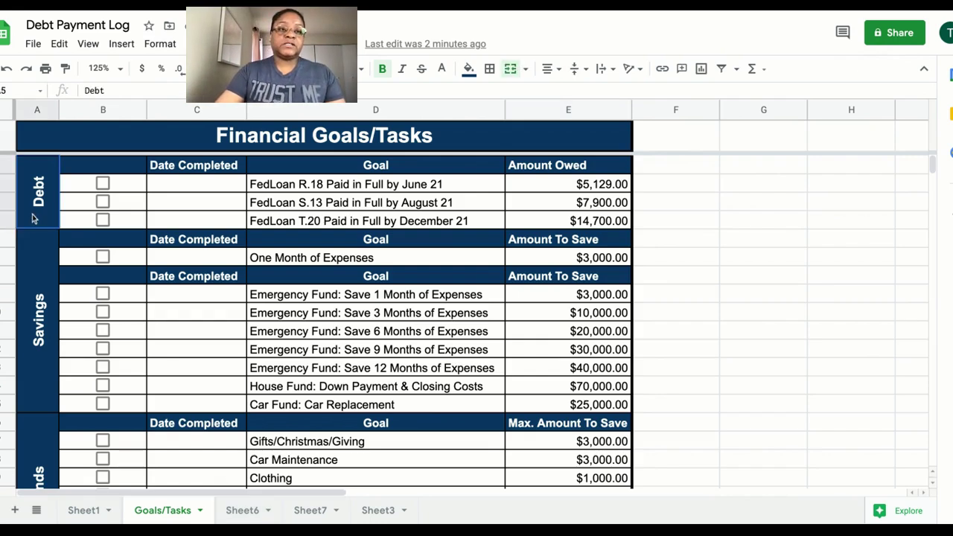
# Step: On Sheet6, enter the section label Debt in cell A2
pyautogui.click(39, 350)
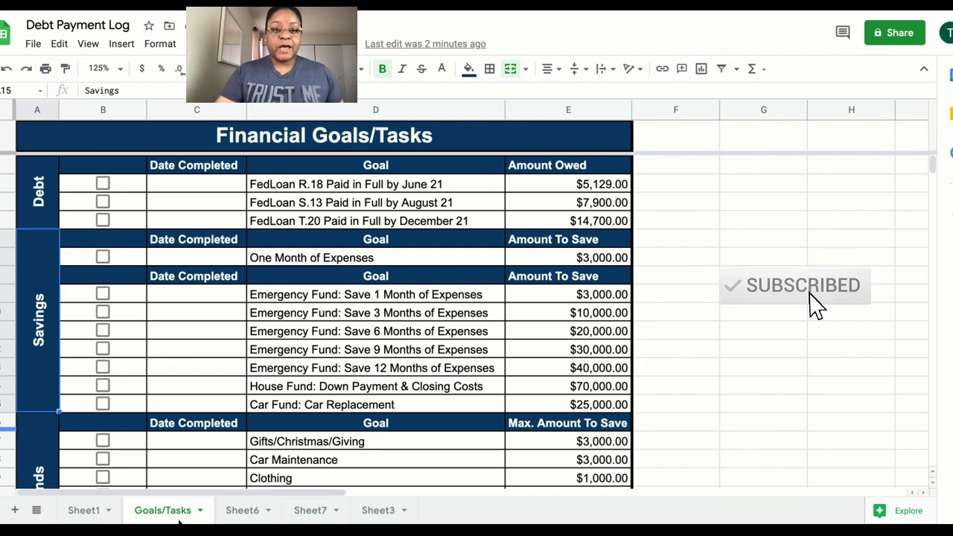
pyautogui.click(255, 514)
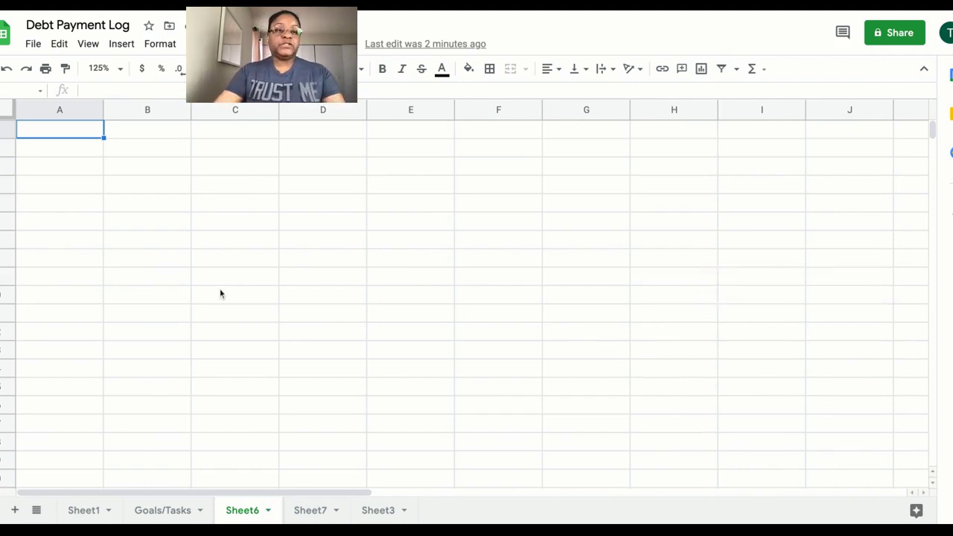
pyautogui.click(167, 148)
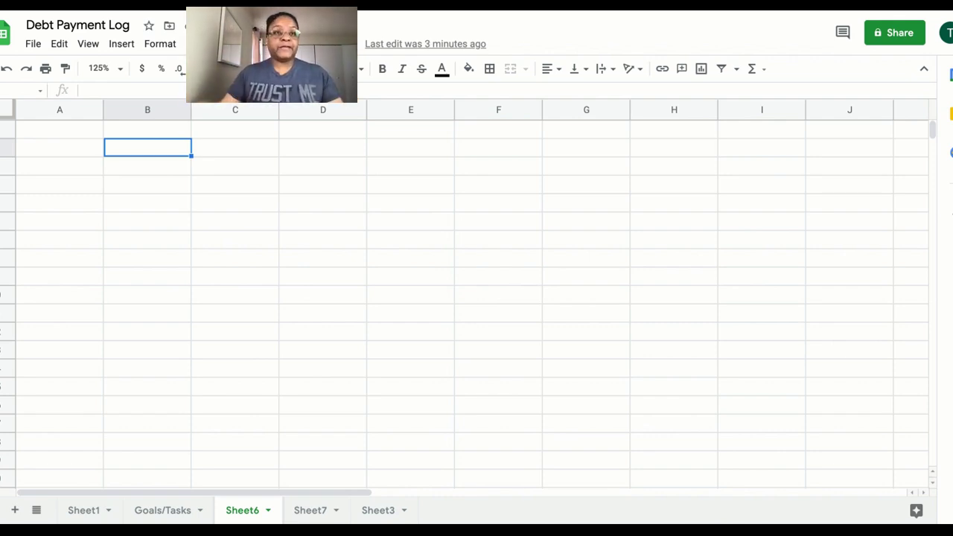
pyautogui.click(49, 150)
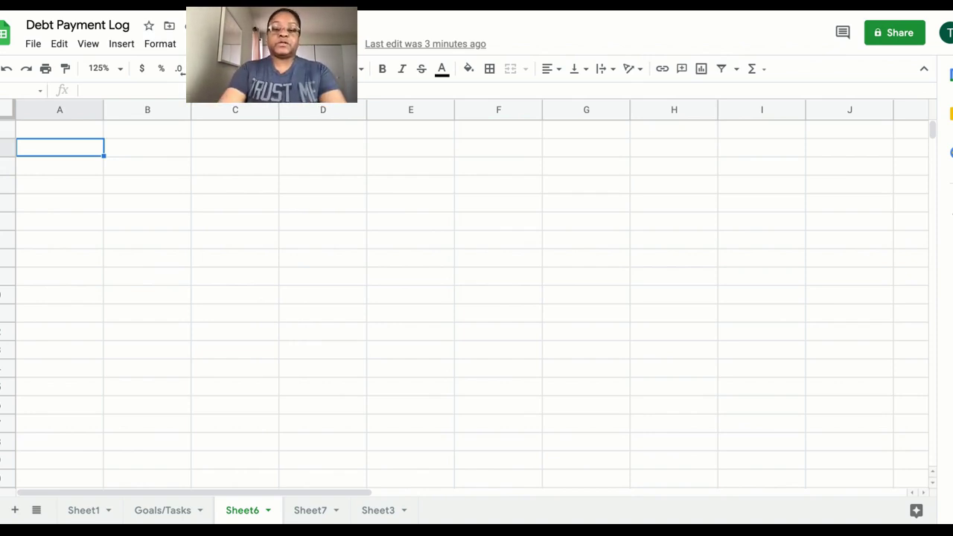
pyautogui.write('Debt')
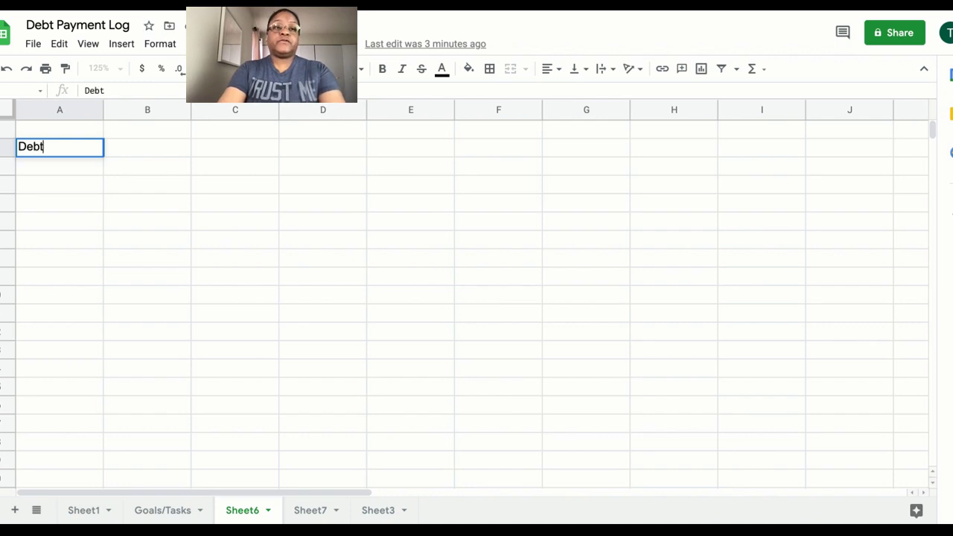
pyautogui.press('Return')
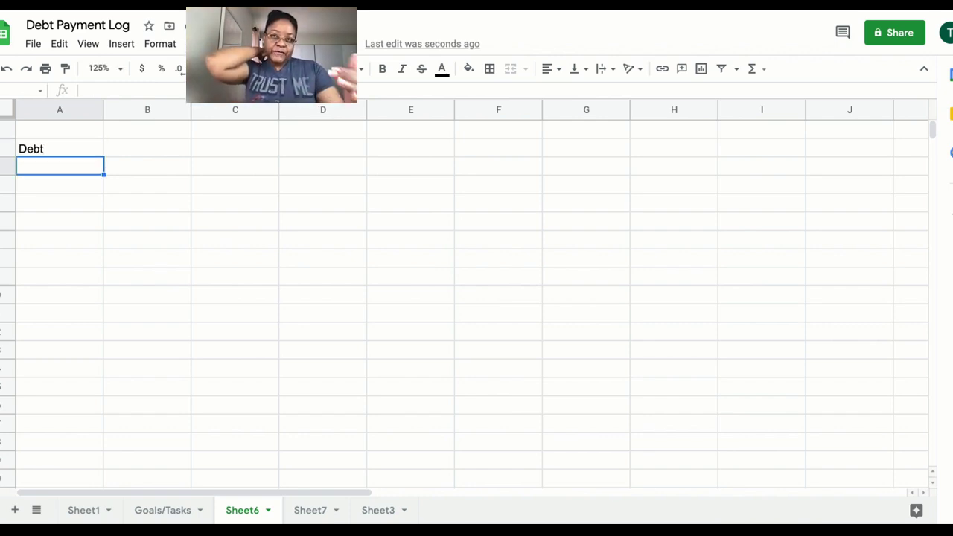
# Step: Enter the section label Savings in cell A6, four rows below Debt
pyautogui.press('Down')
pyautogui.press('Down')
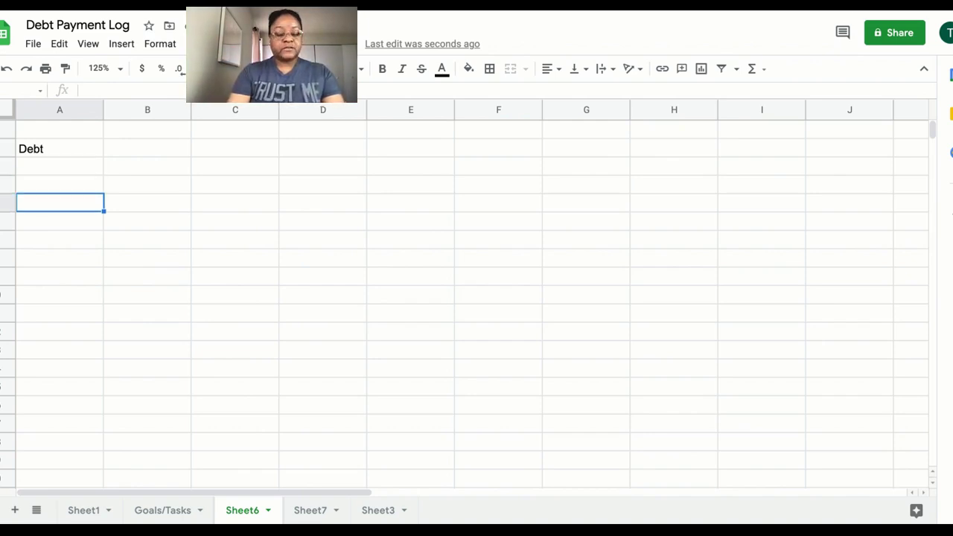
pyautogui.click(59, 221)
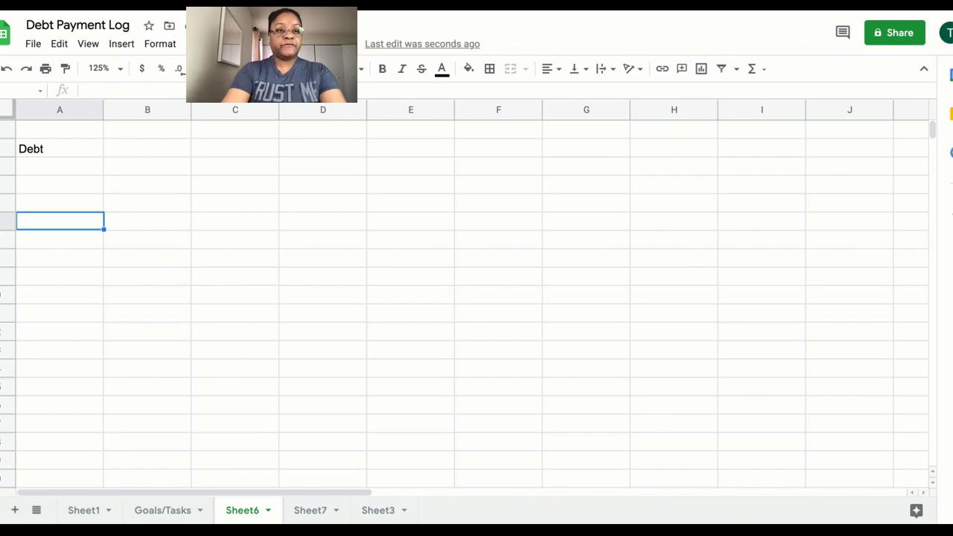
pyautogui.write('Savci')
pyautogui.press('BackSpace')
pyautogui.write('vcin')
pyautogui.press('BackSpace')
pyautogui.press('BackSpace')
pyautogui.press('BackSpace')
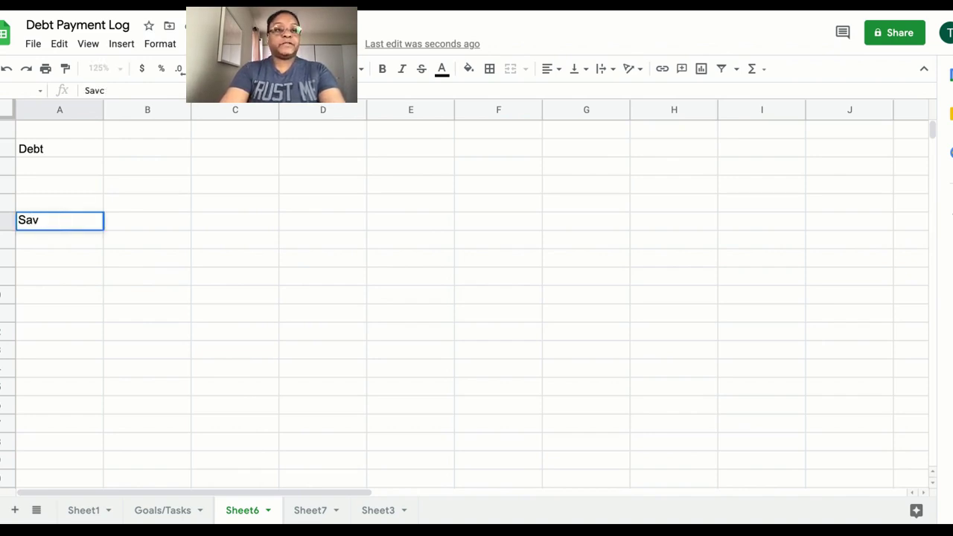
pyautogui.write('ings')
pyautogui.press('Return')
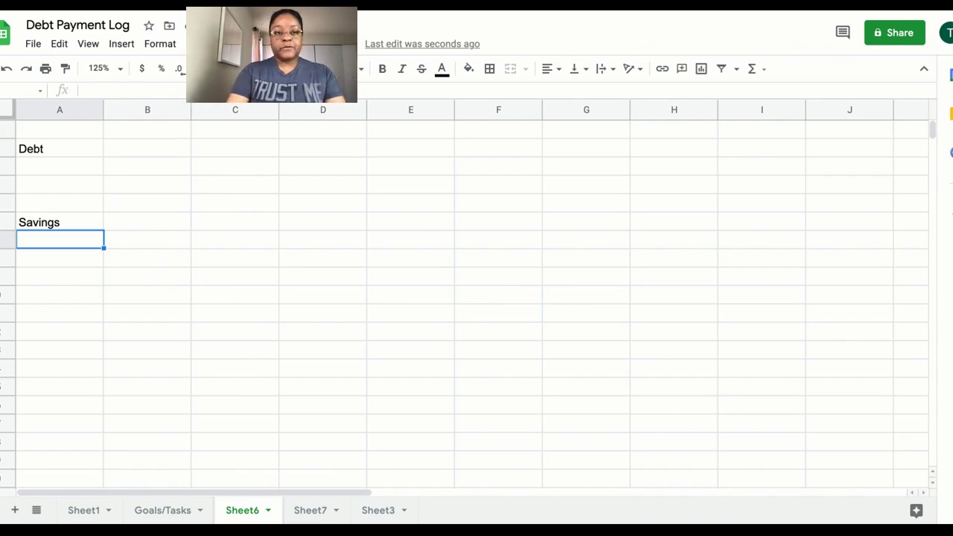
# Step: Enter the section label Retirement in cell A13
pyautogui.click(60, 257)
pyautogui.press('Down')
pyautogui.press('Down')
pyautogui.press('Down')
pyautogui.press('Down')
pyautogui.press('Down')
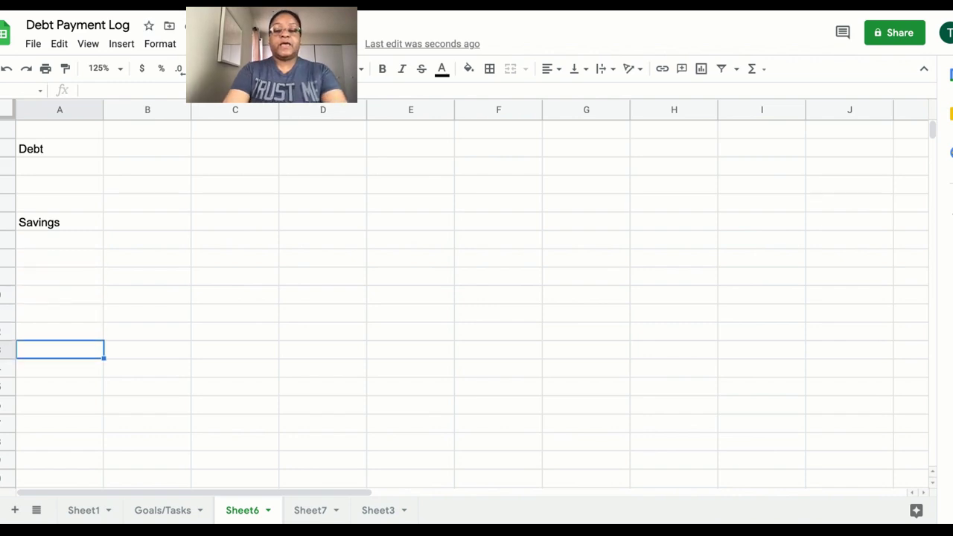
pyautogui.write('Retire')
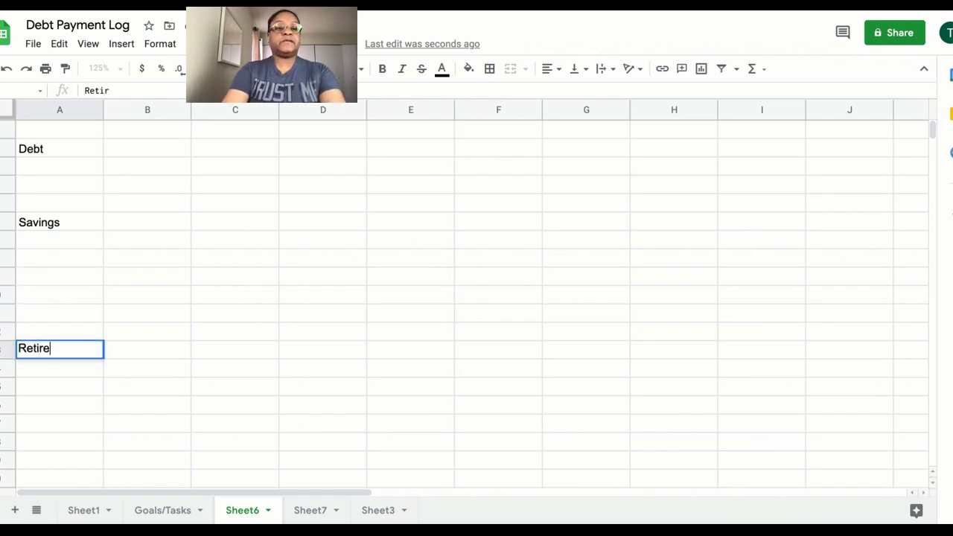
pyautogui.write('mnet')
pyautogui.press('BackSpace')
pyautogui.press('BackSpace')
pyautogui.press('BackSpace')
pyautogui.write('ent')
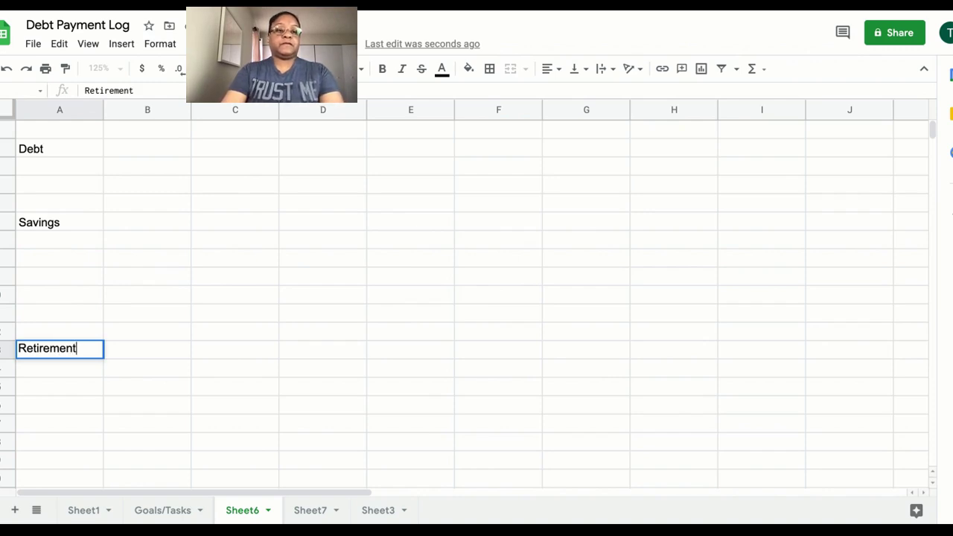
pyautogui.press('Tab')
# Step: Enter the column heading Date Completed in cell C2 of the Debt row
pyautogui.click(149, 150)
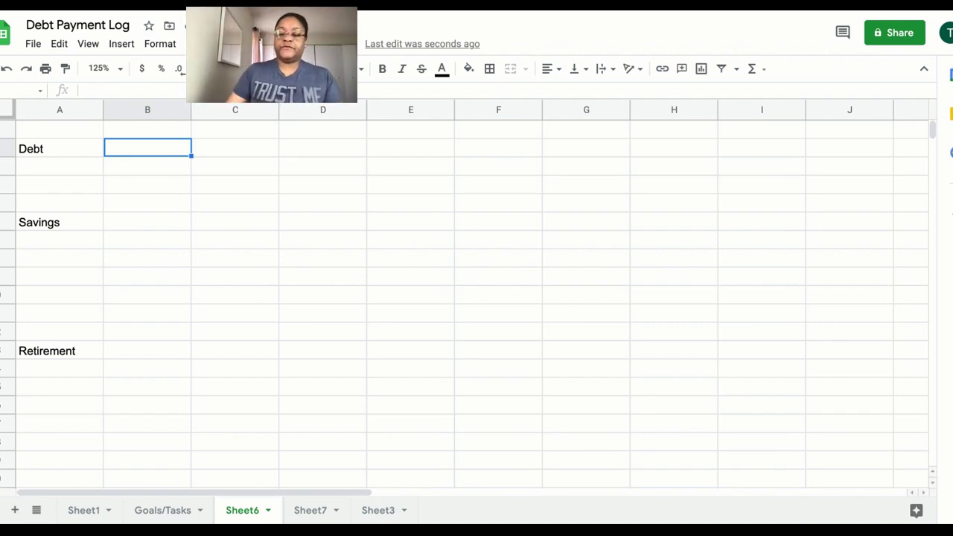
pyautogui.click(236, 148)
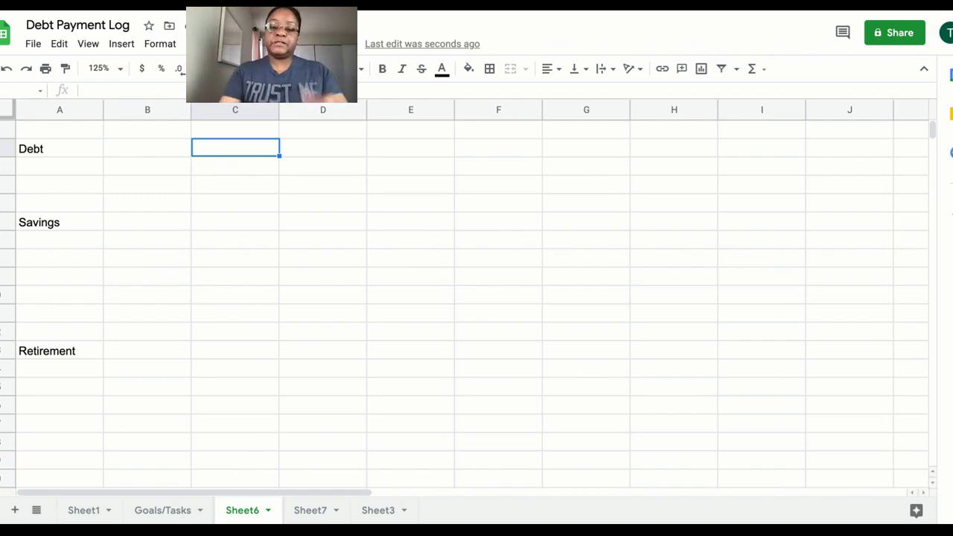
pyautogui.write('Date')
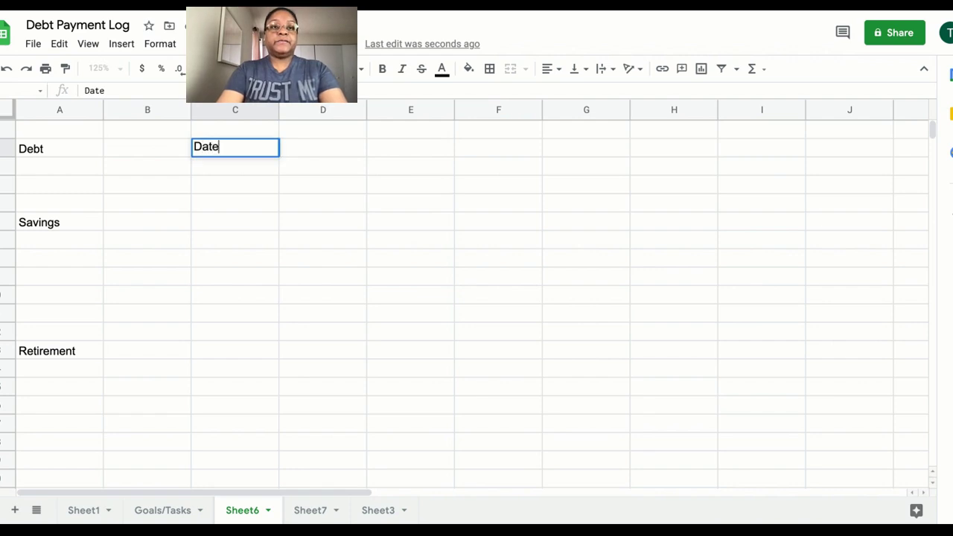
pyautogui.write(' Completed')
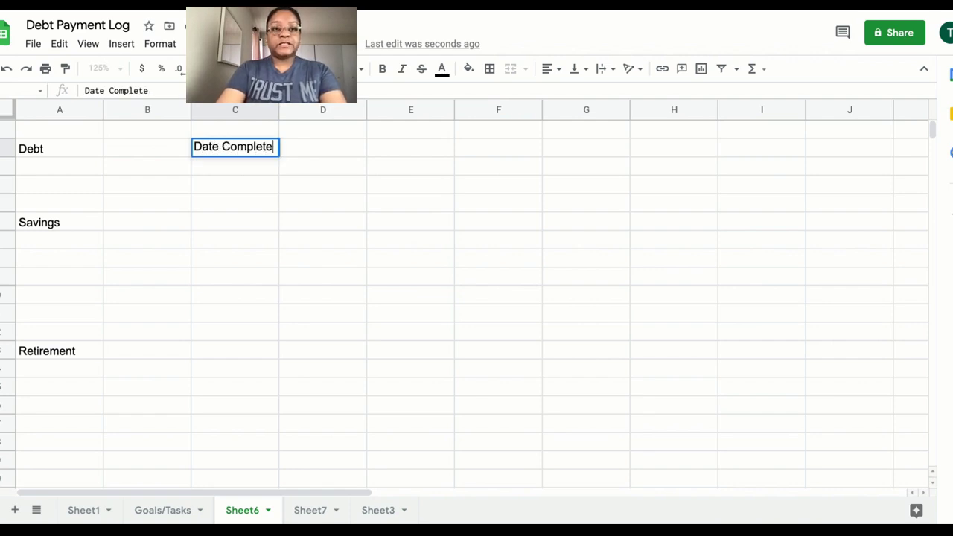
pyautogui.press('Tab')
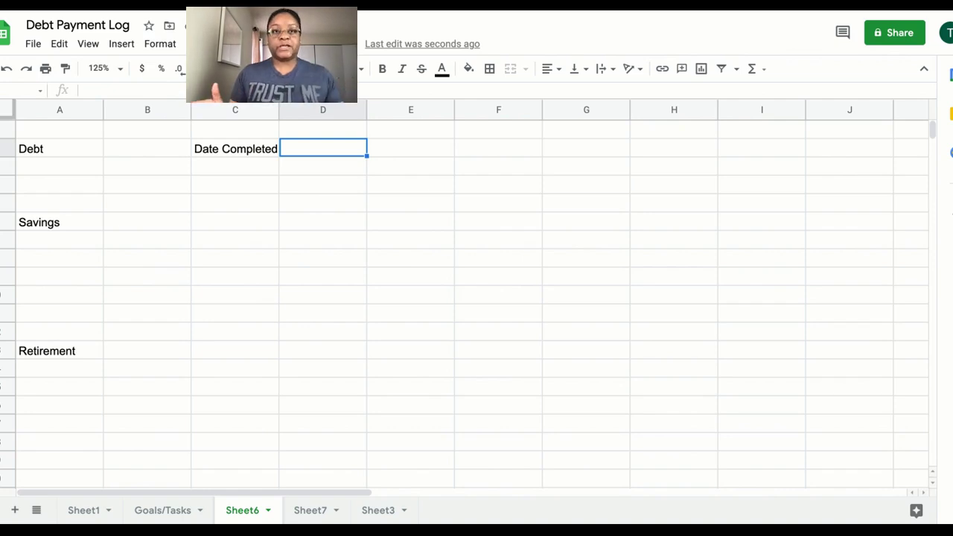
# Step: Copy the Date Completed heading into column C of the Savings and Retirement rows
pyautogui.click(244, 152)
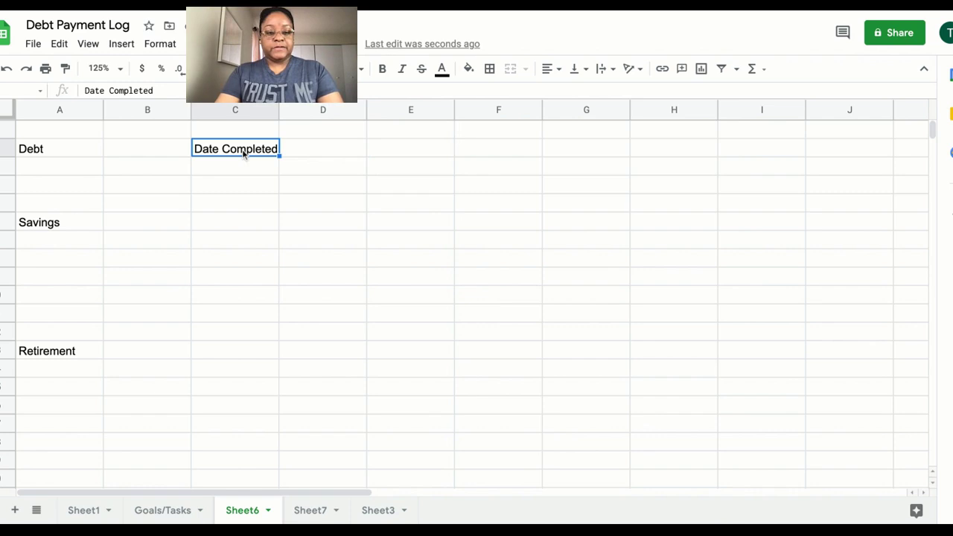
pyautogui.click(213, 222)
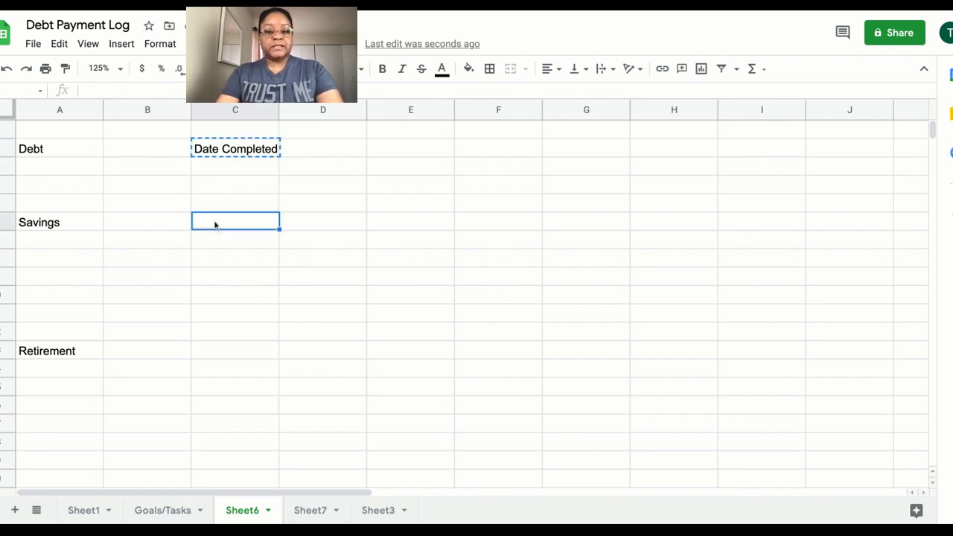
pyautogui.hotkey('ctrl', 'v')
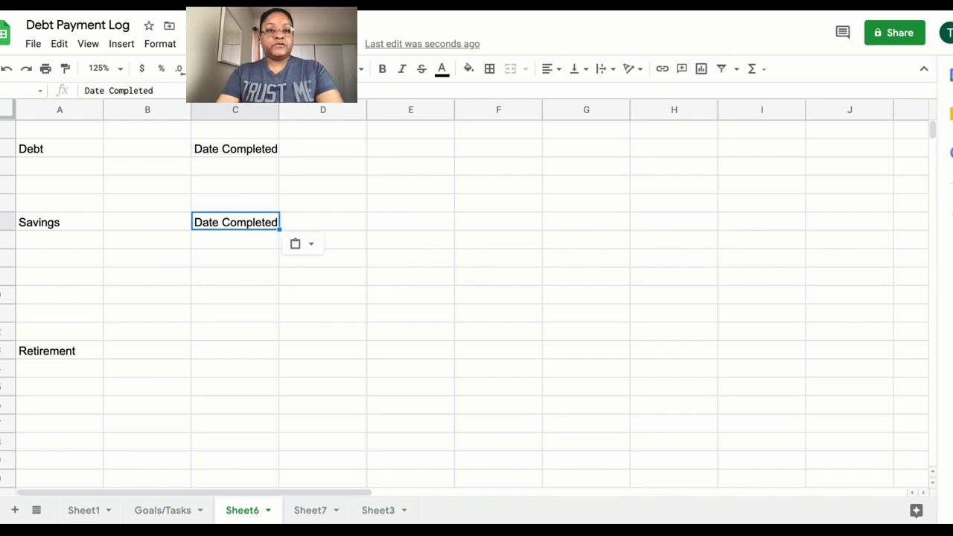
pyautogui.click(228, 352)
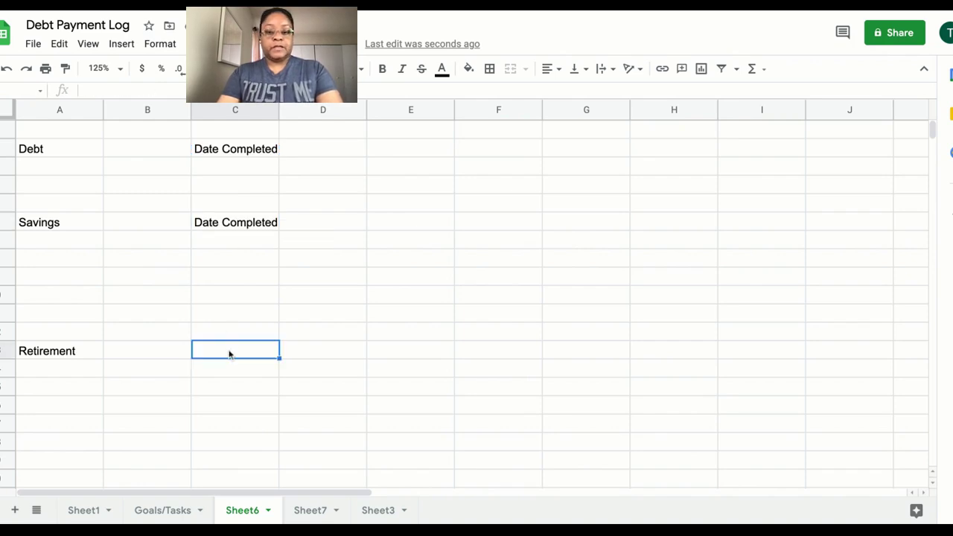
pyautogui.hotkey('ctrl', 'v')
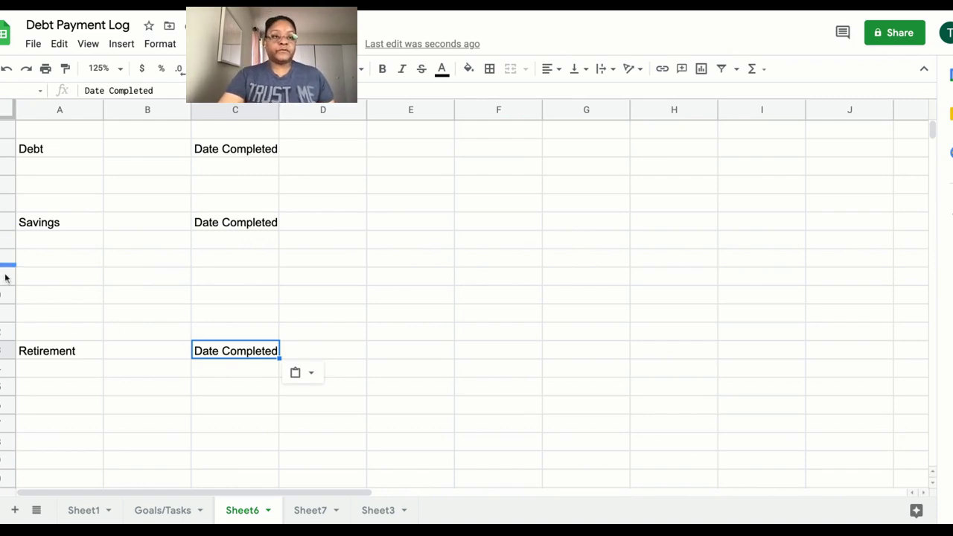
pyautogui.click(4, 224)
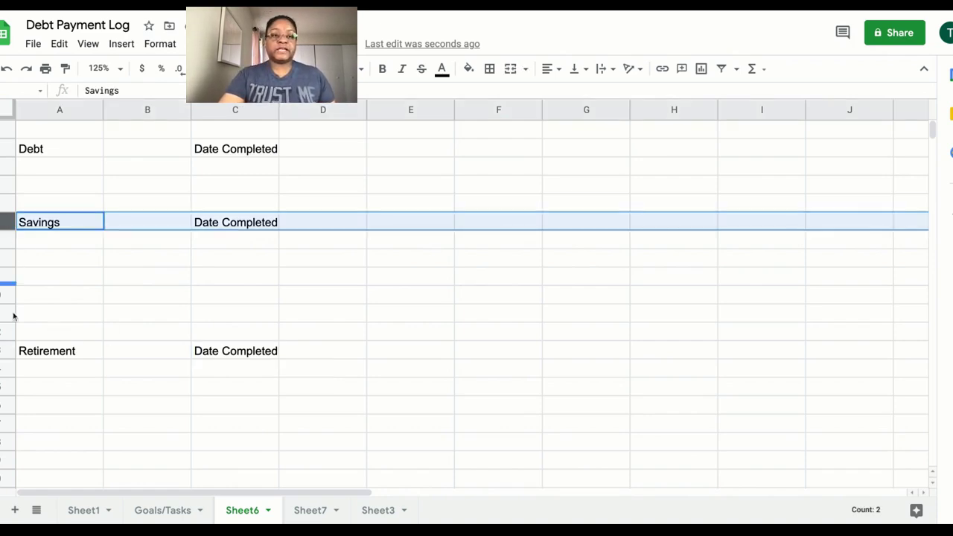
pyautogui.click(3, 351)
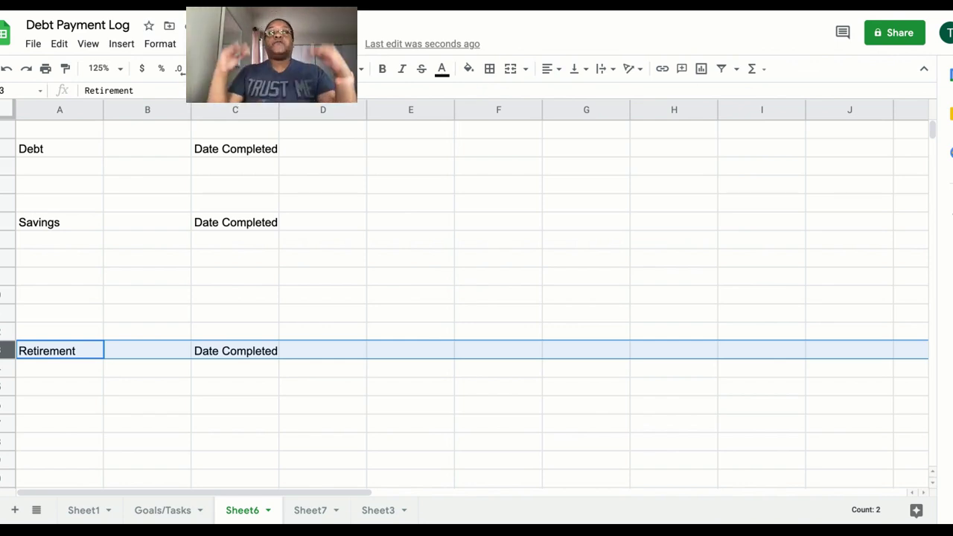
# Step: Enter the headings Goal in D2 and Amount Owed in E2 of the Debt row
pyautogui.click(318, 154)
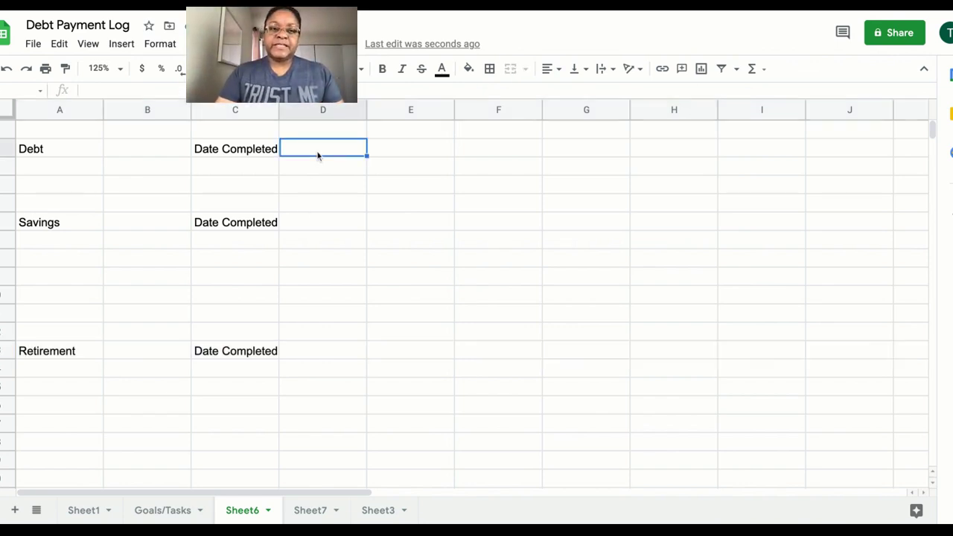
pyautogui.write('Goal')
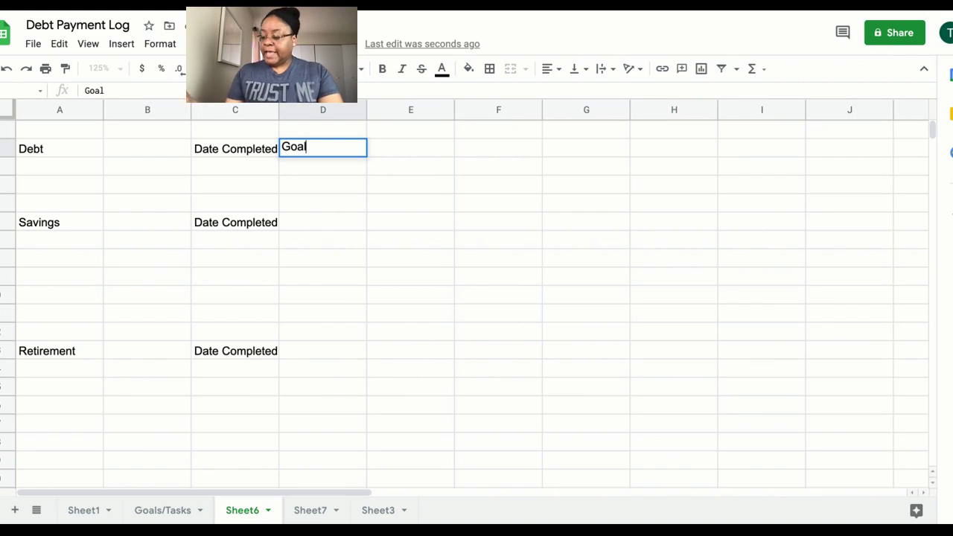
pyautogui.press('Tab')
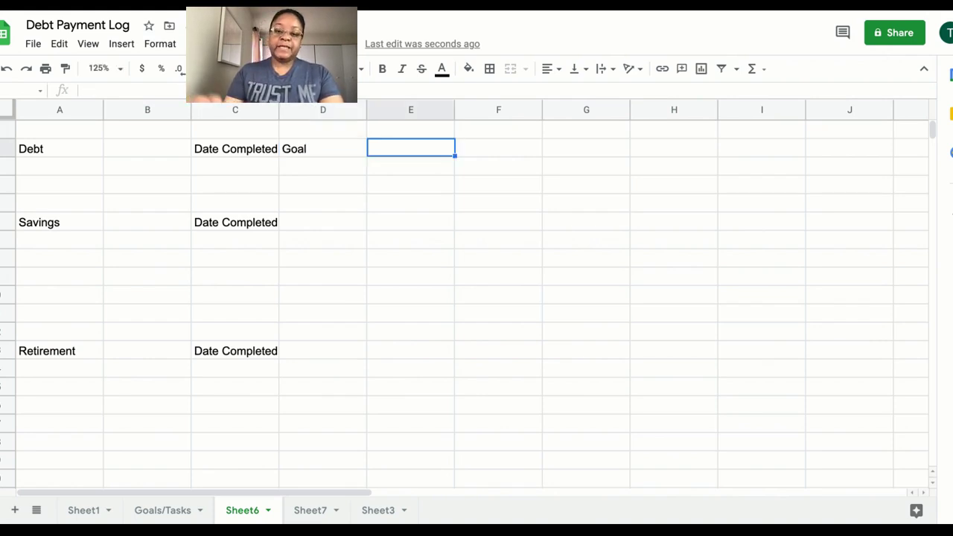
pyautogui.write('Amou')
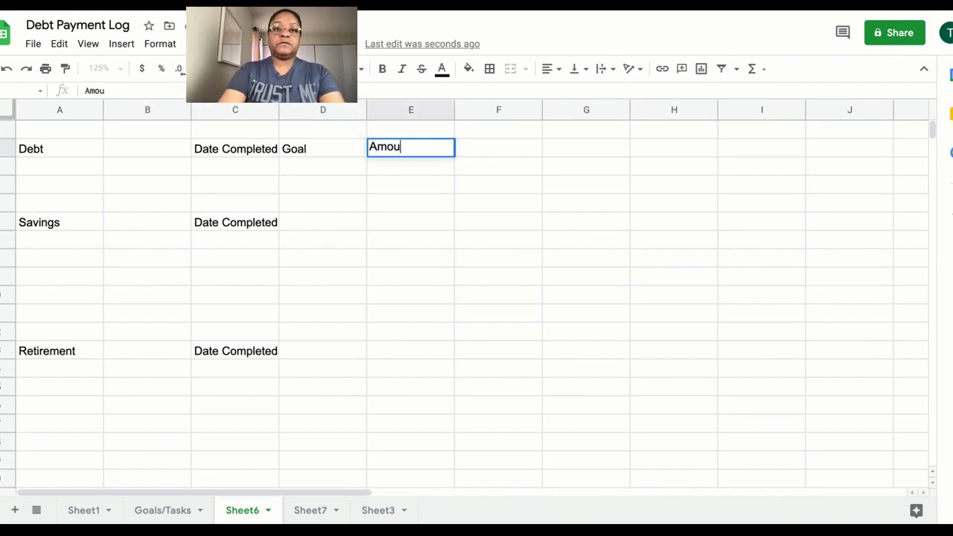
pyautogui.write('nt Owed')
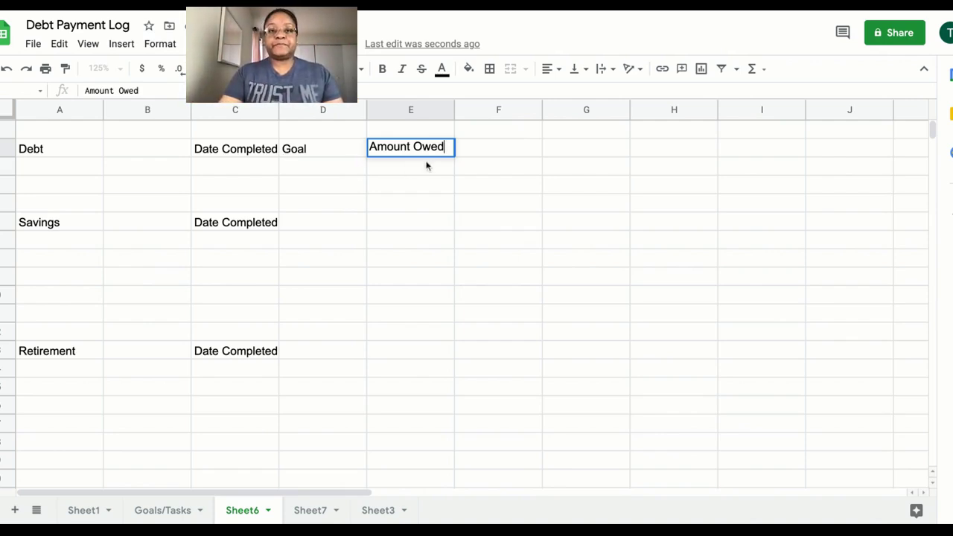
# Step: Copy the Goal and Amount Owed headings into columns D and E of the Savings and Retirement rows
pyautogui.click(323, 151)
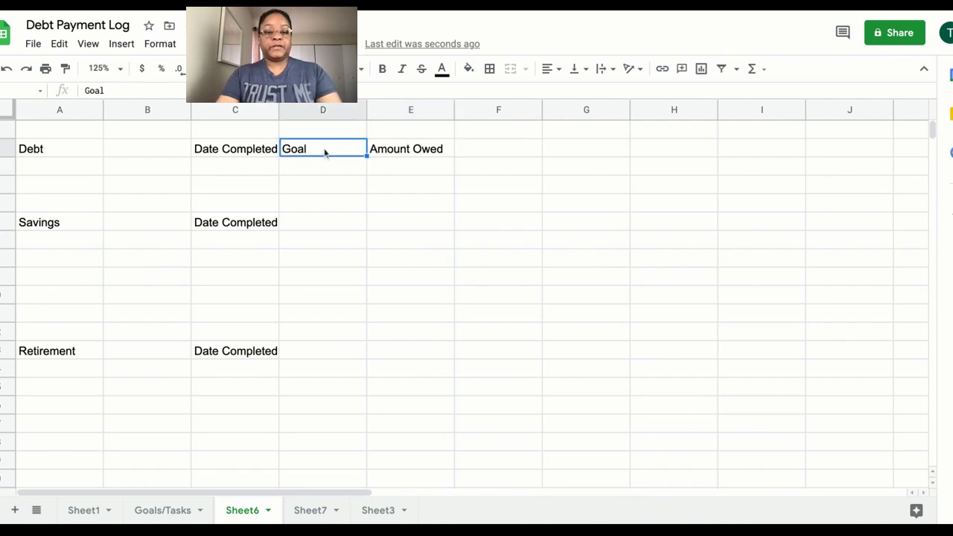
pyautogui.hotkey('shift', 'Right')
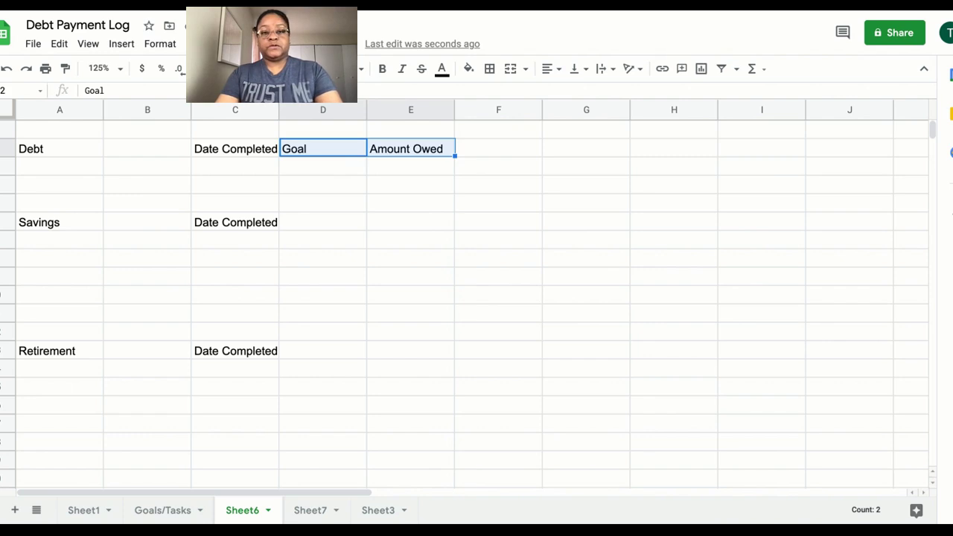
pyautogui.hotkey('ctrl', 'c')
pyautogui.click(332, 228)
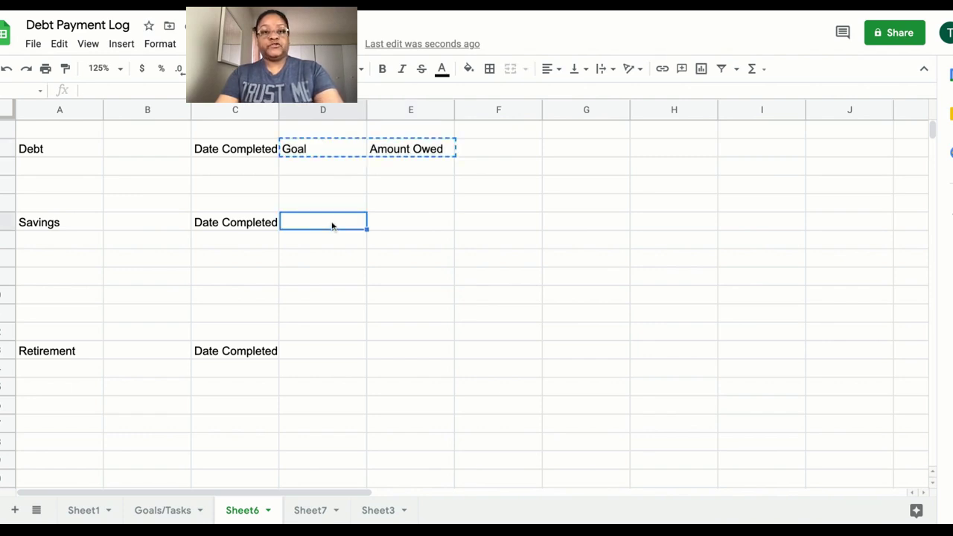
pyautogui.hotkey('ctrl', 'v')
pyautogui.click(310, 349)
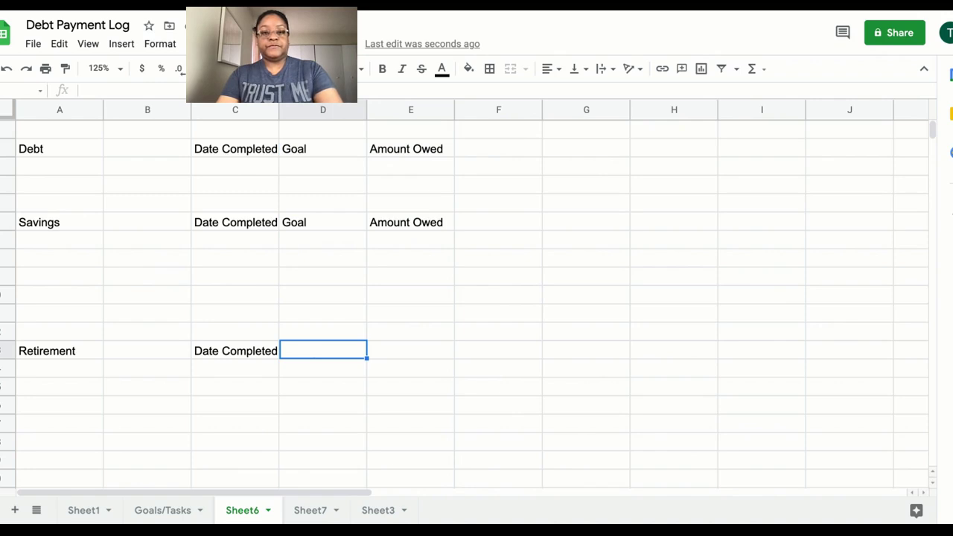
pyautogui.hotkey('ctrl', 'v')
# Step: Change the amount heading in E6 of the Savings row to Amount To Save
pyautogui.click(437, 223)
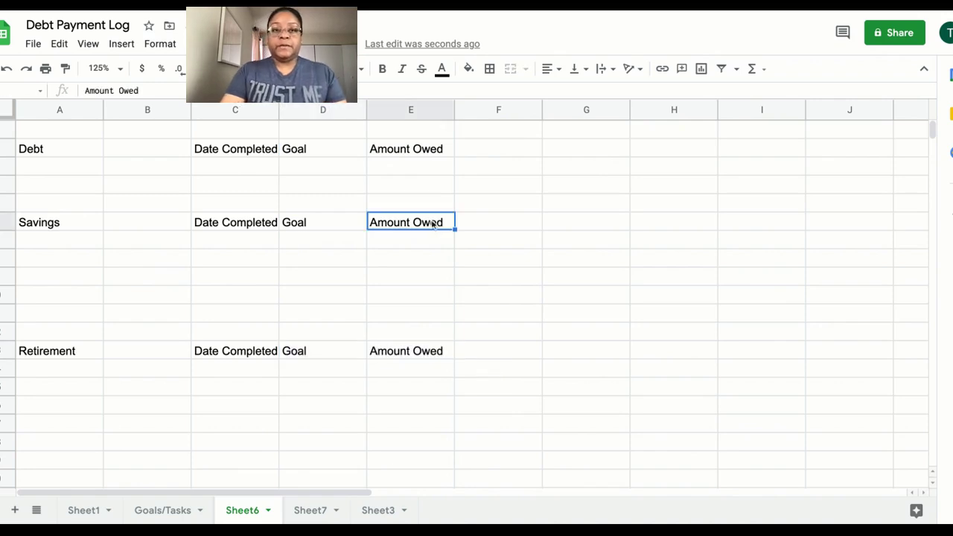
pyautogui.moveTo(119, 90); pyautogui.dragTo(138, 91)
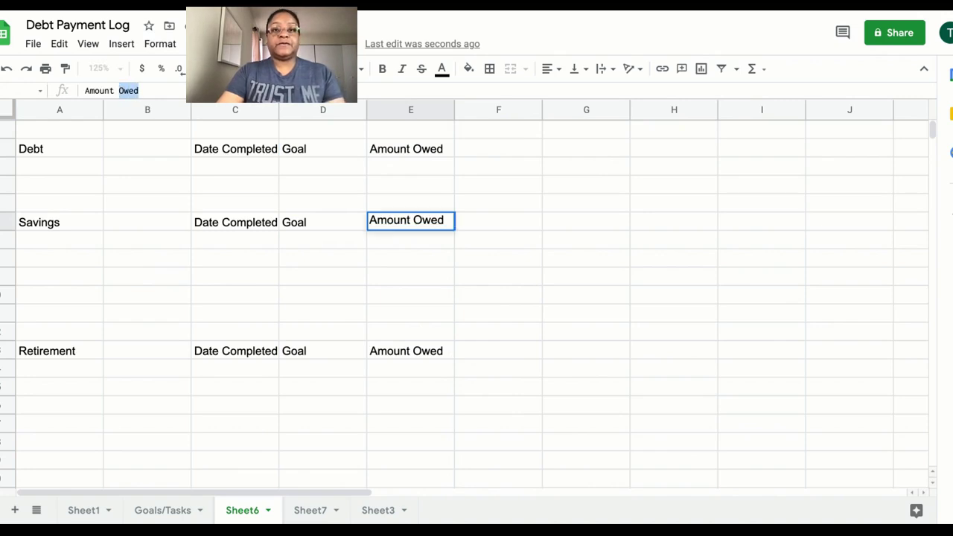
pyautogui.write('To Save')
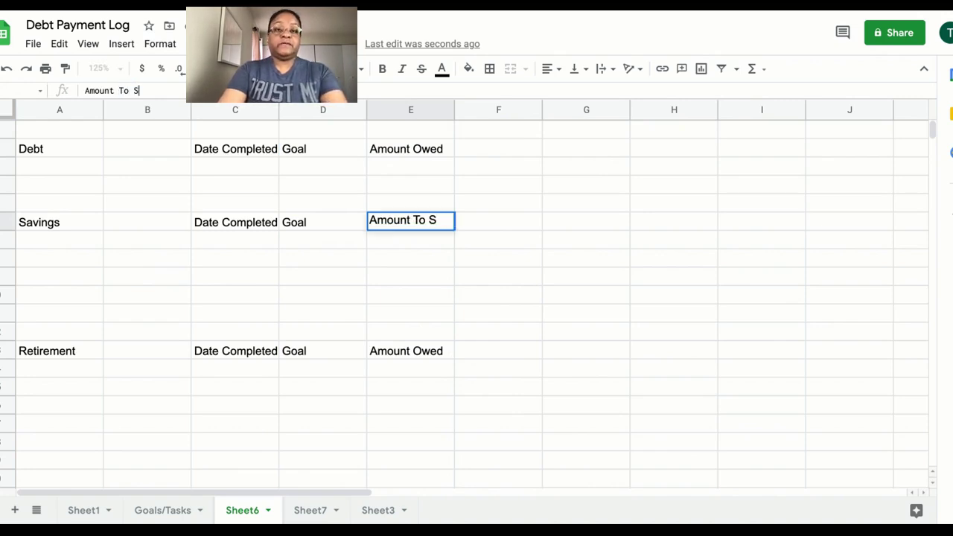
pyautogui.press('Return')
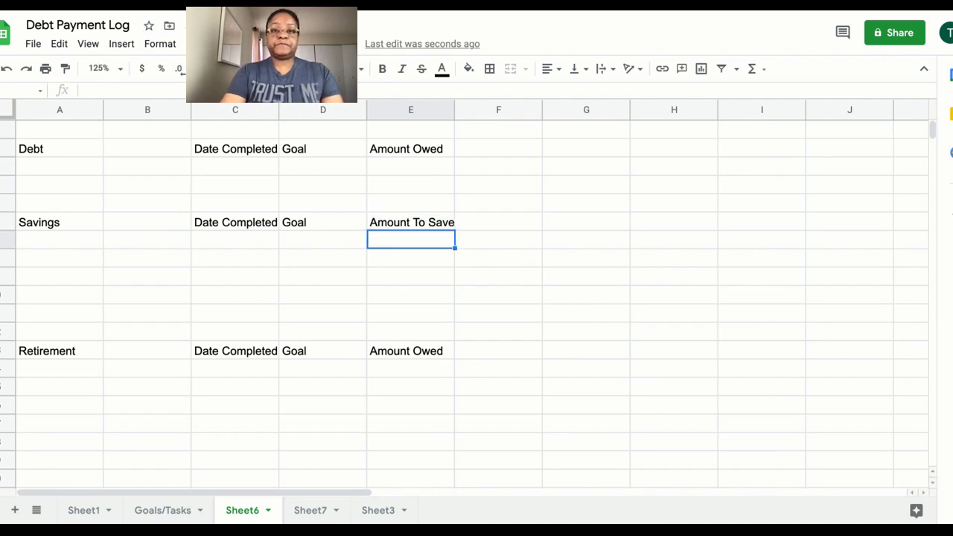
# Step: Change the amount heading in E13 of the Retirement row to Amount To Save
pyautogui.click(421, 347)
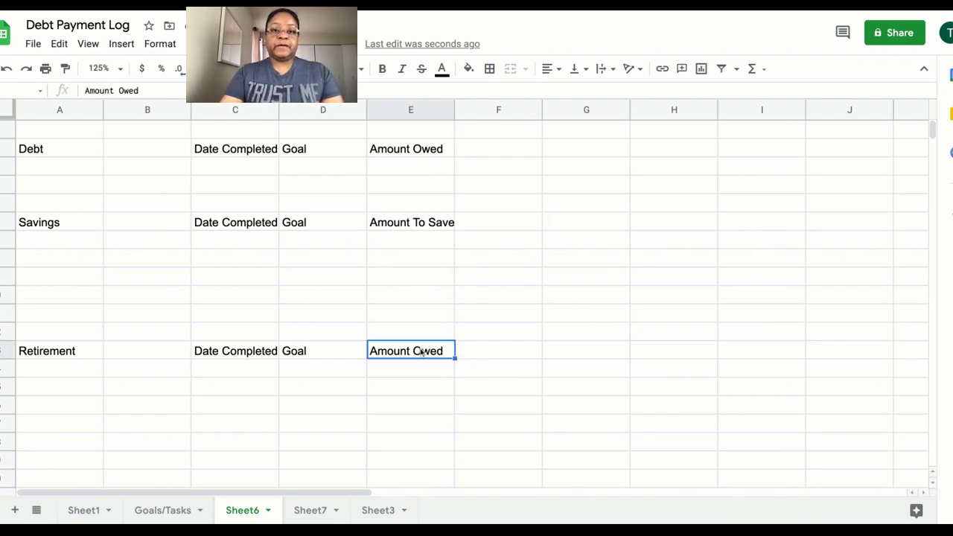
pyautogui.doubleClick(122, 90)
pyautogui.press('BackSpace')
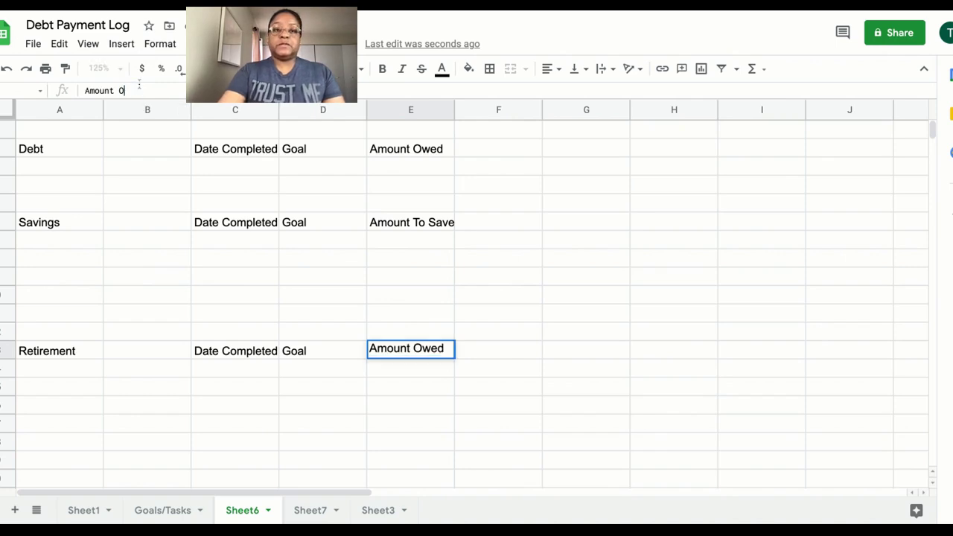
pyautogui.write('To Save')
pyautogui.press('Return')
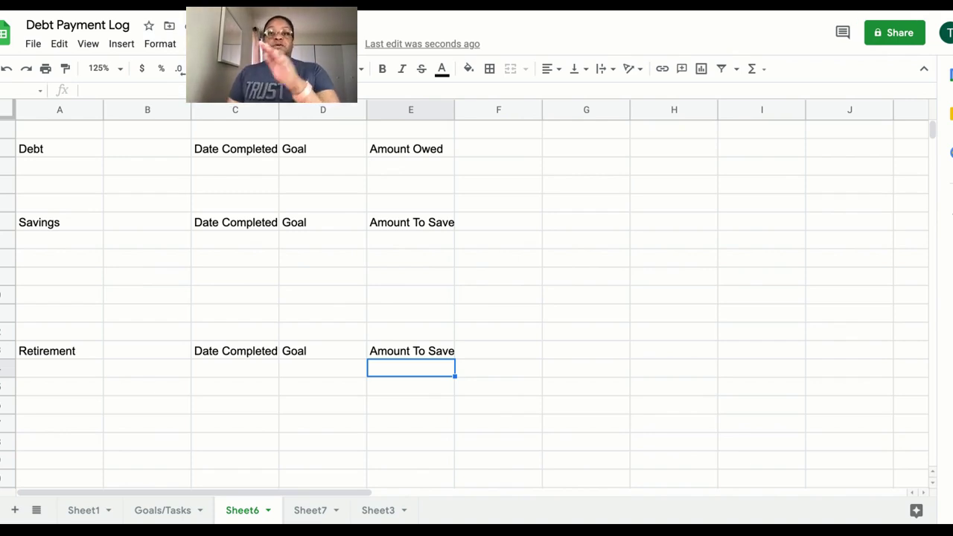
# Step: Enter the first debt goal, Pay off FedLoan R.18 by June 2021, in cell D3 under Goal
pyautogui.click(499, 158)
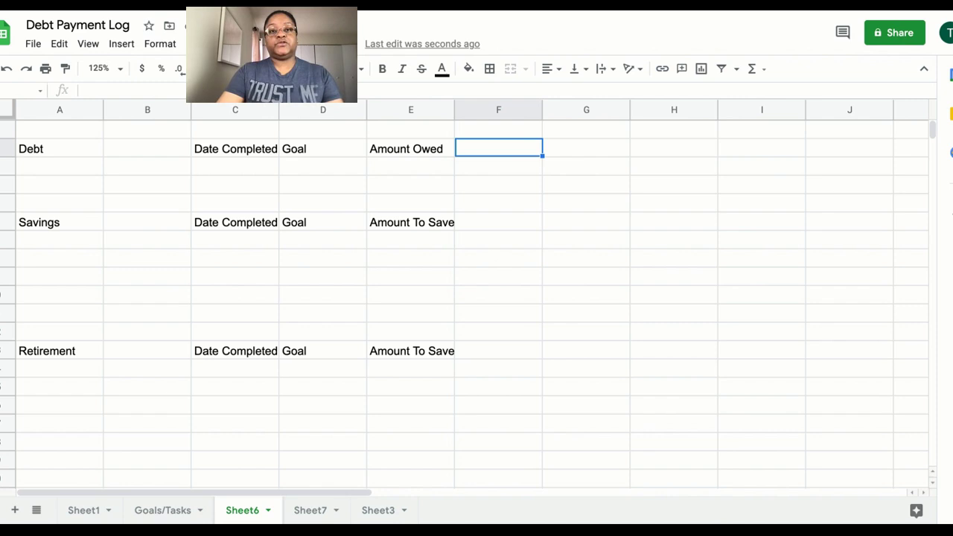
pyautogui.click(316, 172)
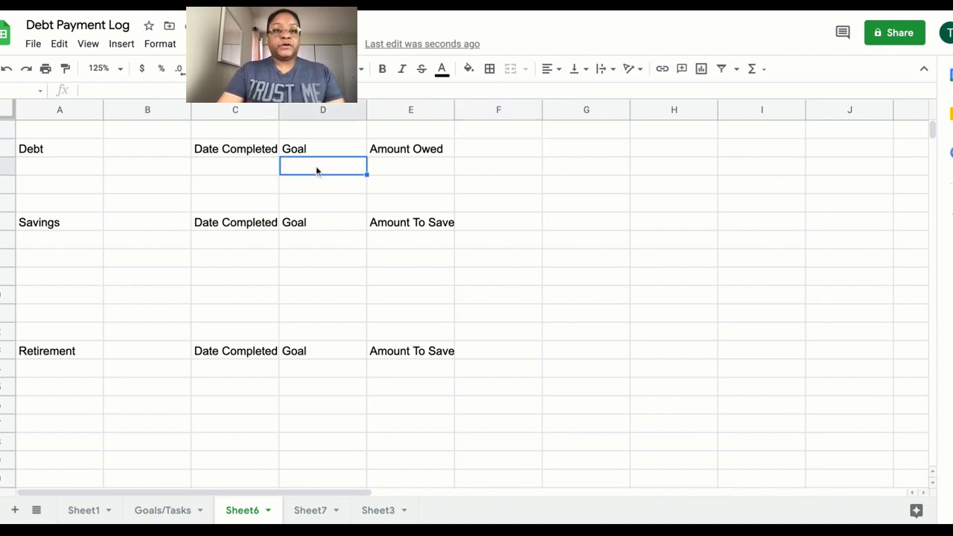
pyautogui.write('Pay off Fed')
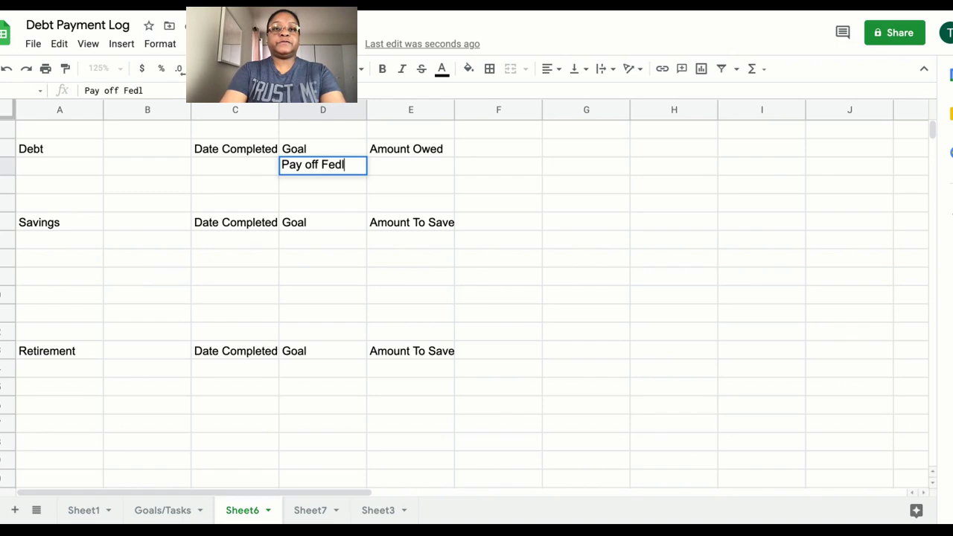
pyautogui.write('Loan')
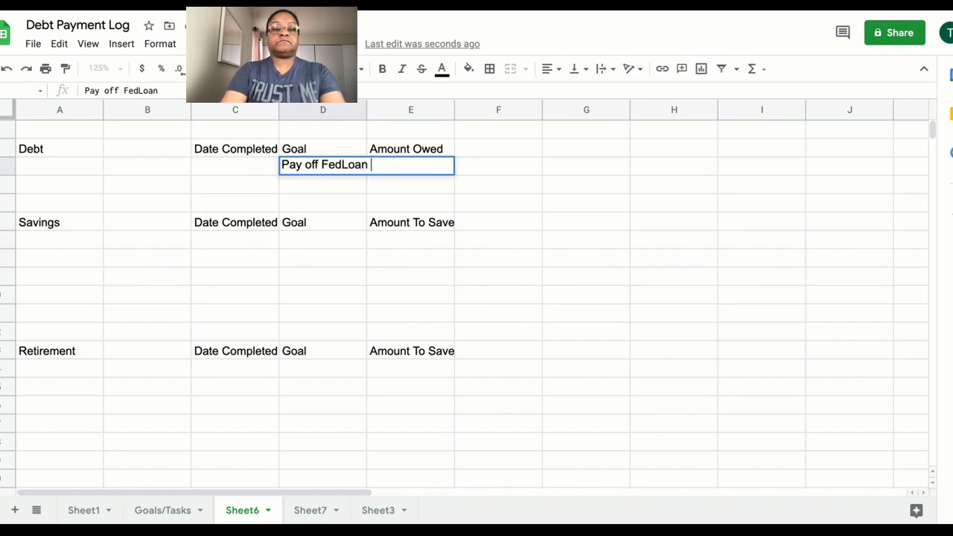
pyautogui.write(' R.1')
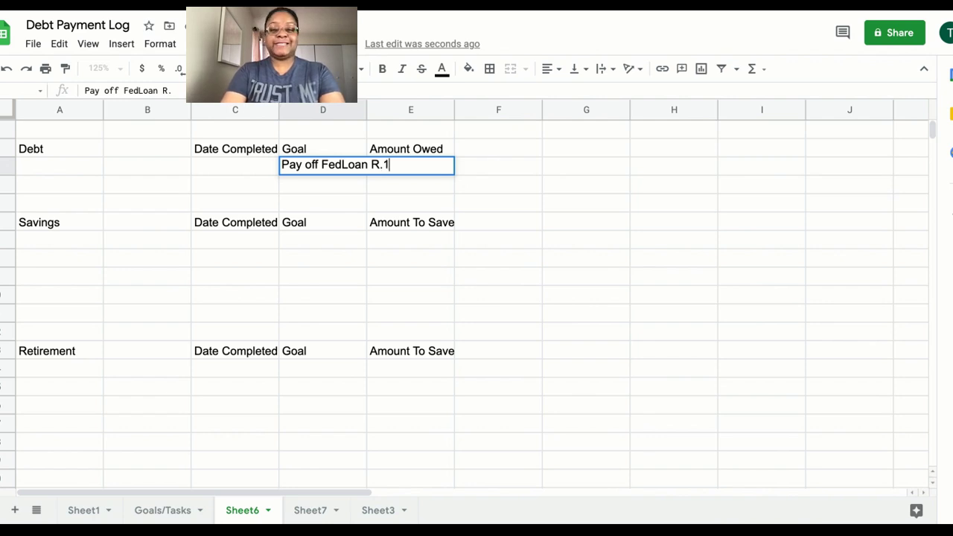
pyautogui.write('8 by J')
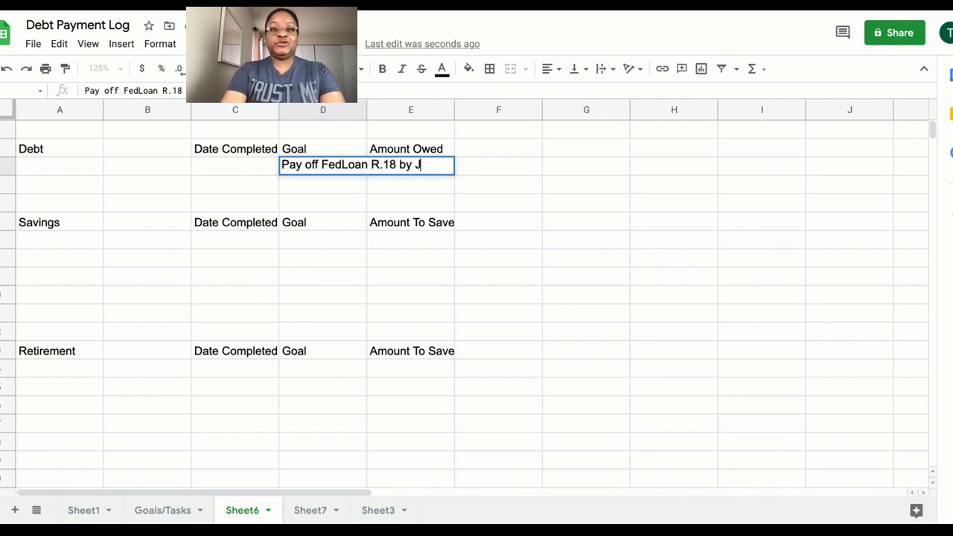
pyautogui.write('une 2021')
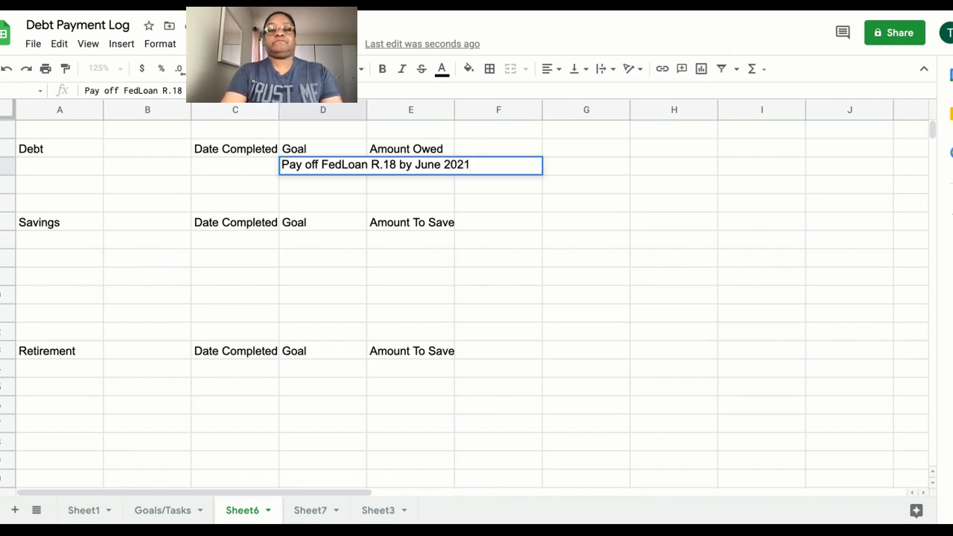
pyautogui.press('Return')
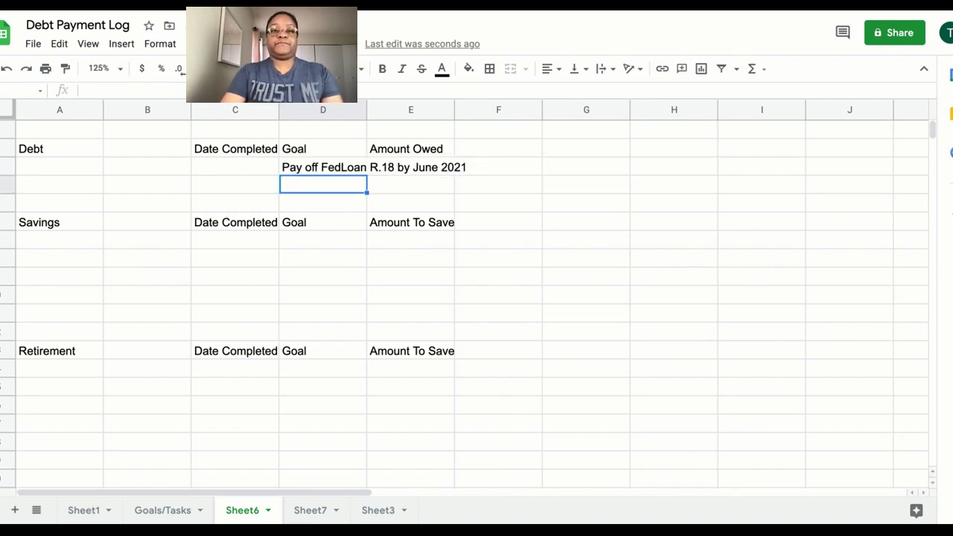
# Step: Fill the D3 debt goal down through D5 and change the loan in D4 to S.13
pyautogui.click(326, 167)
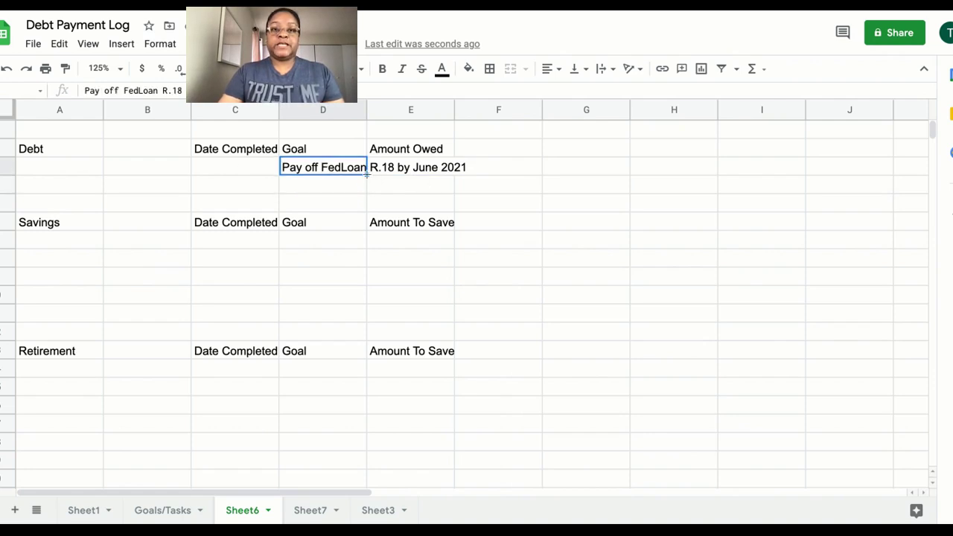
pyautogui.moveTo(367, 173); pyautogui.dragTo(367, 210)
pyautogui.click(346, 190)
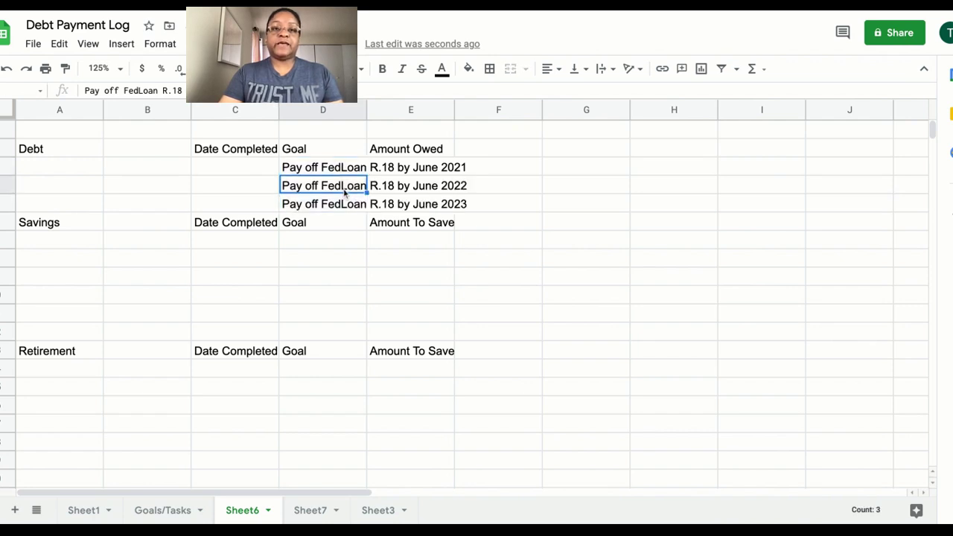
pyautogui.click(171, 90)
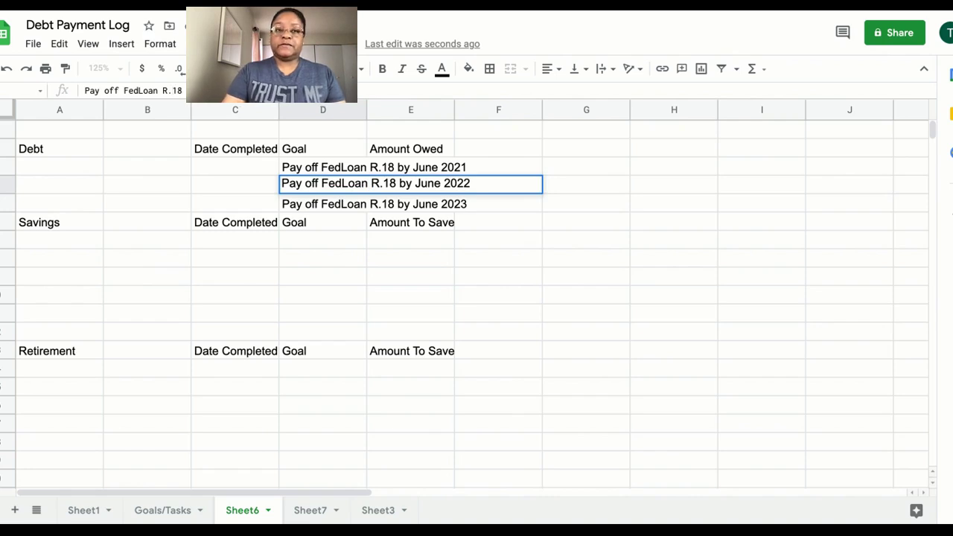
pyautogui.click(183, 90)
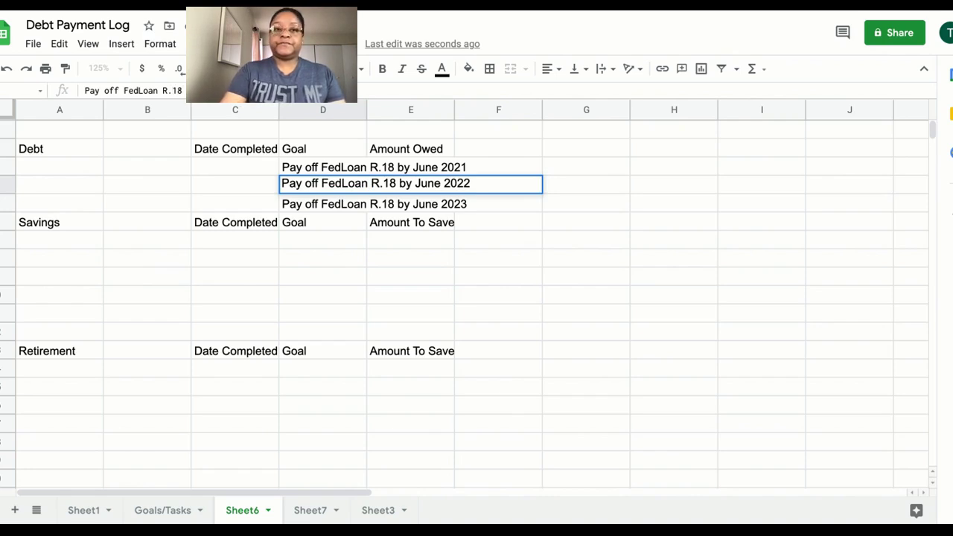
pyautogui.press('BackSpace')
pyautogui.write('3')
pyautogui.press('Left')
pyautogui.press('Left')
pyautogui.press('Left')
pyautogui.press('Left')
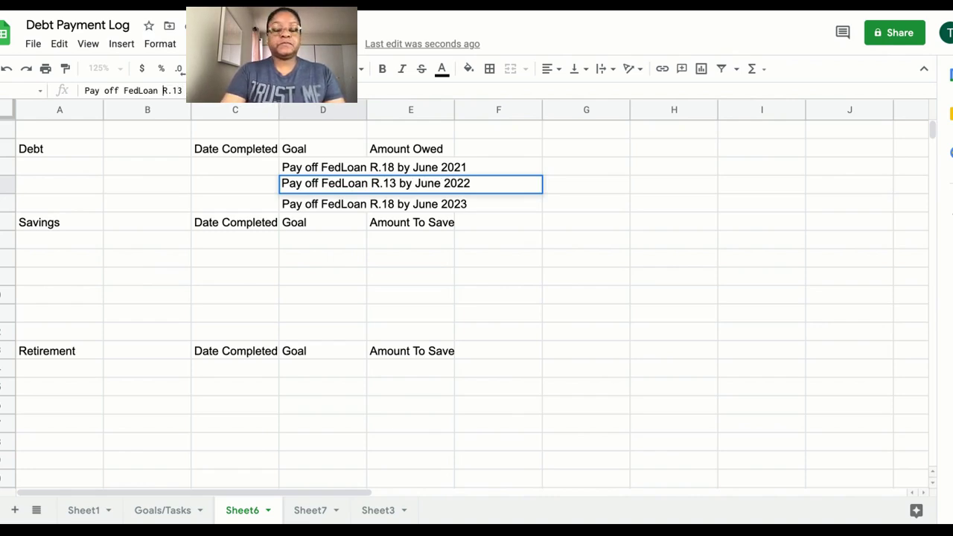
pyautogui.press('BackSpace')
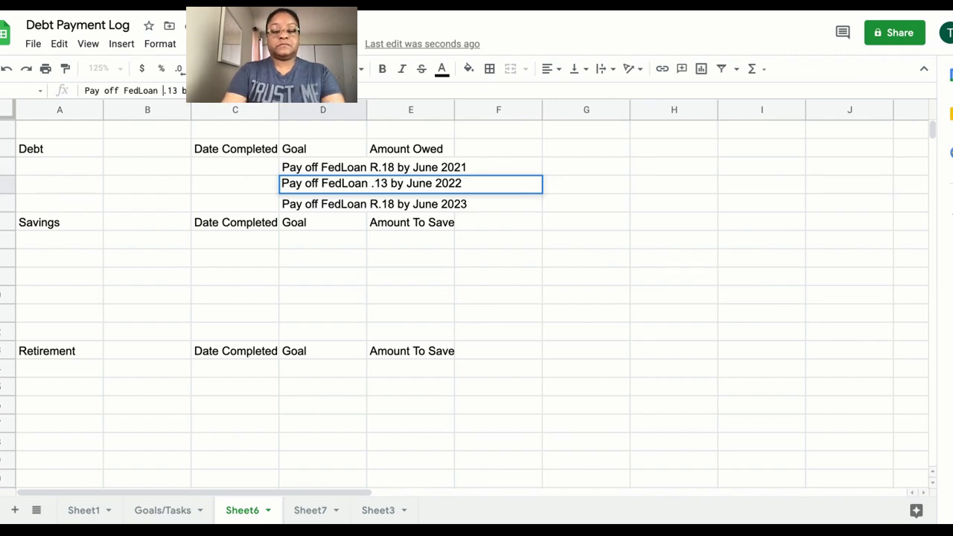
pyautogui.write('S')
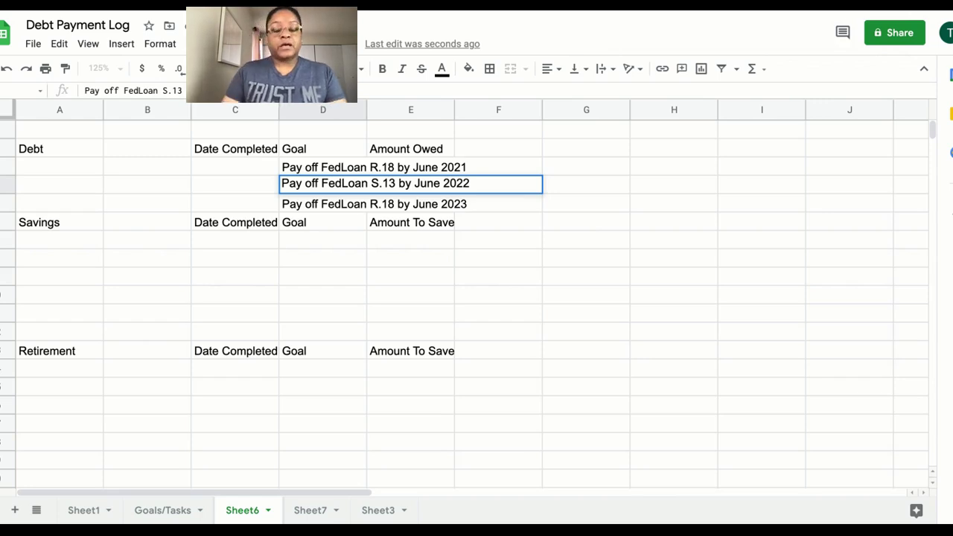
# Step: Set the target date in the FedLoan S.13 goal in D4 to August 2021
pyautogui.press('BackSpace')
pyautogui.press('BackSpace')
pyautogui.press('BackSpace')
pyautogui.press('BackSpace')
pyautogui.write('Aug')
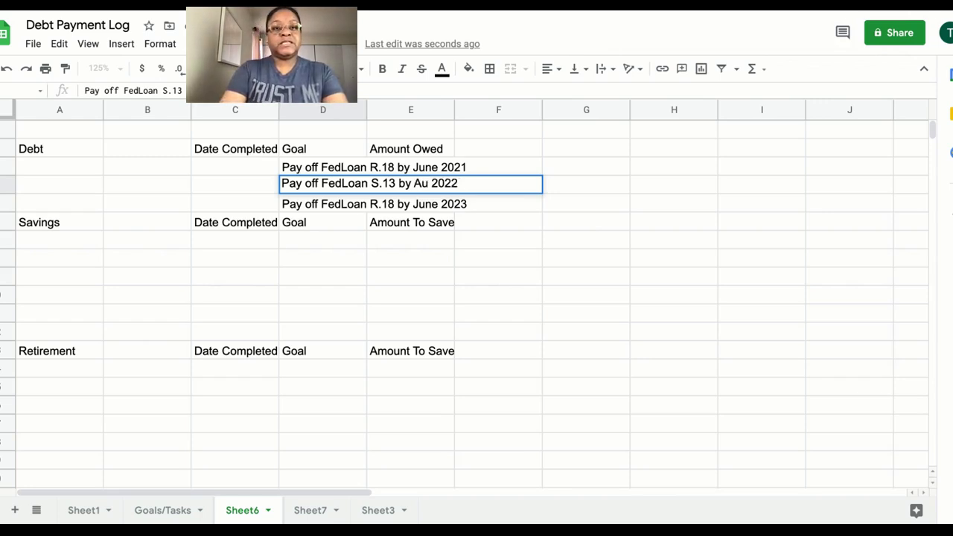
pyautogui.write('ust')
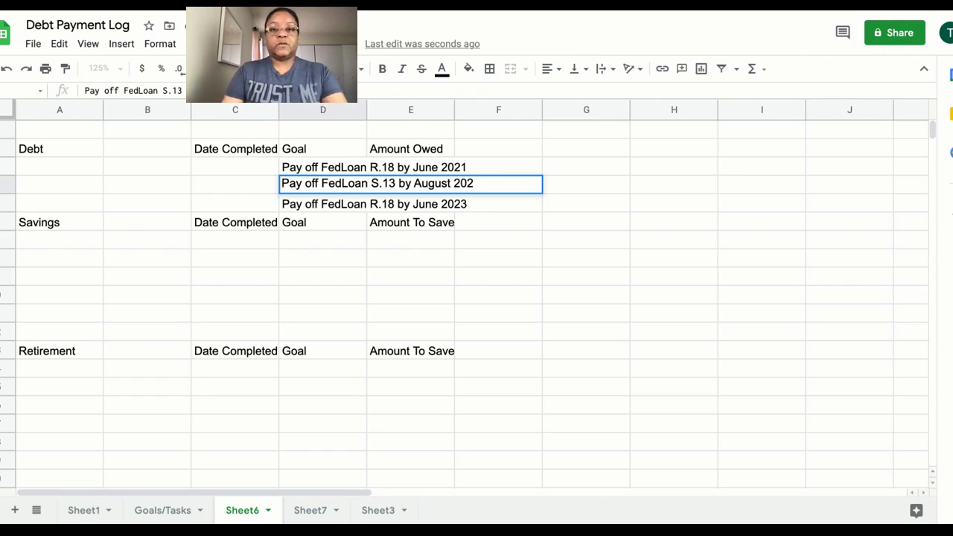
pyautogui.press('Return')
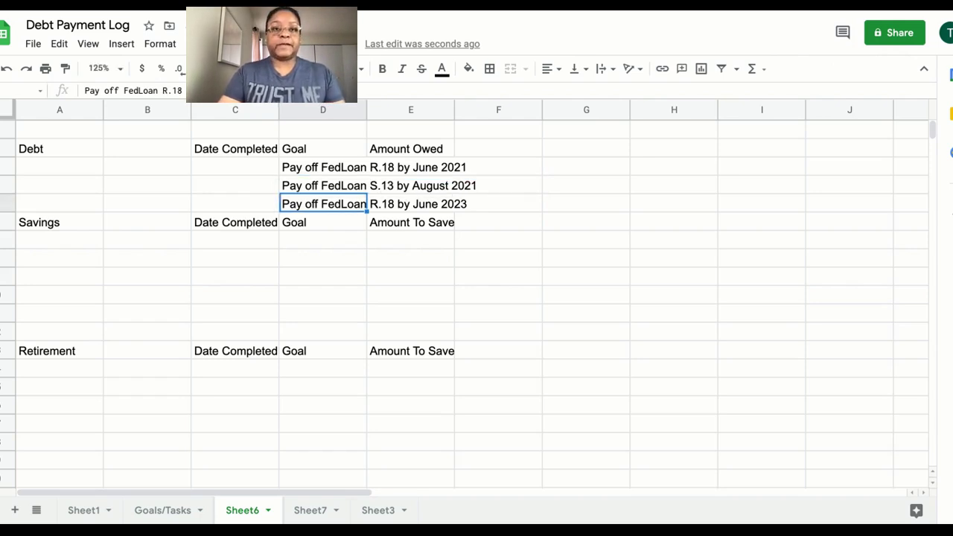
# Step: Change the loan named in the third debt goal in D5 to T.20
pyautogui.press('Return')
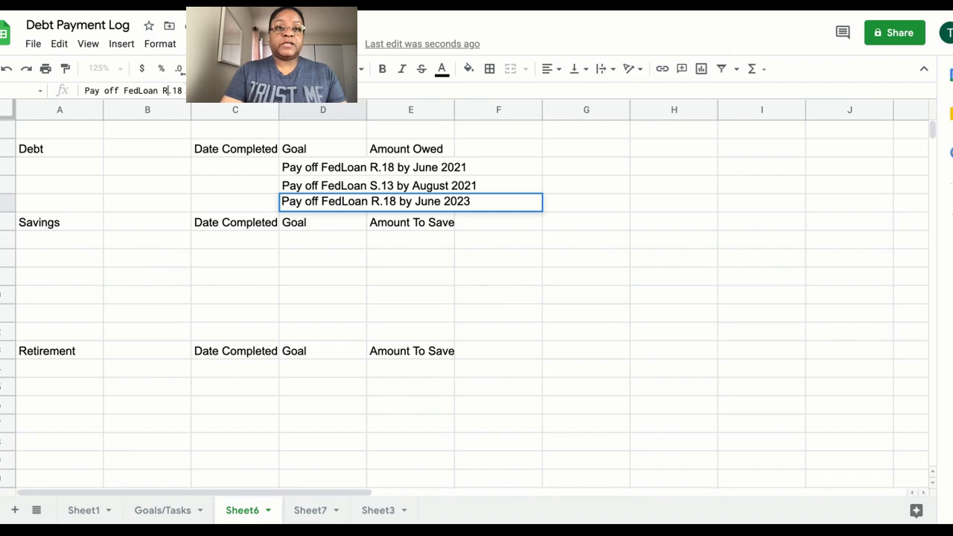
pyautogui.press('BackSpace')
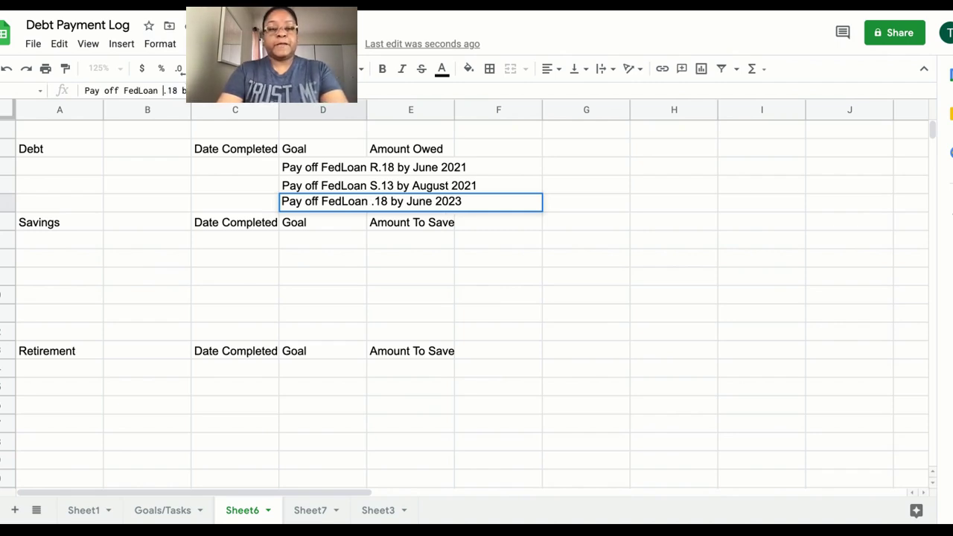
pyautogui.write('T')
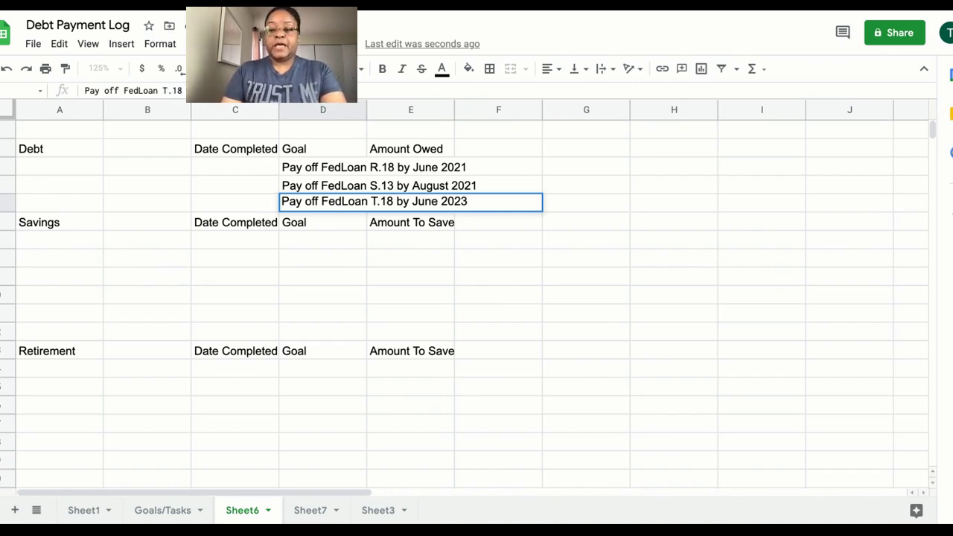
pyautogui.press('BackSpace')
pyautogui.press('BackSpace')
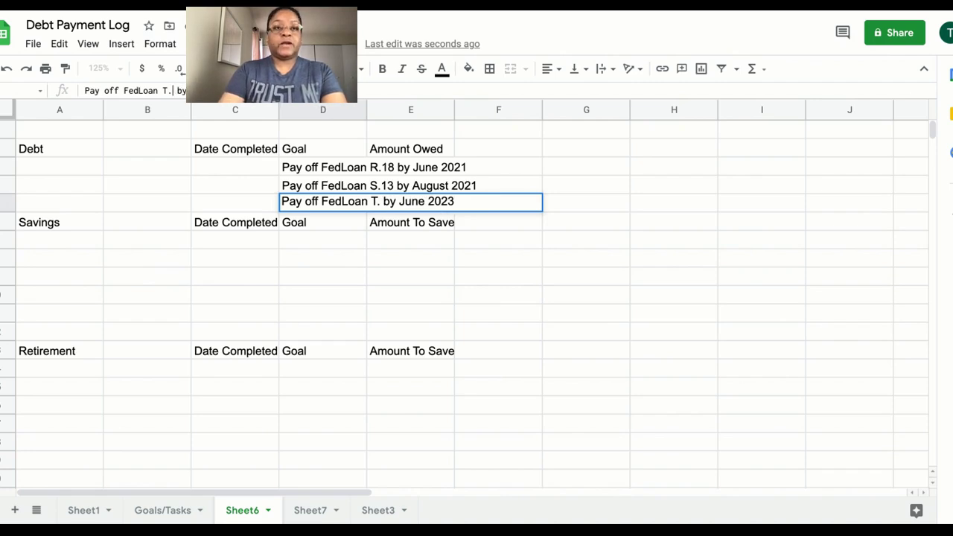
pyautogui.write('20')
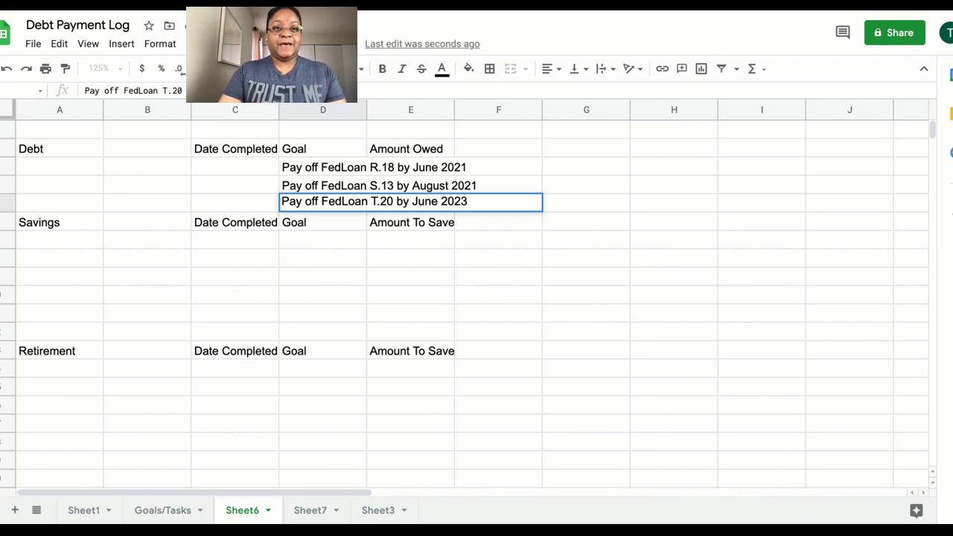
# Step: Set the target date in the D5 debt goal to December 2021 and fit column D's width to its contents
pyautogui.press('BackSpace')
pyautogui.press('BackSpace')
pyautogui.press('BackSpace')
pyautogui.press('BackSpace')
pyautogui.write('December')
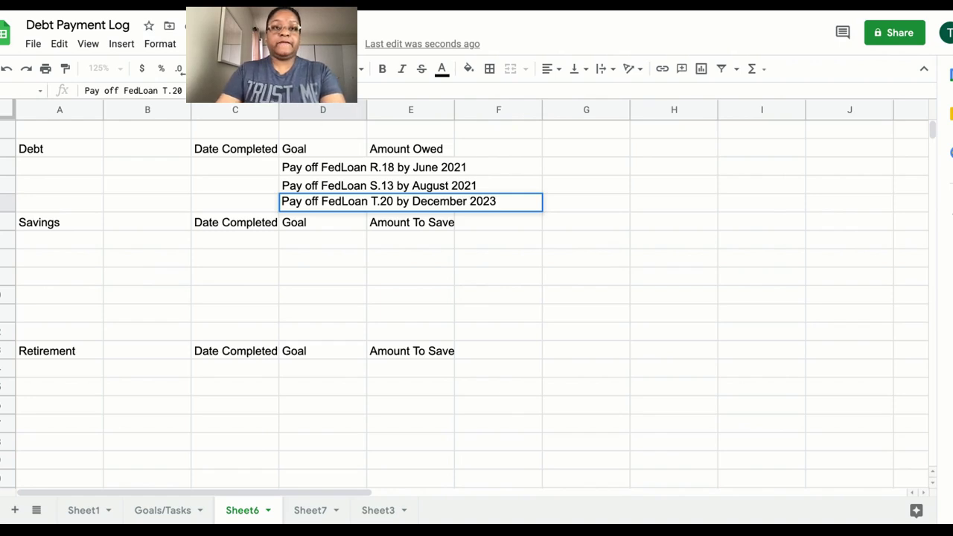
pyautogui.press('BackSpace')
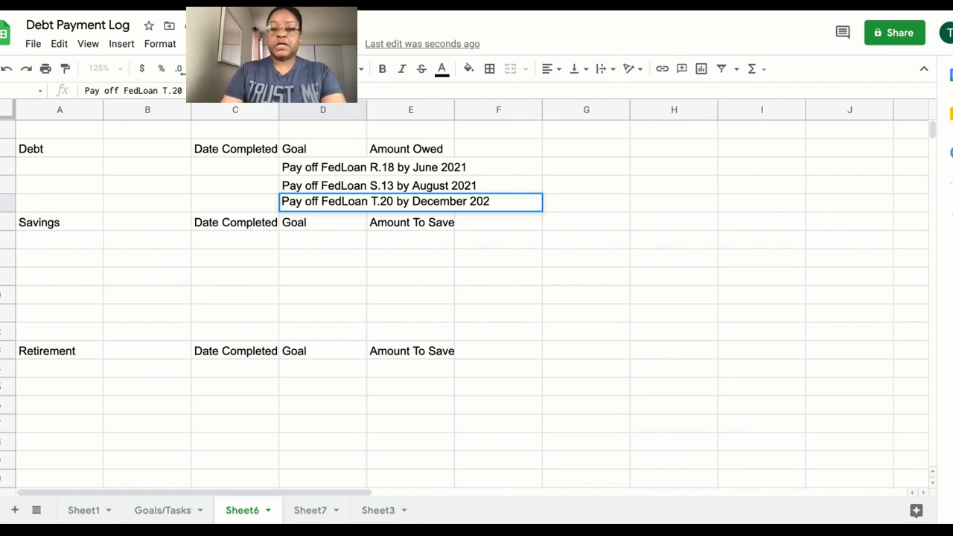
pyautogui.write('1')
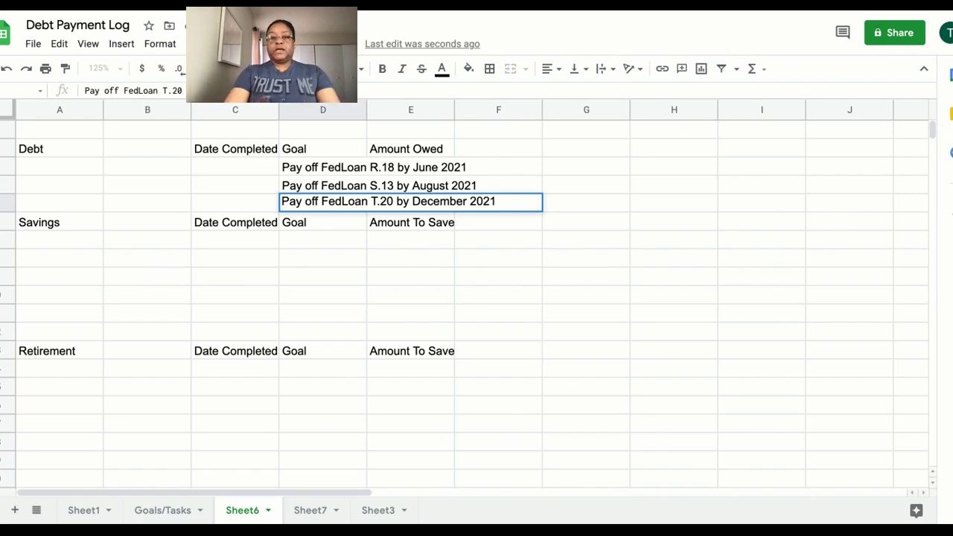
pyautogui.press('Return')
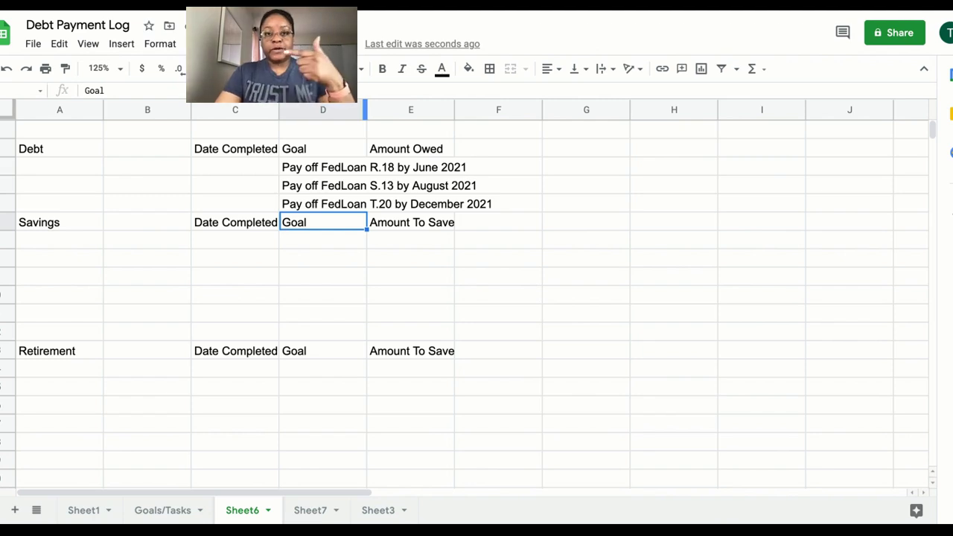
pyautogui.doubleClick(365, 110)
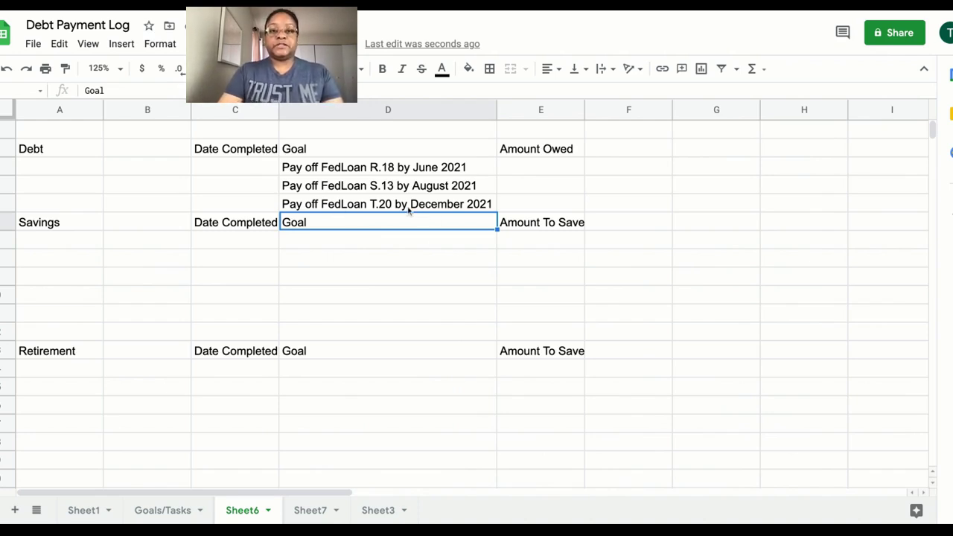
# Step: Enter "Save 1 Month of Expenses" as the first Savings goal in D7
pyautogui.click(345, 247)
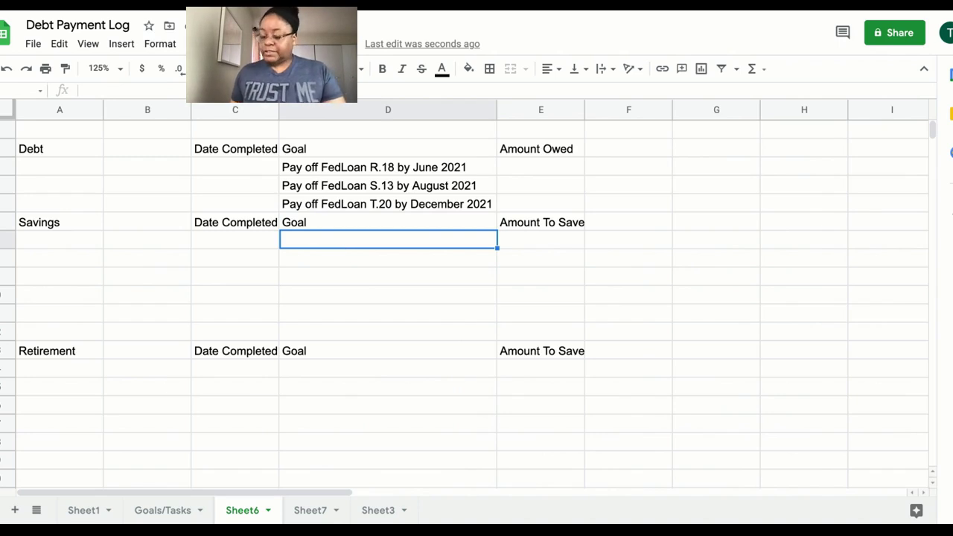
pyautogui.write('Sa')
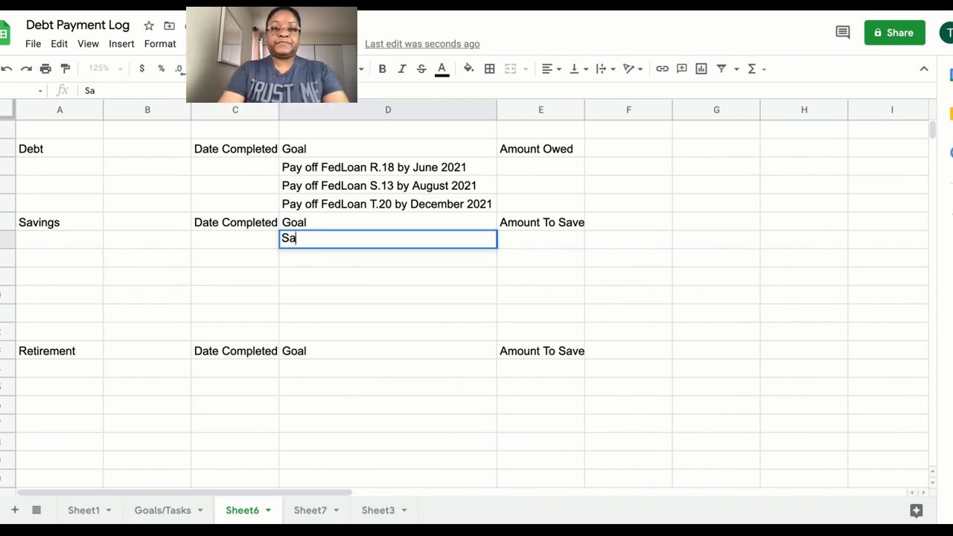
pyautogui.write('ve 1 Month of Expenses')
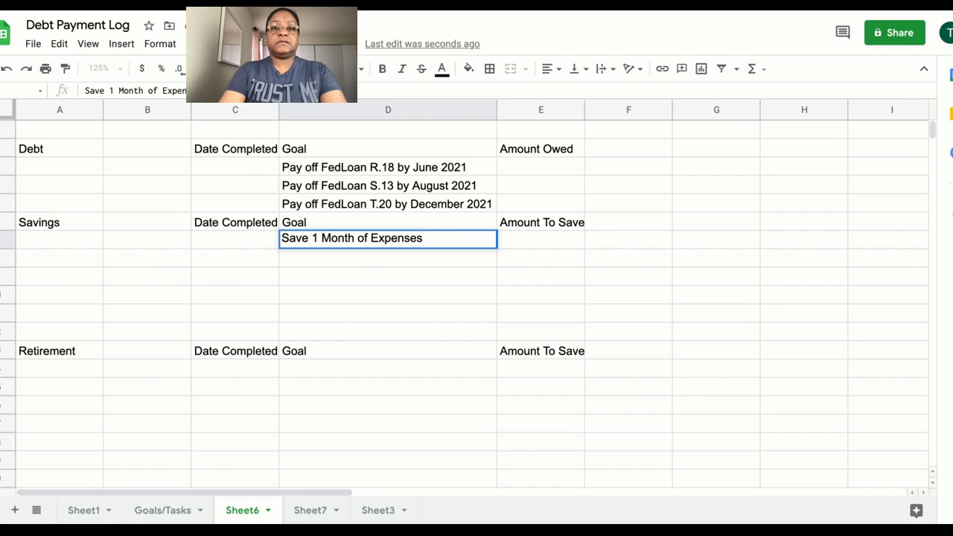
pyautogui.press('Return')
# Step: Add "Save 3 Months of Expenses" as the second Savings goal in D8
pyautogui.write('Save')
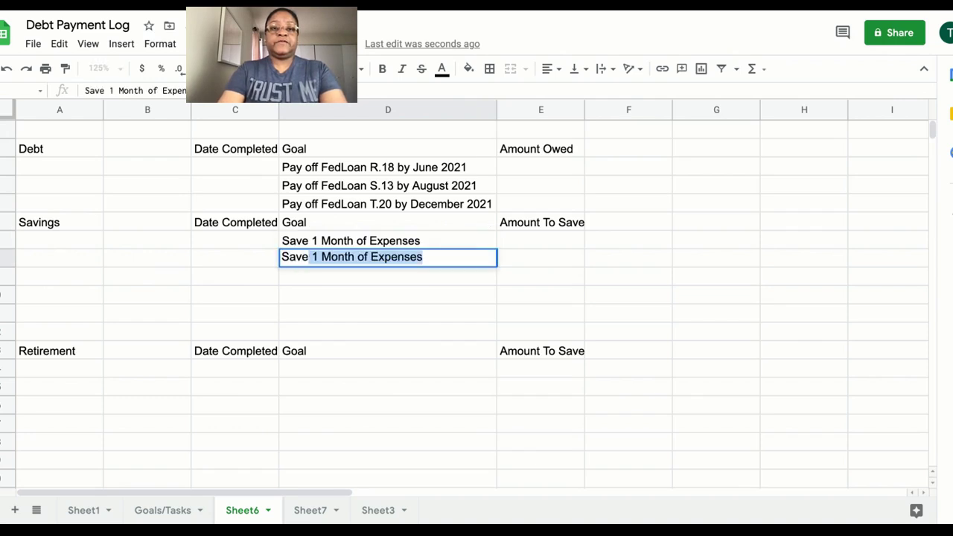
pyautogui.write(' 3 M')
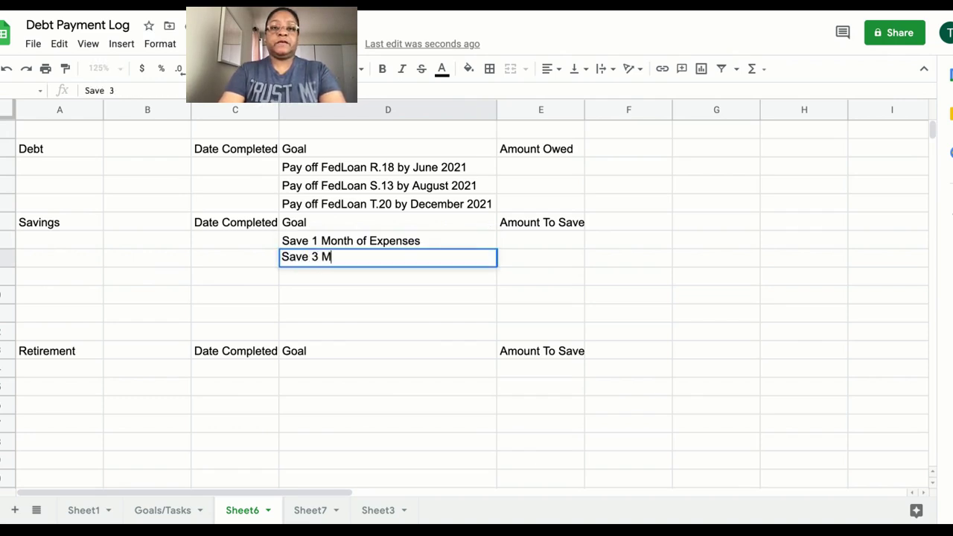
pyautogui.write('onths of E')
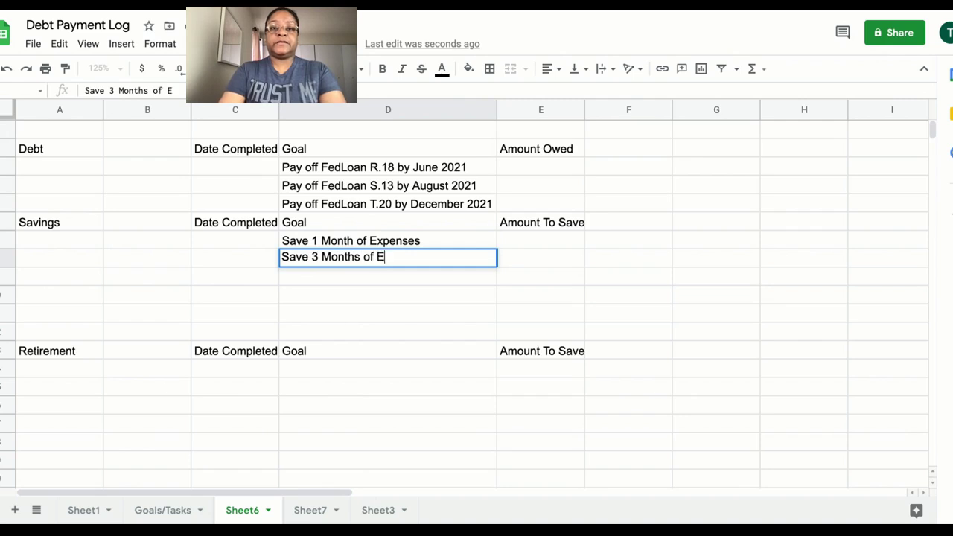
pyautogui.write('xpenses')
pyautogui.press('Return')
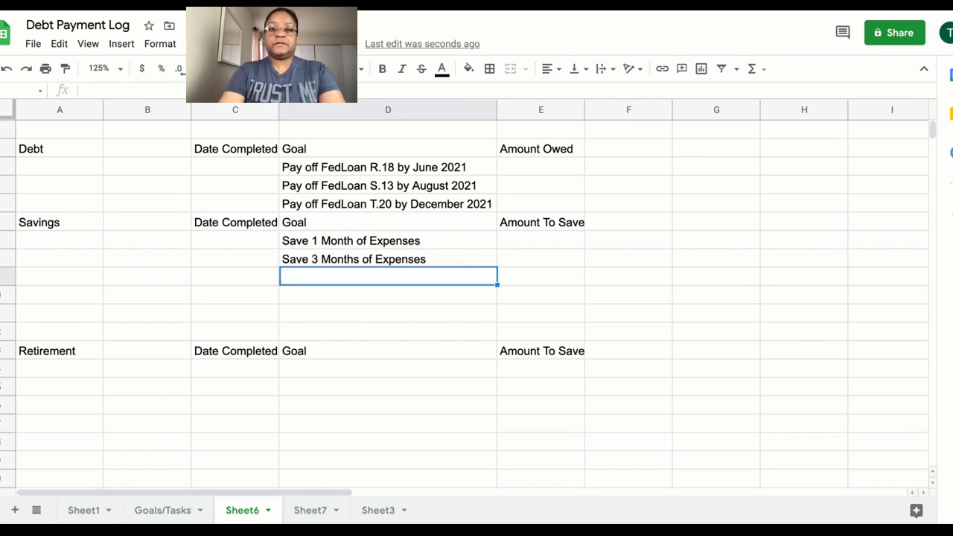
# Step: Add "Save 6 Months of Expenses" as the third Savings goal in D9
pyautogui.write('Save 6')
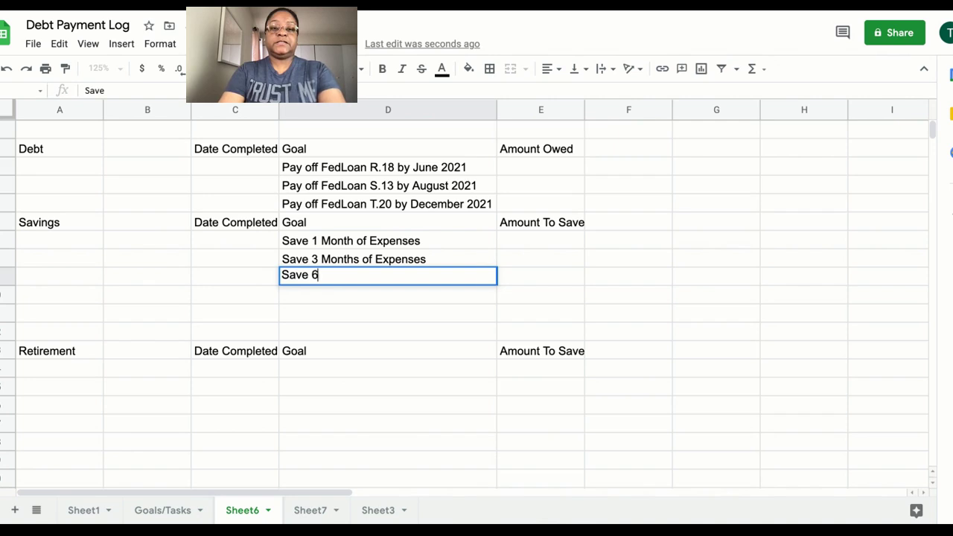
pyautogui.write(' Months ')
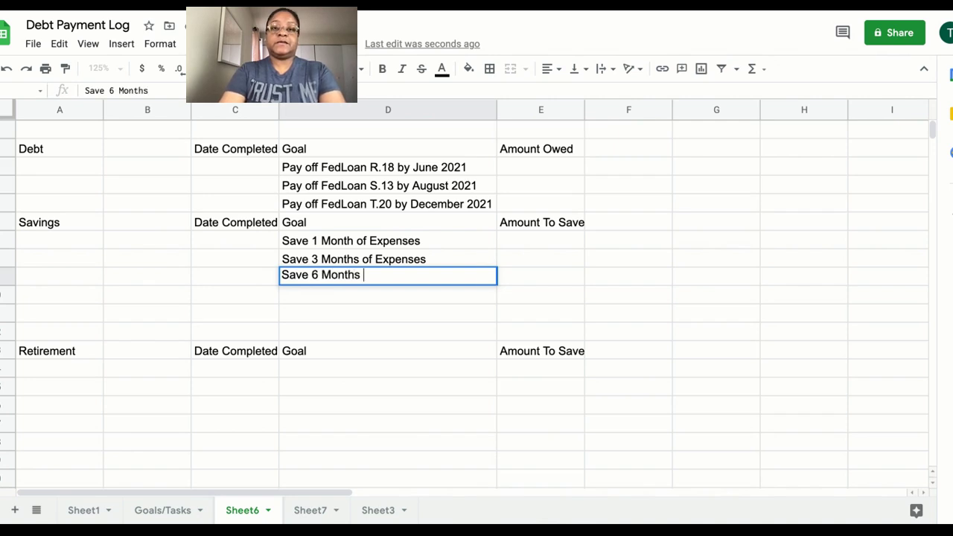
pyautogui.write('of Expenses')
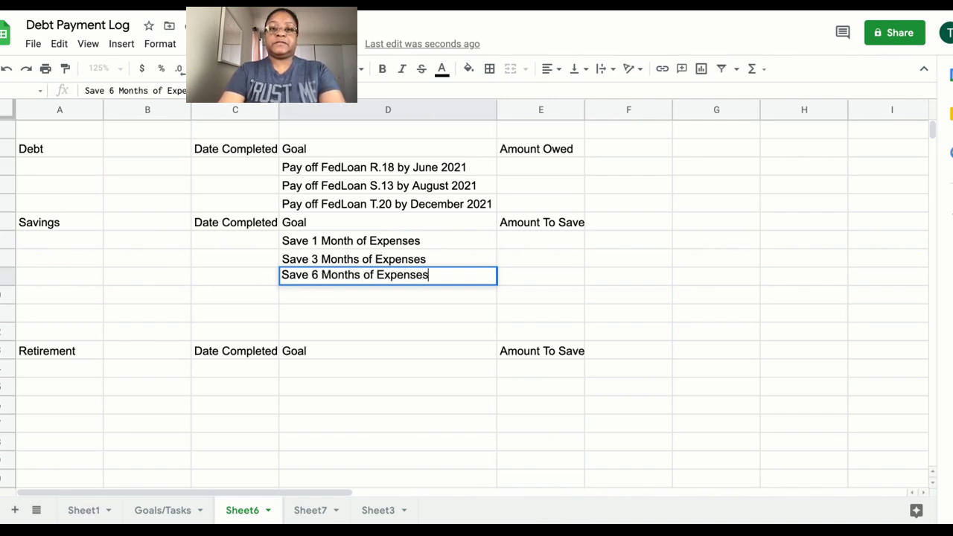
pyautogui.press('Return')
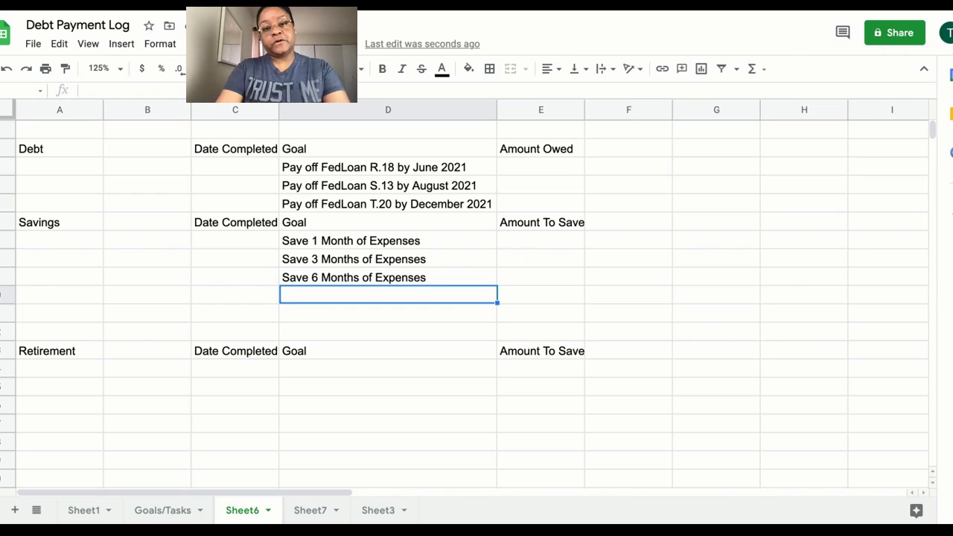
# Step: Enter "Down Payment for my Home" as the fourth Savings goal in D10
pyautogui.write('Down P')
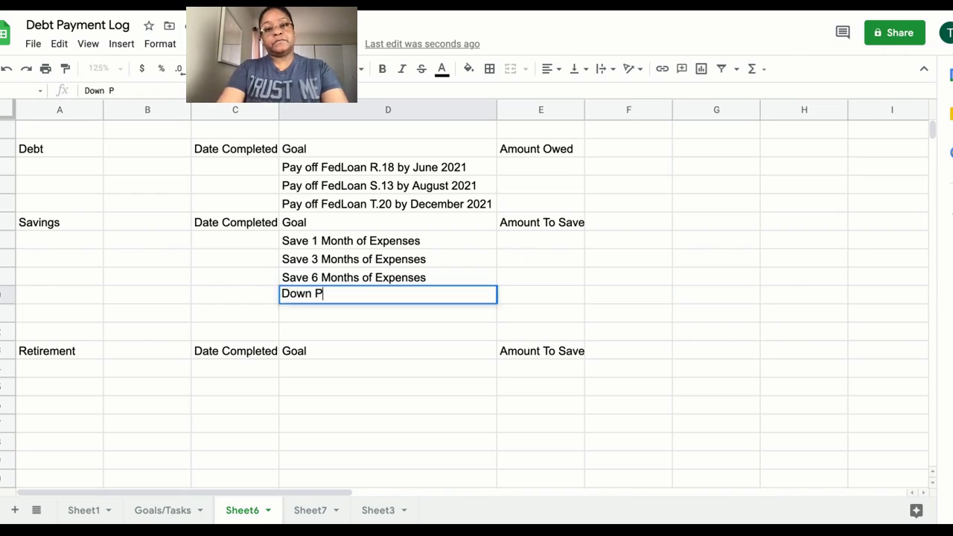
pyautogui.write('ayment for a')
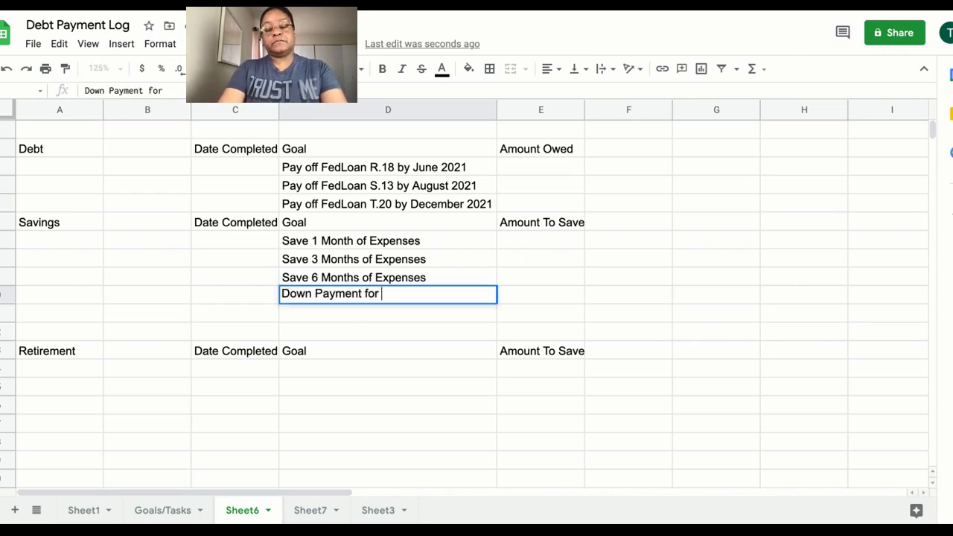
pyautogui.press('BackSpace')
pyautogui.press('BackSpace')
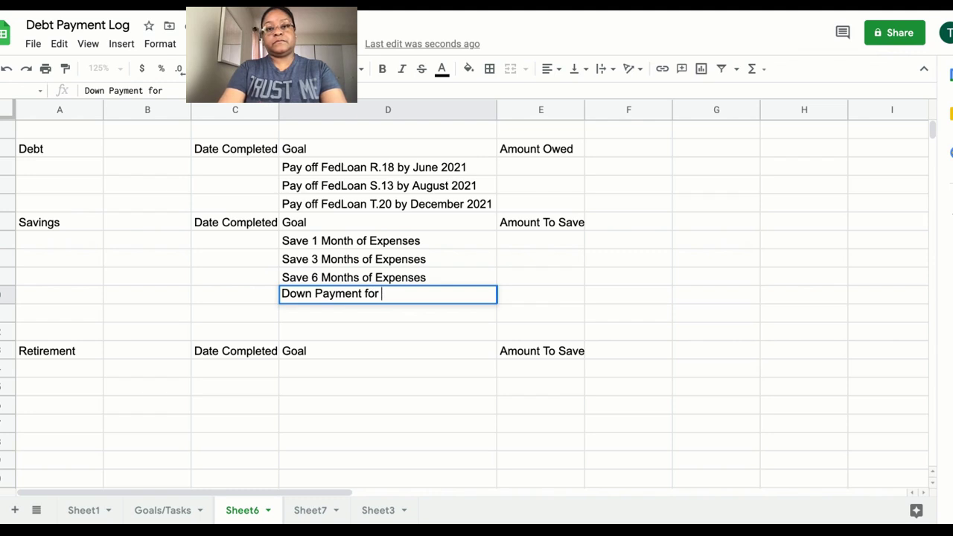
pyautogui.write('my home')
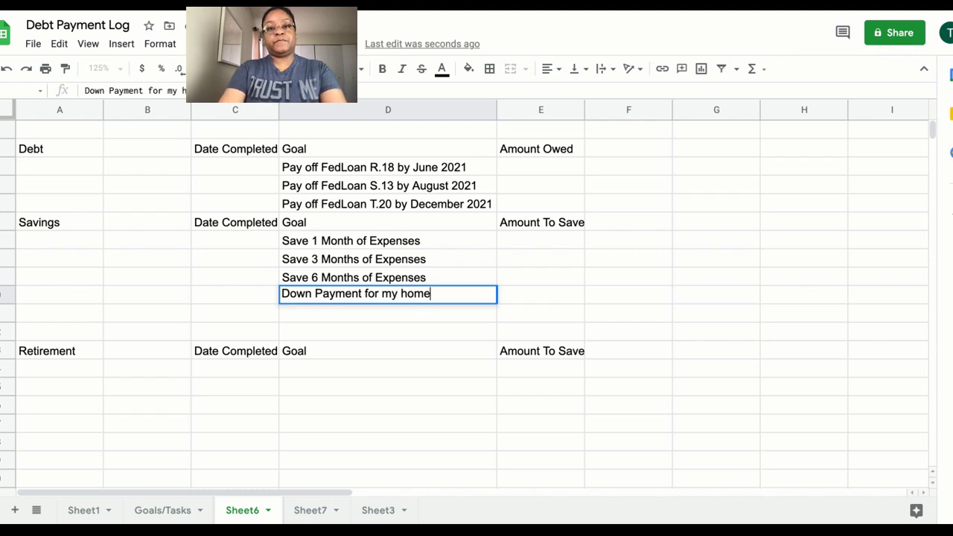
pyautogui.press('BackSpace')
pyautogui.press('BackSpace')
pyautogui.press('BackSpace')
pyautogui.press('BackSpace')
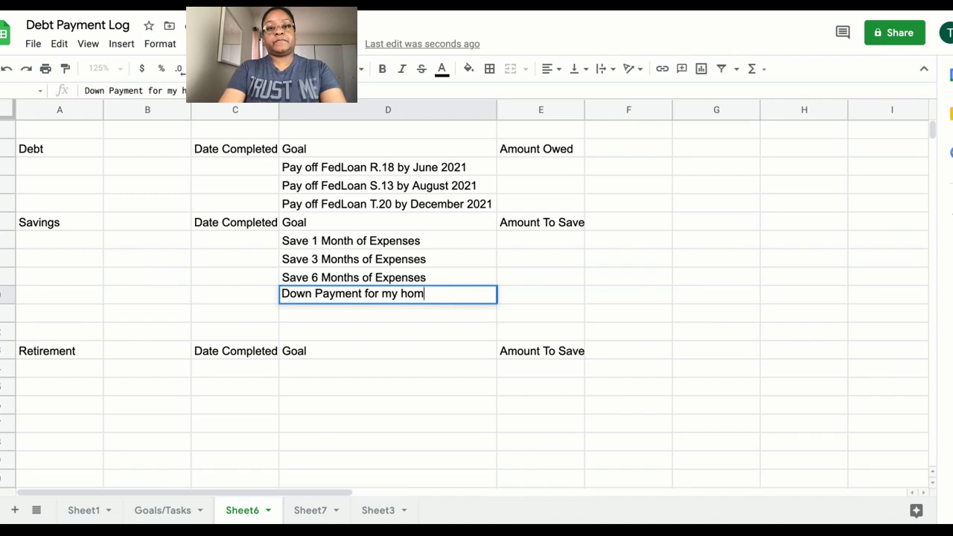
pyautogui.write('hom')
pyautogui.press('BackSpace')
pyautogui.press('BackSpace')
pyautogui.press('BackSpace')
pyautogui.press('BackSpace')
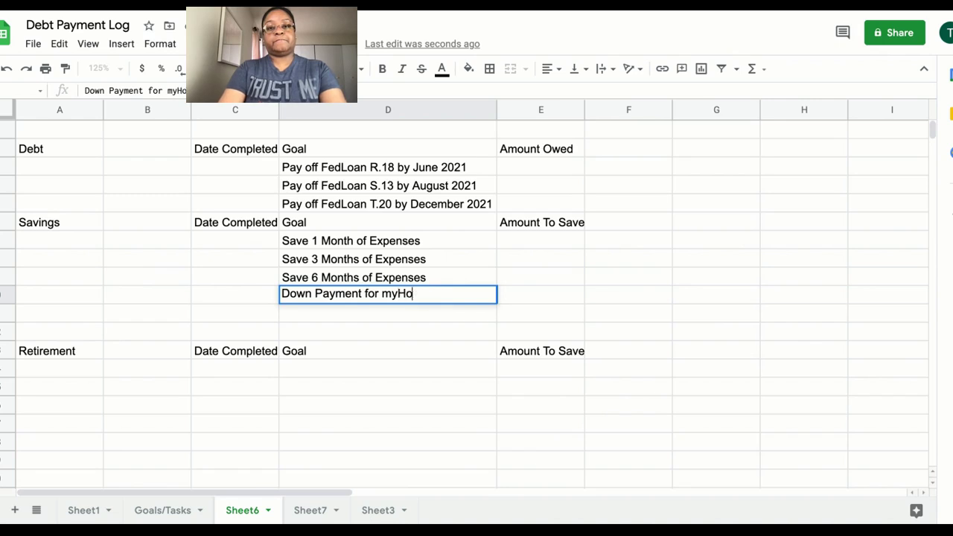
pyautogui.press('BackSpace')
pyautogui.write('y ')
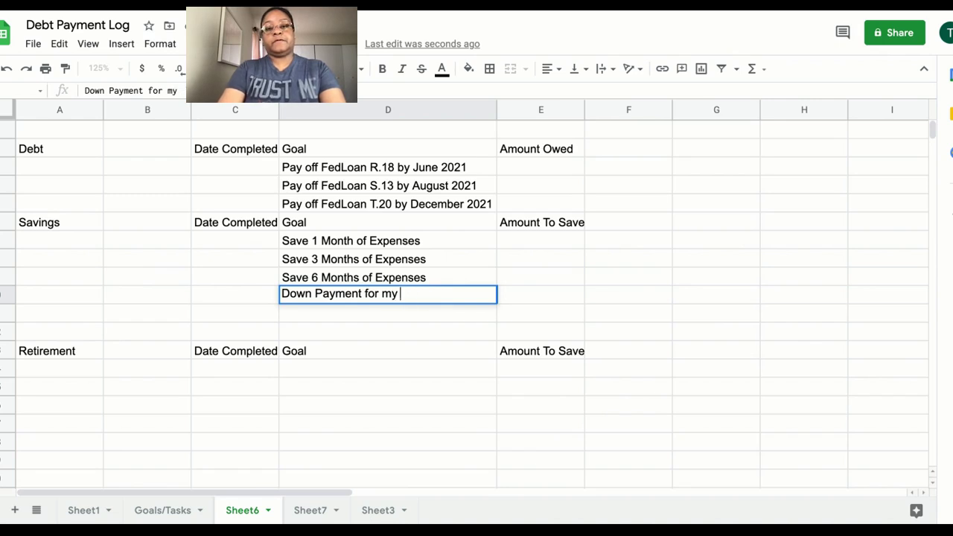
pyautogui.write('Home')
pyautogui.press('Return')
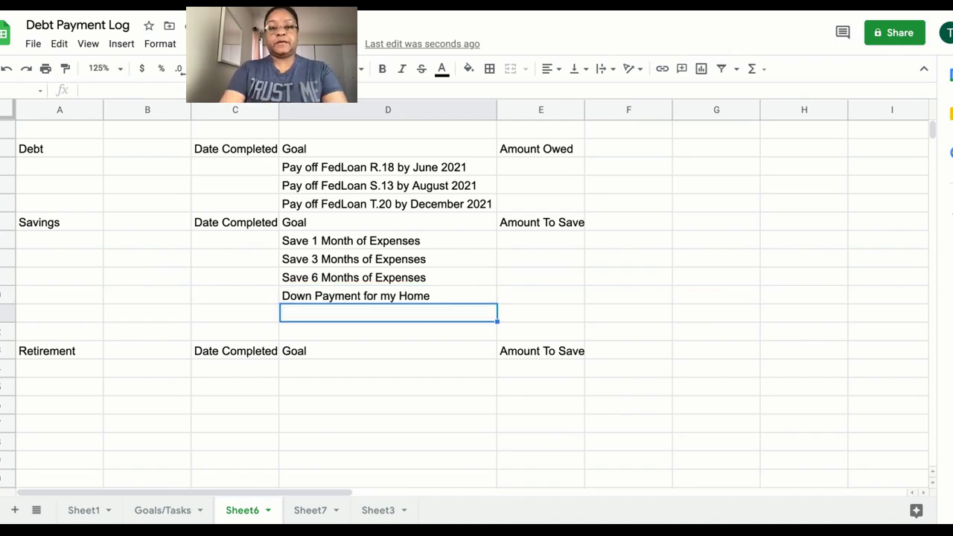
# Step: Enter "Car Replacement" as the fifth Savings goal in D11
pyautogui.write('Car Re')
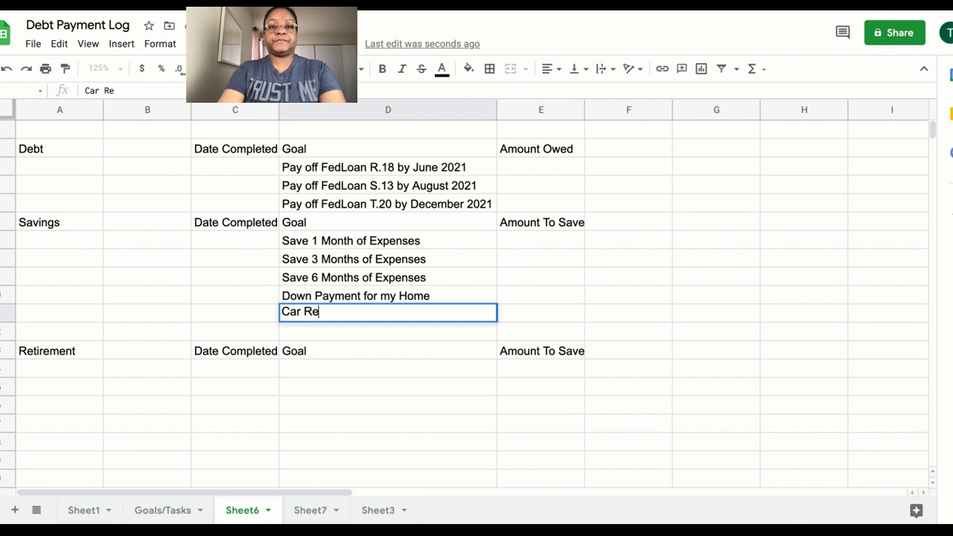
pyautogui.write('placement')
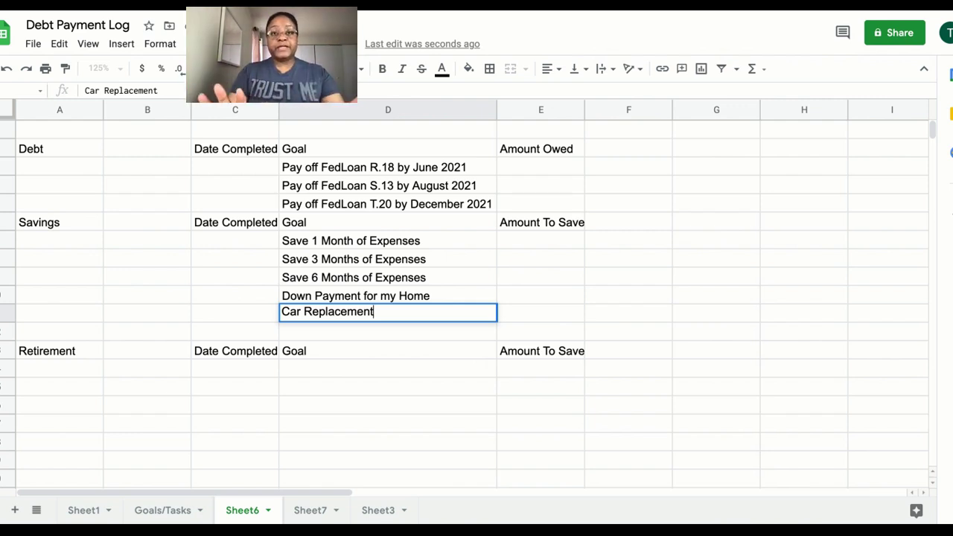
pyautogui.click(341, 349)
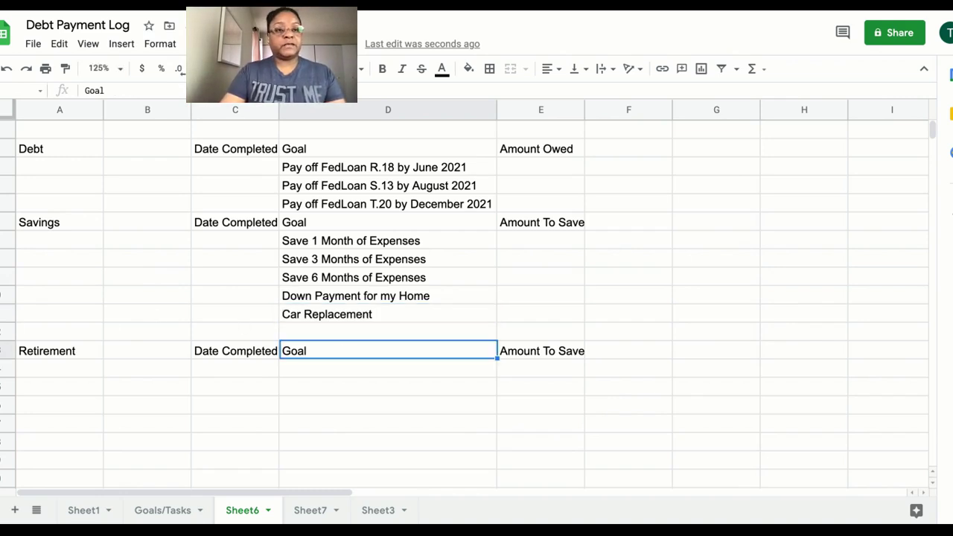
# Step: Delete the empty row 12 between the Savings goals and the Retirement heading row
pyautogui.click(8, 331)
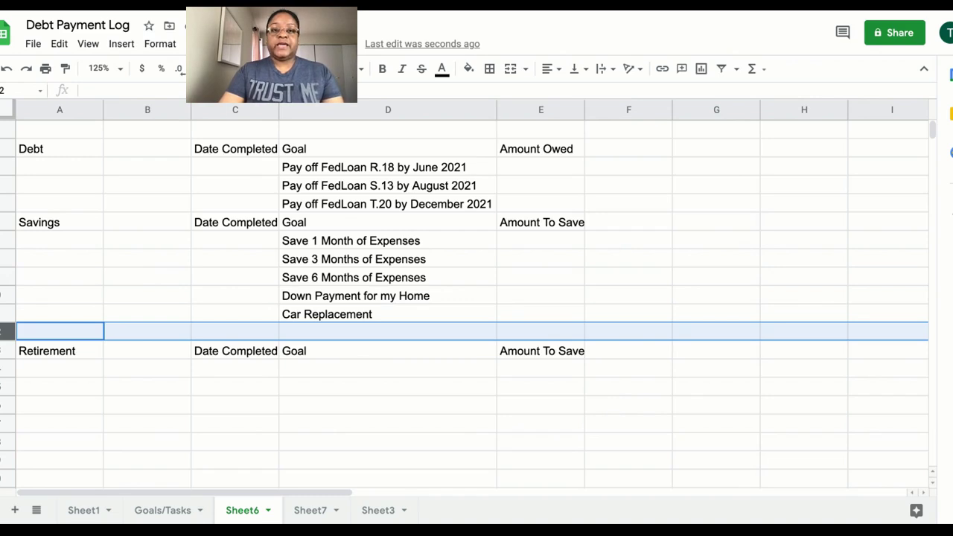
pyautogui.rightClick(8, 331)
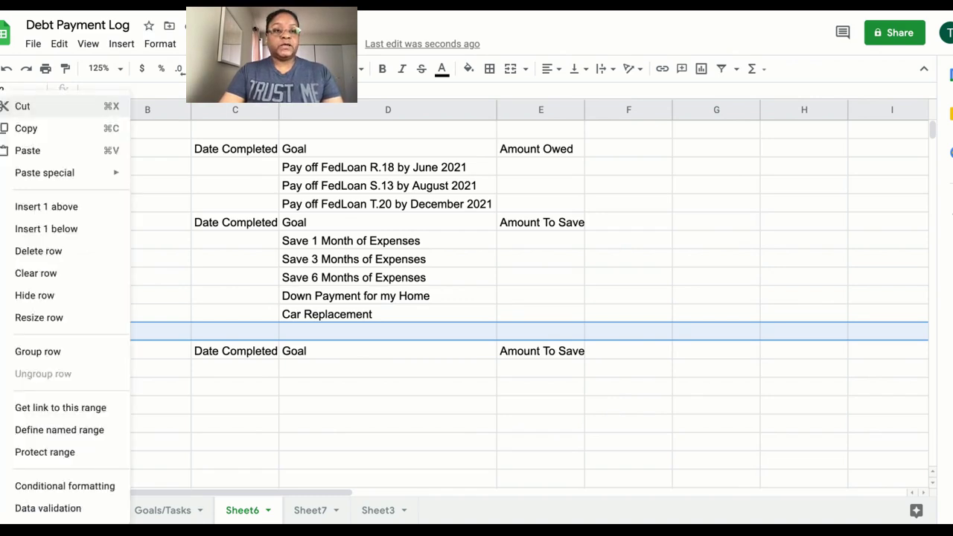
pyautogui.click(27, 254)
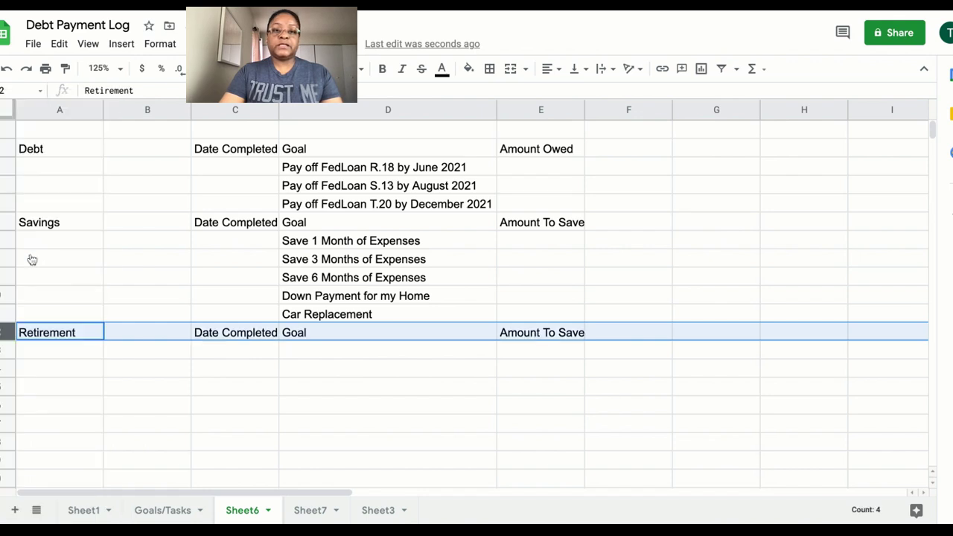
# Step: Enter "Raise my 401k contribution to maximum for match" as the first Retirement goal in D13
pyautogui.click(311, 359)
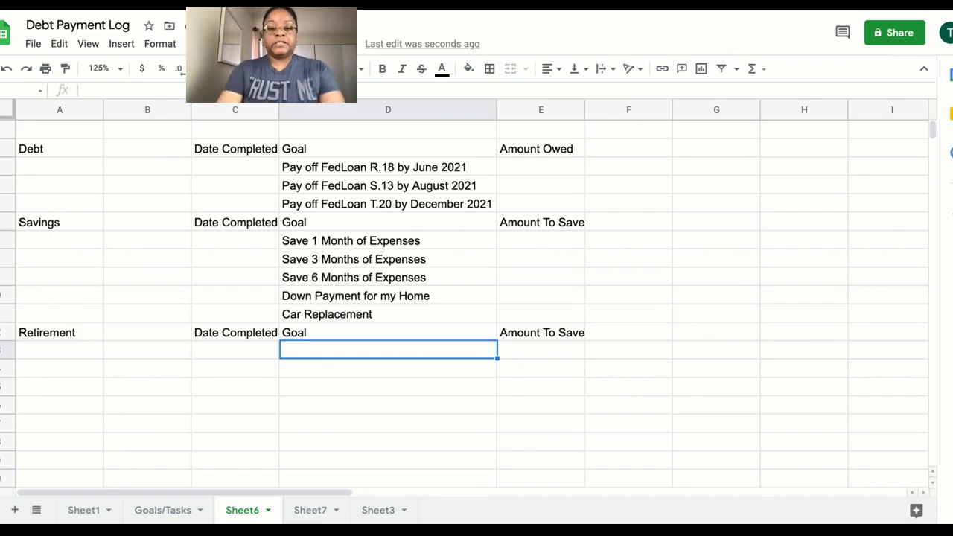
pyautogui.write('Rai')
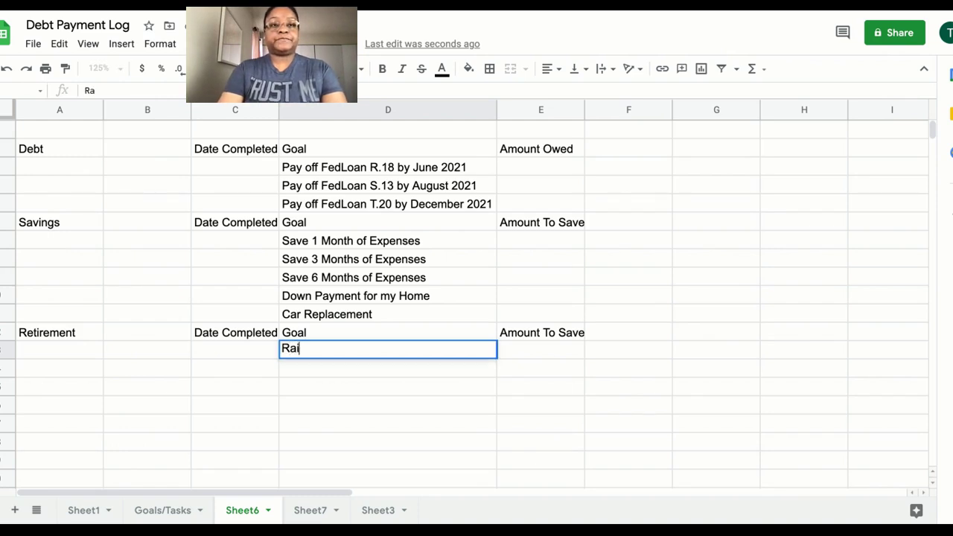
pyautogui.write('se my 401k contribution to ')
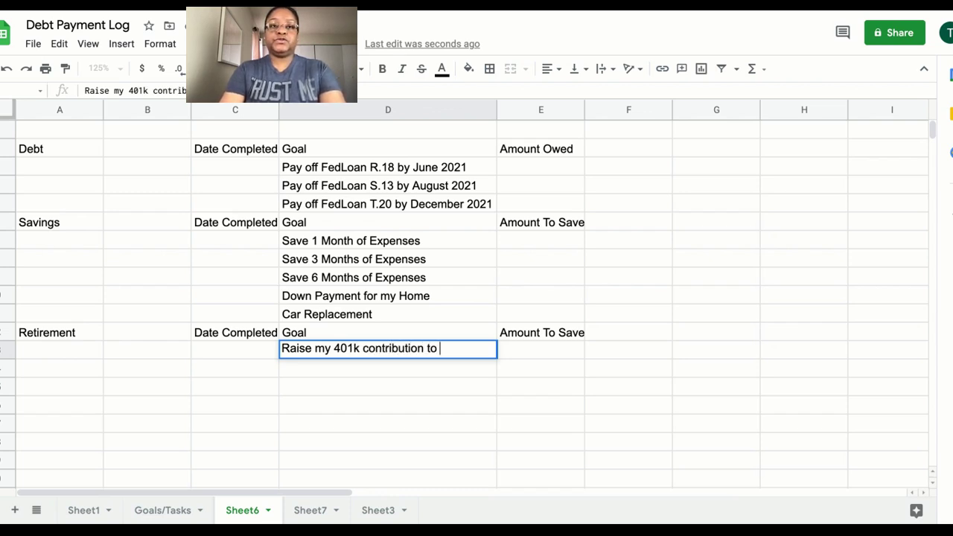
pyautogui.write('max')
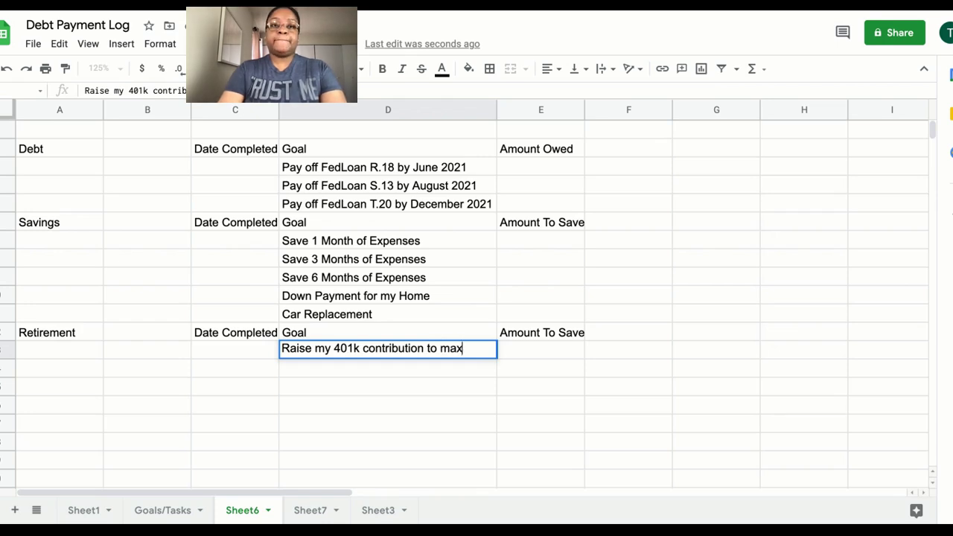
pyautogui.write('imum ')
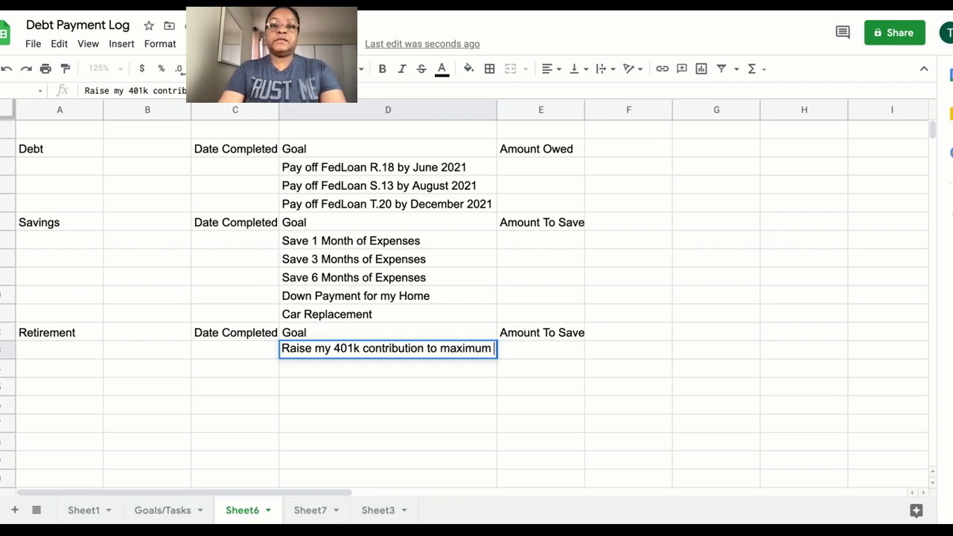
pyautogui.write('for match')
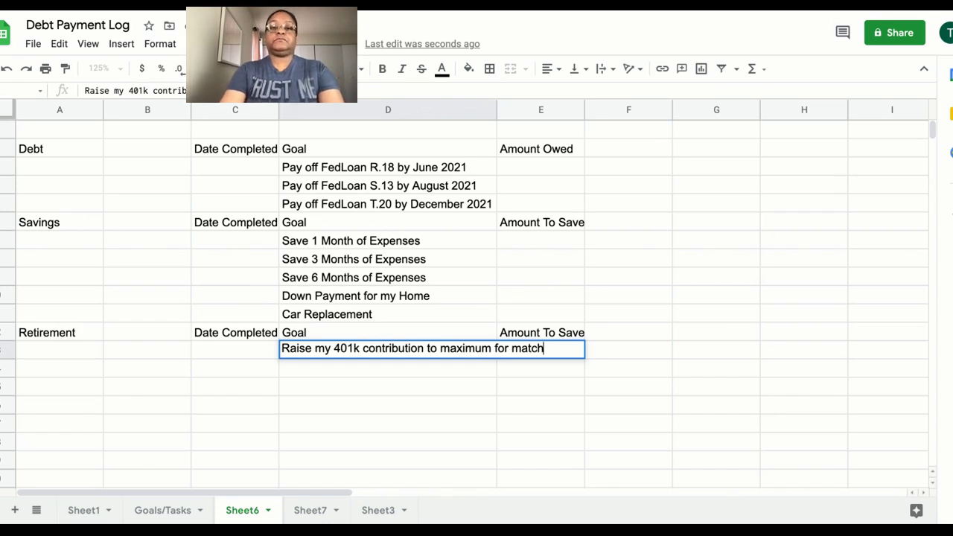
pyautogui.press('Return')
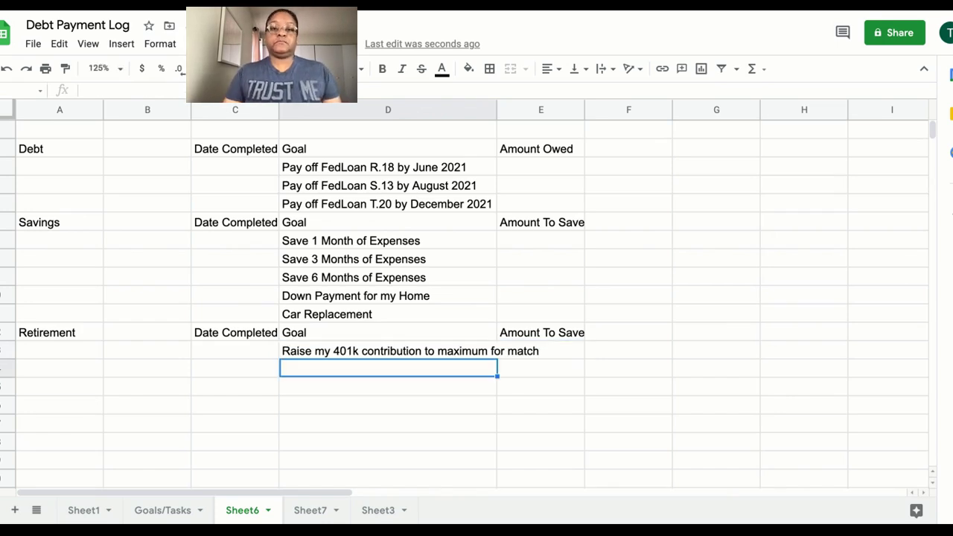
# Step: Enter "Contribute 15% of Income to Retirement" as the second Retirement goal in D14
pyautogui.click(547, 357)
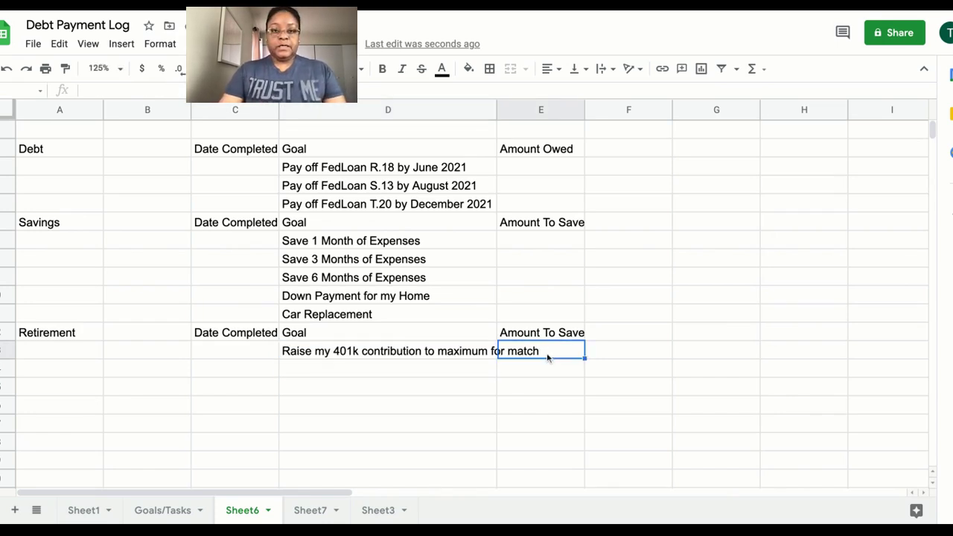
pyautogui.click(438, 365)
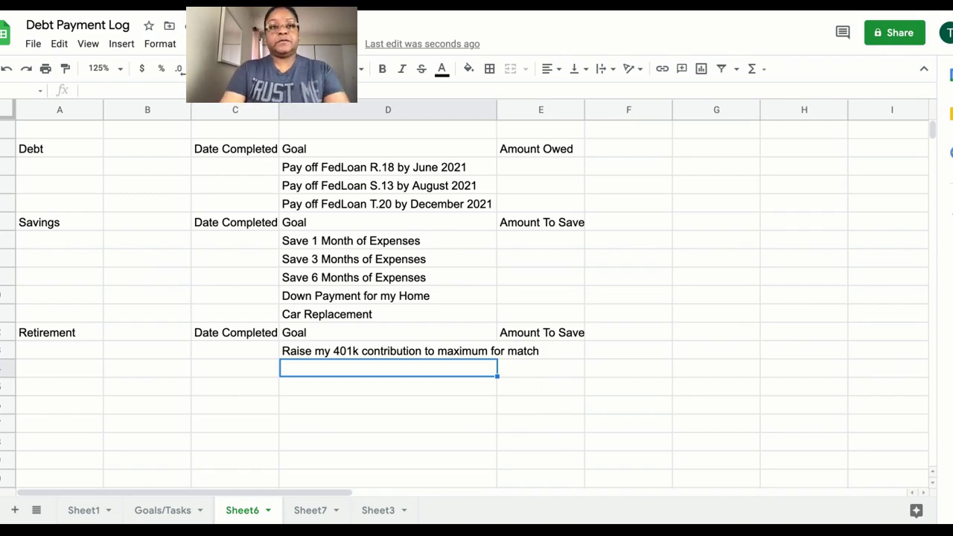
pyautogui.write('Contri')
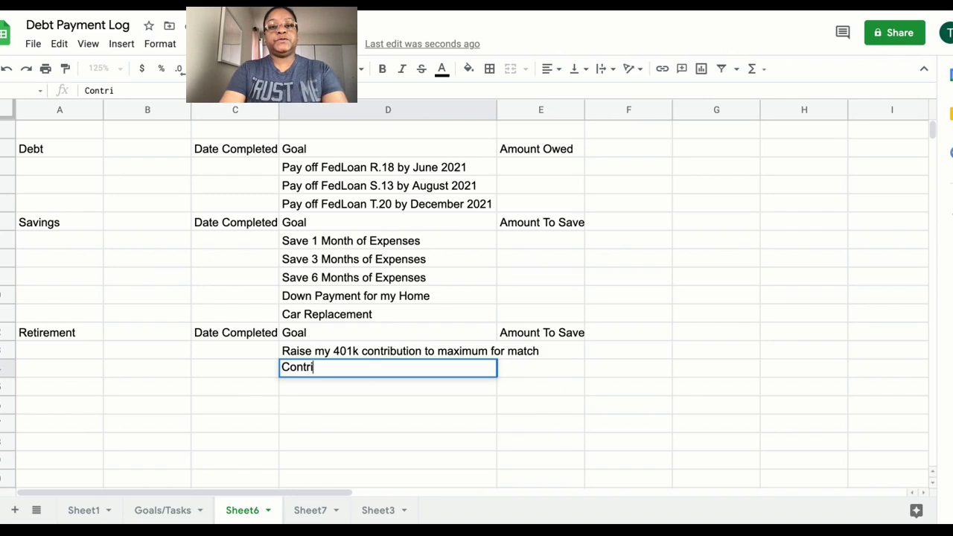
pyautogui.write('bute 15')
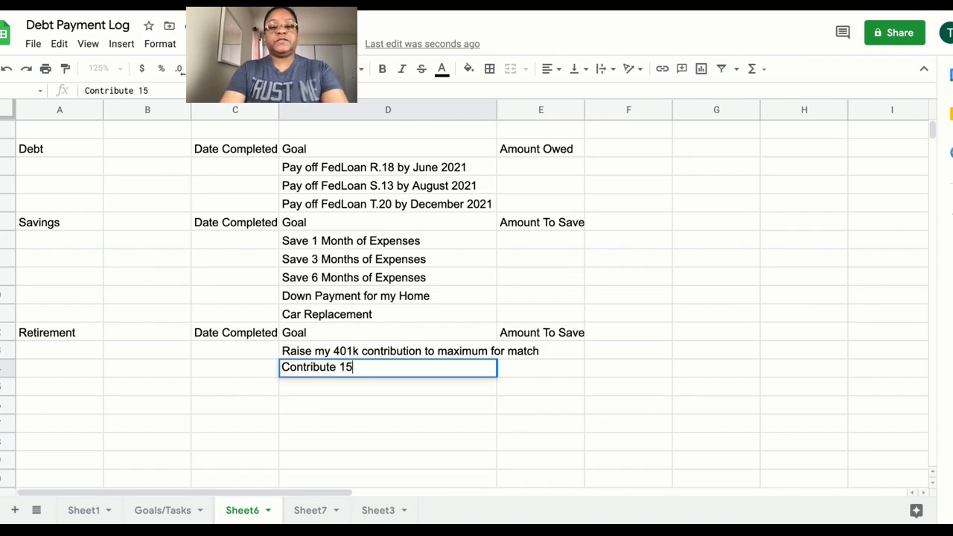
pyautogui.write('% of Income to Retirement')
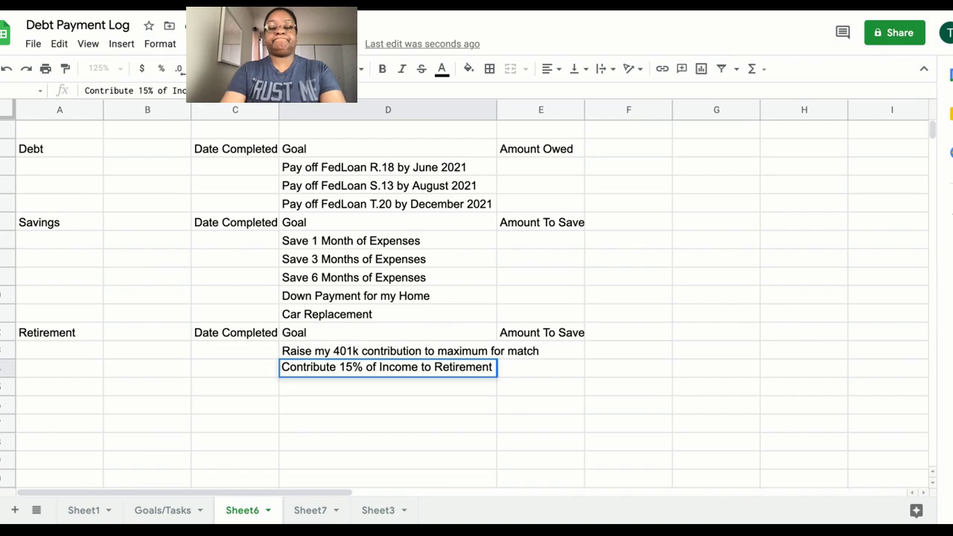
pyautogui.press('Return')
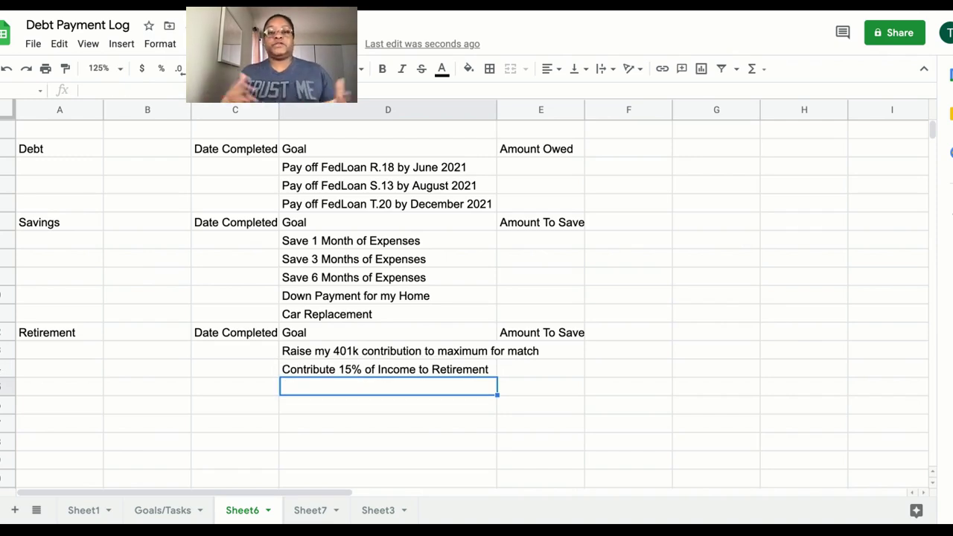
# Step: Fit column D's width to its longest goal and clear the "Amount To Save" heading from the Retirement row in E12
pyautogui.doubleClick(497, 113)
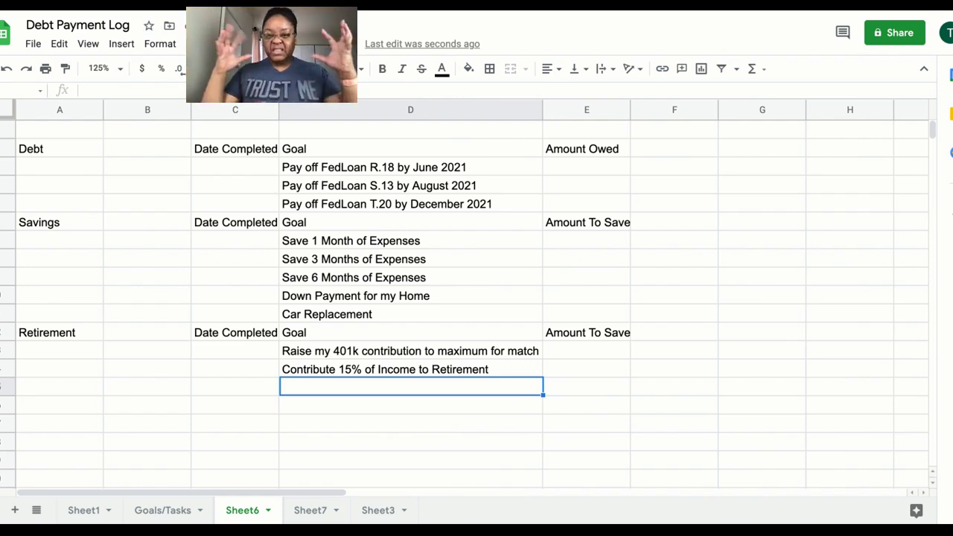
pyautogui.click(579, 336)
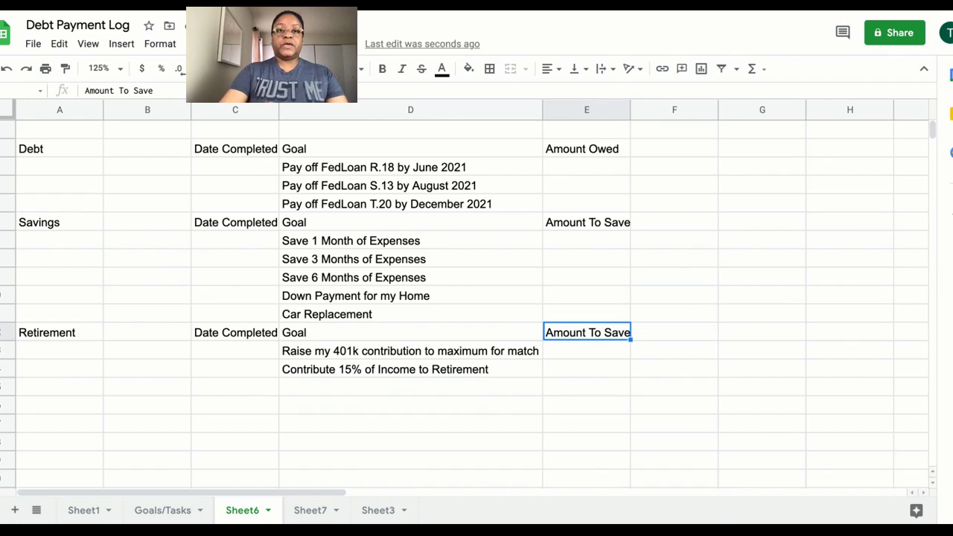
pyautogui.press('Delete')
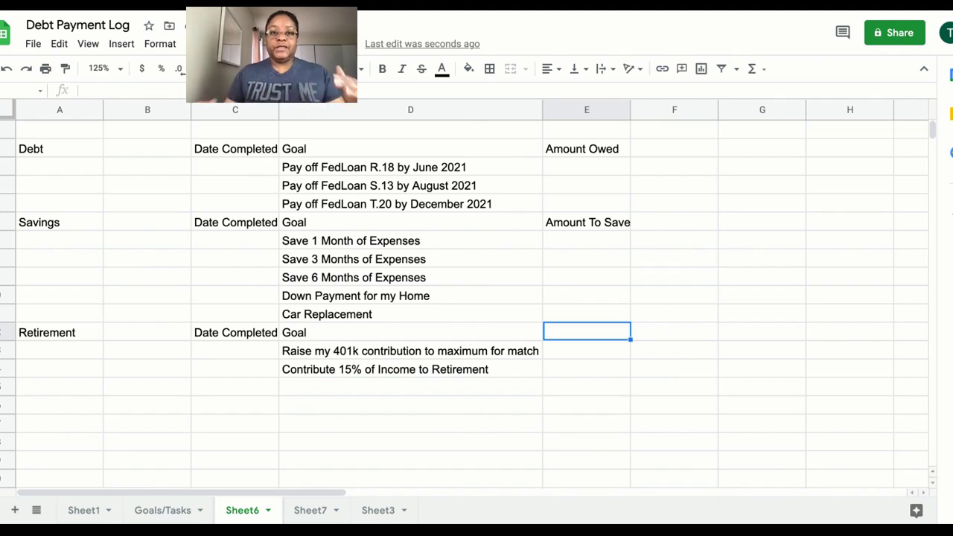
# Step: Insert a checkbox in B3 and fill it down through B5 for the three Debt goals
pyautogui.click(124, 170)
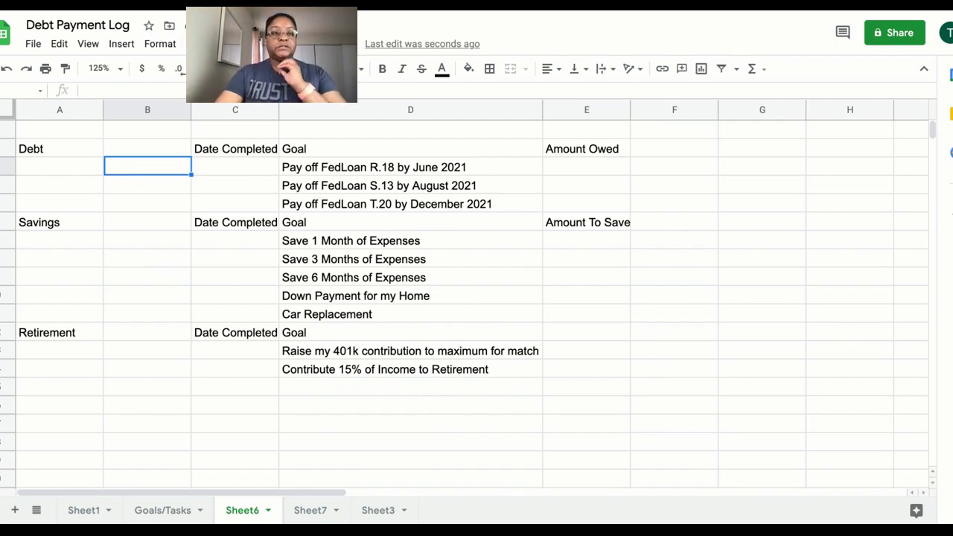
pyautogui.click(122, 44)
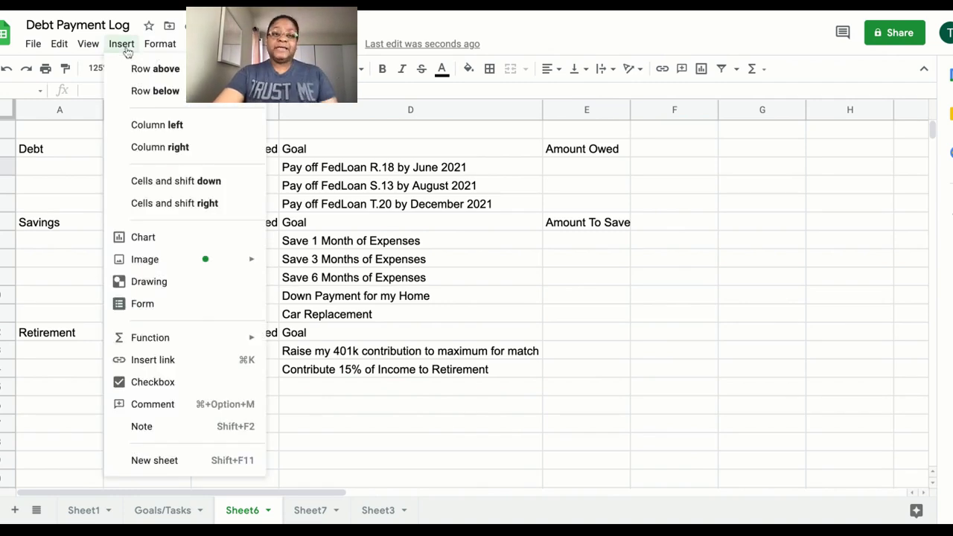
pyautogui.click(166, 381)
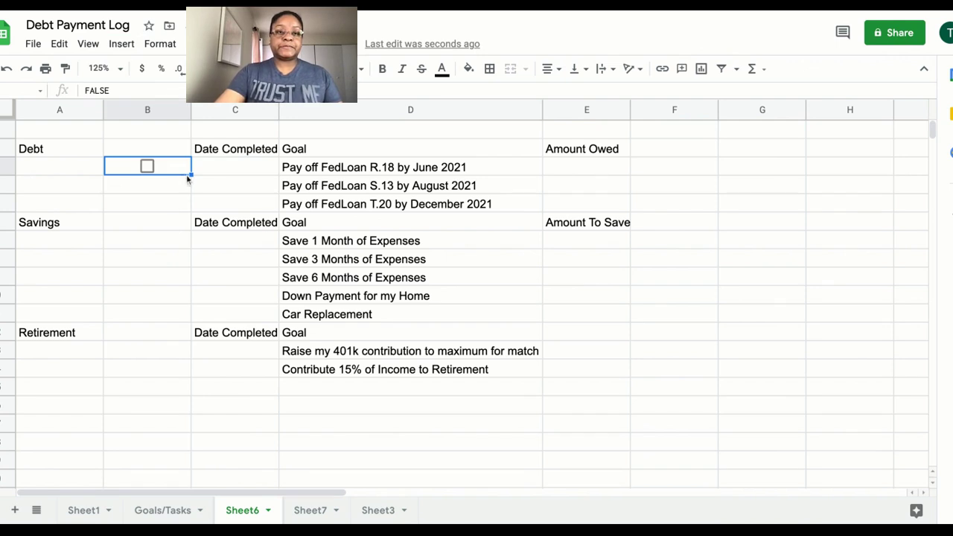
pyautogui.moveTo(191, 175); pyautogui.dragTo(191, 205)
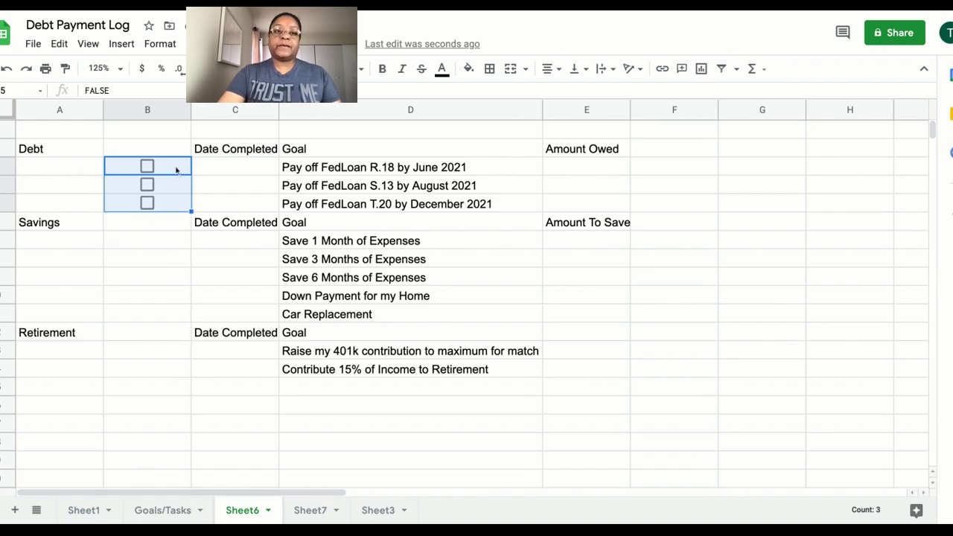
# Step: Copy the checkbox from B5 to B7 and fill it down through B11 for the five Savings goals
pyautogui.click(180, 208)
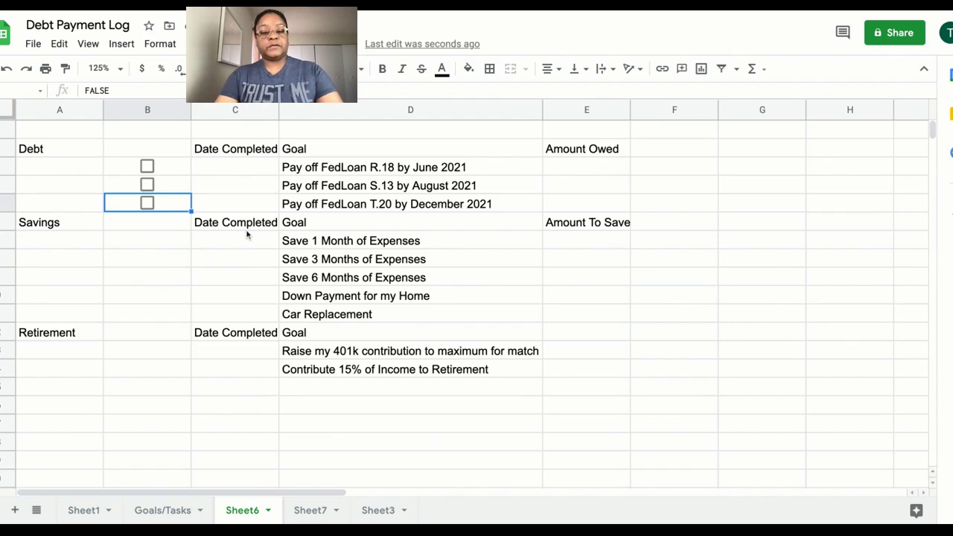
pyautogui.hotkey('ctrl', 'c')
pyautogui.click(129, 243)
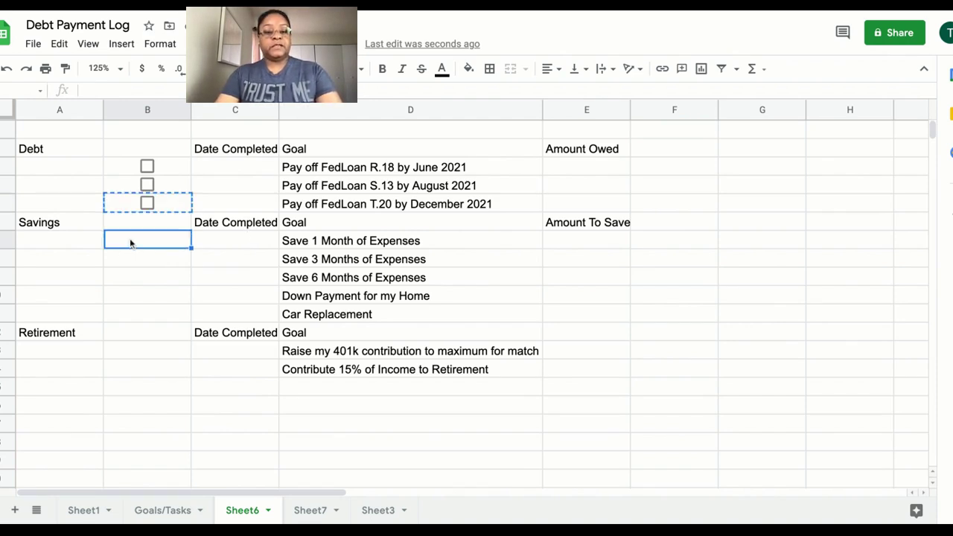
pyautogui.hotkey('ctrl', 'v')
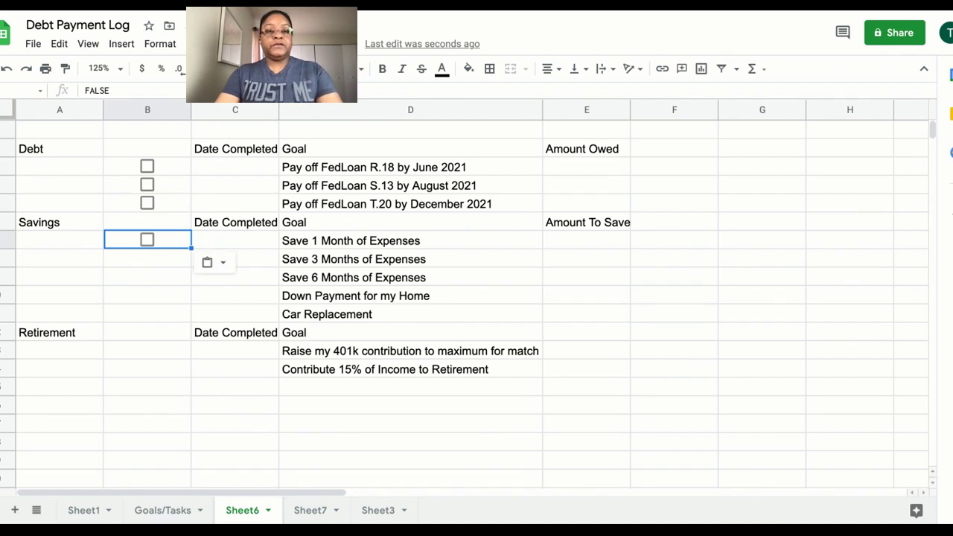
pyautogui.moveTo(191, 247); pyautogui.dragTo(189, 320)
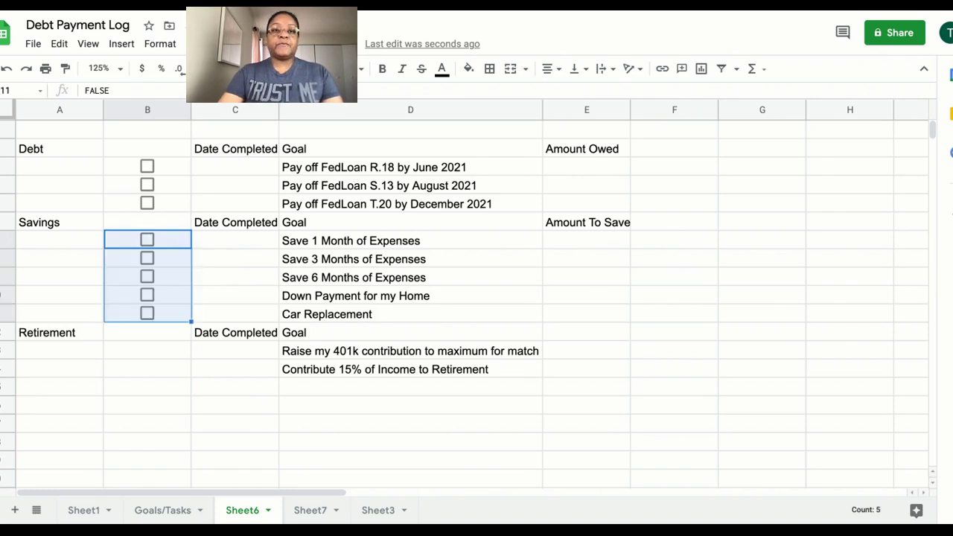
# Step: Copy the checkbox from B11 to B13 and fill it down to B14 for the two Retirement goals
pyautogui.click(187, 319)
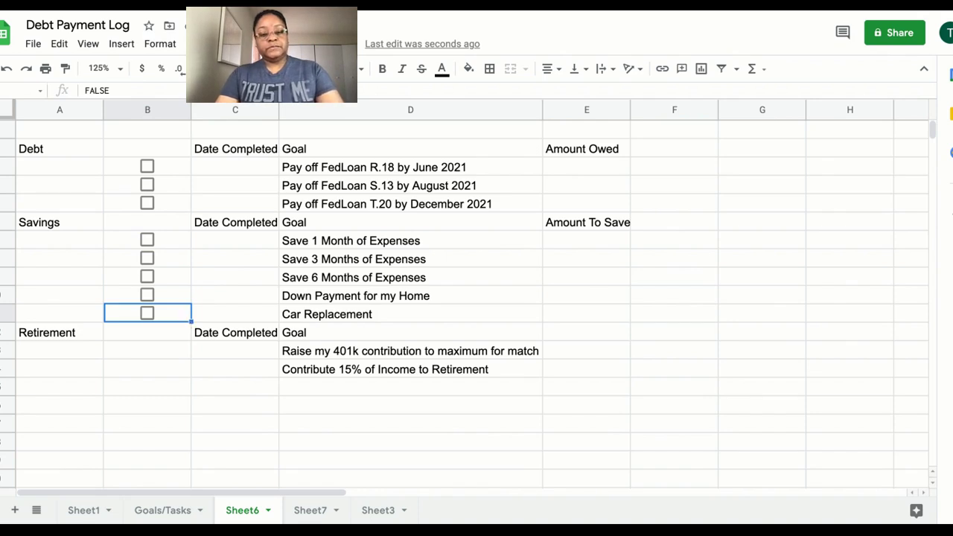
pyautogui.hotkey('ctrl', 'c')
pyautogui.click(160, 357)
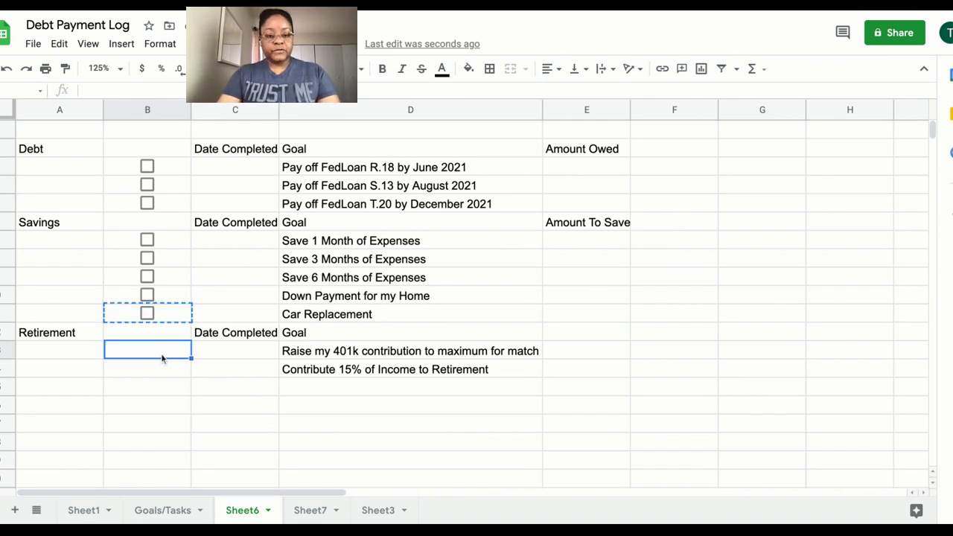
pyautogui.hotkey('ctrl', 'v')
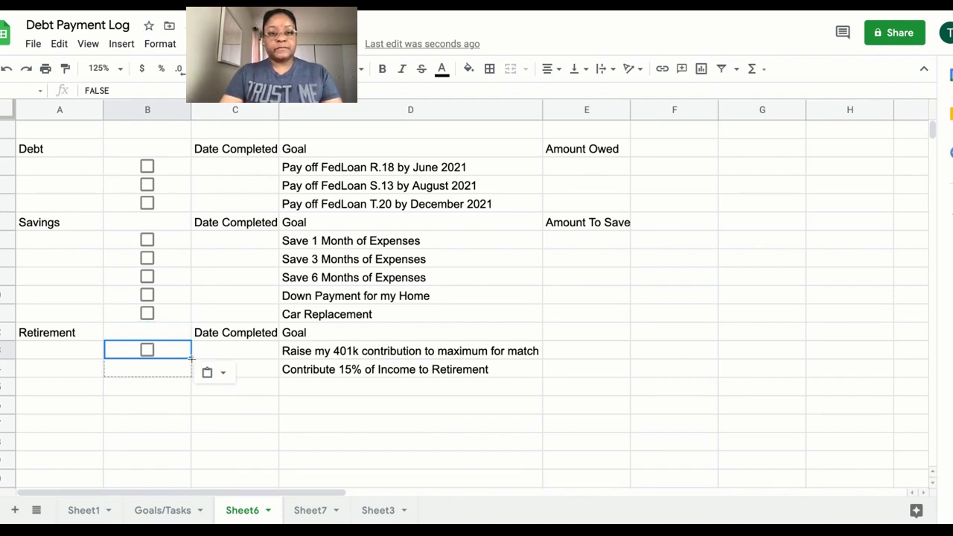
pyautogui.moveTo(191, 358); pyautogui.dragTo(191, 368)
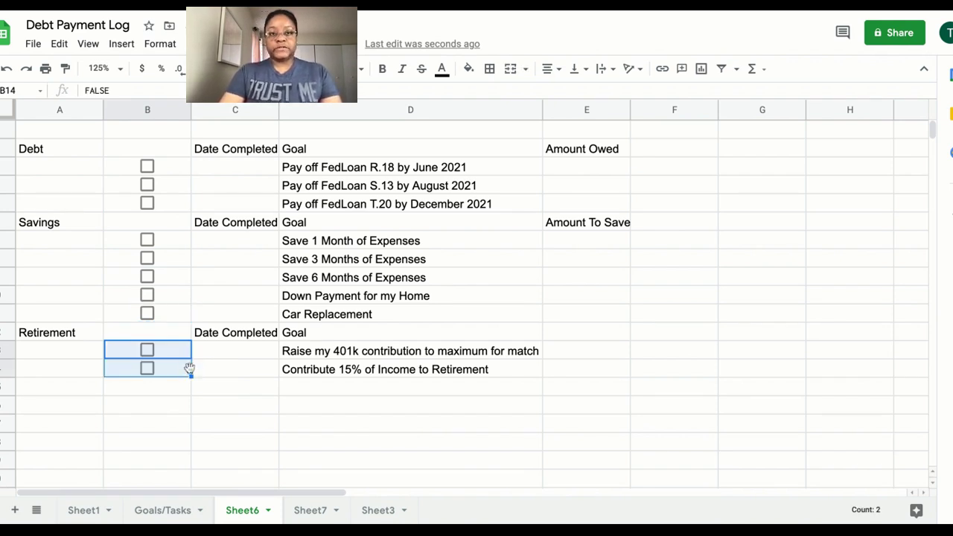
# Step: Tick the checkbox in B3 for the first Debt goal, "Pay off FedLoan R.18 by June 2021"
pyautogui.click(234, 168)
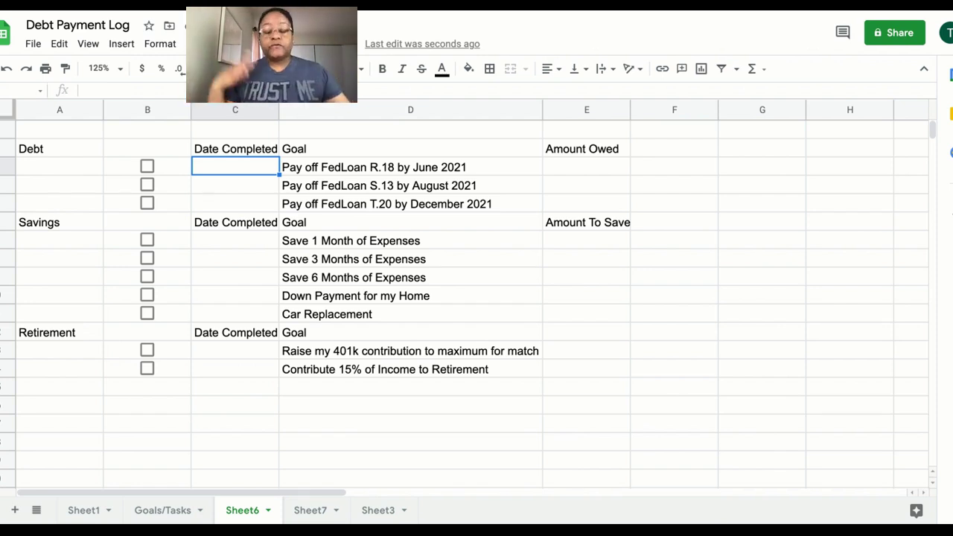
pyautogui.click(162, 170)
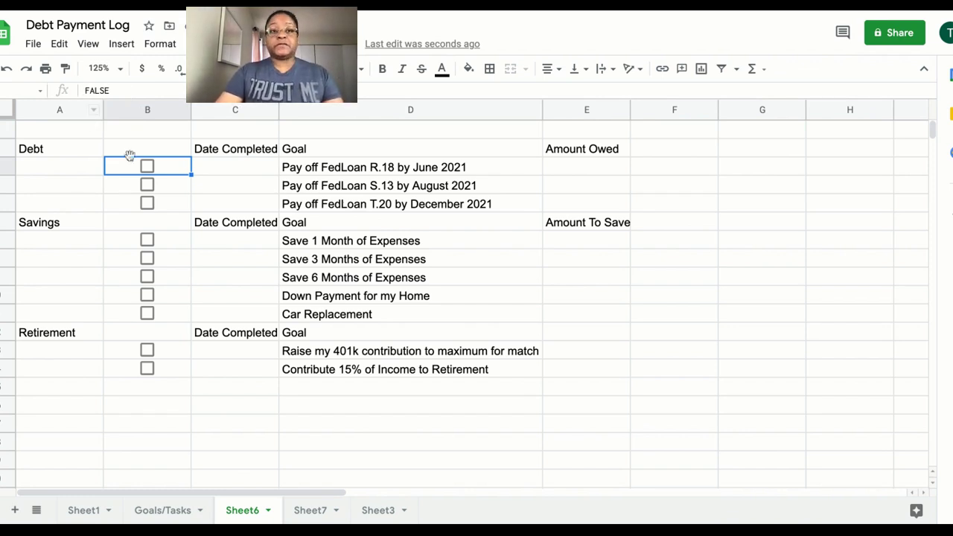
pyautogui.click(148, 166)
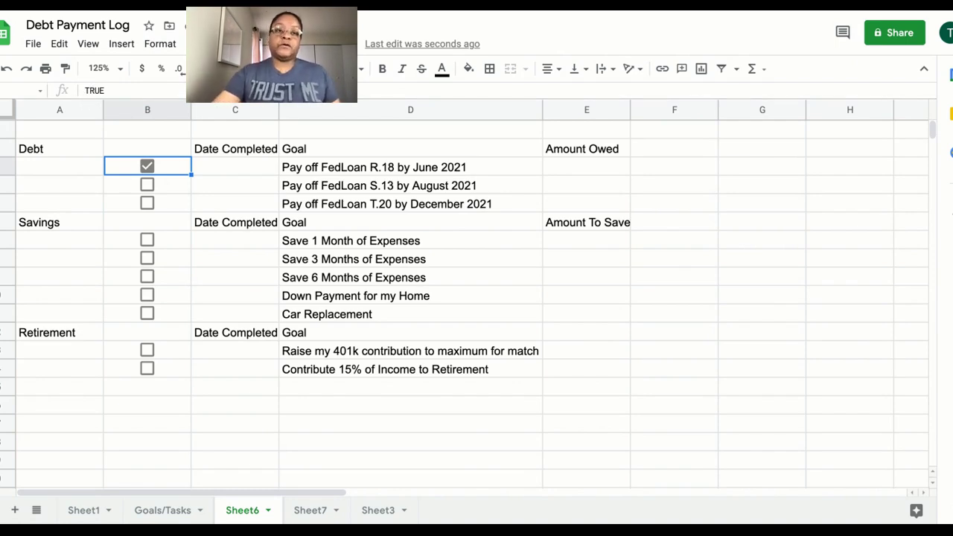
# Step: Enter the formula =if(B3=True,now(),"") in C3 and fit column C's width to its content
pyautogui.click(230, 171)
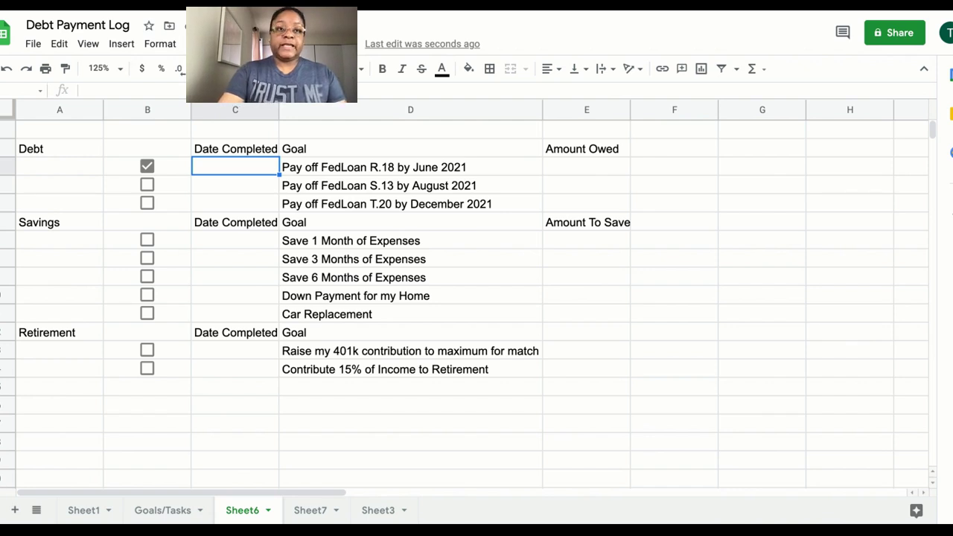
pyautogui.write('=')
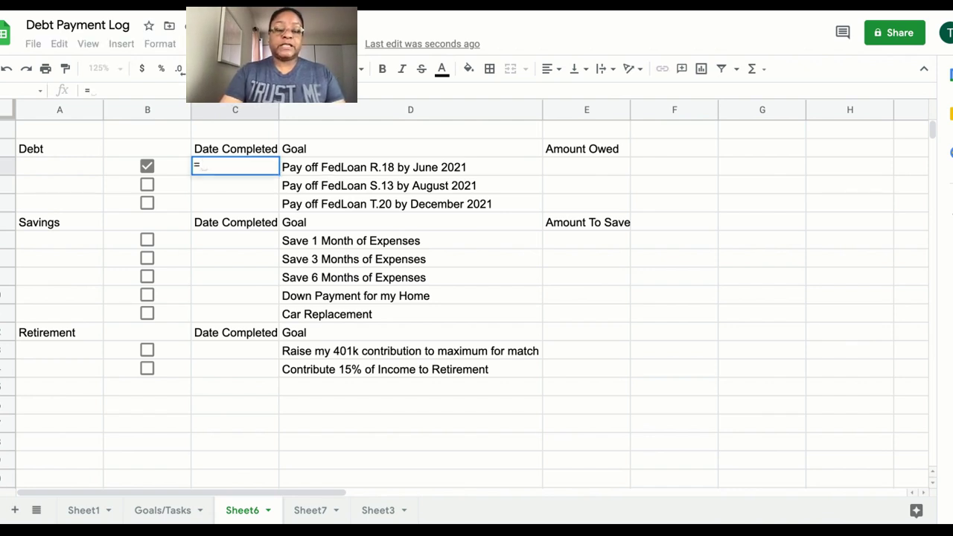
pyautogui.write('if')
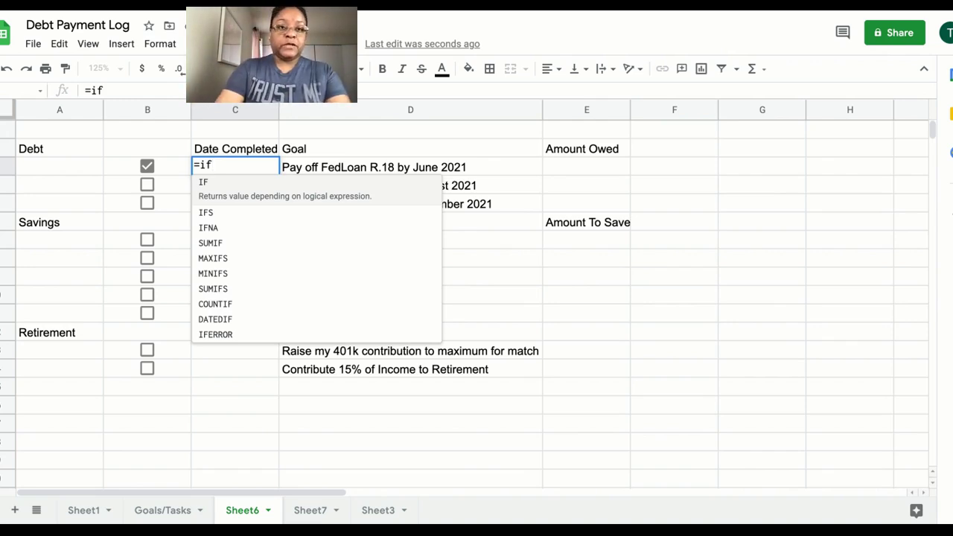
pyautogui.write('(')
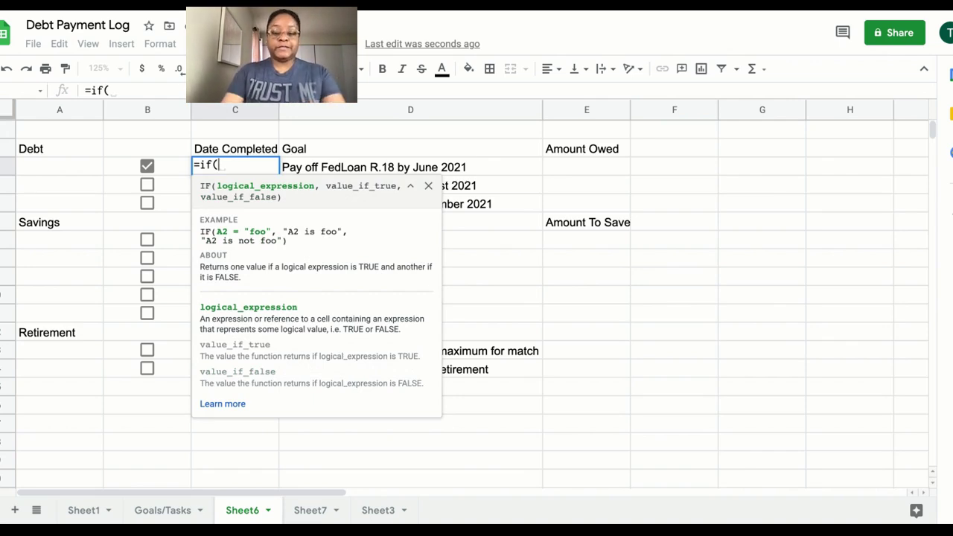
pyautogui.write('B')
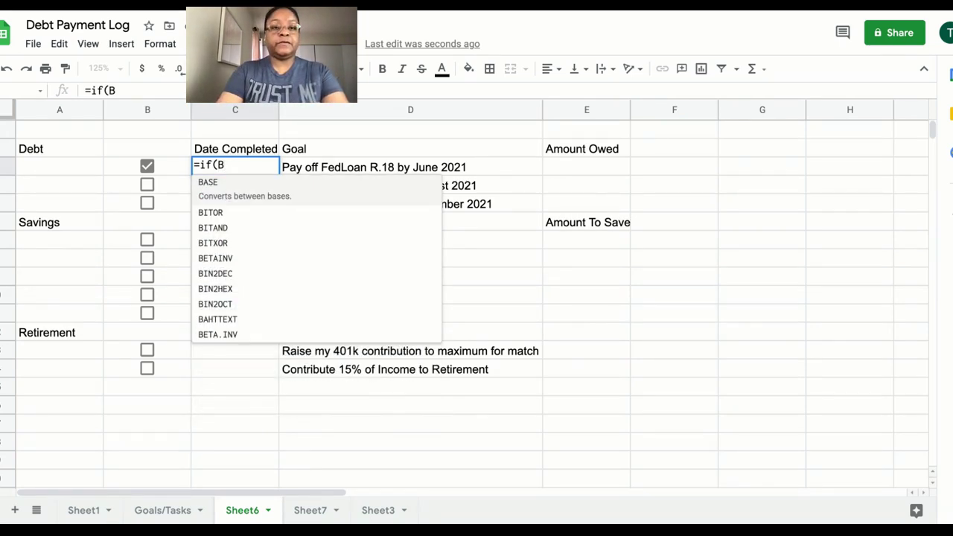
pyautogui.write('3')
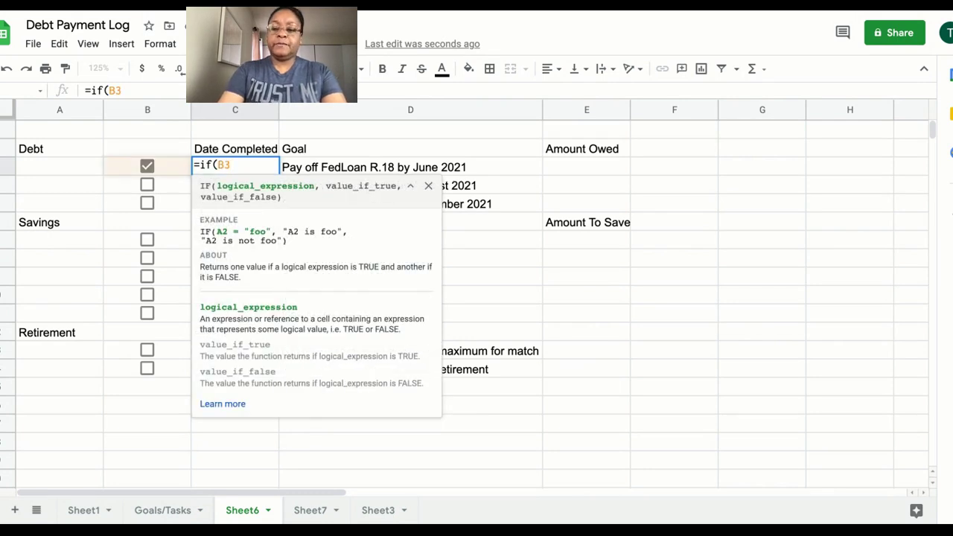
pyautogui.write('=')
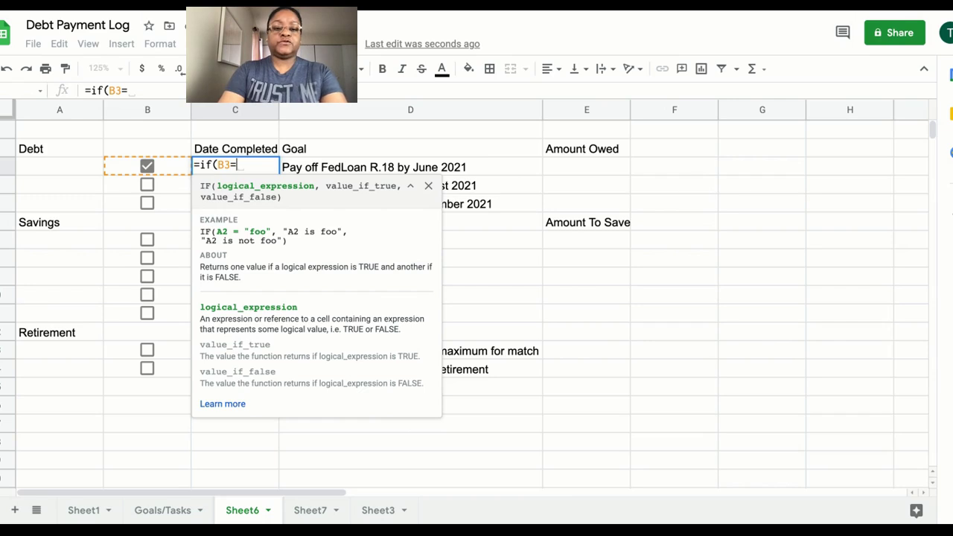
pyautogui.write('True')
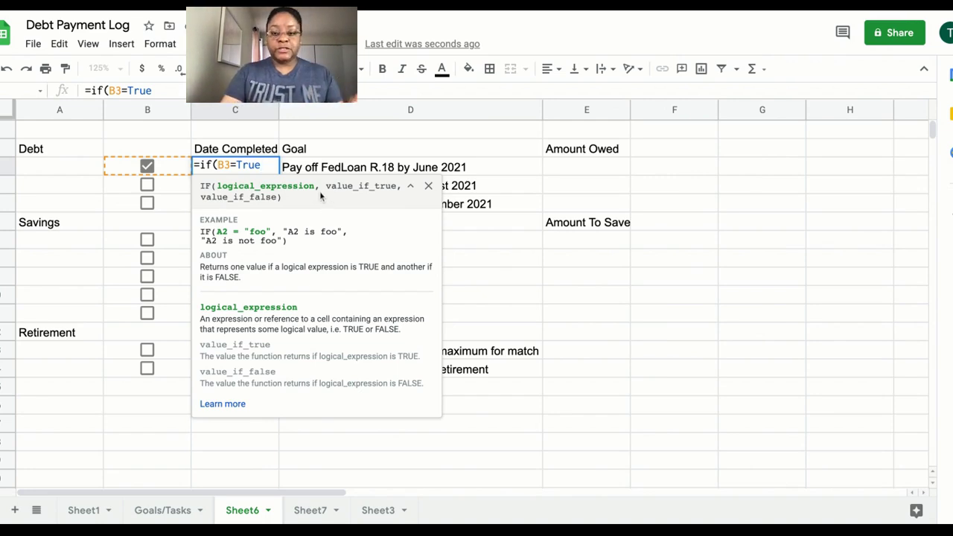
pyautogui.write(',')
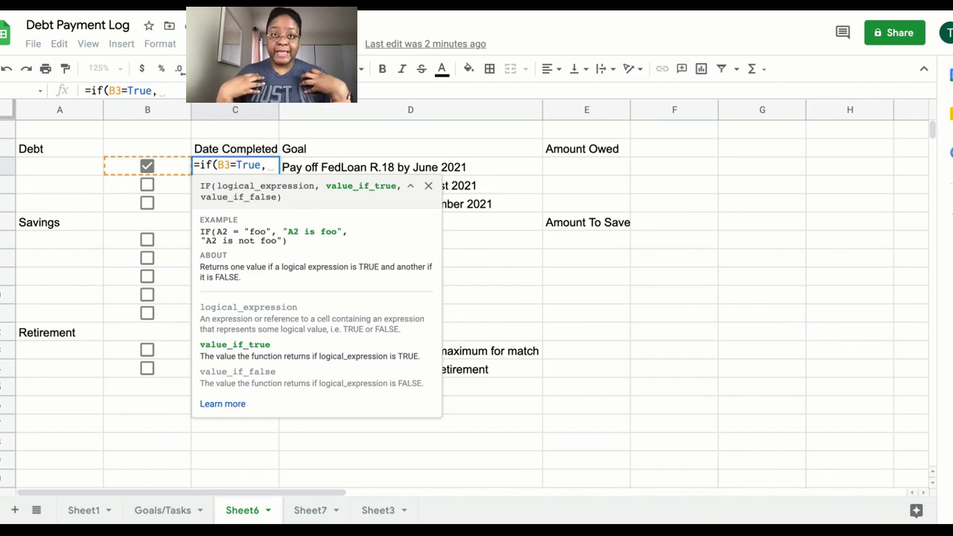
pyautogui.write('n')
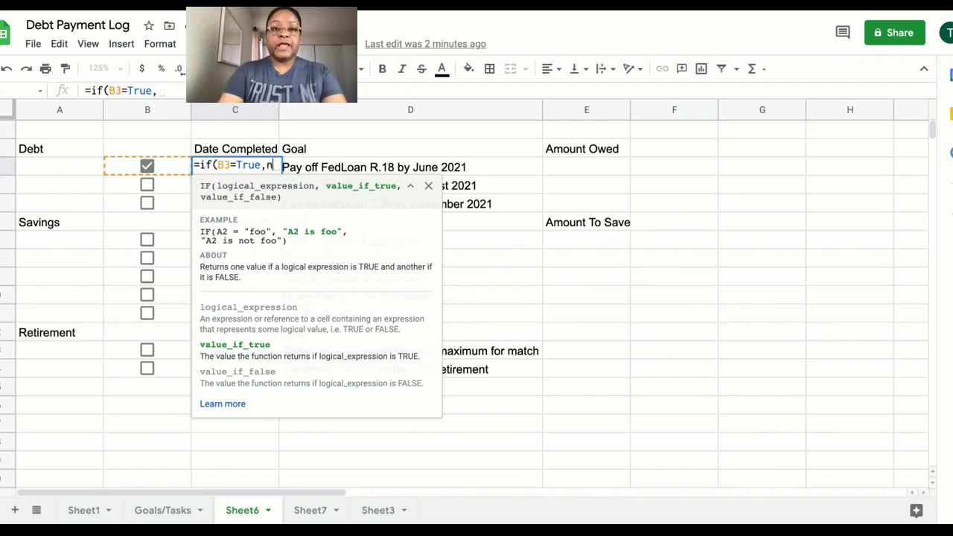
pyautogui.write('ow(')
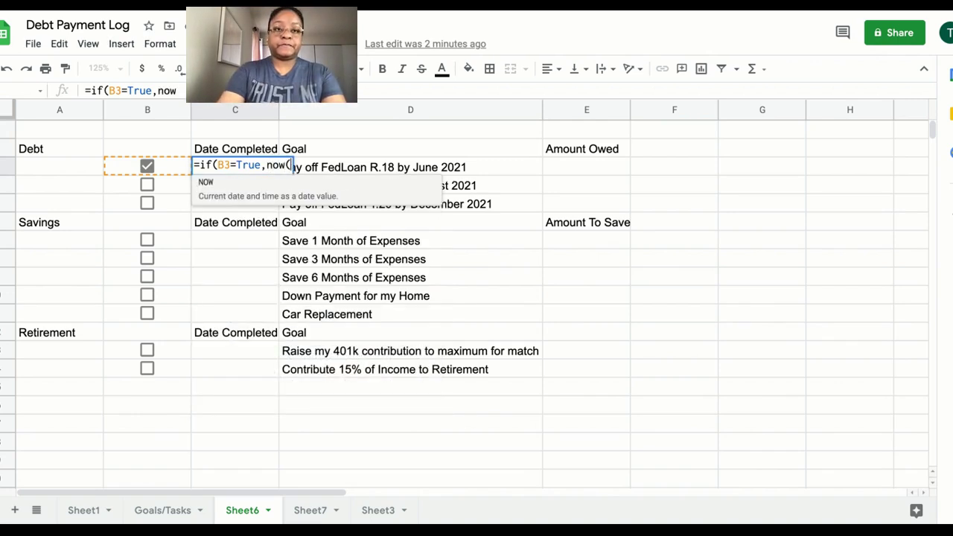
pyautogui.write(')')
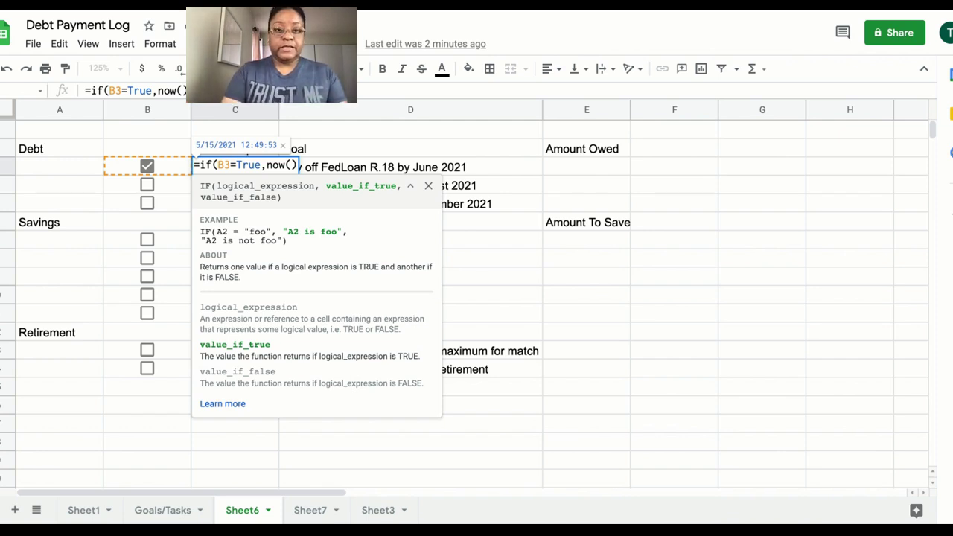
pyautogui.write(',')
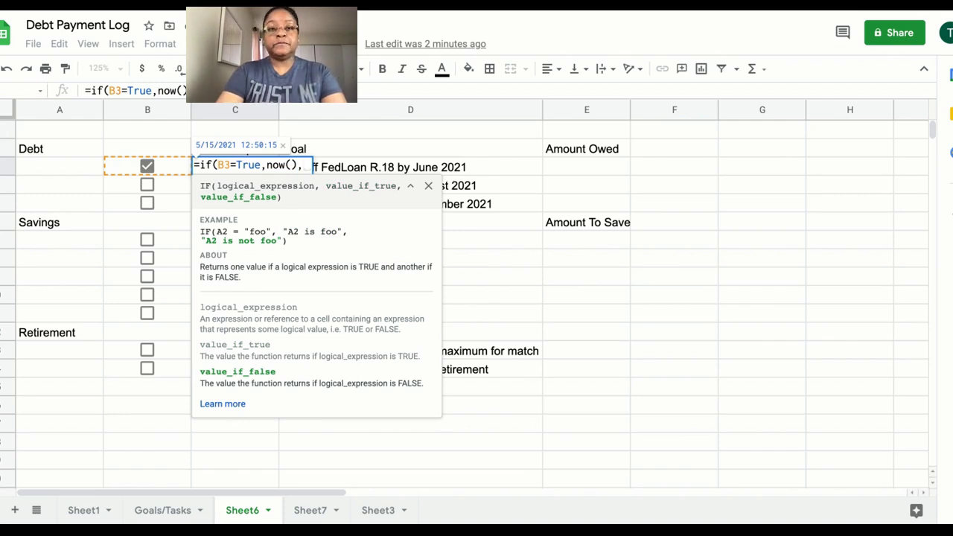
pyautogui.write('""')
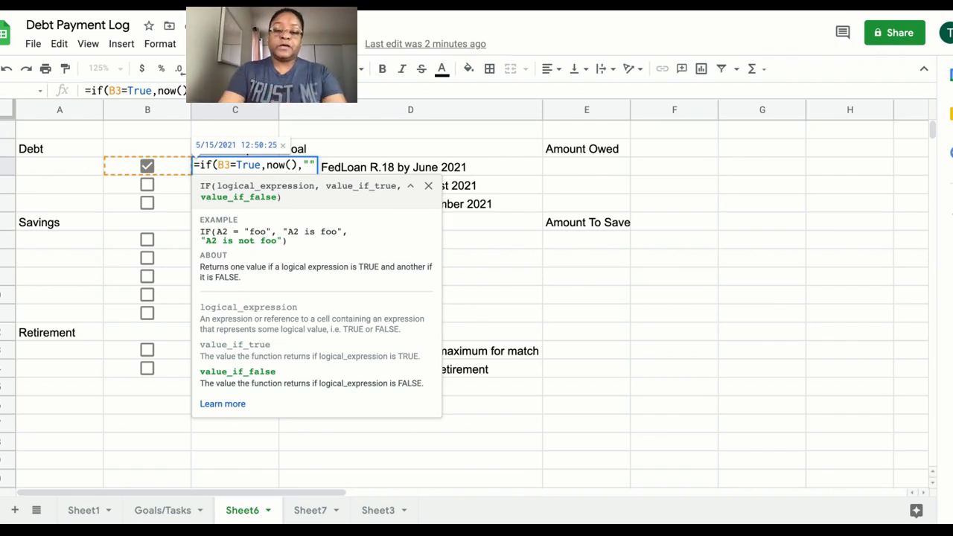
pyautogui.write(')')
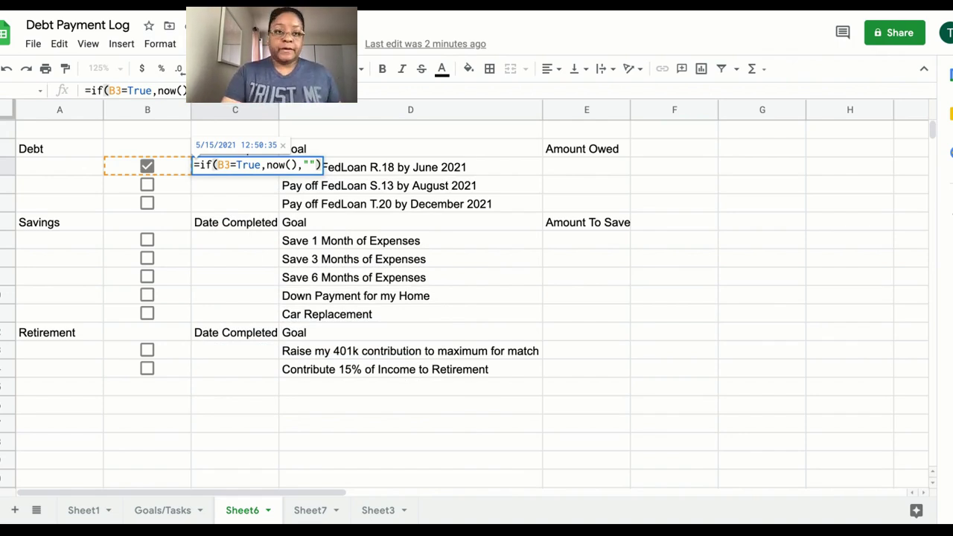
pyautogui.press('Return')
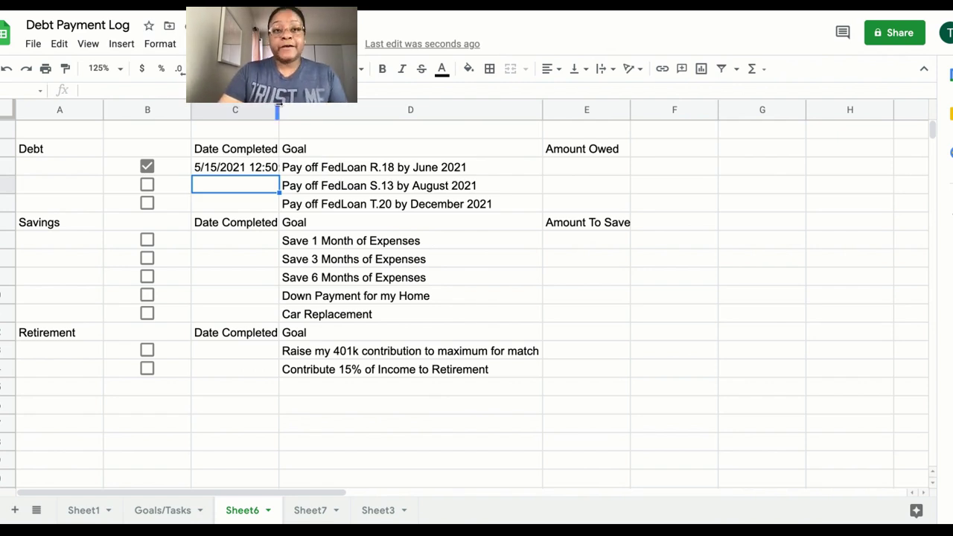
pyautogui.doubleClick(278, 109)
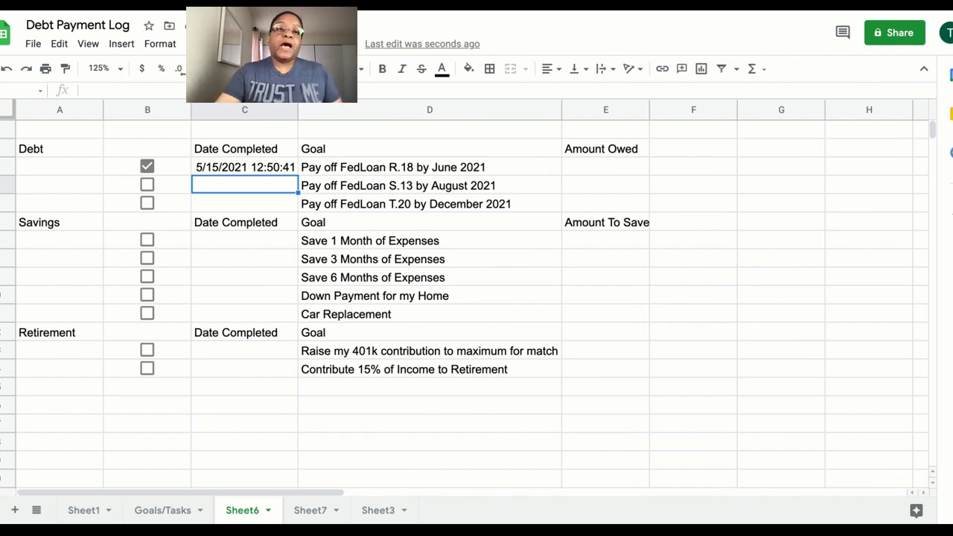
# Step: Format C3 with the Date number format and fill its formula down through C5 for the Debt goals
pyautogui.click(244, 167)
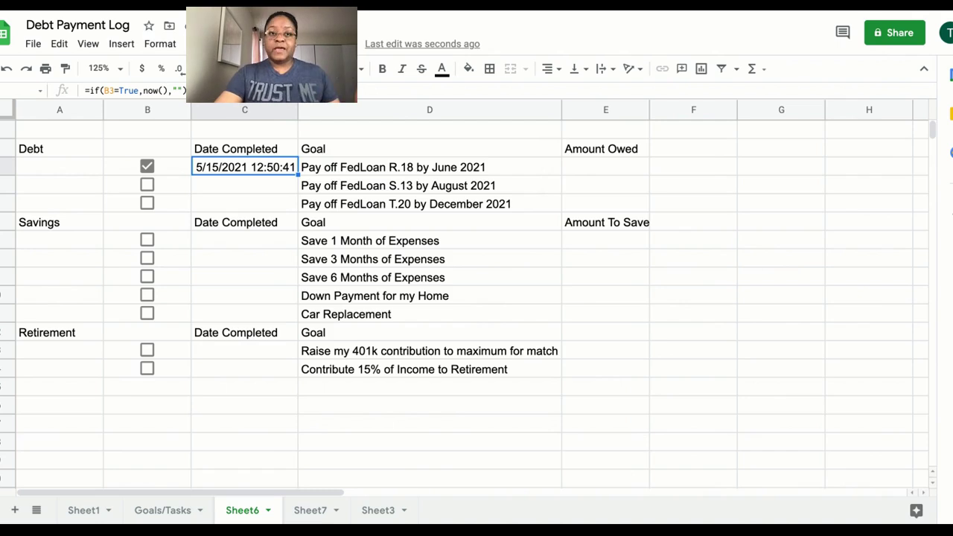
pyautogui.click(165, 47)
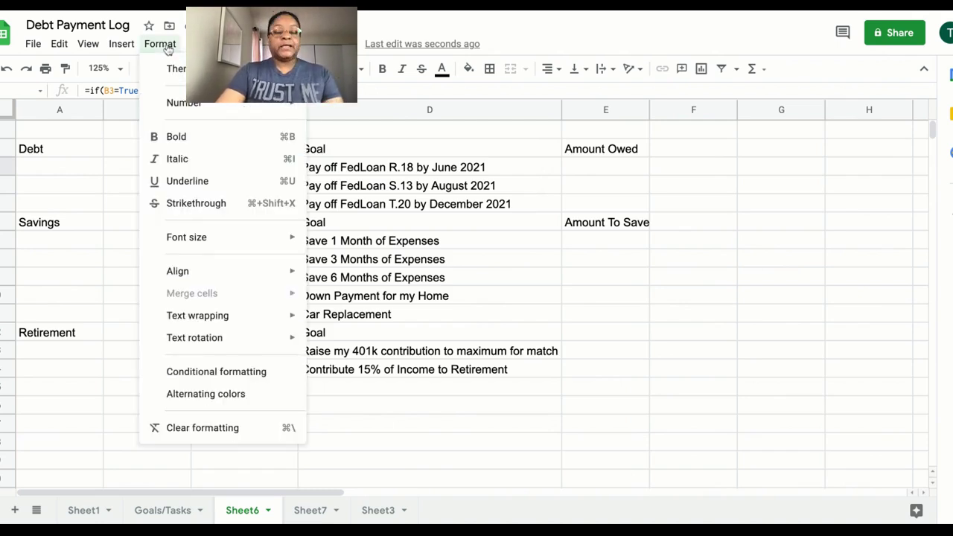
pyautogui.moveTo(187, 106)
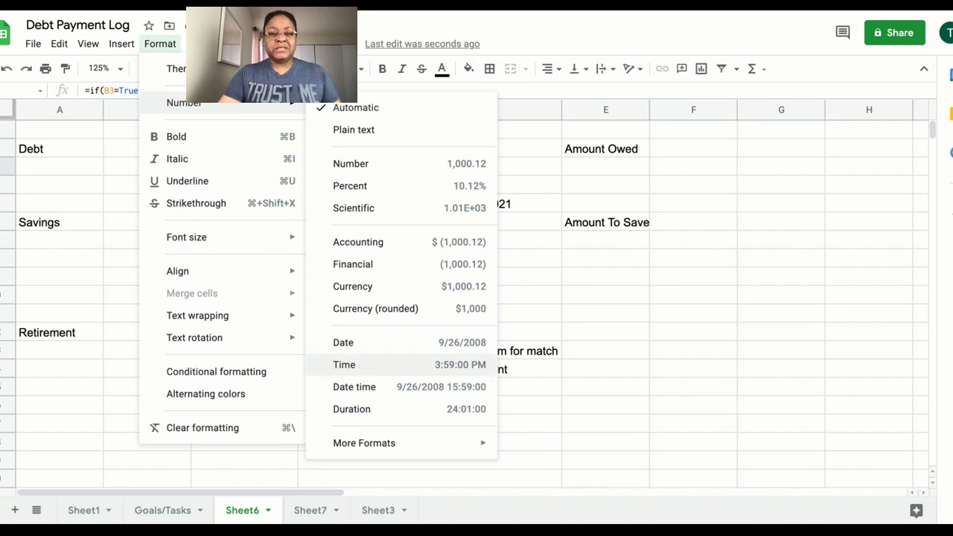
pyautogui.click(359, 353)
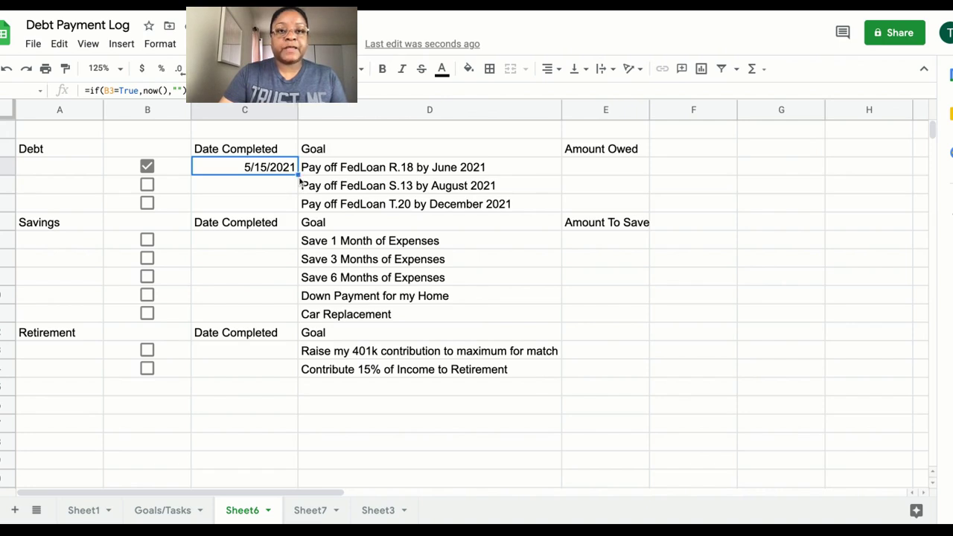
pyautogui.moveTo(298, 175); pyautogui.dragTo(298, 210)
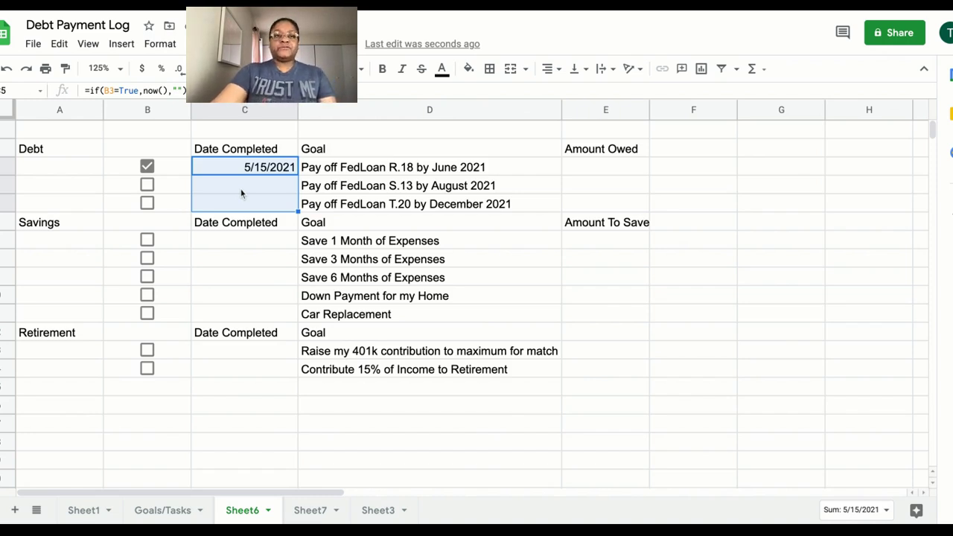
# Step: Test the completion dates by ticking B4 and B5, and clear all three Debt checkboxes in B3:B5
pyautogui.click(148, 190)
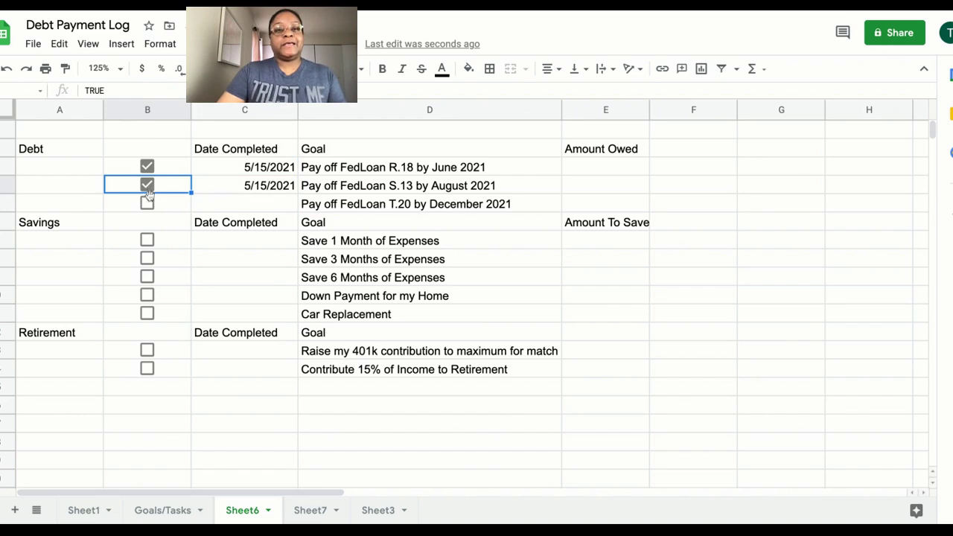
pyautogui.click(148, 205)
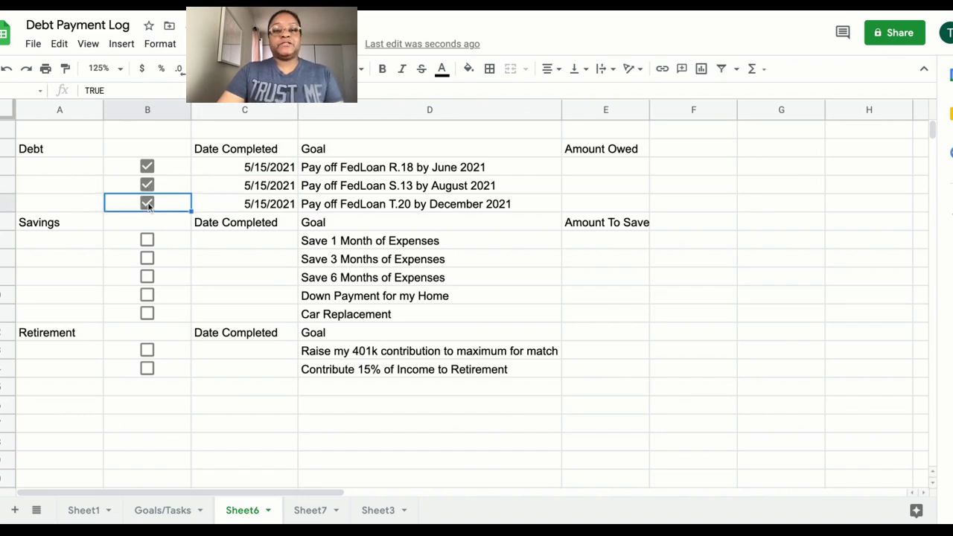
pyautogui.click(148, 204)
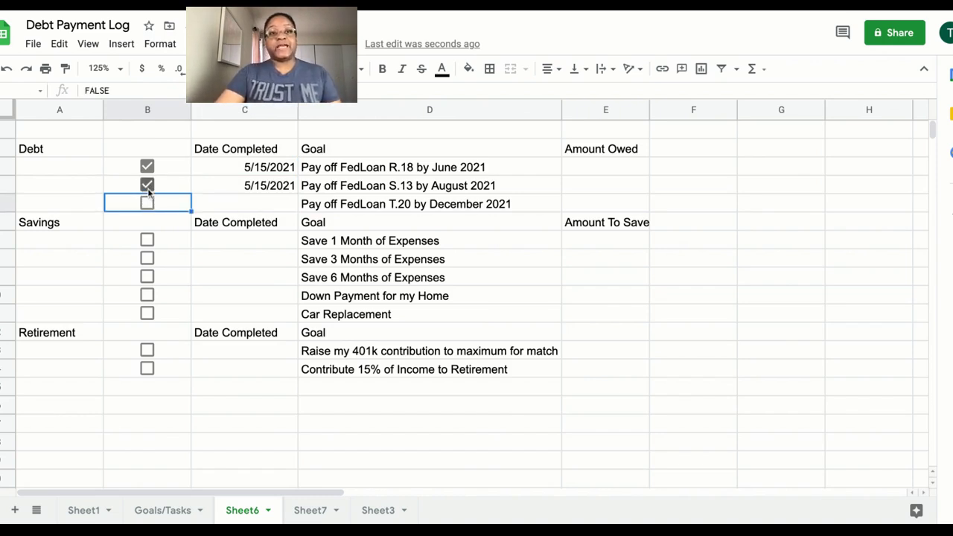
pyautogui.click(148, 185)
pyautogui.click(149, 170)
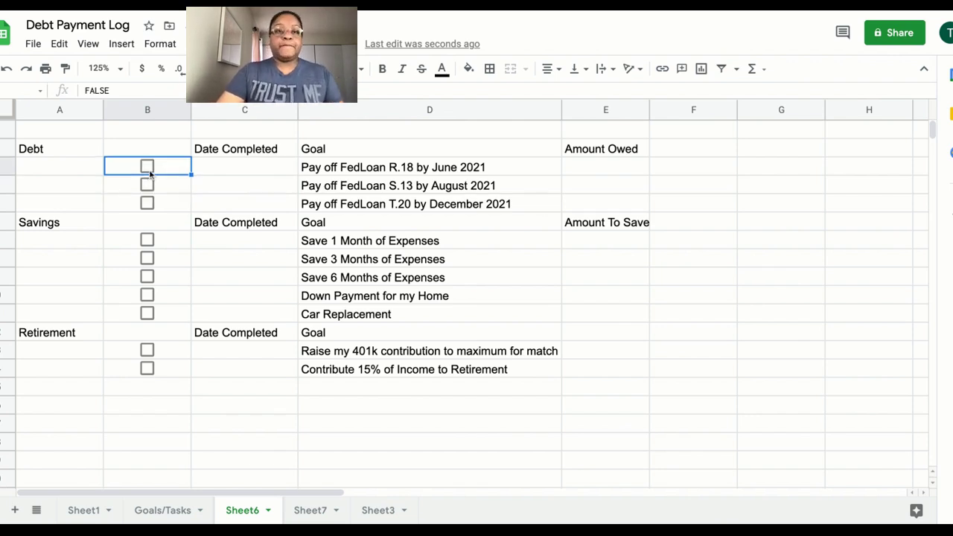
# Step: Copy the completion date formula from C5 to C7 and fill it down through C11 for the Savings goals
pyautogui.click(248, 209)
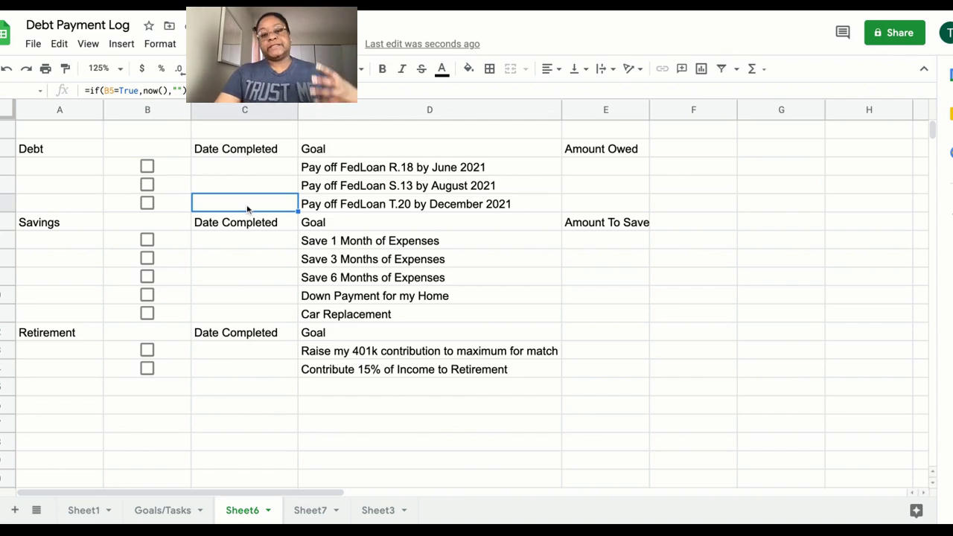
pyautogui.hotkey('ctrl', 'c')
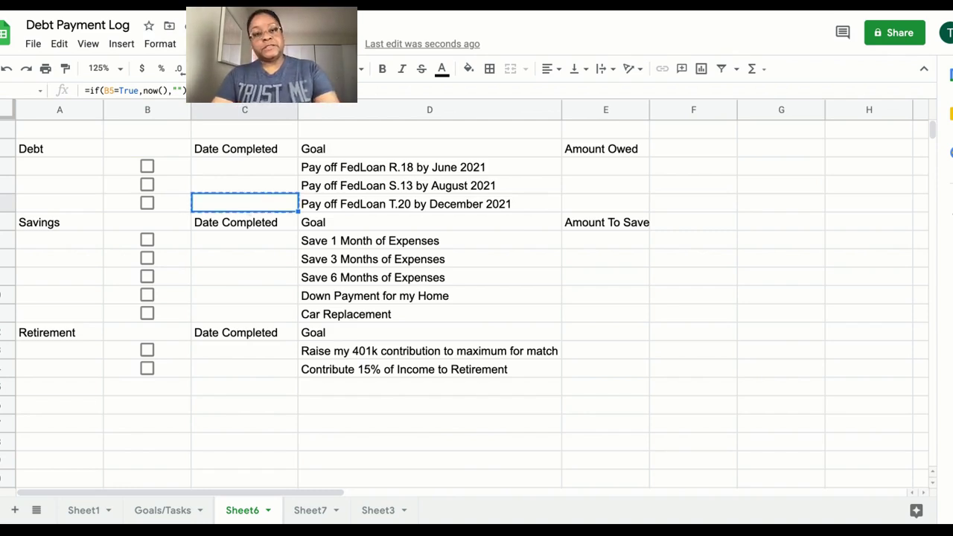
pyautogui.click(249, 241)
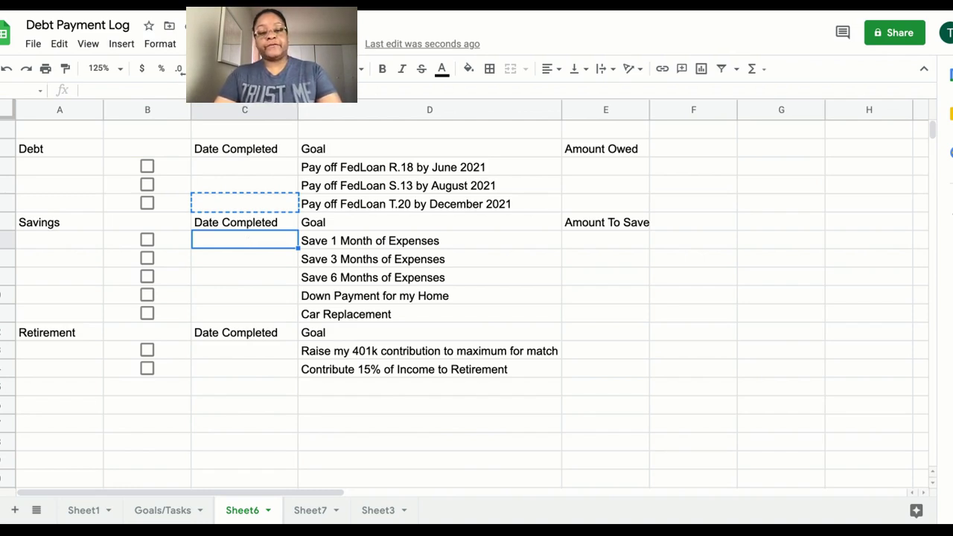
pyautogui.hotkey('ctrl', 'v')
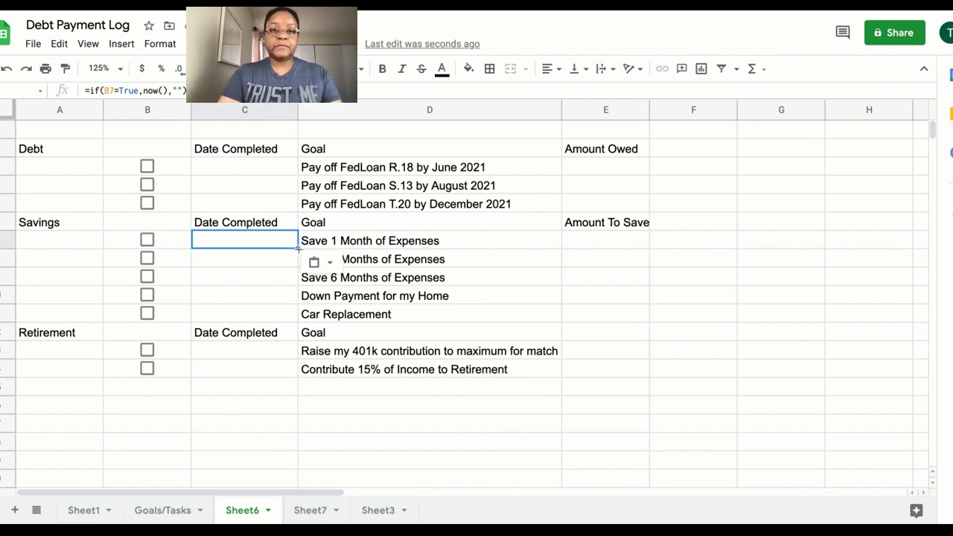
pyautogui.moveTo(299, 250); pyautogui.dragTo(286, 316)
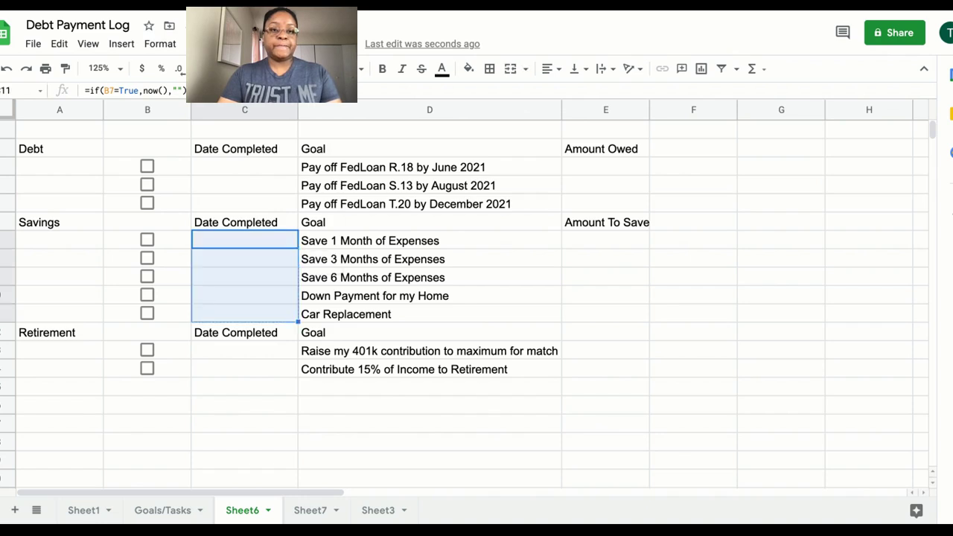
# Step: Test the Savings completion dates by ticking the checkboxes in B7:B11 and clearing them all again
pyautogui.click(147, 240)
pyautogui.click(146, 258)
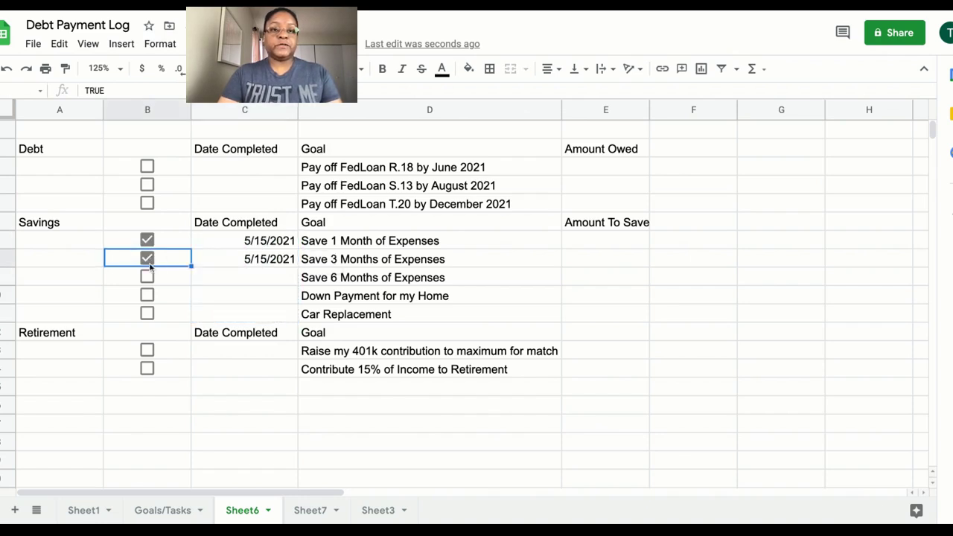
pyautogui.click(147, 276)
pyautogui.click(148, 295)
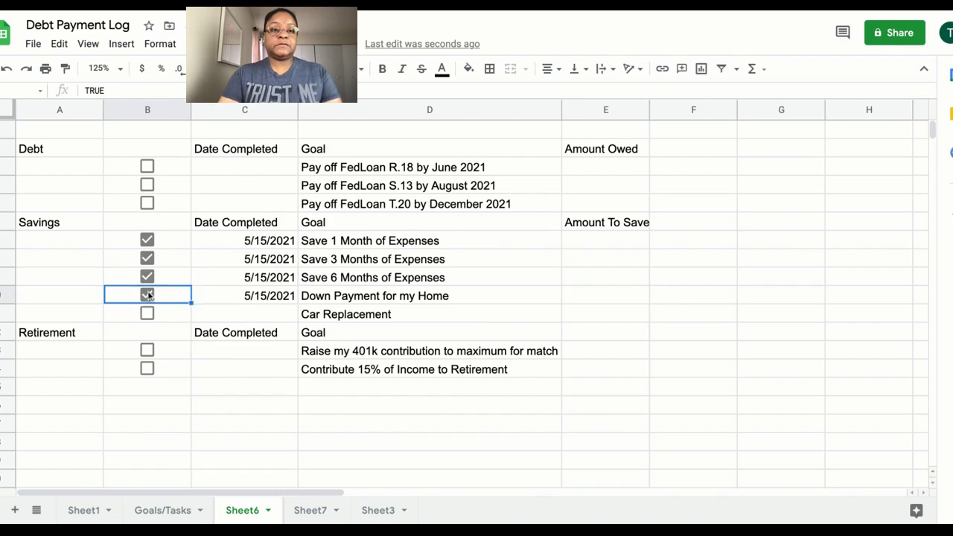
pyautogui.click(147, 314)
pyautogui.click(148, 314)
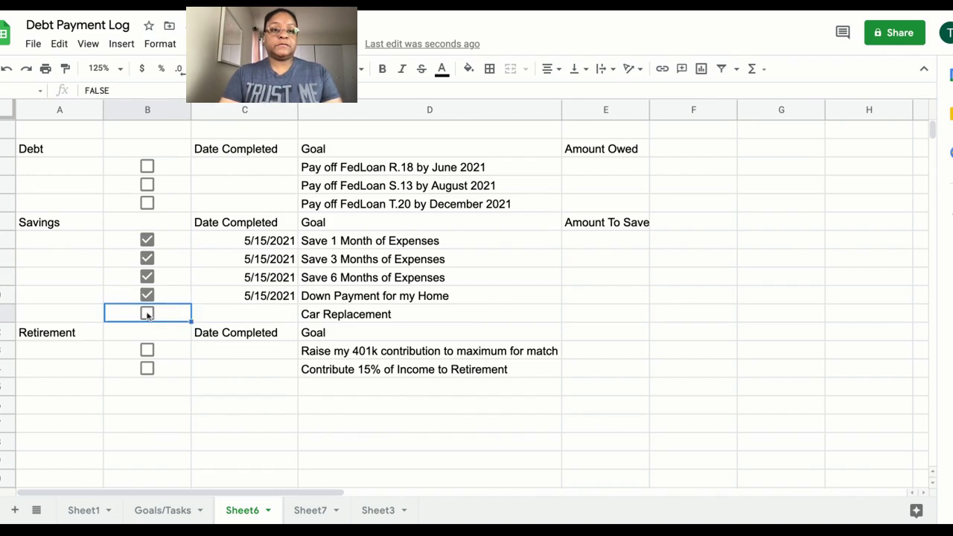
pyautogui.click(149, 296)
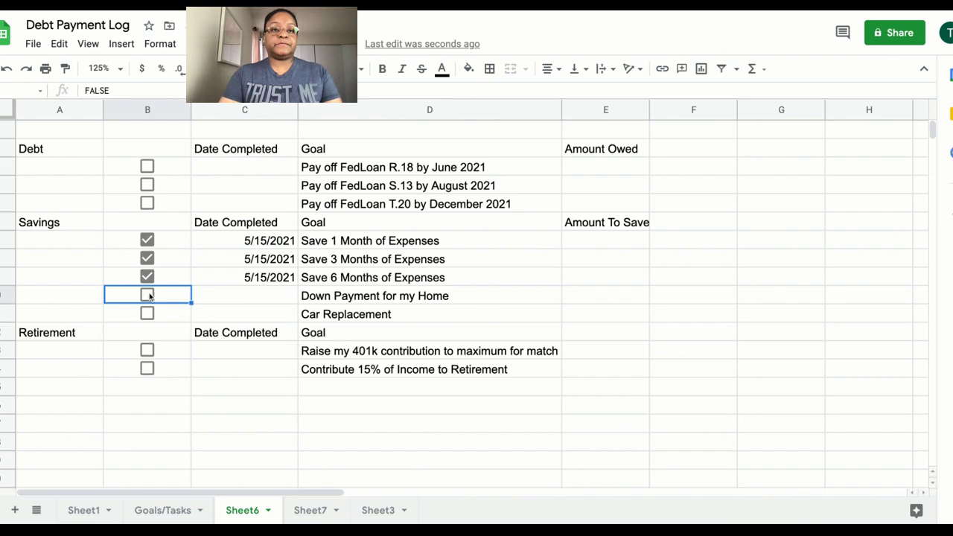
pyautogui.click(147, 277)
pyautogui.click(147, 259)
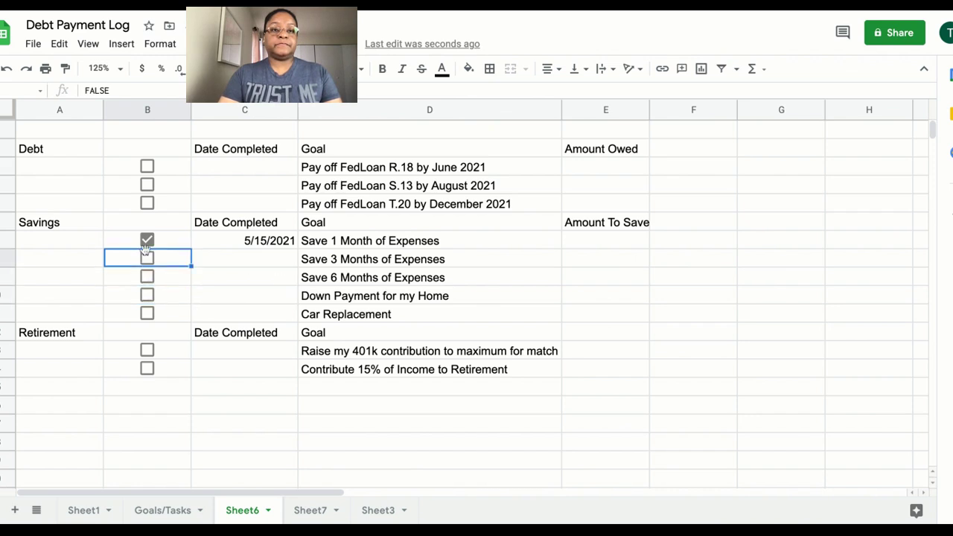
pyautogui.click(147, 241)
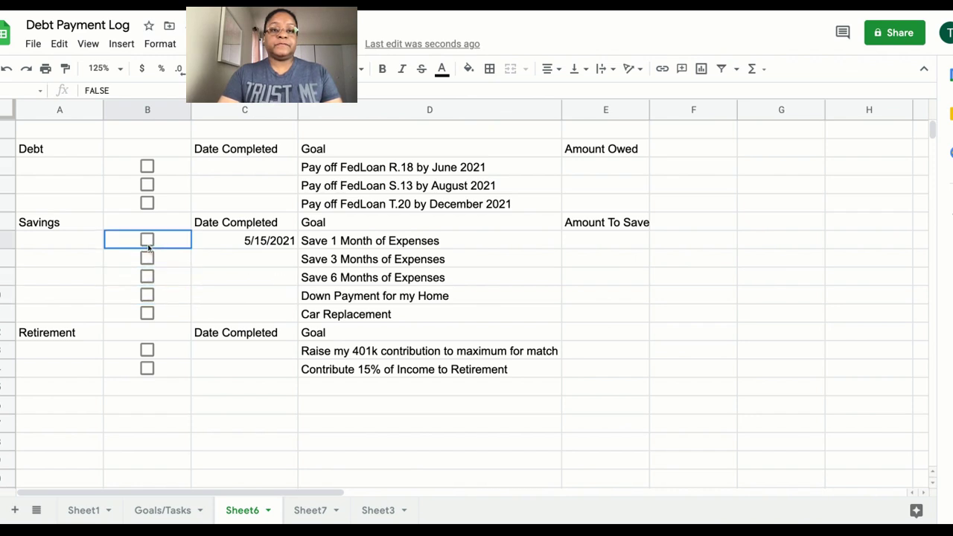
# Step: Copy the completion date formula from C11 to C13 and fill it down to C14 for the Retirement goals
pyautogui.click(253, 315)
pyautogui.hotkey('ctrl', 'c')
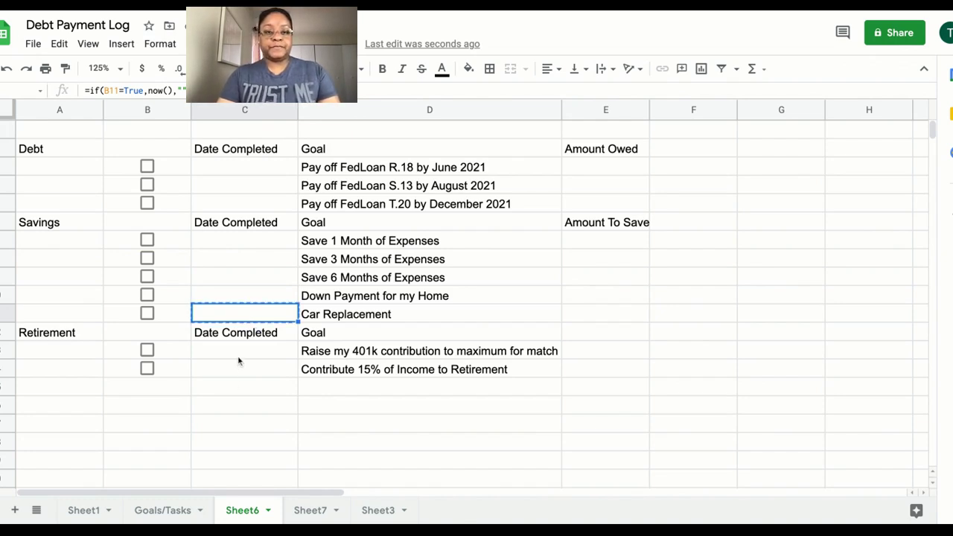
pyautogui.click(238, 351)
pyautogui.hotkey('ctrl', 'v')
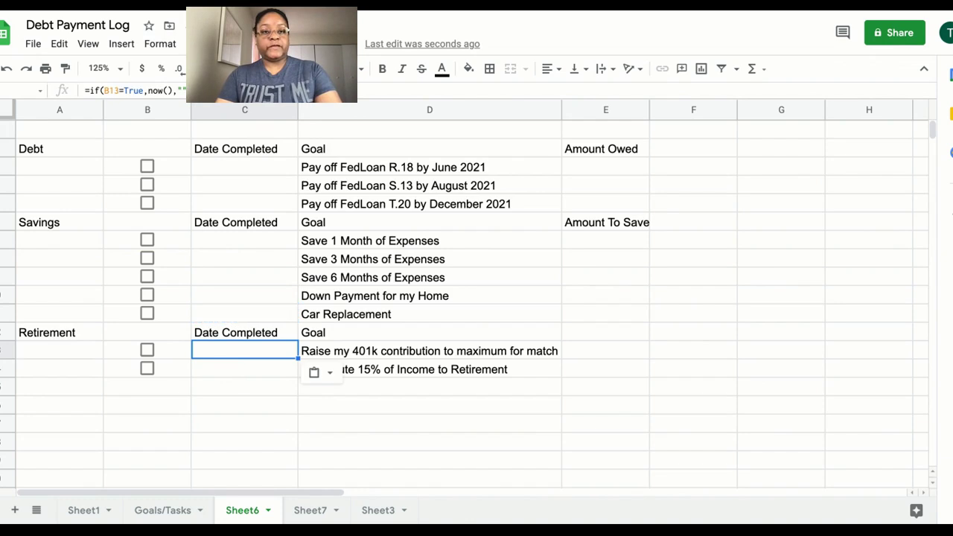
pyautogui.moveTo(297, 359); pyautogui.dragTo(300, 372)
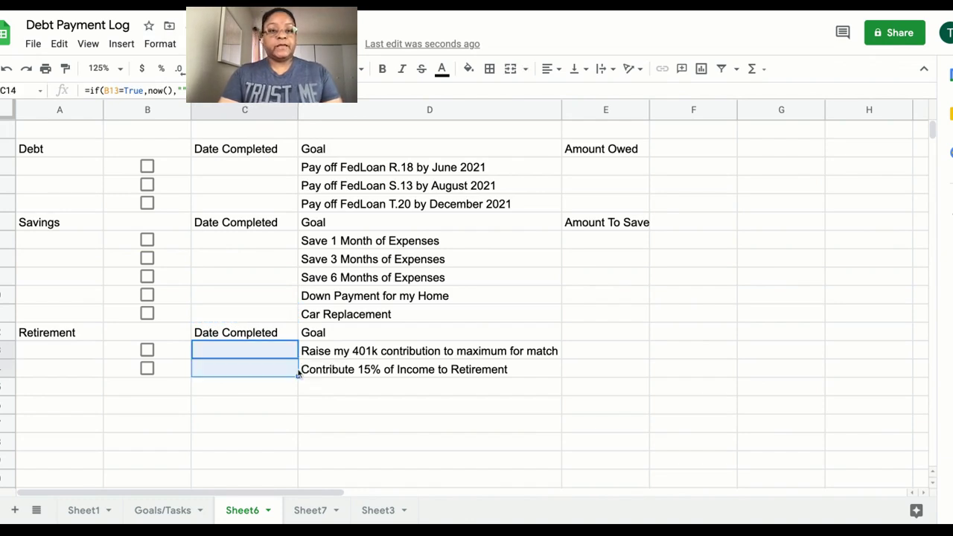
# Step: Test the Retirement completion dates by ticking B13 and B14 and clearing both checkboxes again
pyautogui.click(147, 351)
pyautogui.click(147, 369)
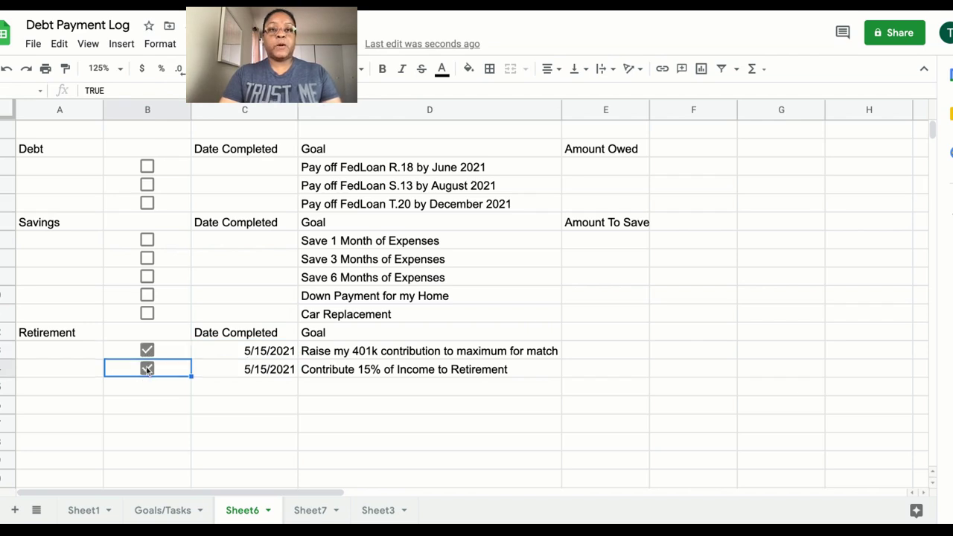
pyautogui.click(147, 369)
pyautogui.click(147, 350)
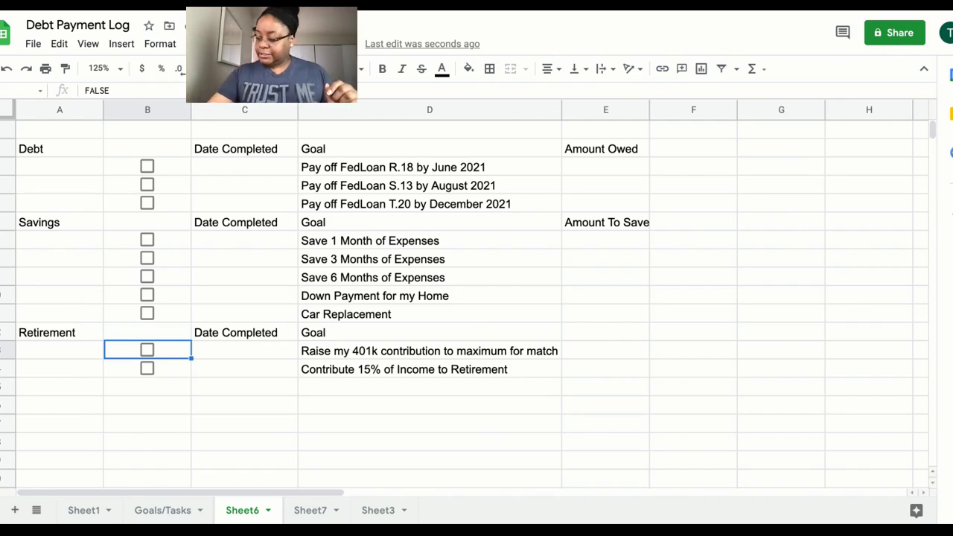
# Step: Enter the Amount Owed values 5129, 7900 and 14700 in E3:E5 for the three FedLoan goals
pyautogui.click(588, 167)
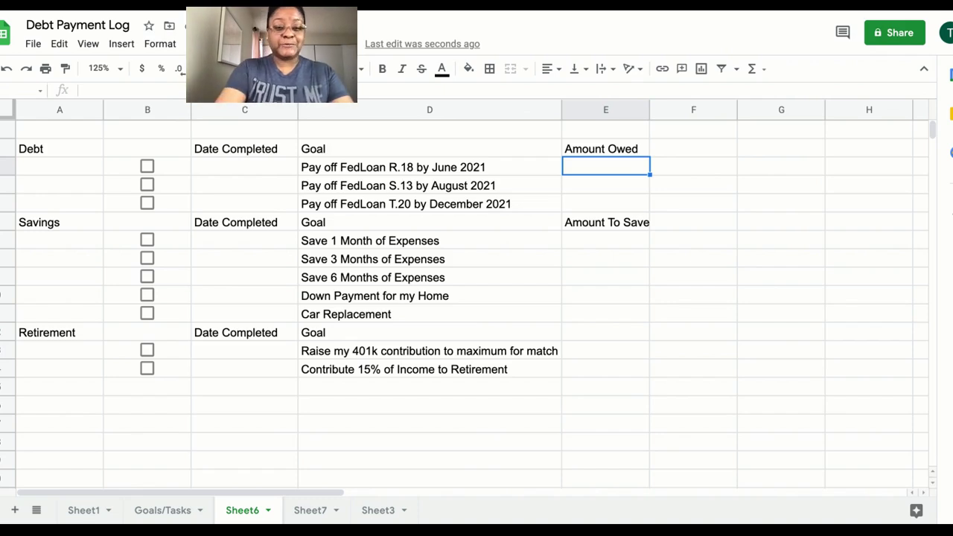
pyautogui.write('5129')
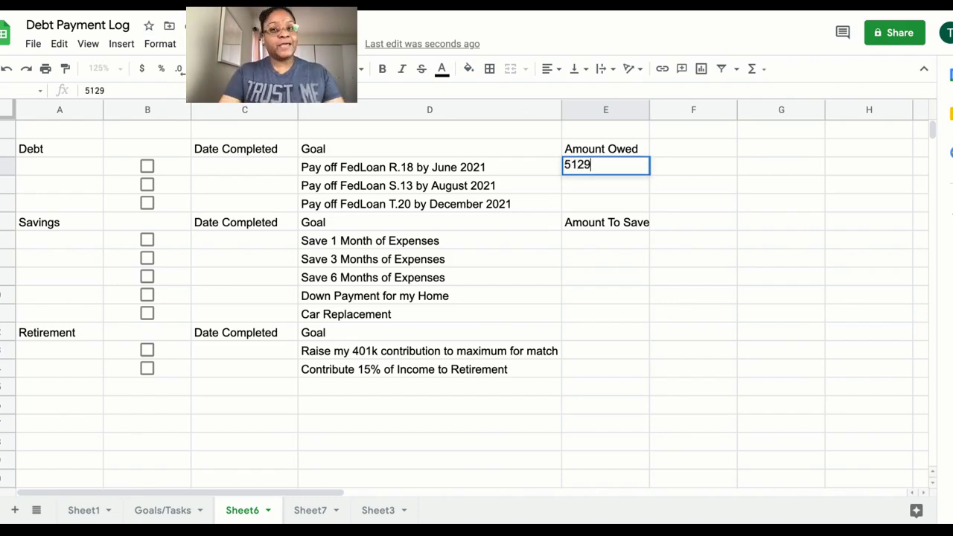
pyautogui.press('Return')
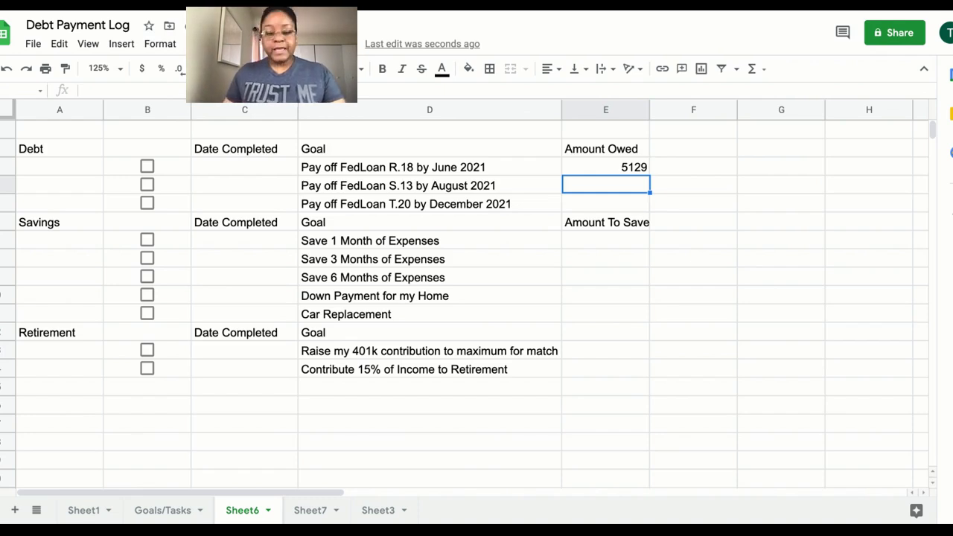
pyautogui.write('7900')
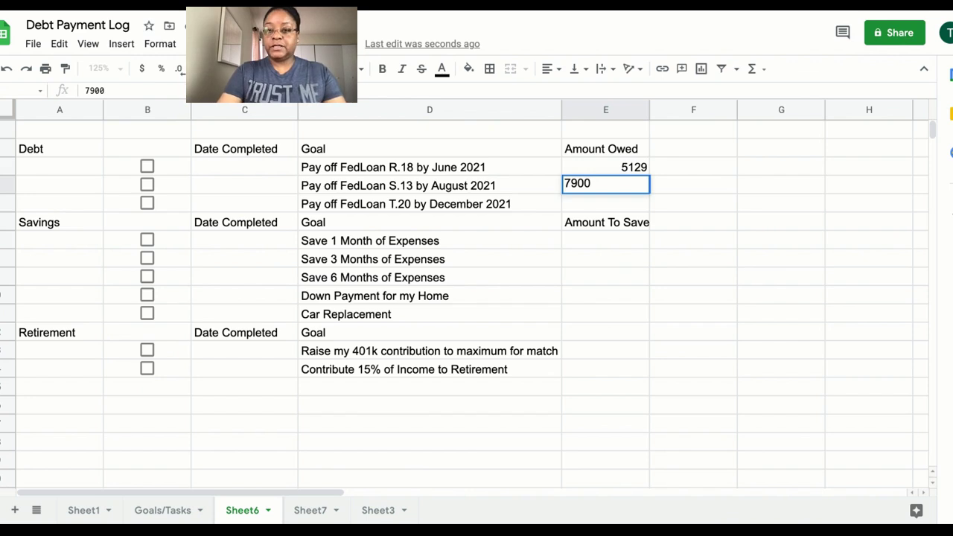
pyautogui.press('Return')
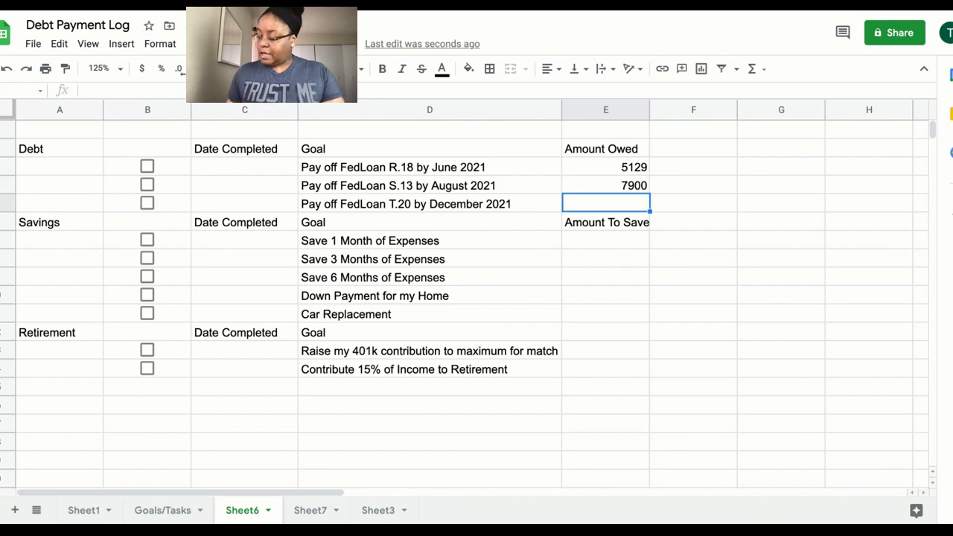
pyautogui.write('14700')
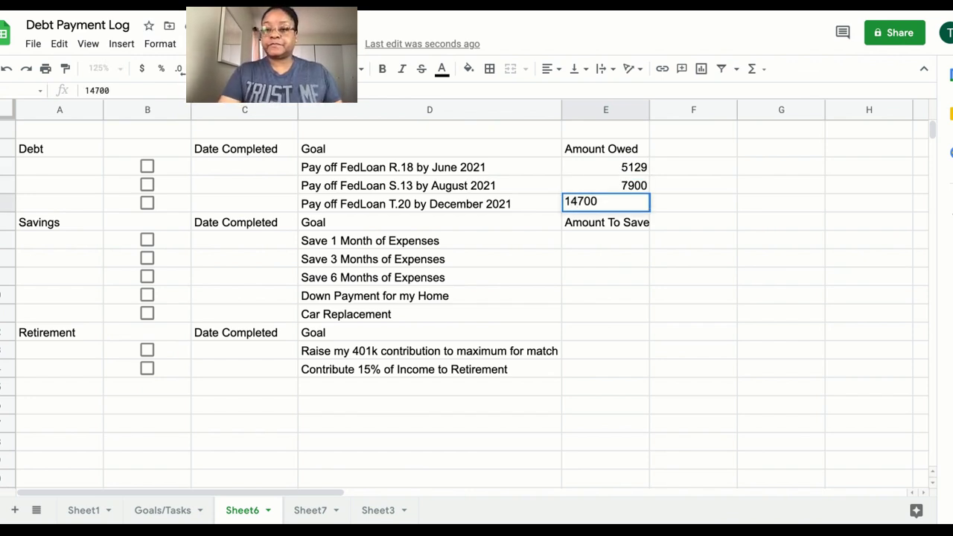
pyautogui.press('Return')
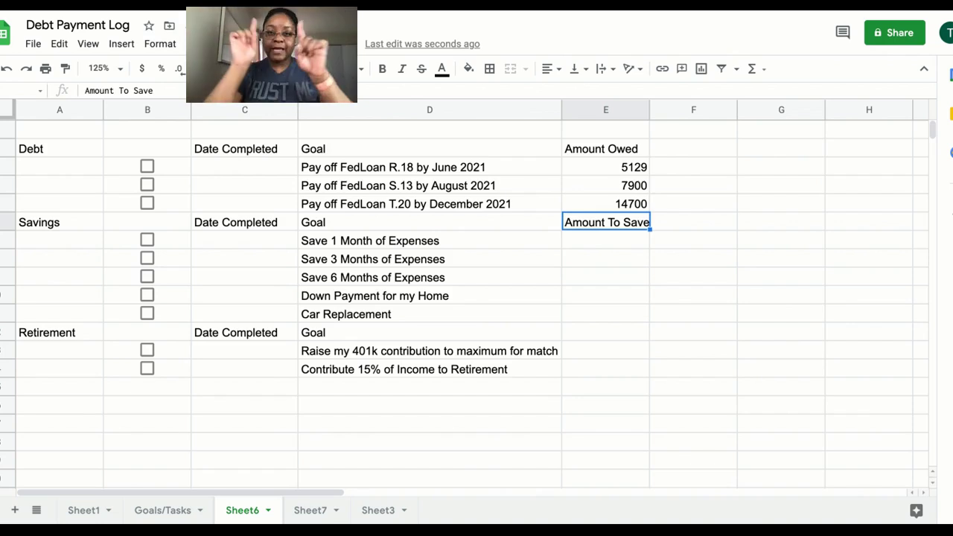
# Step: Enter the Amount To Save values 3000, 10000 and 20000 in E7:E9 for the 1, 3 and 6 months of expenses goals
pyautogui.click(606, 239)
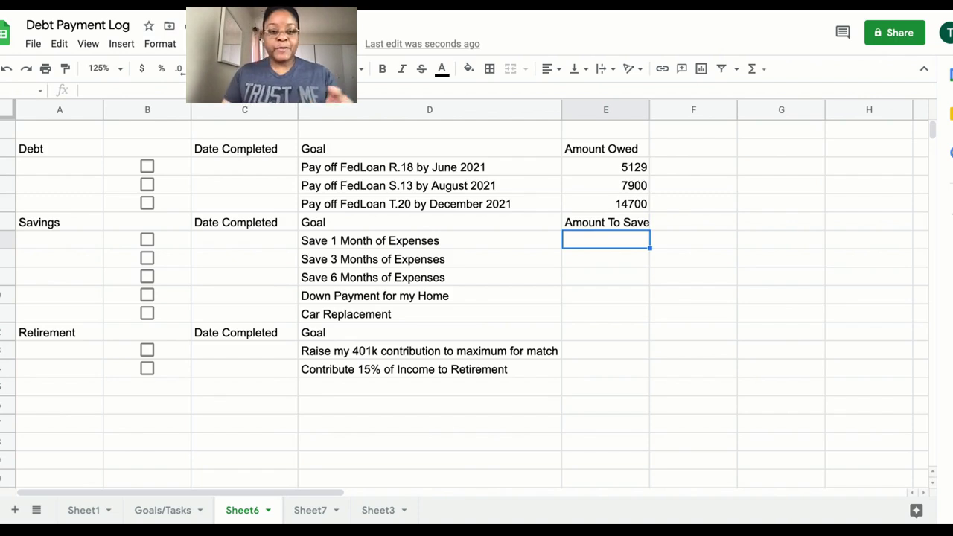
pyautogui.write('3')
pyautogui.write('000')
pyautogui.press('Return')
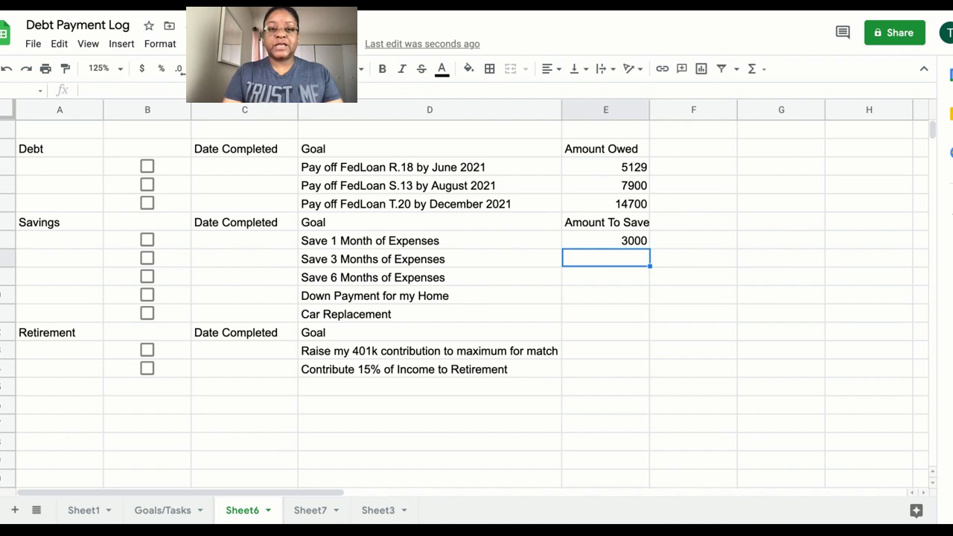
pyautogui.write('1')
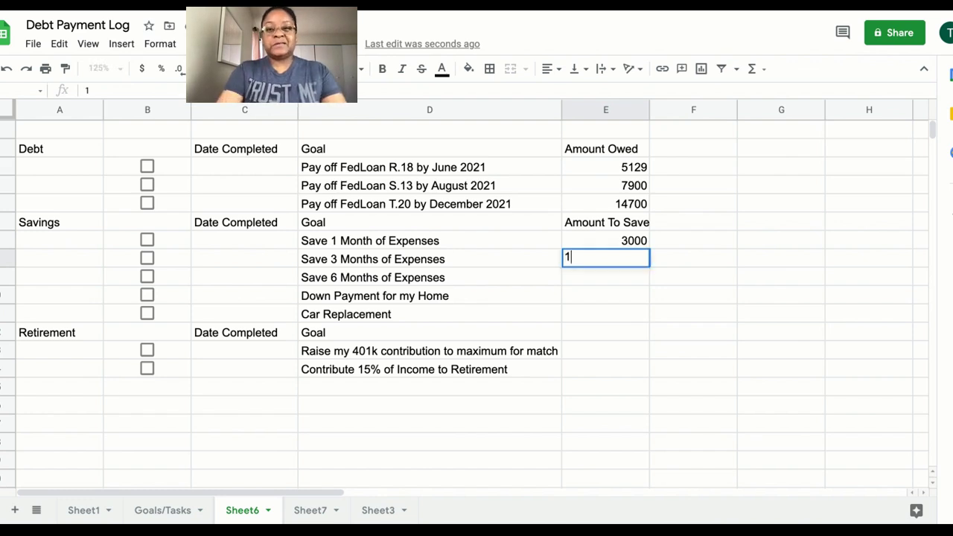
pyautogui.write('0')
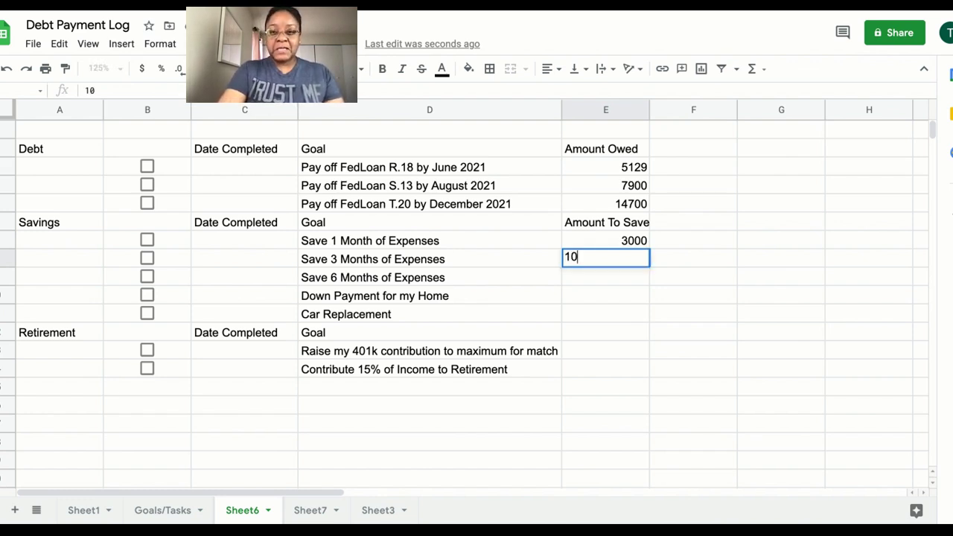
pyautogui.write('000')
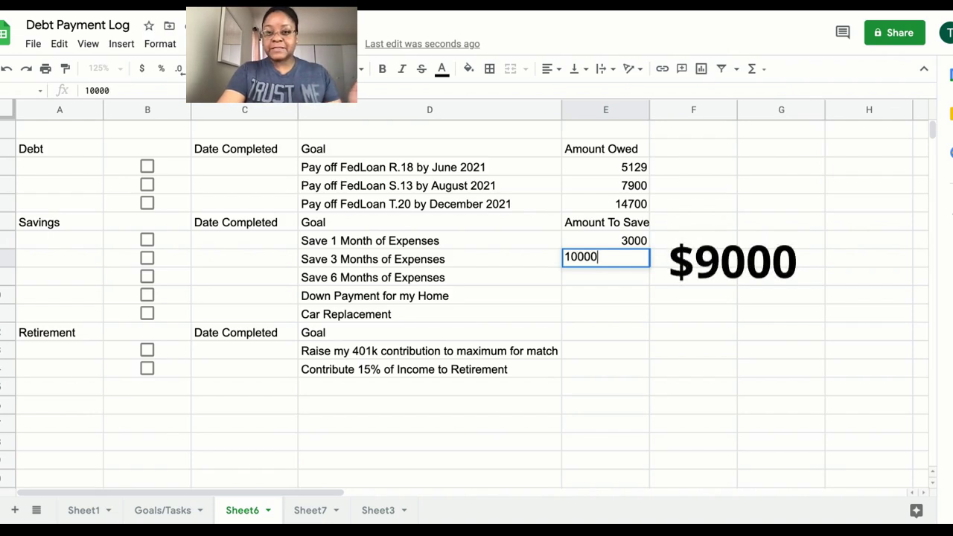
pyautogui.press('Return')
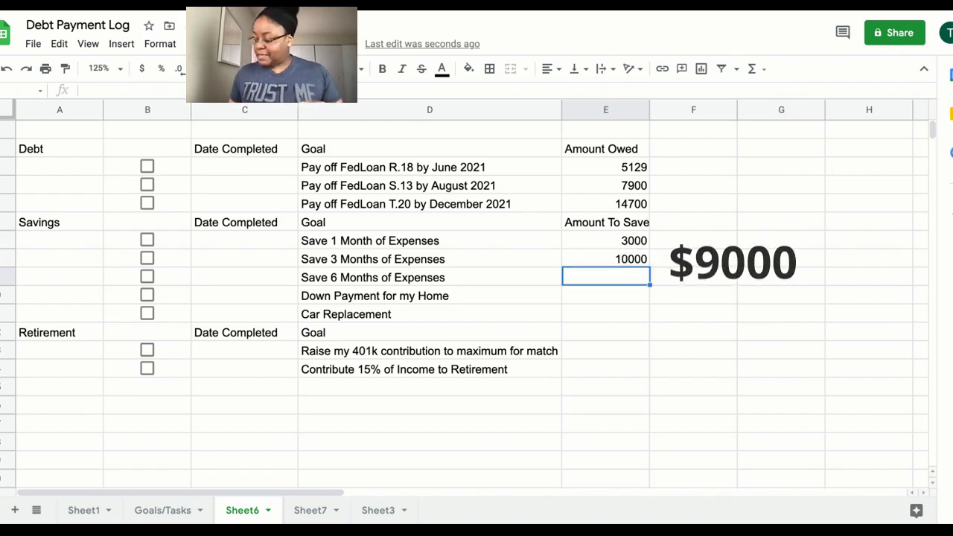
pyautogui.write('20000')
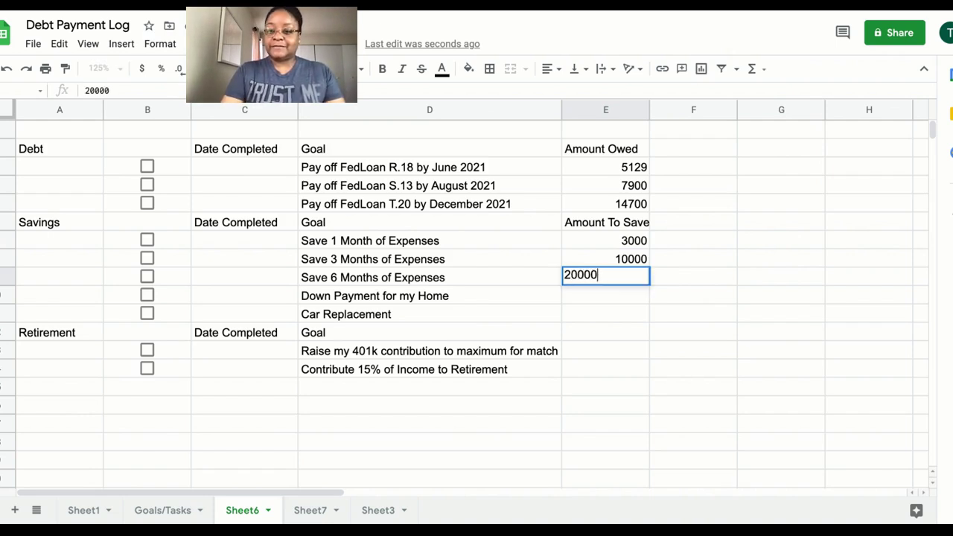
pyautogui.press('Return')
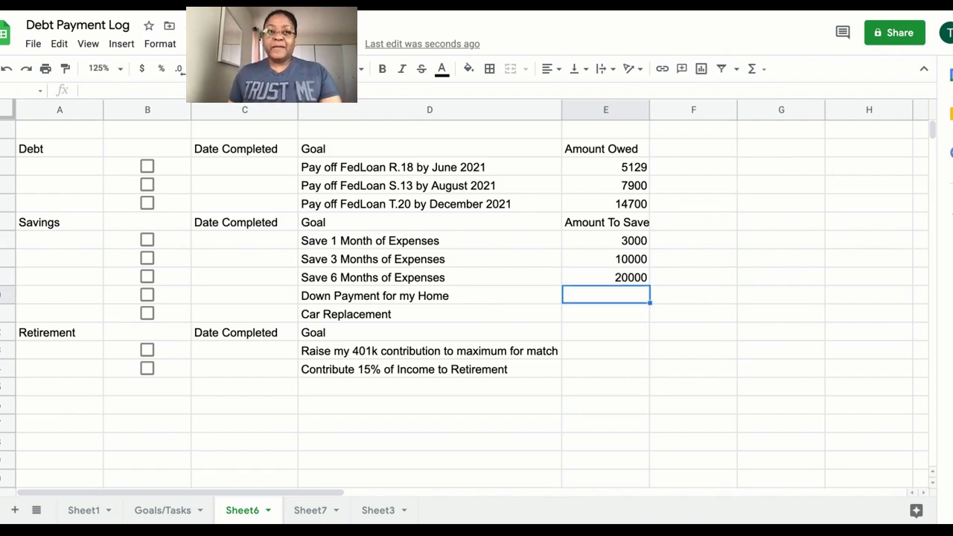
# Step: Enter the Amount To Save values 70000 for the home down payment in E10 and 25000 for Car Replacement in E11
pyautogui.write('70000')
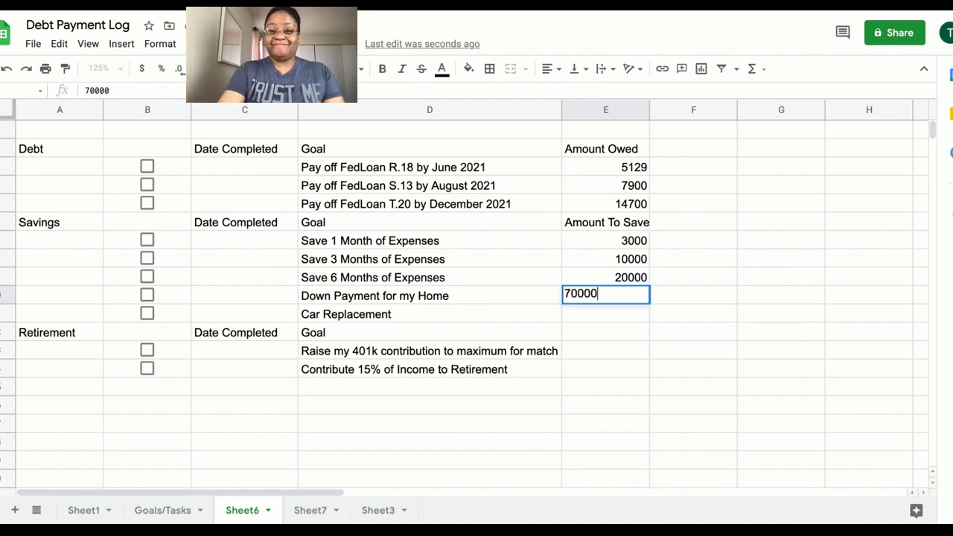
pyautogui.press('Return')
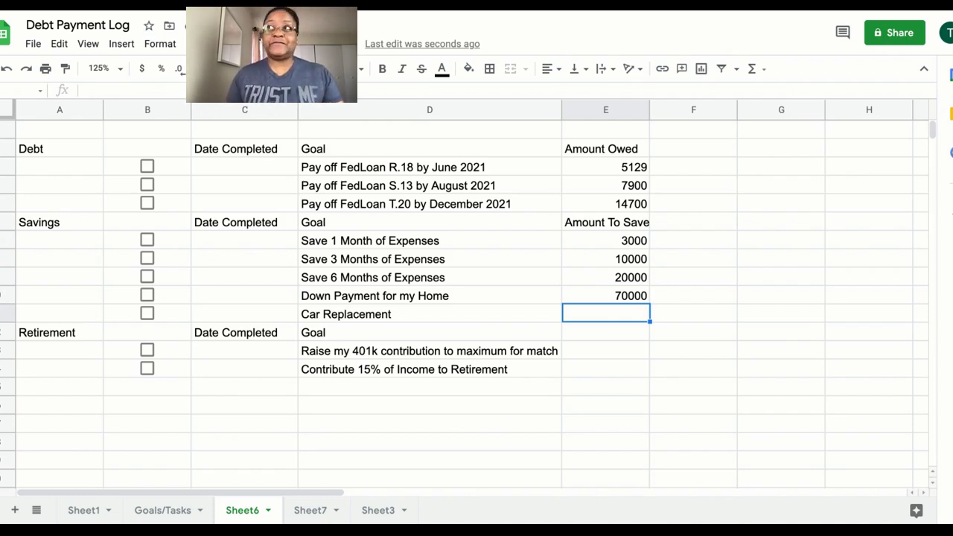
pyautogui.write('25000')
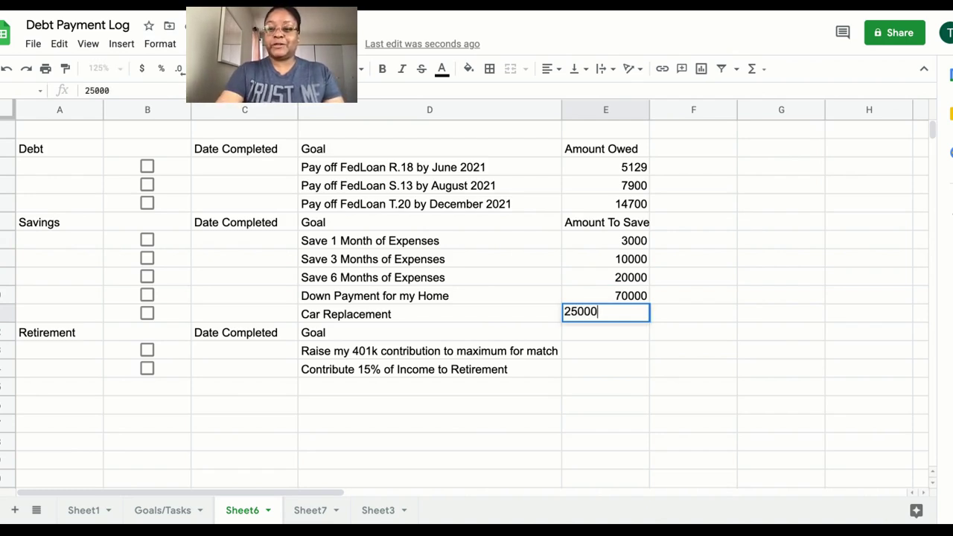
pyautogui.press('Return')
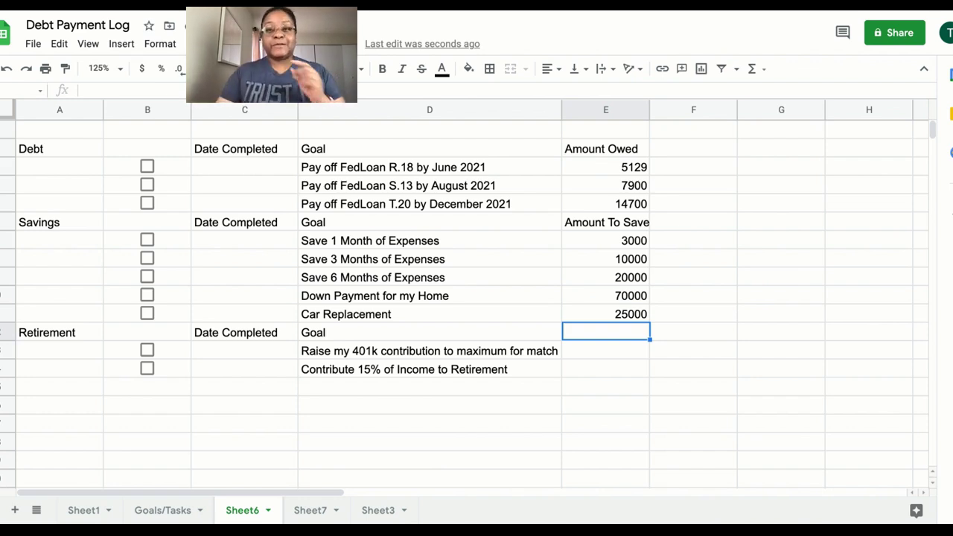
# Step: Format the Amount Owed values in E3:E5 as currency
pyautogui.click(594, 170)
pyautogui.hotkey('shift', 'Down')
pyautogui.hotkey('shift', 'Down')
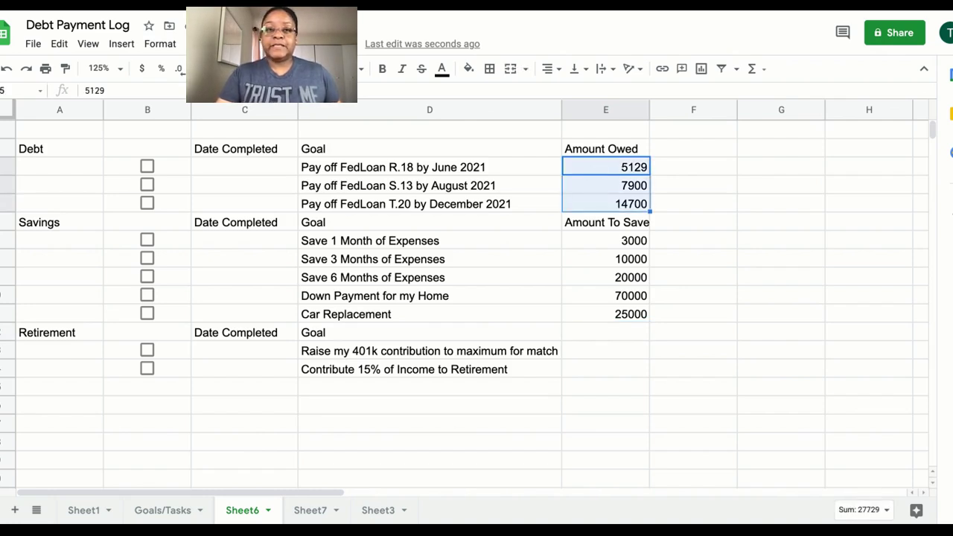
pyautogui.click(144, 70)
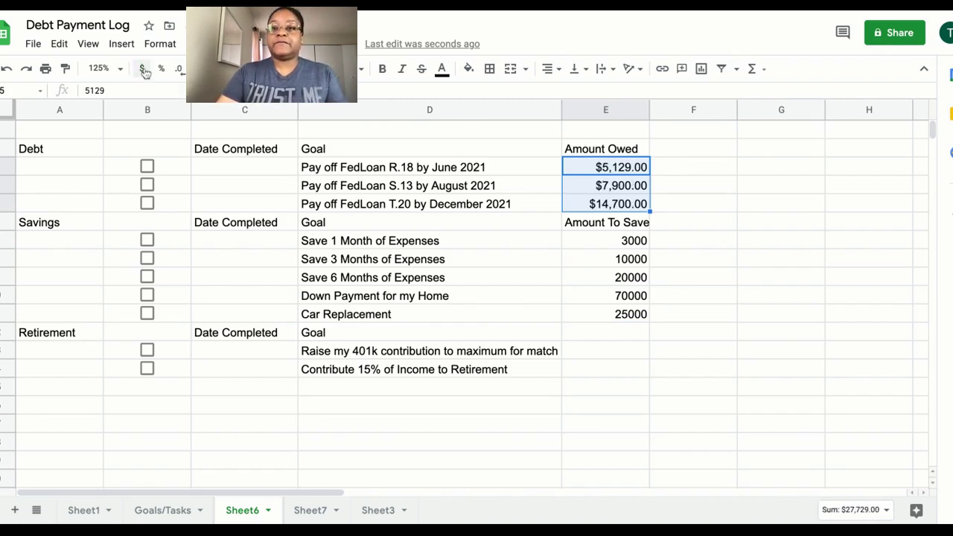
# Step: Format the Amount To Save values in E7:E11 as currency
pyautogui.click(604, 247)
pyautogui.hotkey('shift', 'Down')
pyautogui.hotkey('shift', 'Down')
pyautogui.hotkey('shift', 'Down')
pyautogui.hotkey('shift', 'Down')
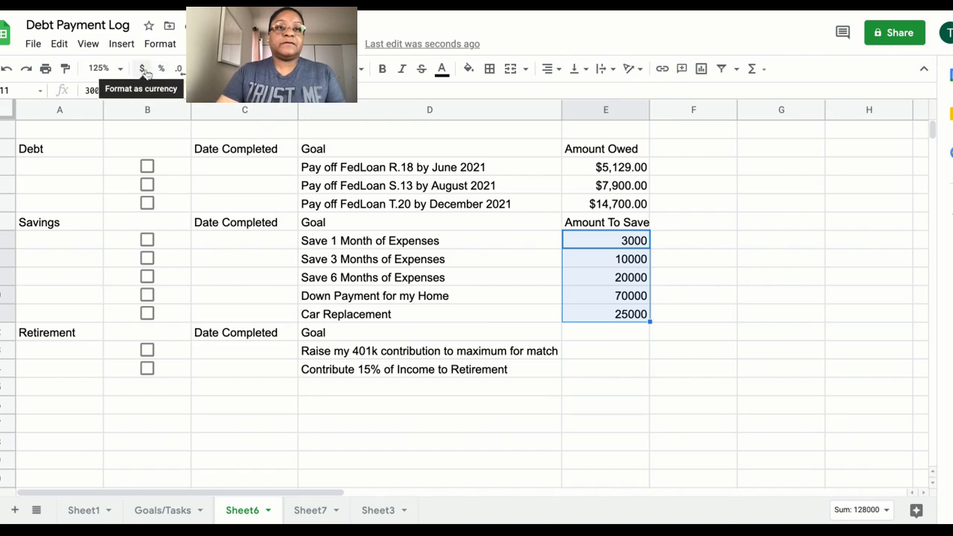
pyautogui.click(142, 72)
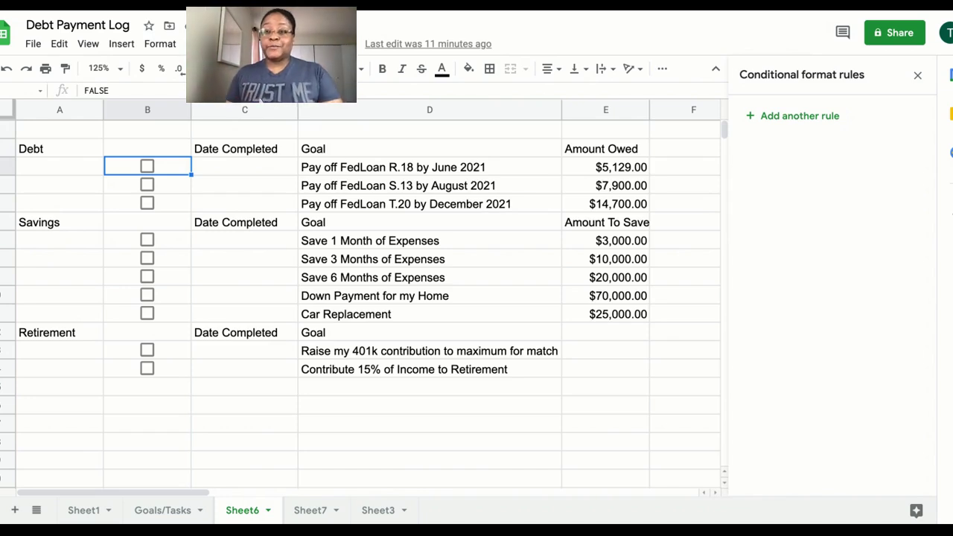
# Step: Close the conditional format rules without adding another rule
pyautogui.click(917, 77)
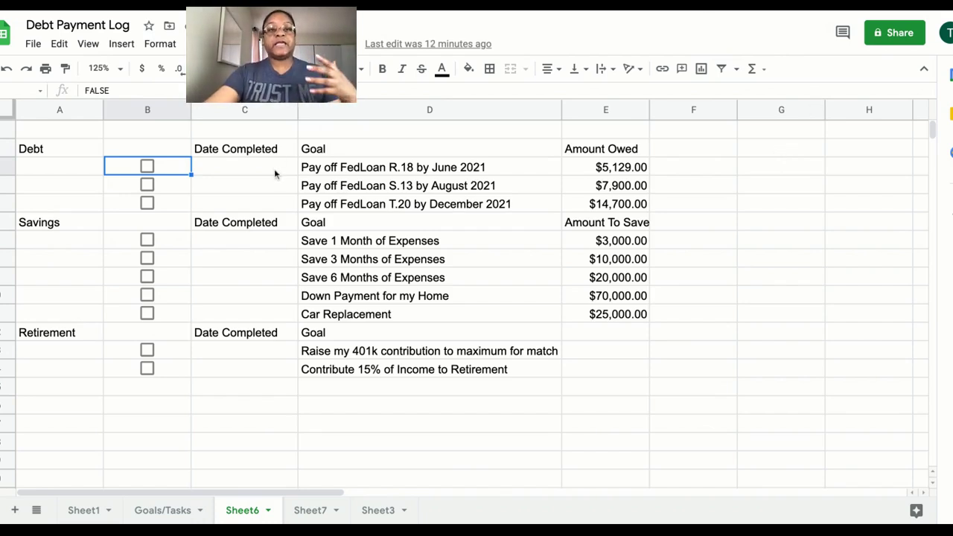
# Step: Tick the first Debt goal's checkbox and start a conditional format rule applied to D3:E5
pyautogui.click(148, 166)
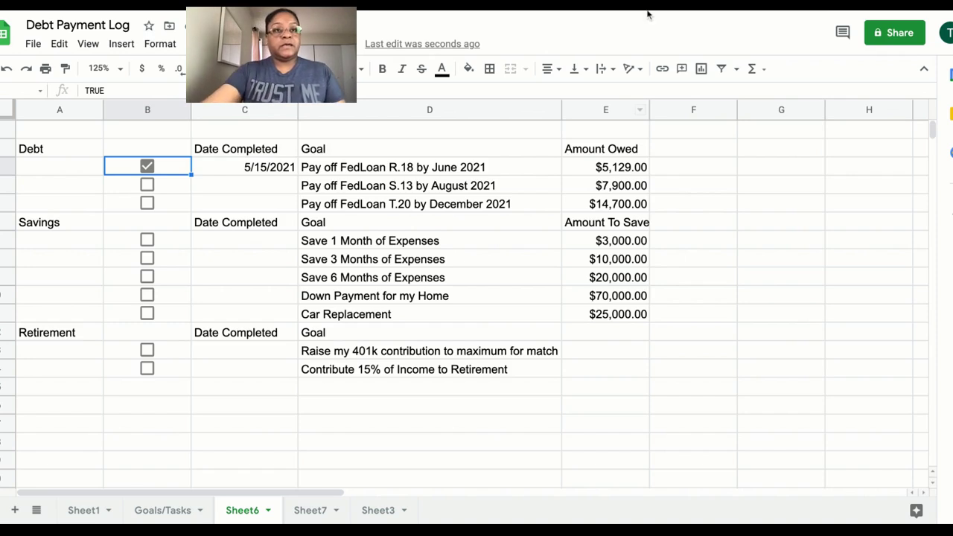
pyautogui.click(167, 45)
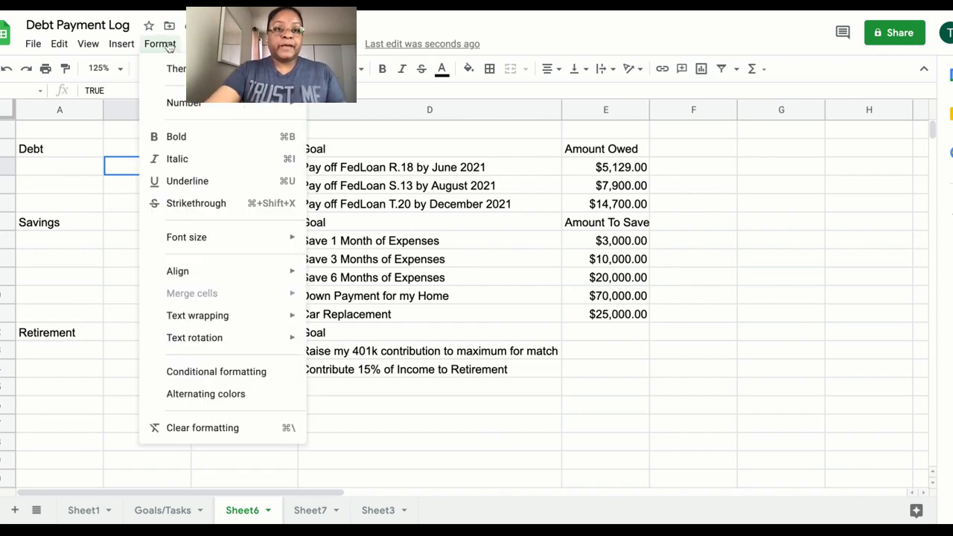
pyautogui.click(216, 372)
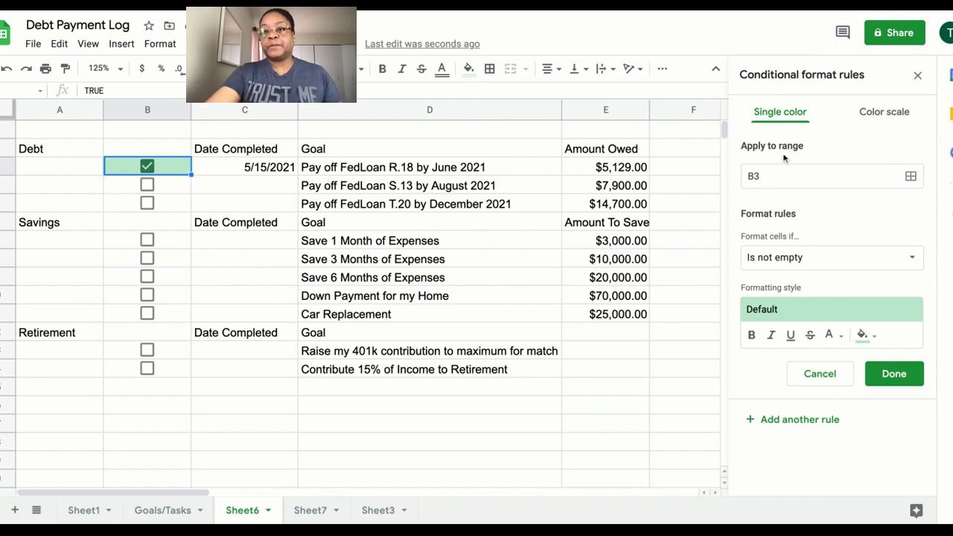
pyautogui.click(913, 181)
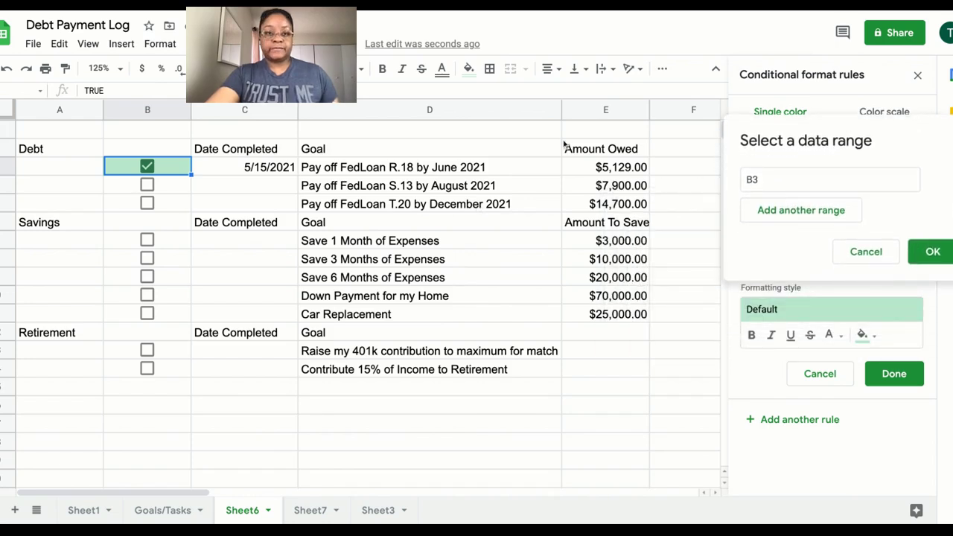
pyautogui.click(319, 170)
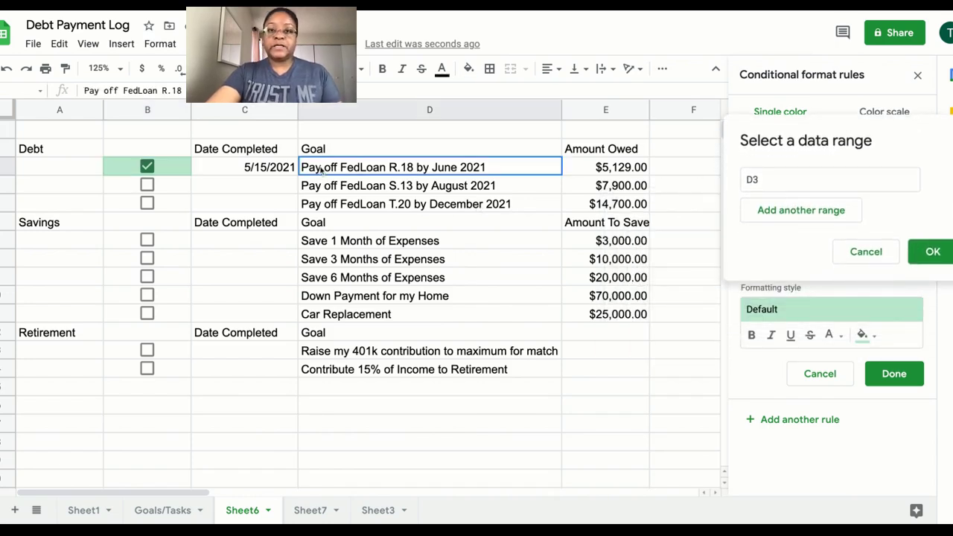
pyautogui.hotkey('shift', 'Right')
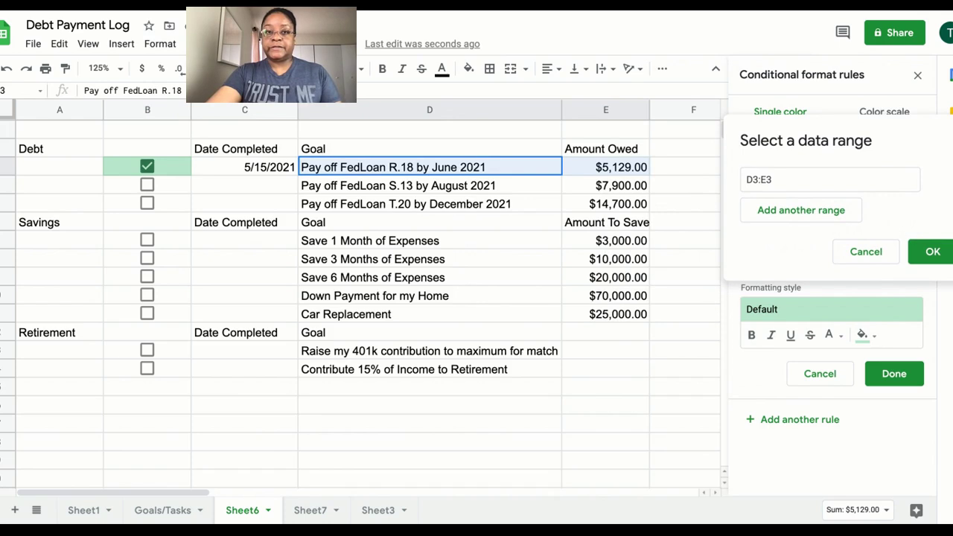
pyautogui.hotkey('shift', 'Down')
pyautogui.hotkey('shift', 'Down')
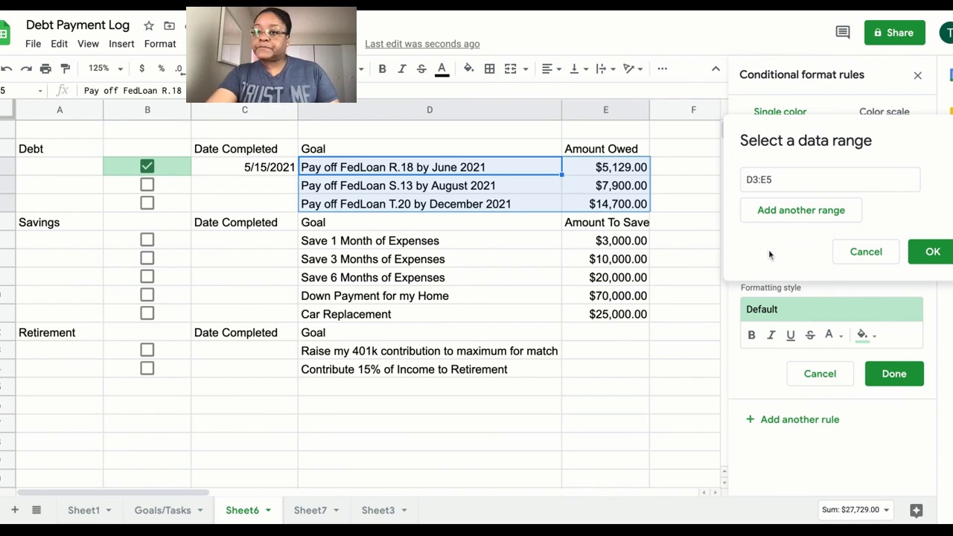
pyautogui.click(932, 251)
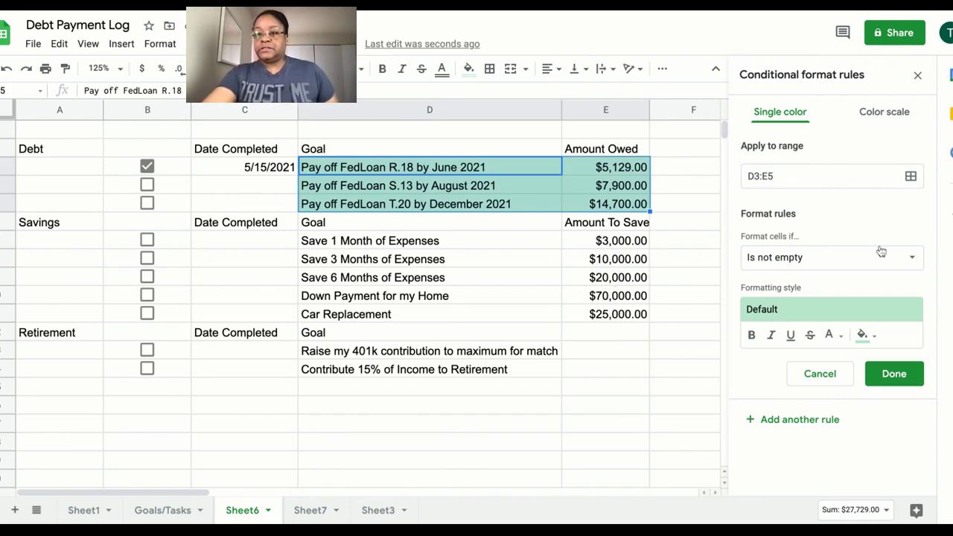
# Step: Set the rule's condition to the custom formula =$B3=TRUE
pyautogui.click(914, 258)
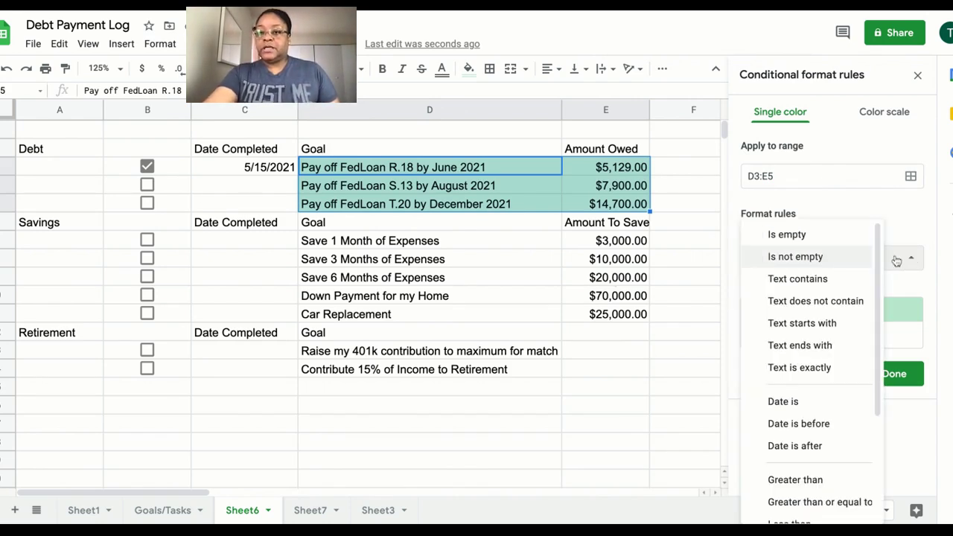
pyautogui.scroll(-1, 877, 258)
pyautogui.scroll(-5, 878, 258)
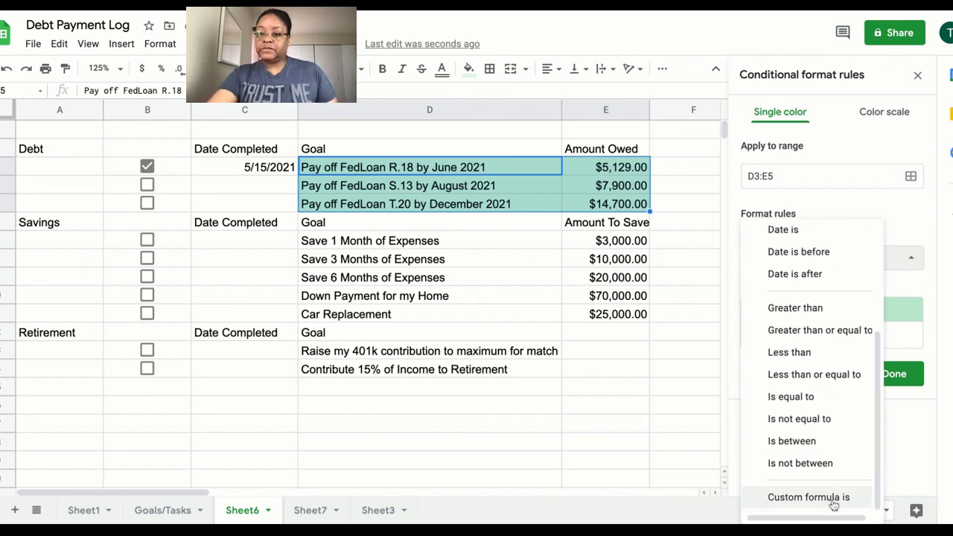
pyautogui.click(834, 497)
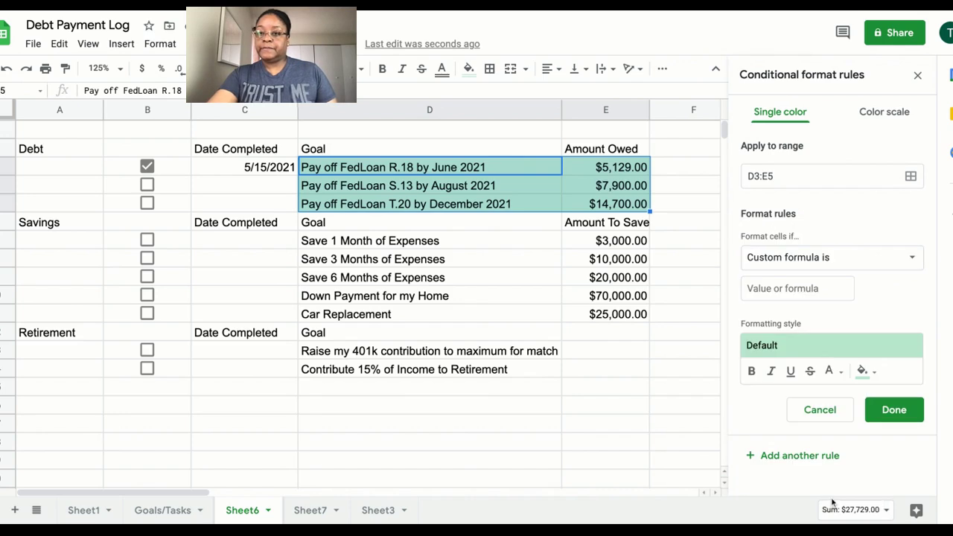
pyautogui.click(782, 294)
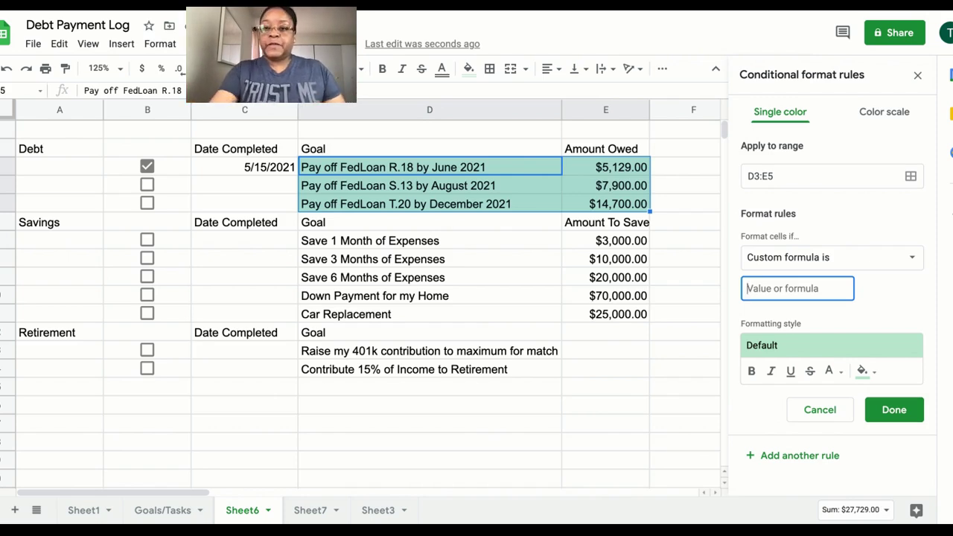
pyautogui.write('=')
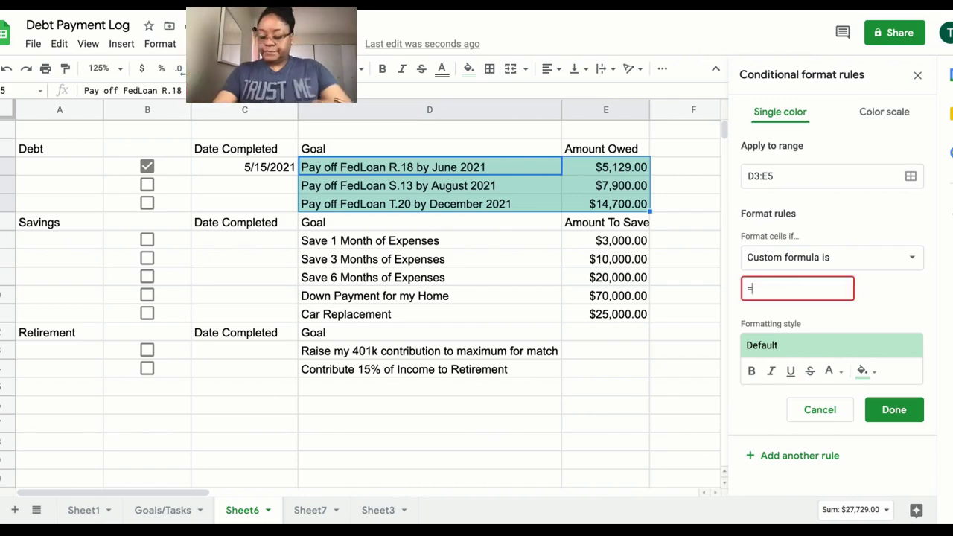
pyautogui.write('$B')
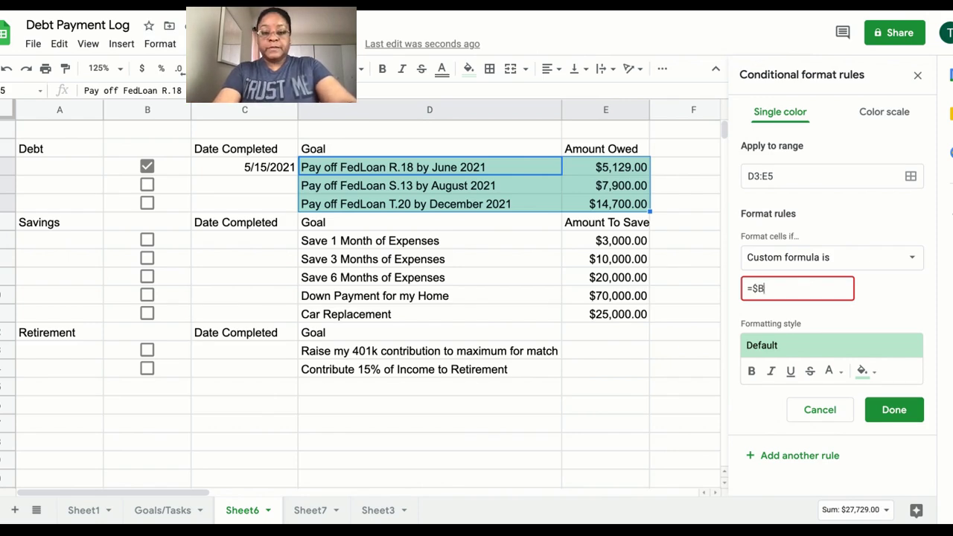
pyautogui.write('3=TRUE')
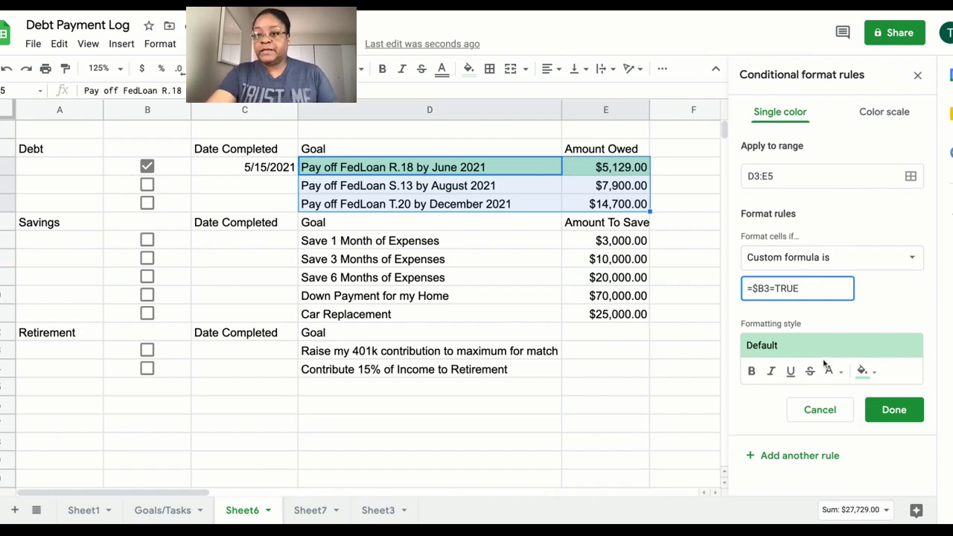
# Step: Set the rule's formatting style to strikethrough with no fill color and save the rule
pyautogui.click(866, 375)
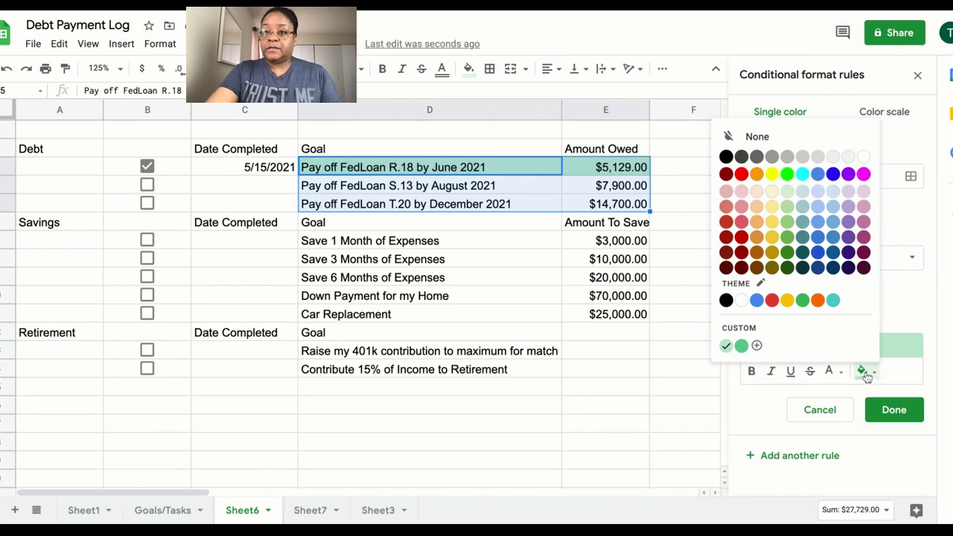
pyautogui.click(754, 137)
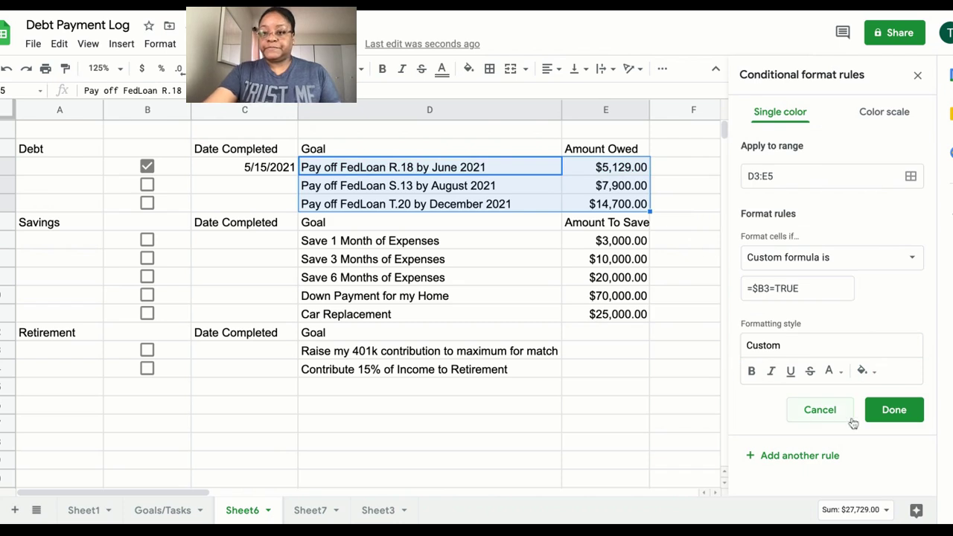
pyautogui.click(810, 371)
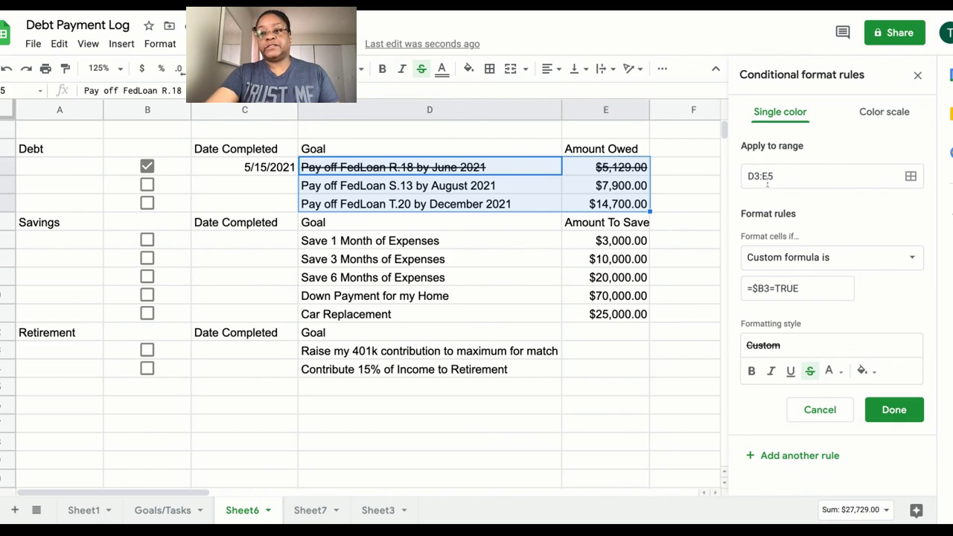
pyautogui.click(894, 411)
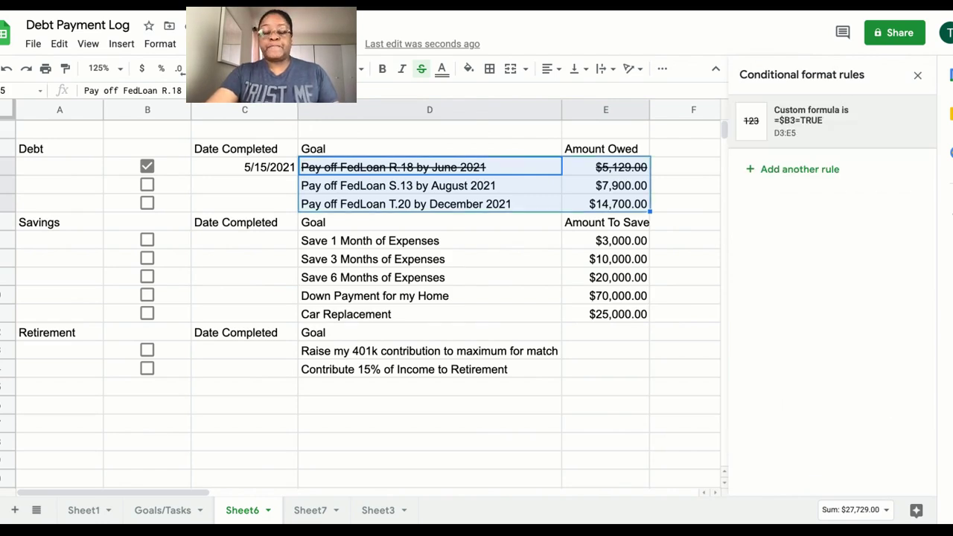
# Step: Test the rule by unticking and reticking the first Debt checkbox and ticking the other two in B4 and B5
pyautogui.click(147, 167)
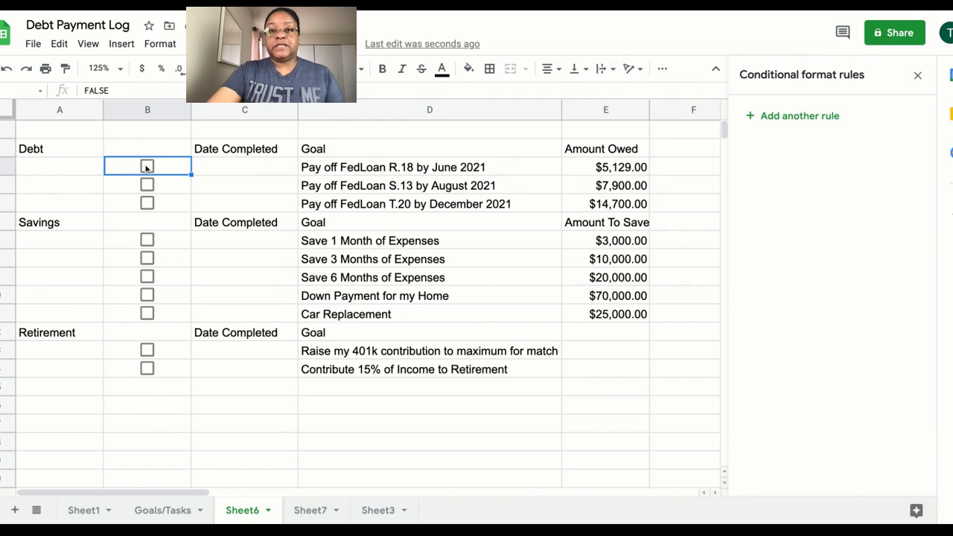
pyautogui.click(147, 167)
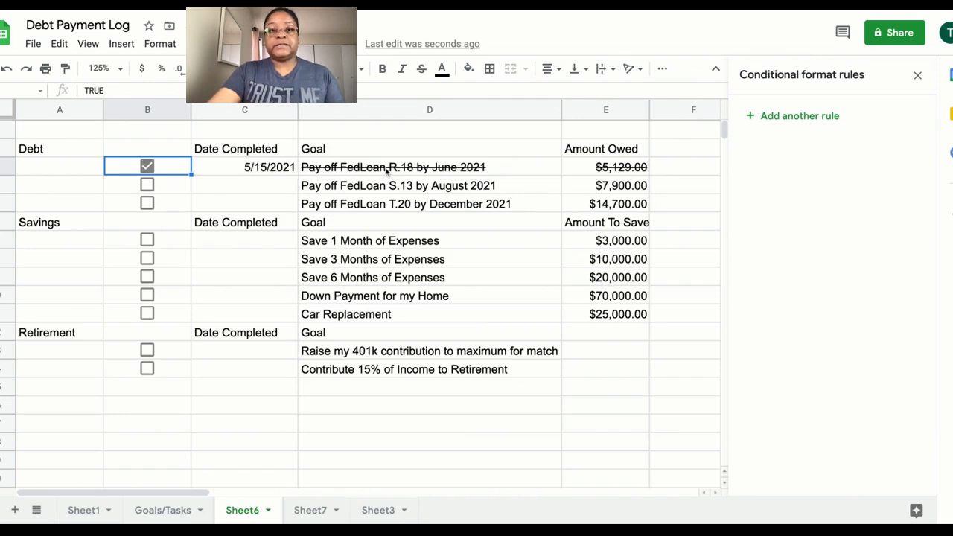
pyautogui.click(148, 185)
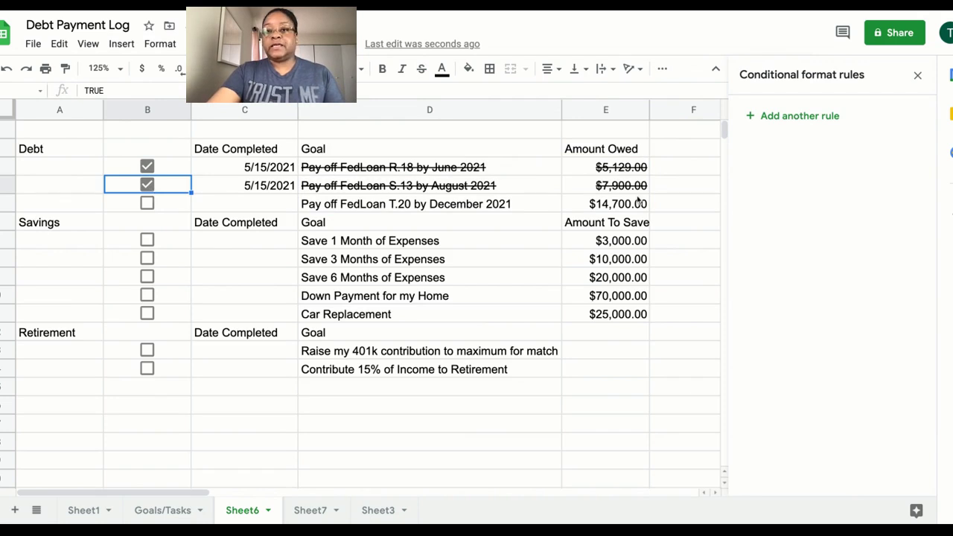
pyautogui.click(147, 204)
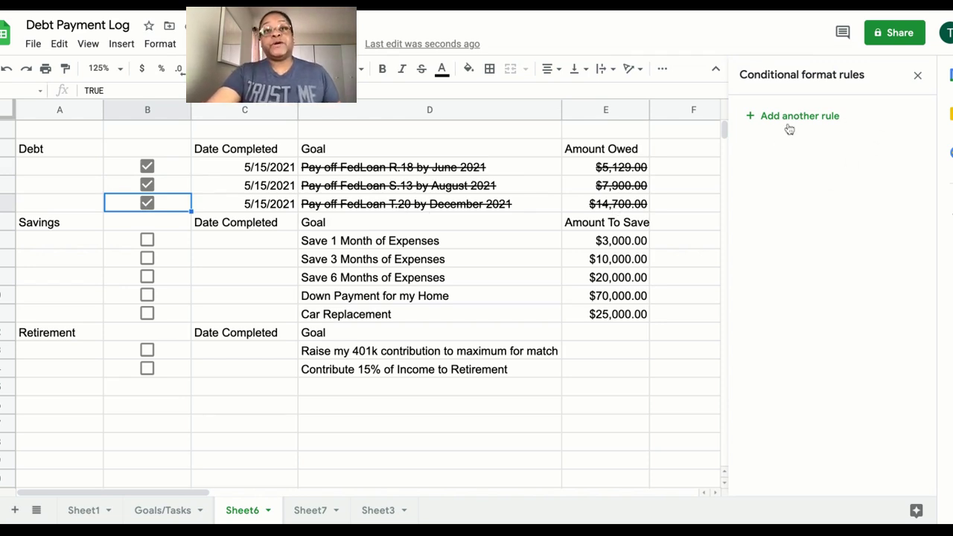
# Step: Open the strikethrough rule on the Debt goals and amounts in D3:E5 for editing
pyautogui.click(356, 170)
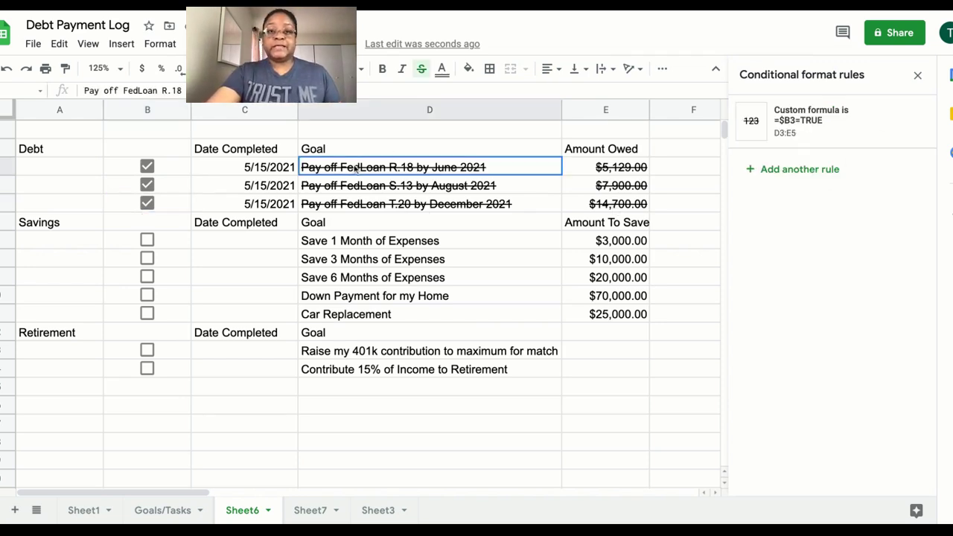
pyautogui.hotkey('shift', 'Right')
pyautogui.hotkey('shift', 'Down')
pyautogui.hotkey('shift', 'Down')
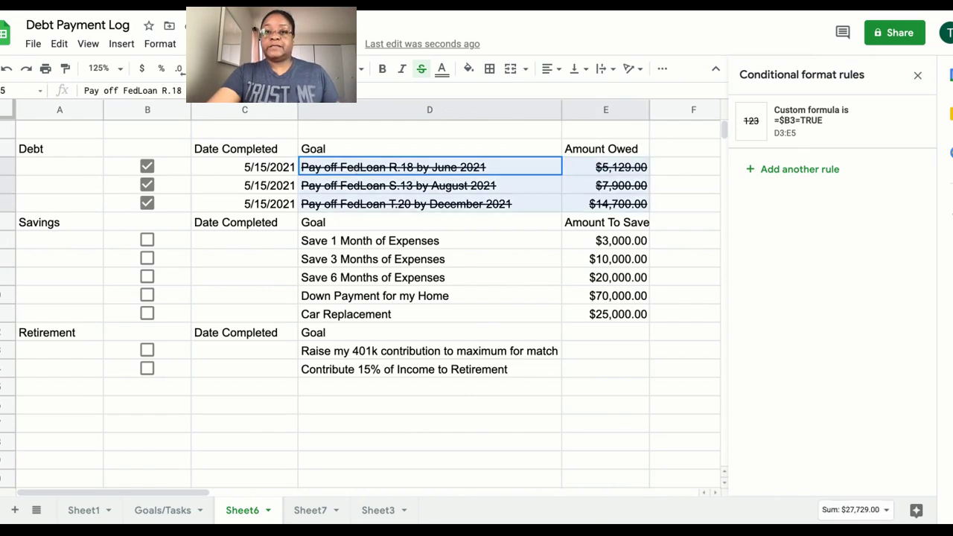
pyautogui.click(845, 134)
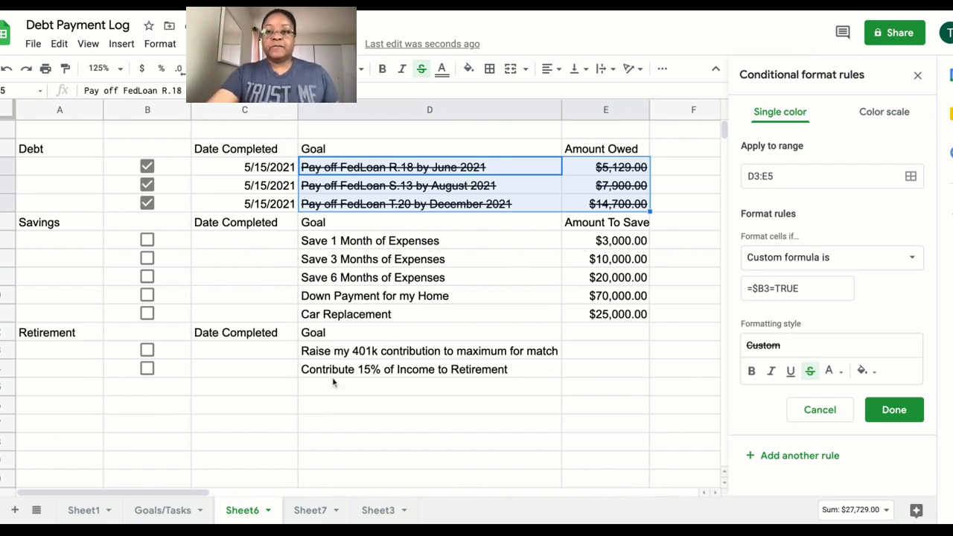
# Step: Add the Savings goals and amounts, D7:E11, as a second range of the strikethrough rule
pyautogui.click(911, 181)
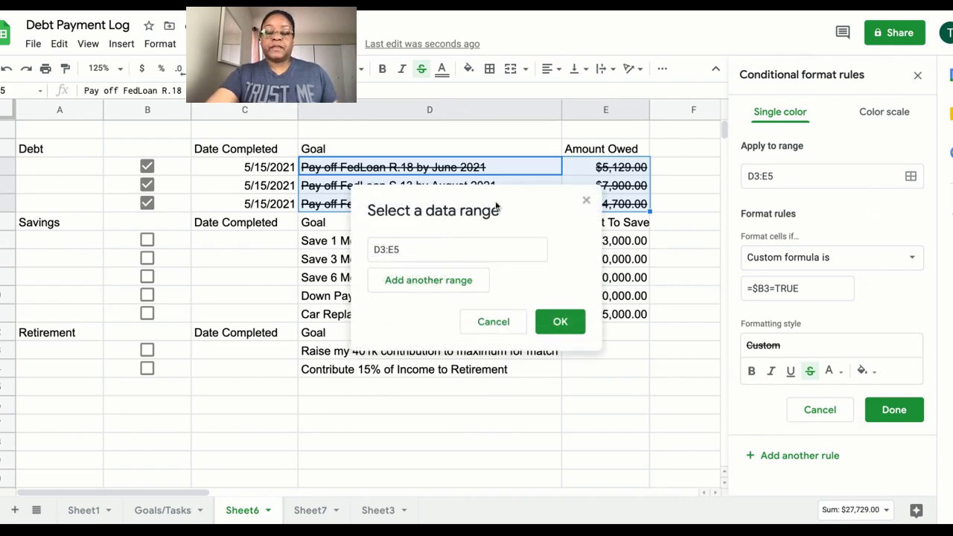
pyautogui.moveTo(497, 206); pyautogui.dragTo(774, 232)
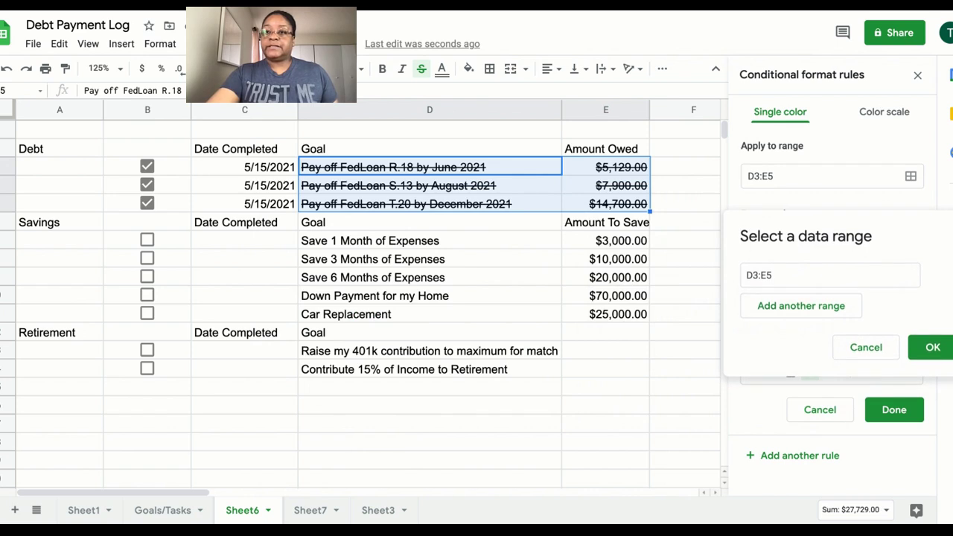
pyautogui.click(784, 312)
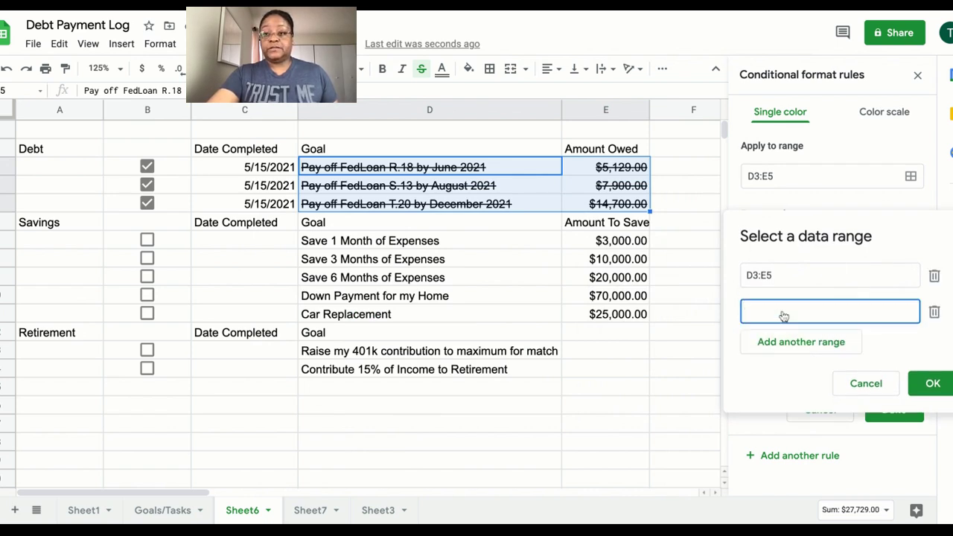
pyautogui.click(359, 244)
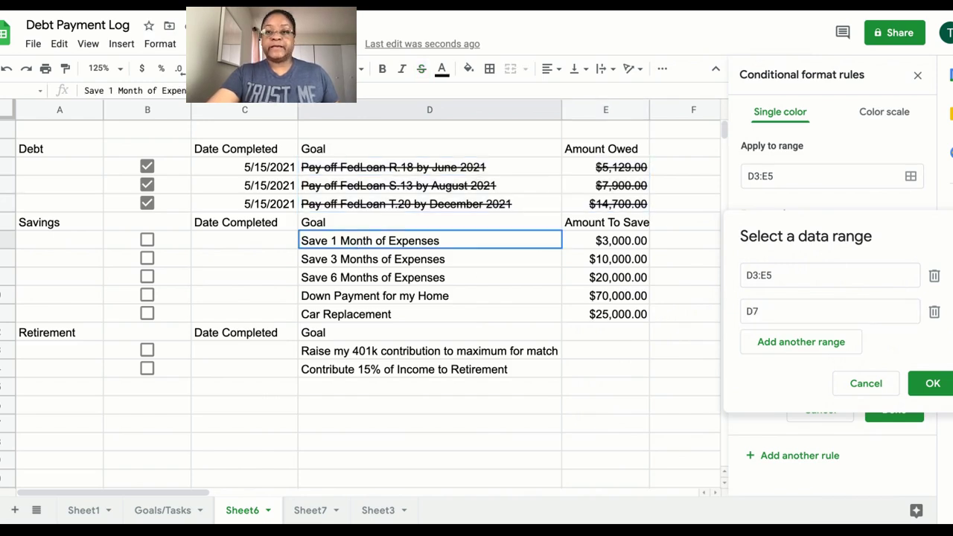
pyautogui.hotkey('shift', 'Right')
pyautogui.hotkey('shift', 'Down')
pyautogui.hotkey('shift', 'Down')
pyautogui.hotkey('shift', 'Down')
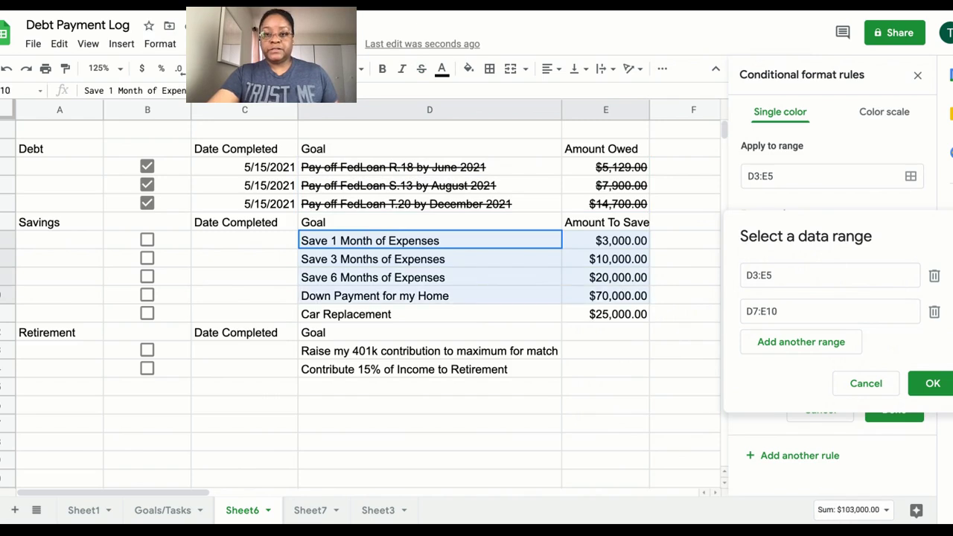
pyautogui.hotkey('shift', 'Down')
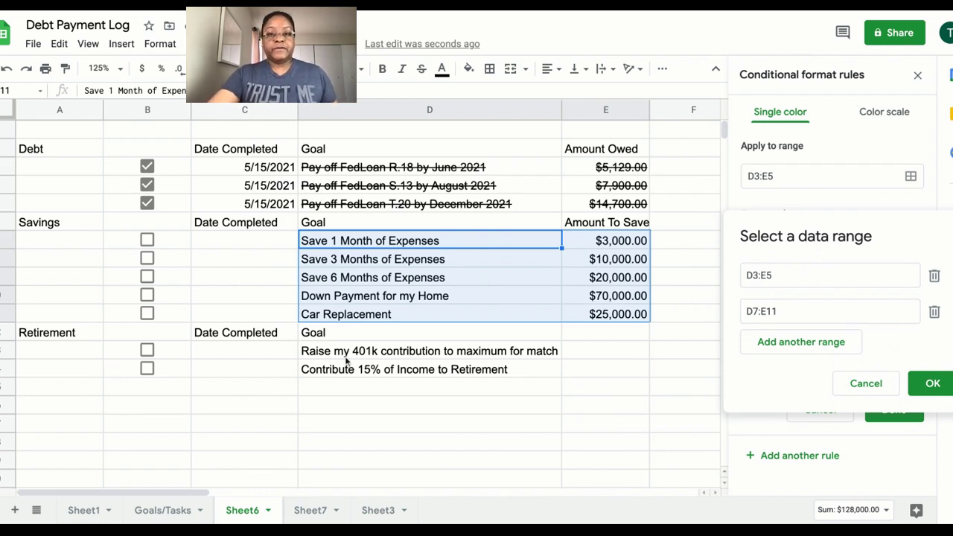
# Step: Add the Retirement goals, D13:D14, as a third range of the strikethrough rule and save the rule
pyautogui.click(794, 346)
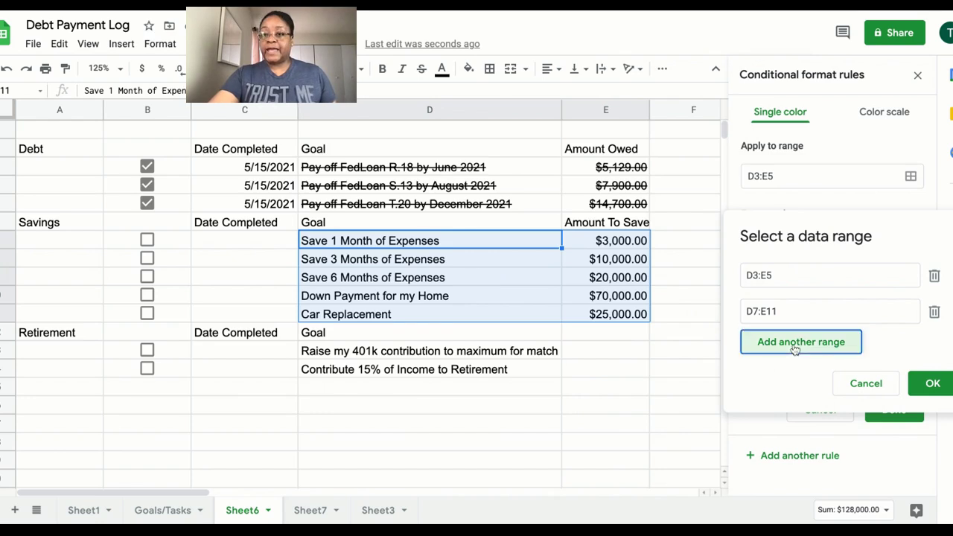
pyautogui.click(390, 356)
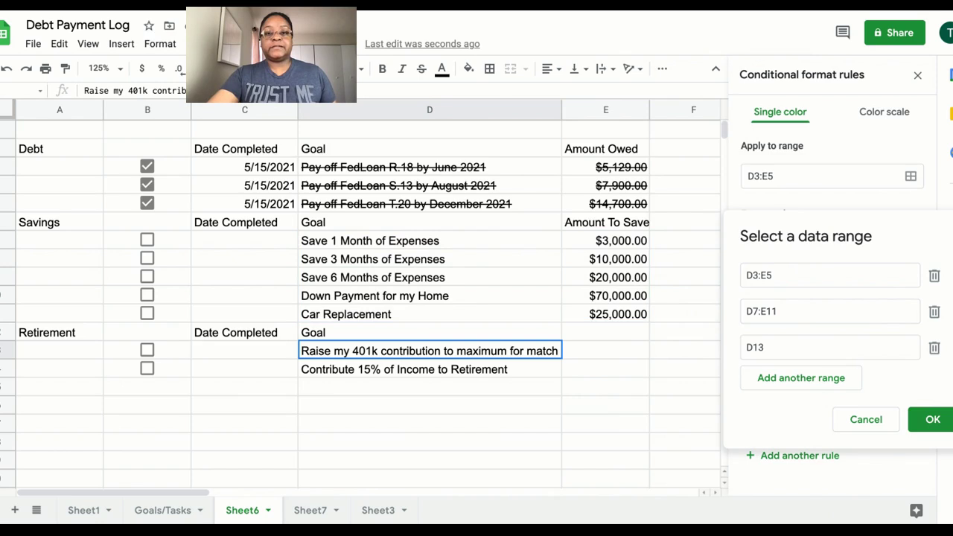
pyautogui.hotkey('shift', 'Down')
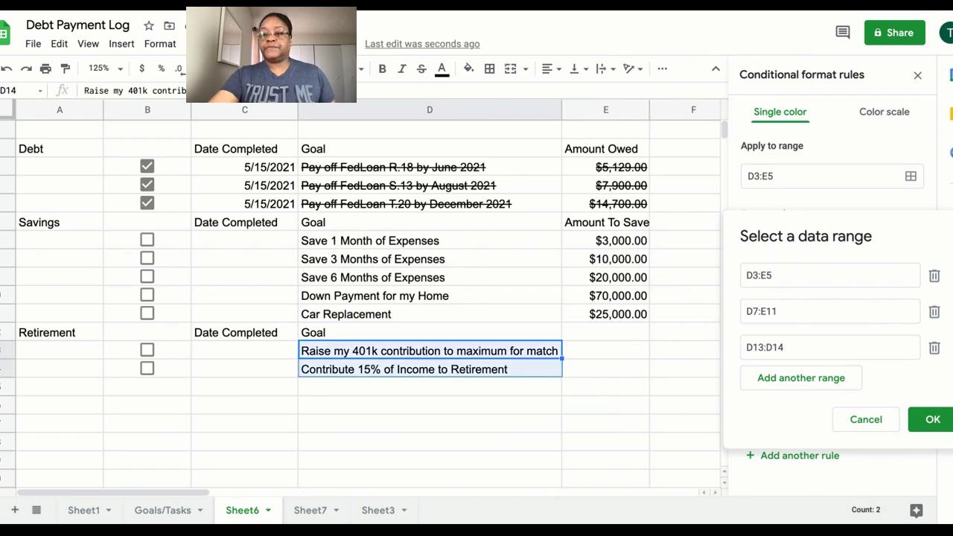
pyautogui.click(923, 422)
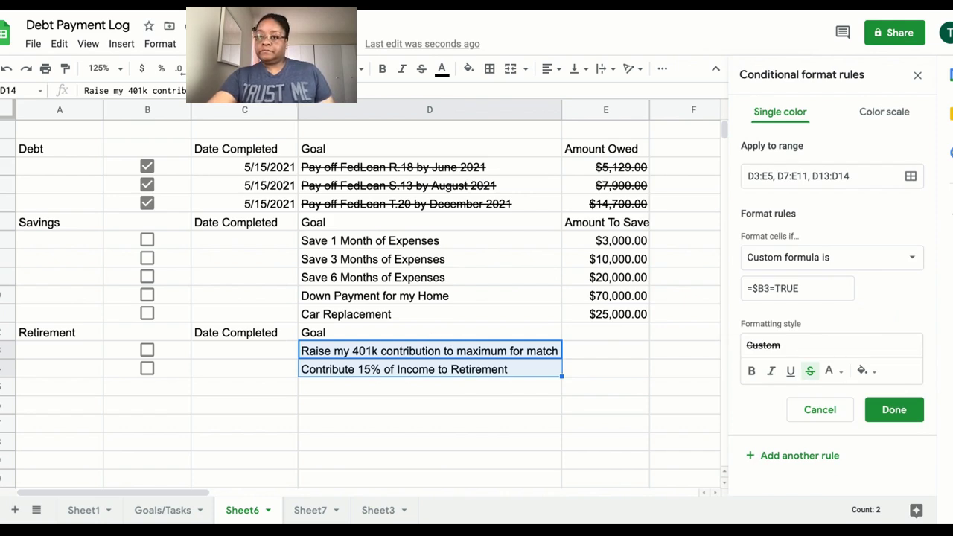
pyautogui.click(899, 410)
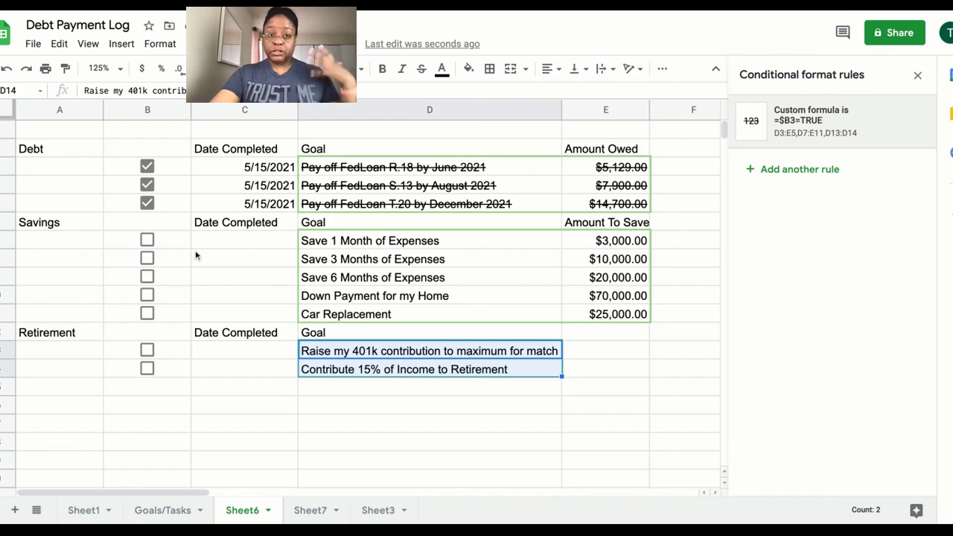
# Step: Test the extended rule by ticking all Savings and Retirement checkboxes, and close the conditional formatting rules
pyautogui.click(147, 241)
pyautogui.click(146, 259)
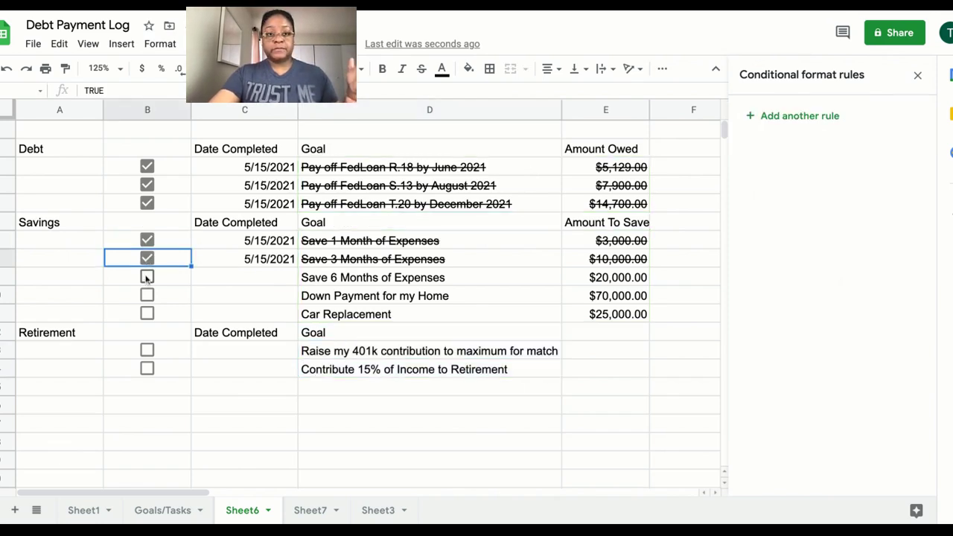
pyautogui.click(147, 277)
pyautogui.click(147, 296)
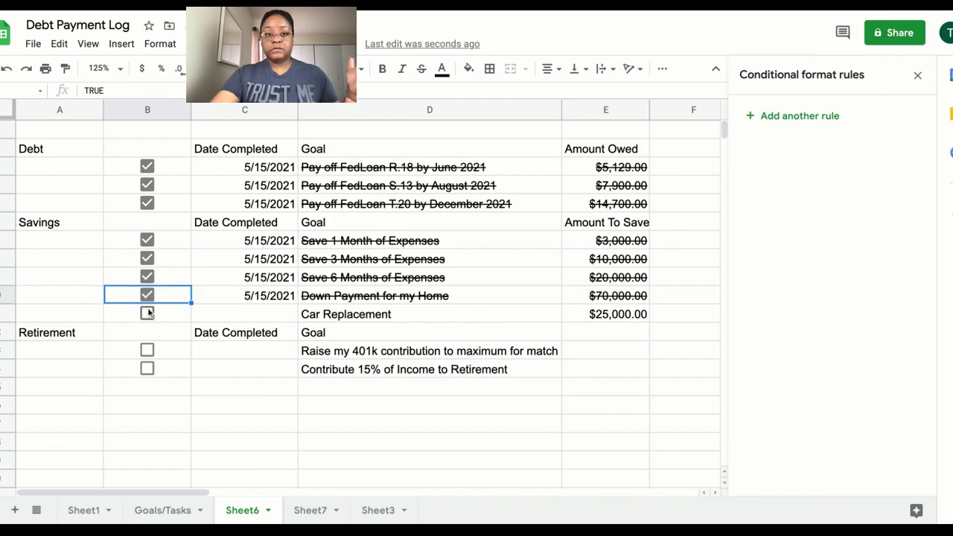
pyautogui.click(148, 313)
pyautogui.click(146, 350)
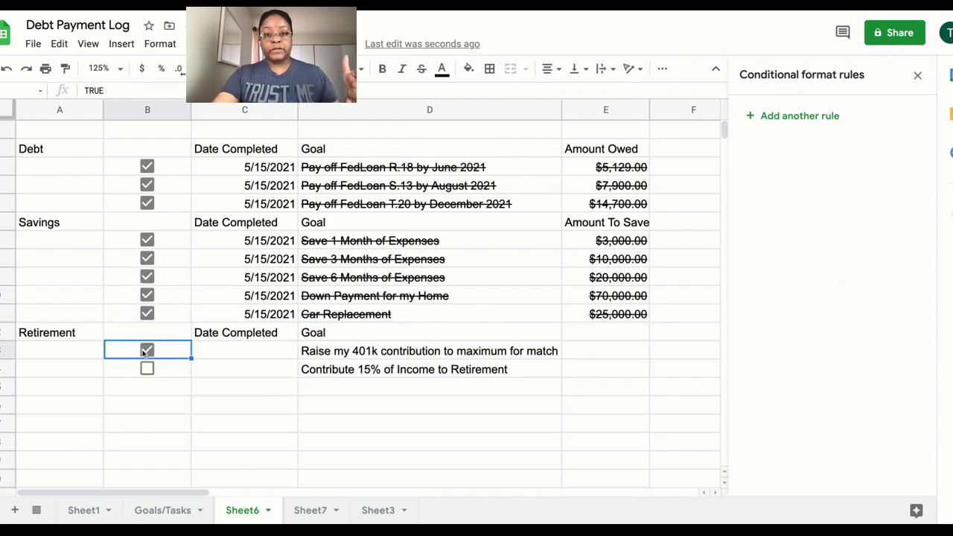
pyautogui.click(146, 369)
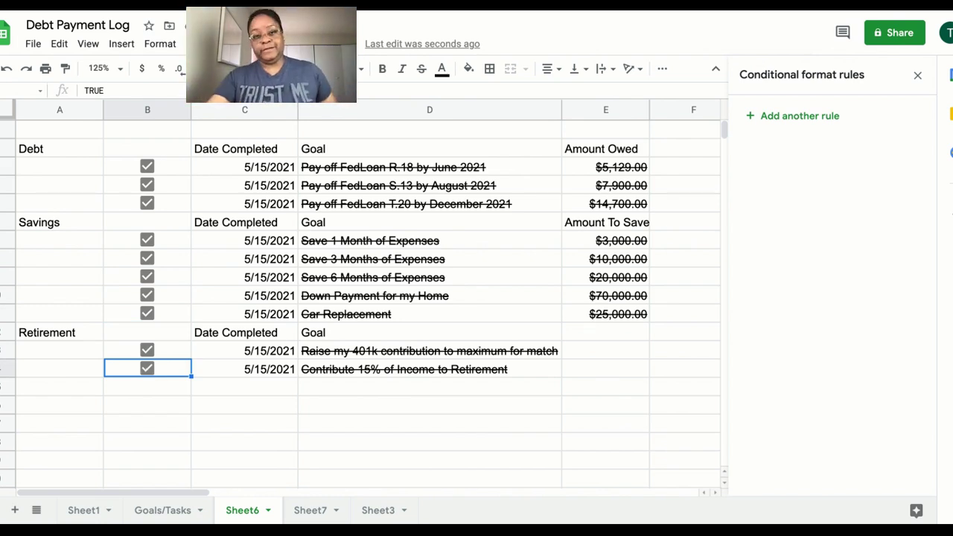
pyautogui.click(917, 76)
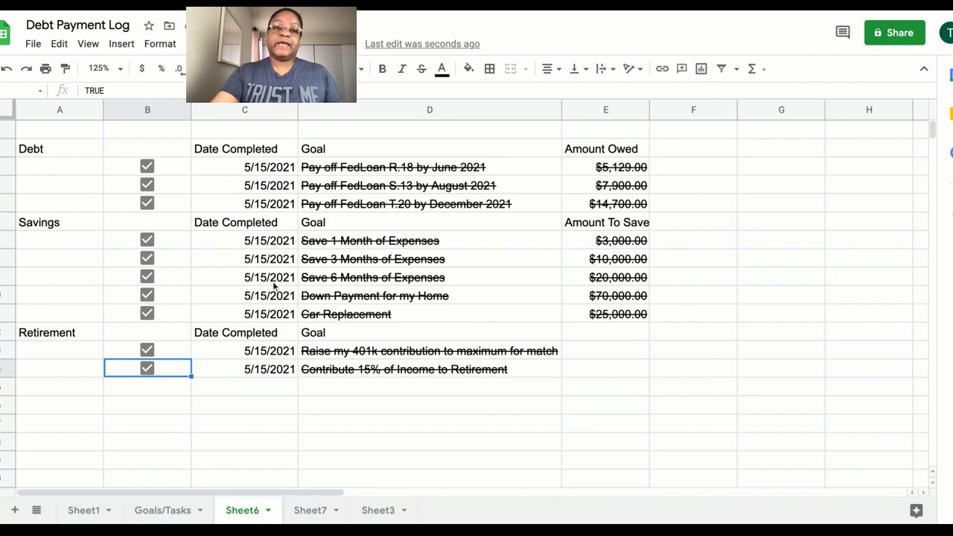
# Step: Untick all the Retirement, Savings and Debt checkboxes in column B
pyautogui.click(147, 368)
pyautogui.click(147, 350)
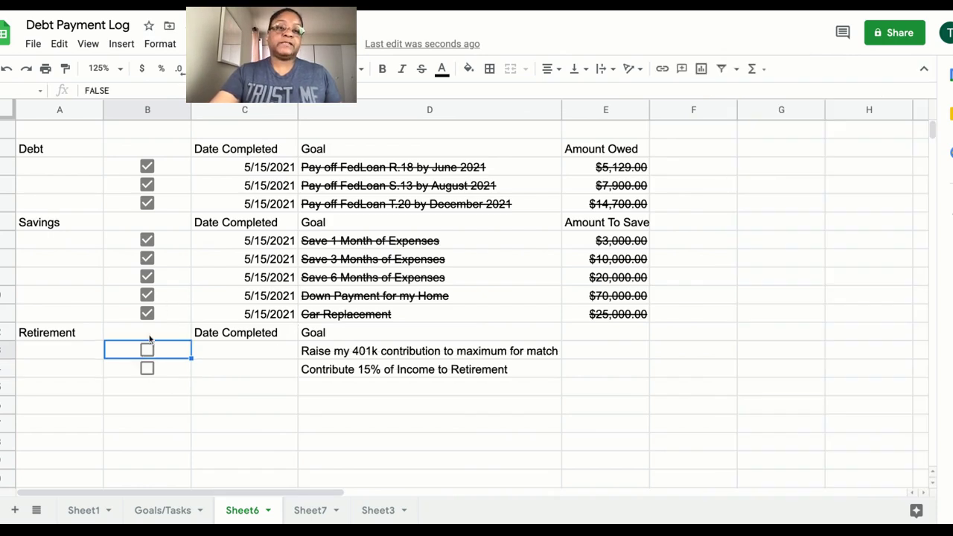
pyautogui.click(146, 313)
pyautogui.click(147, 295)
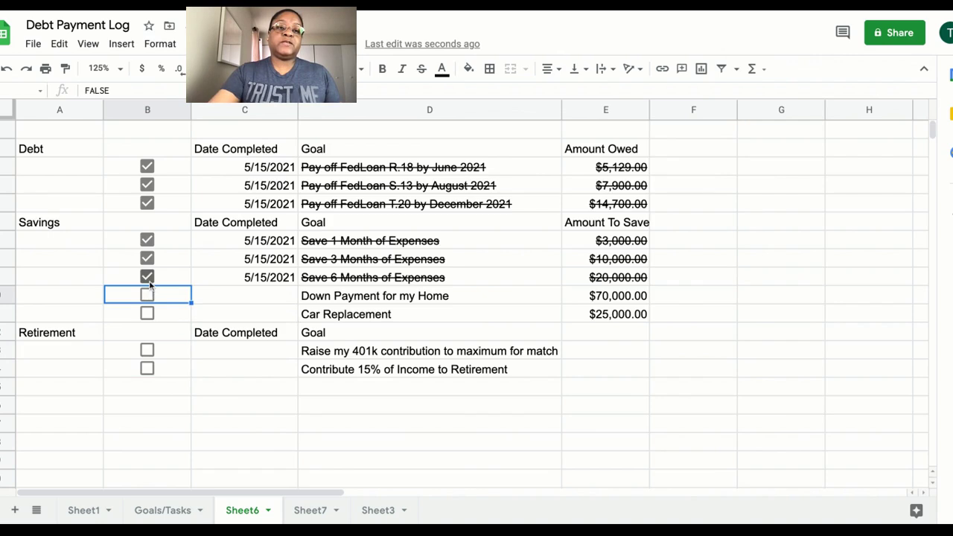
pyautogui.click(147, 277)
pyautogui.click(147, 258)
pyautogui.click(147, 240)
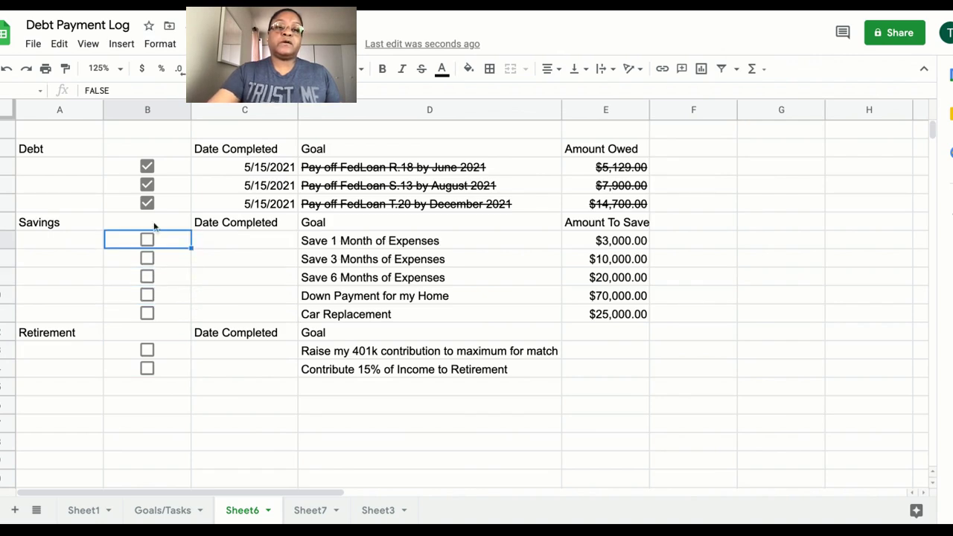
pyautogui.click(147, 204)
pyautogui.click(148, 185)
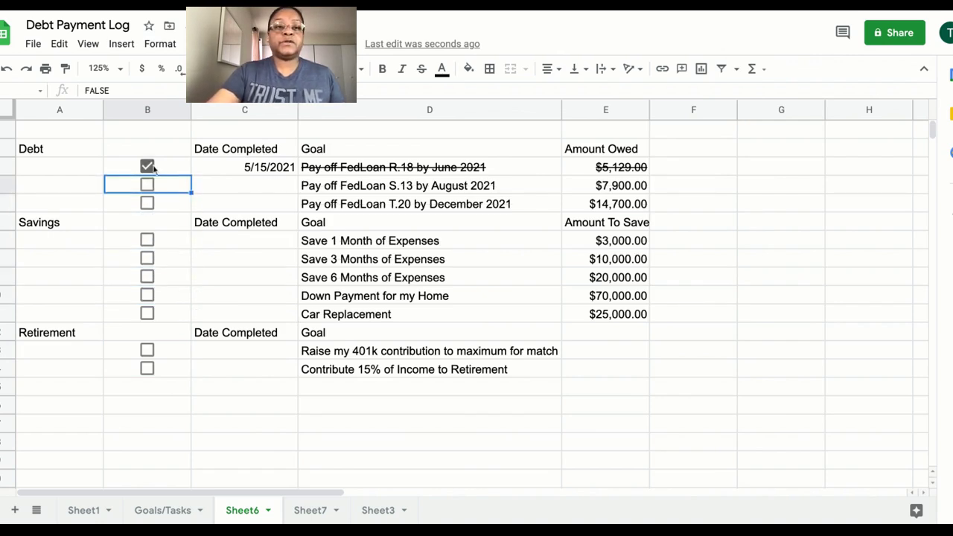
pyautogui.click(148, 167)
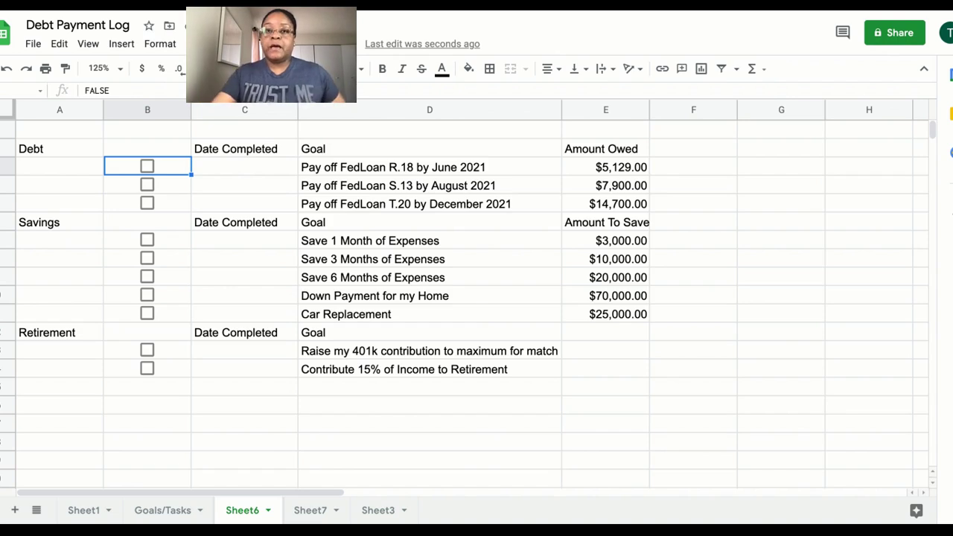
# Step: Reopen the strikethrough rule from D3:E5, set its fill color to black, and tick the first Debt checkbox to test it
pyautogui.click(336, 171)
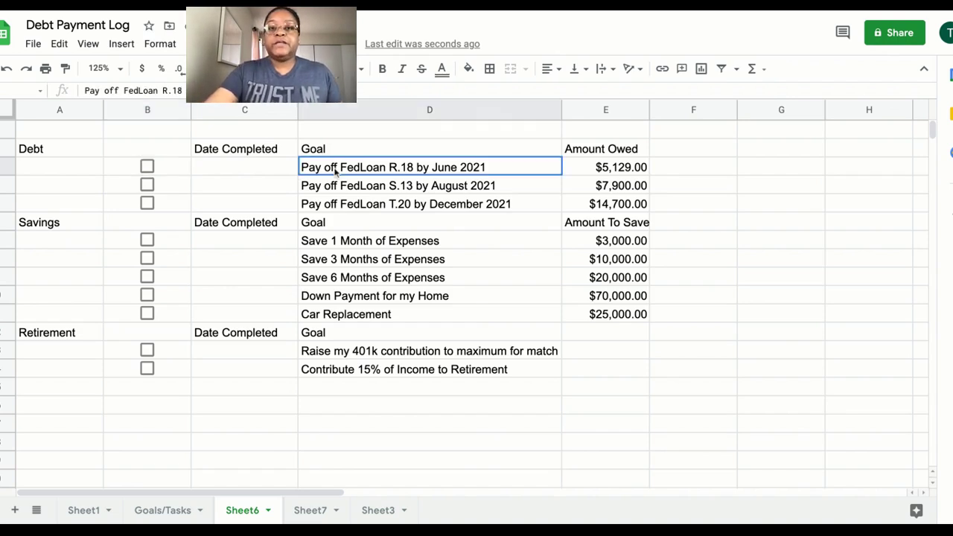
pyautogui.hotkey('shift', 'Right')
pyautogui.hotkey('shift', 'Down')
pyautogui.hotkey('shift', 'Down')
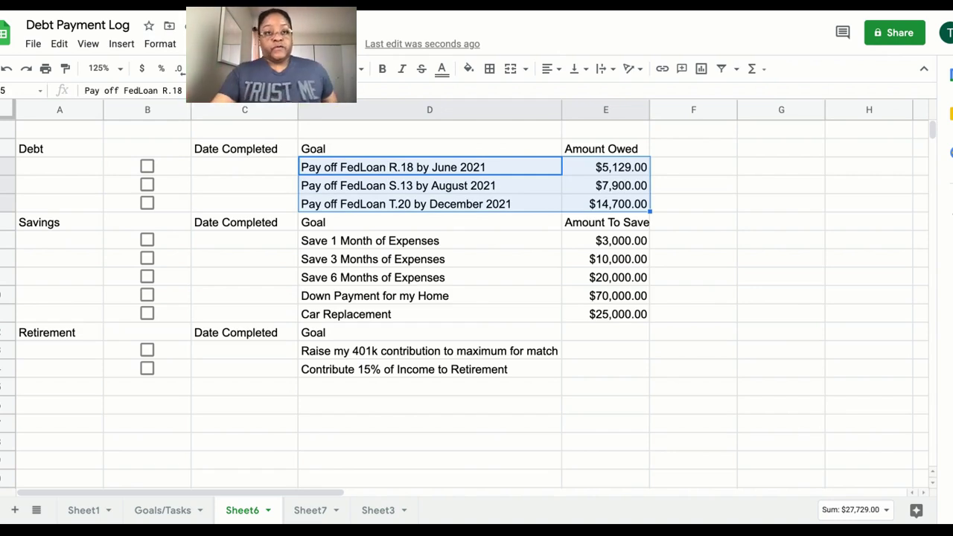
pyautogui.click(160, 44)
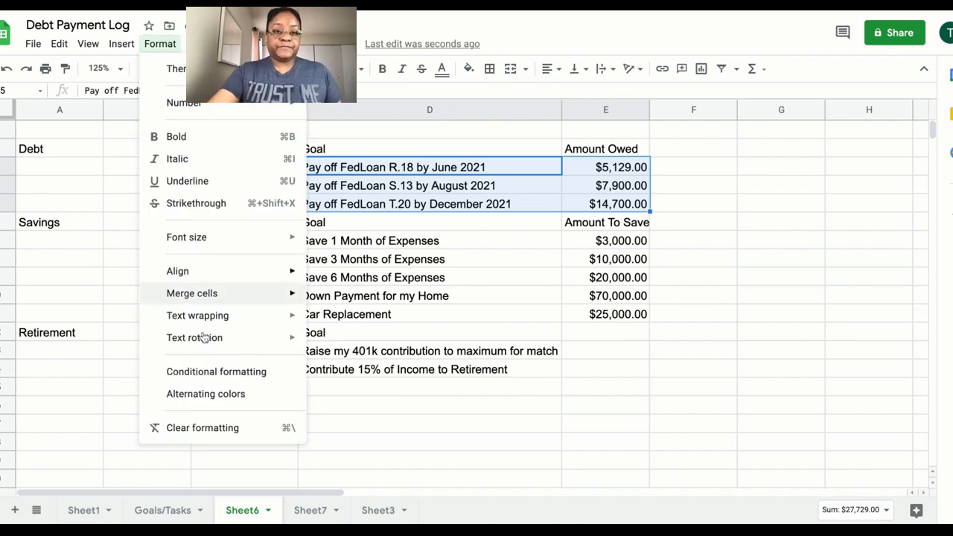
pyautogui.click(212, 372)
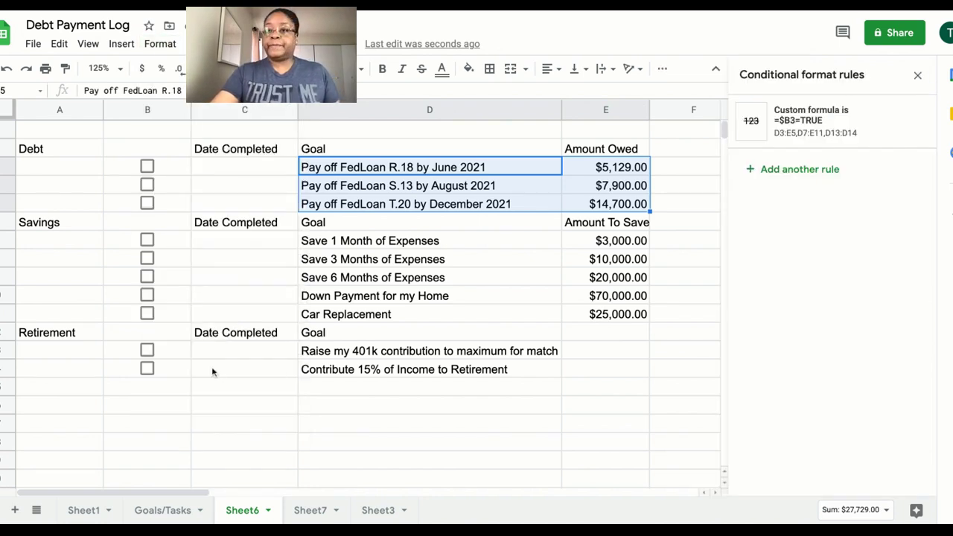
pyautogui.click(858, 129)
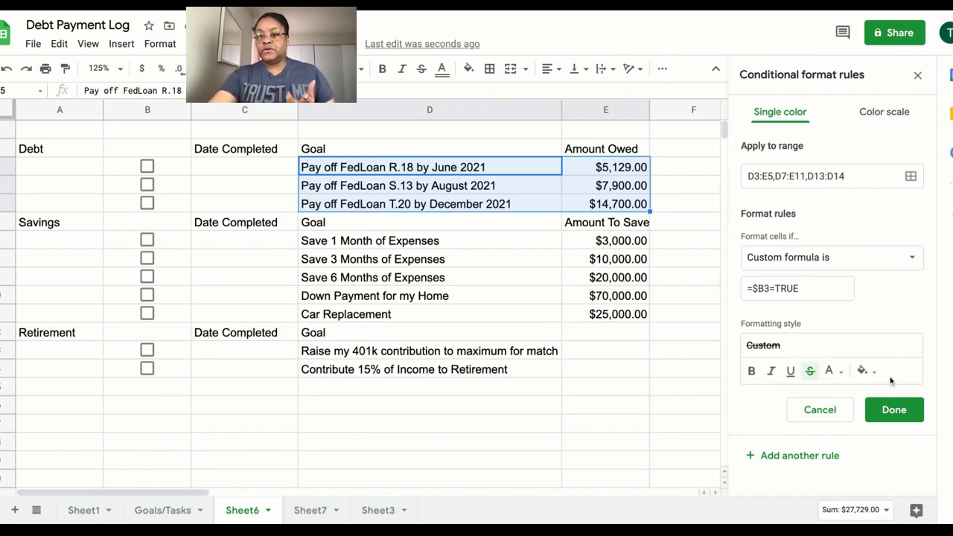
pyautogui.click(864, 371)
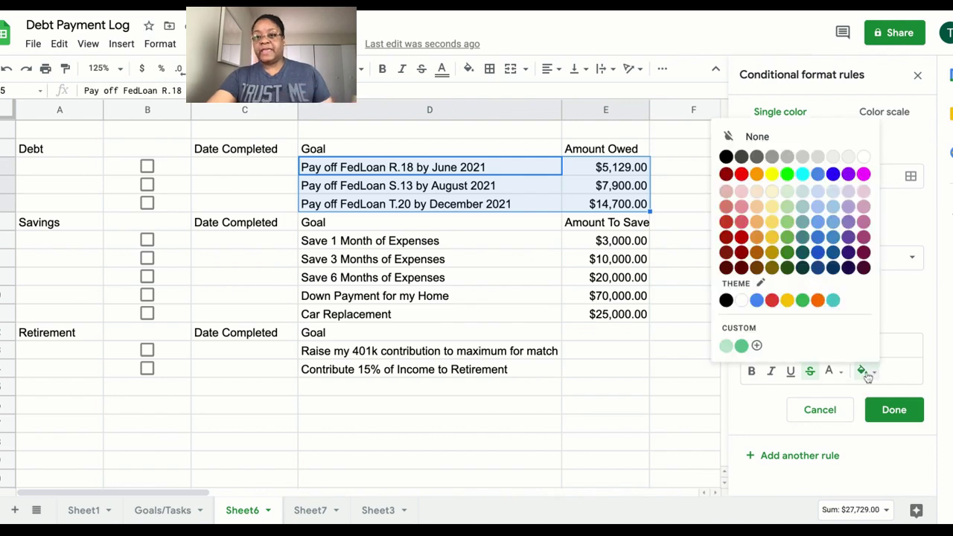
pyautogui.click(726, 157)
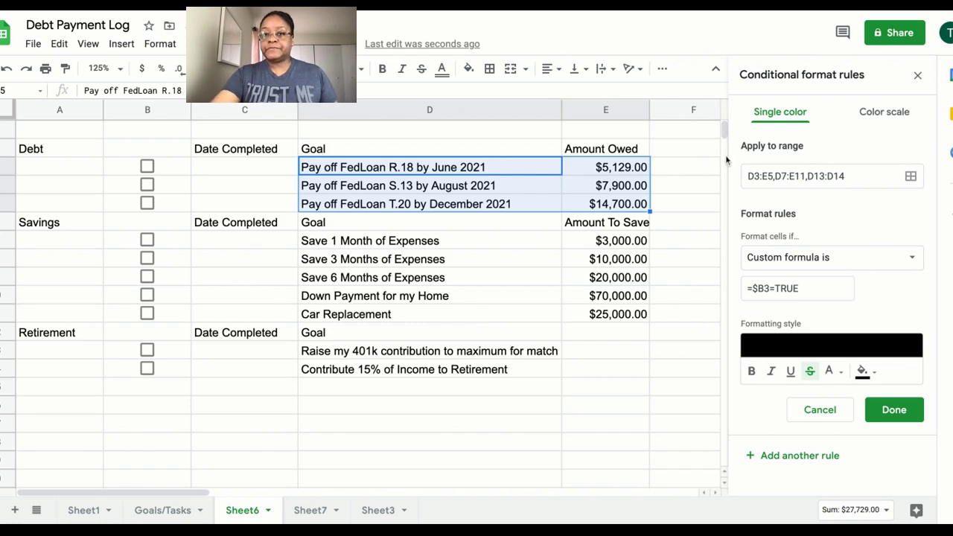
pyautogui.click(147, 166)
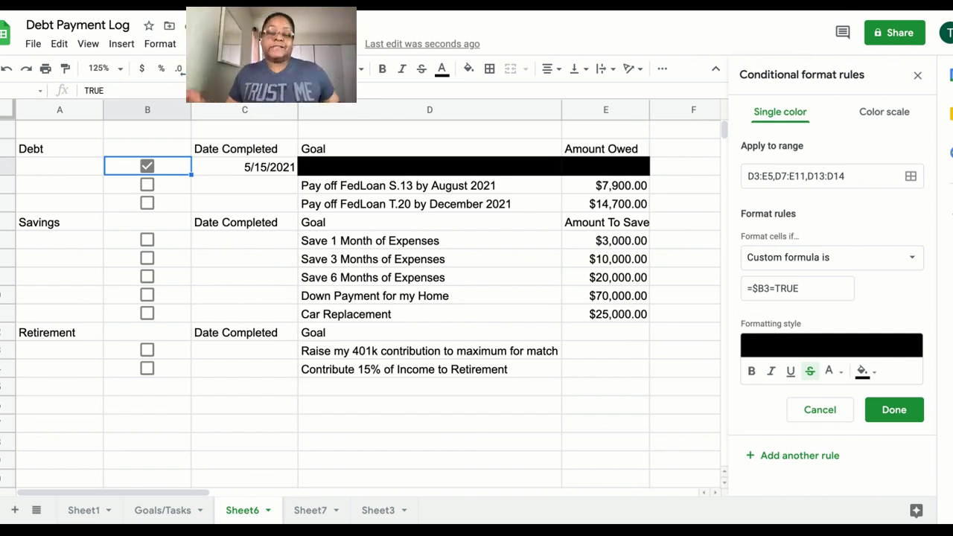
pyautogui.click(356, 169)
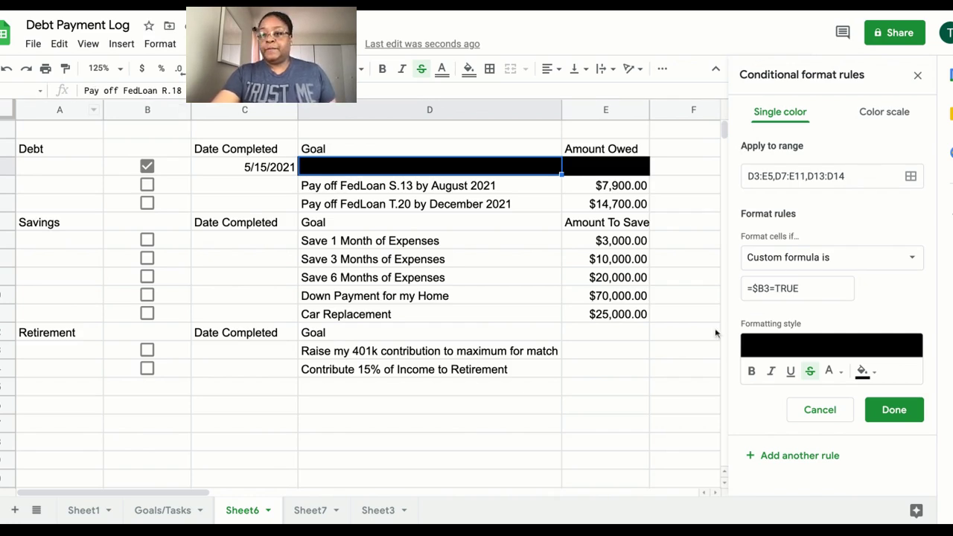
# Step: Set the rule's fill color back to none, save the rule and close the conditional formatting rules
pyautogui.click(864, 373)
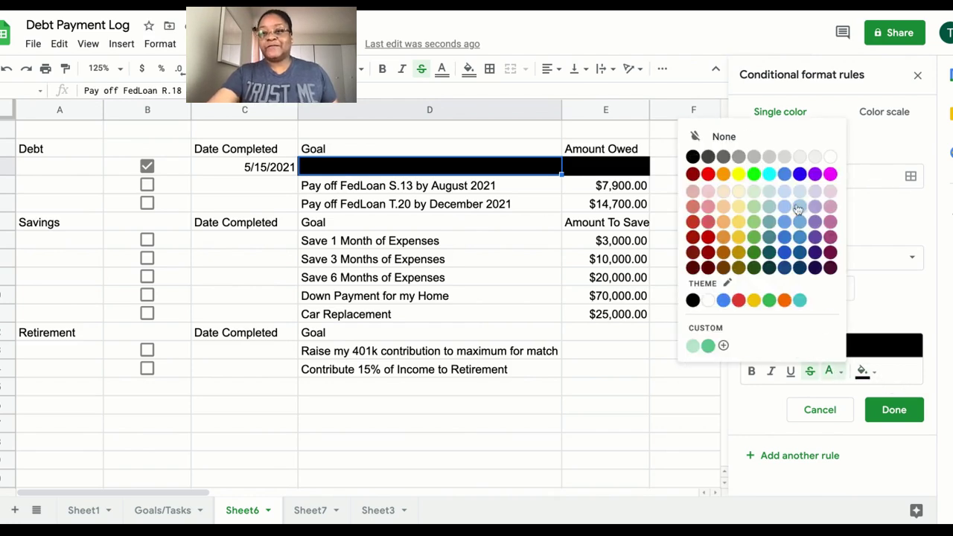
pyautogui.click(699, 136)
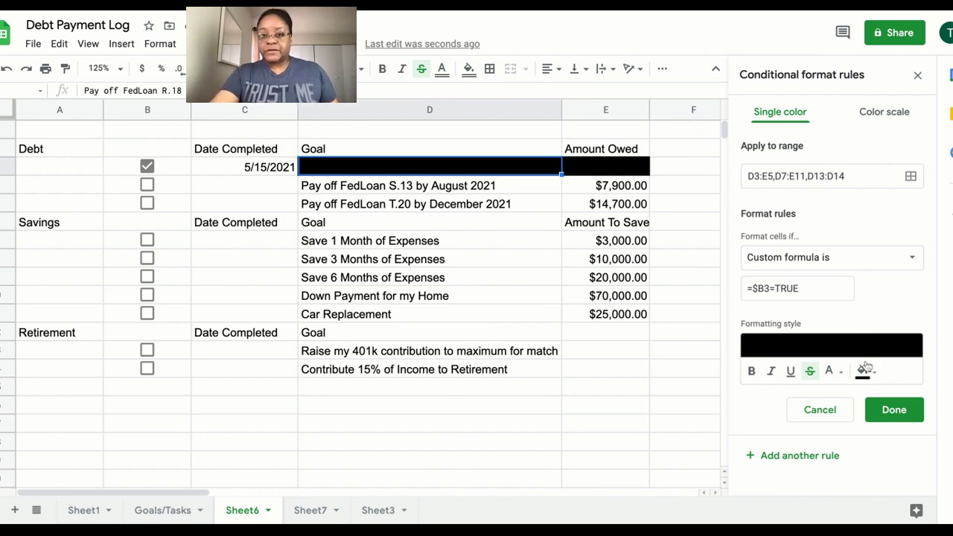
pyautogui.hotkey('shift', 'Right')
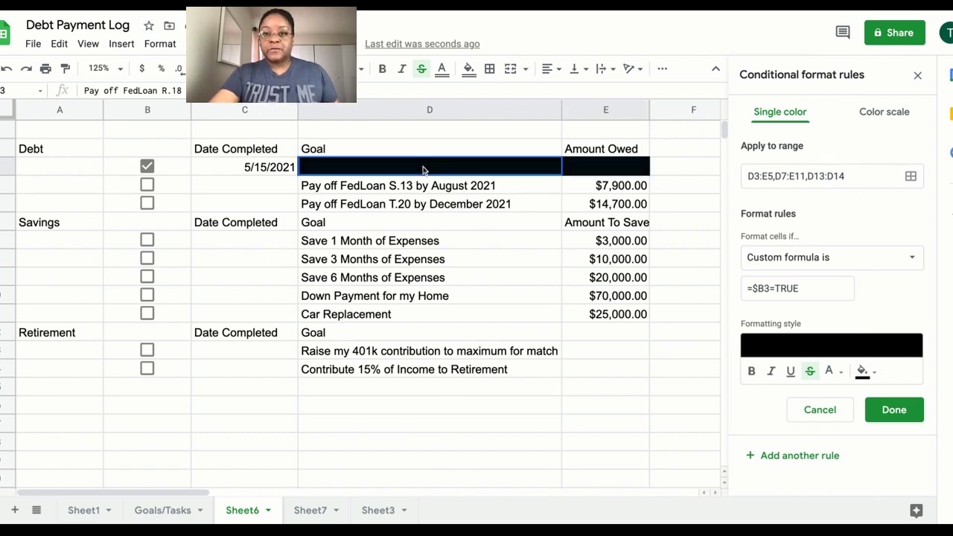
pyautogui.hotkey('shift', 'Down')
pyautogui.hotkey('shift', 'Down')
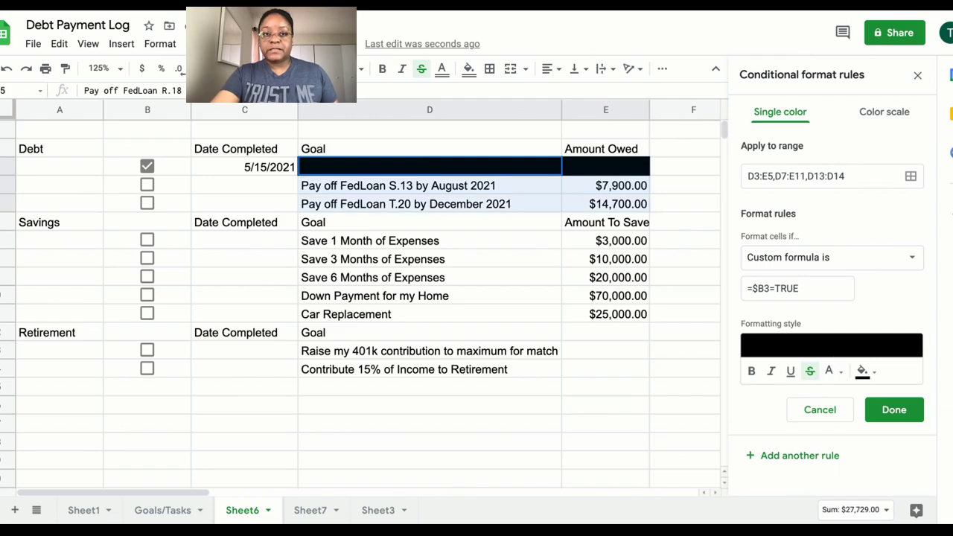
pyautogui.click(863, 372)
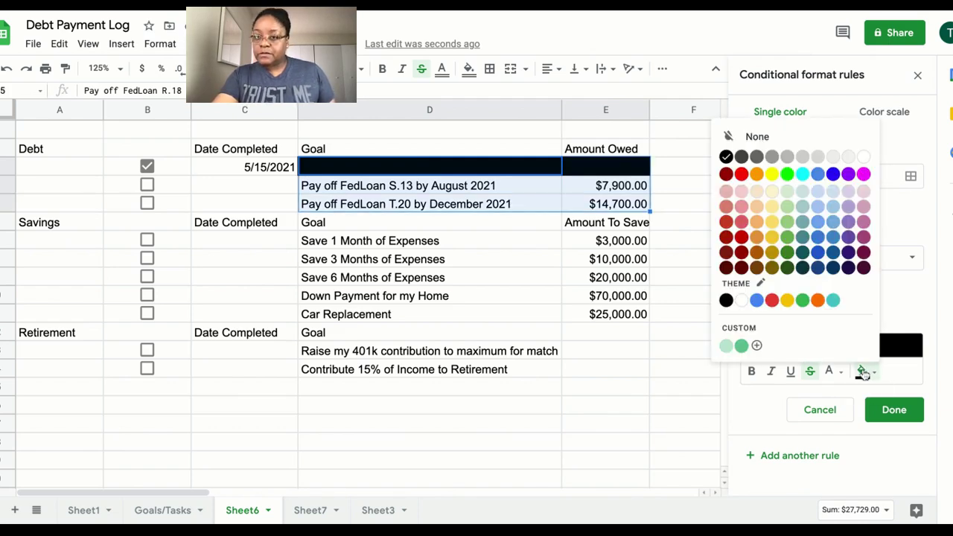
pyautogui.click(750, 141)
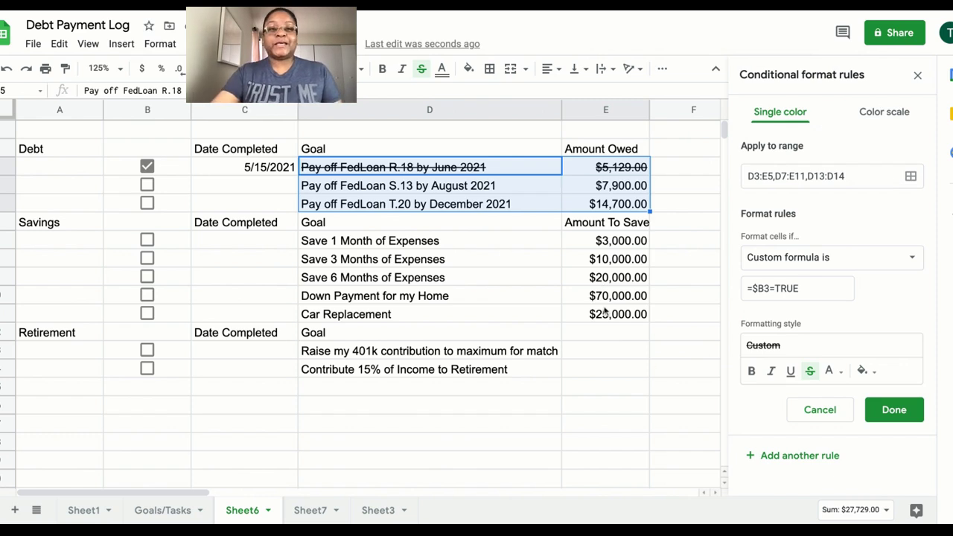
pyautogui.click(888, 415)
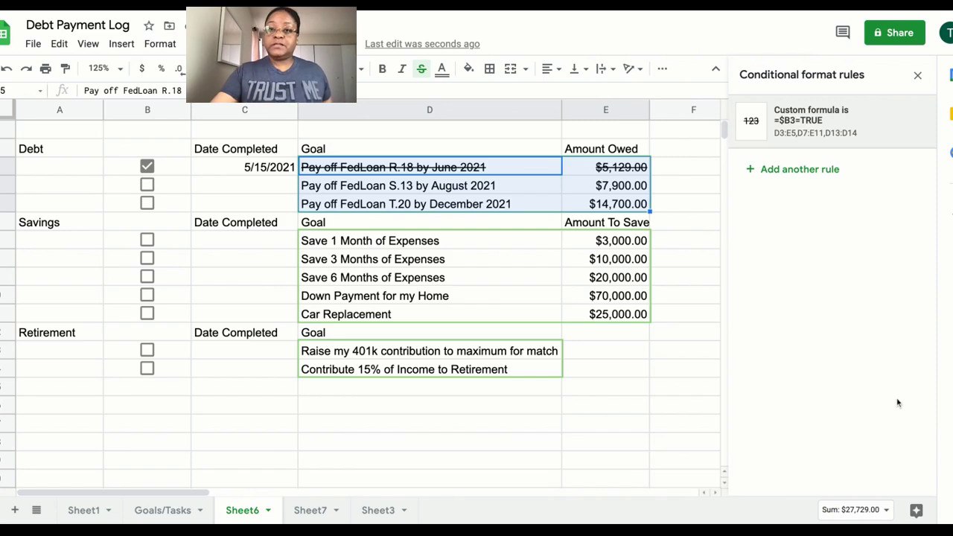
pyautogui.click(919, 77)
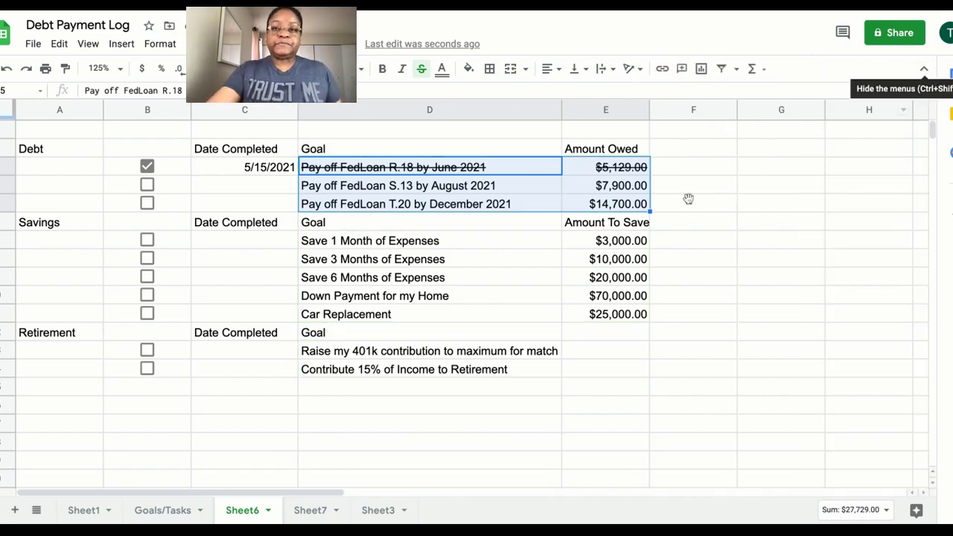
# Step: Merge the empty cells A1:E1 above the Debt section into one cell
pyautogui.click(45, 136)
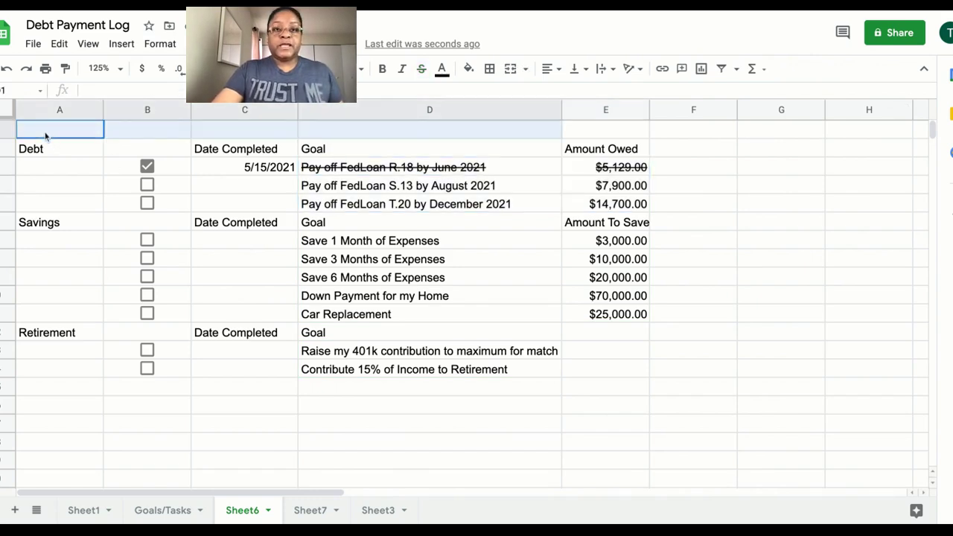
pyautogui.hotkey('shift', 'Right')
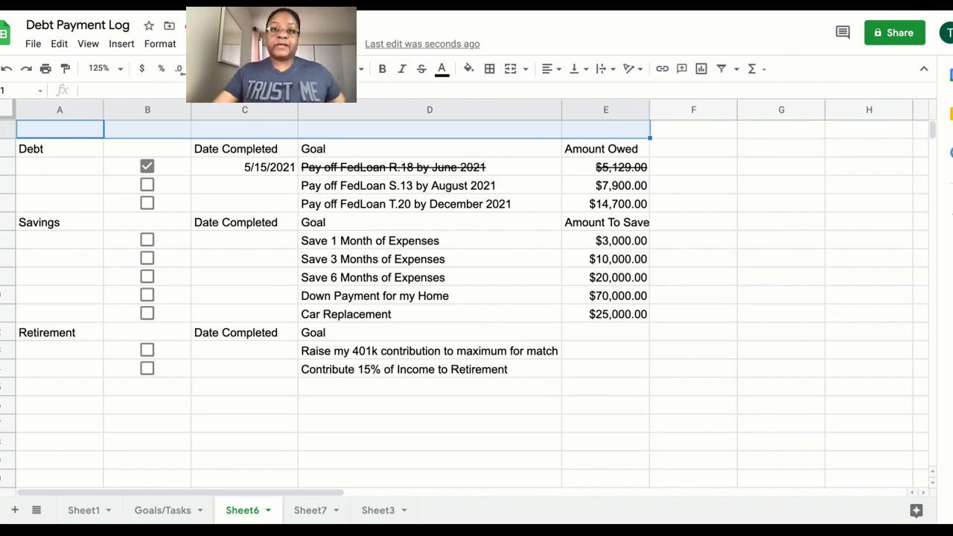
pyautogui.click(511, 72)
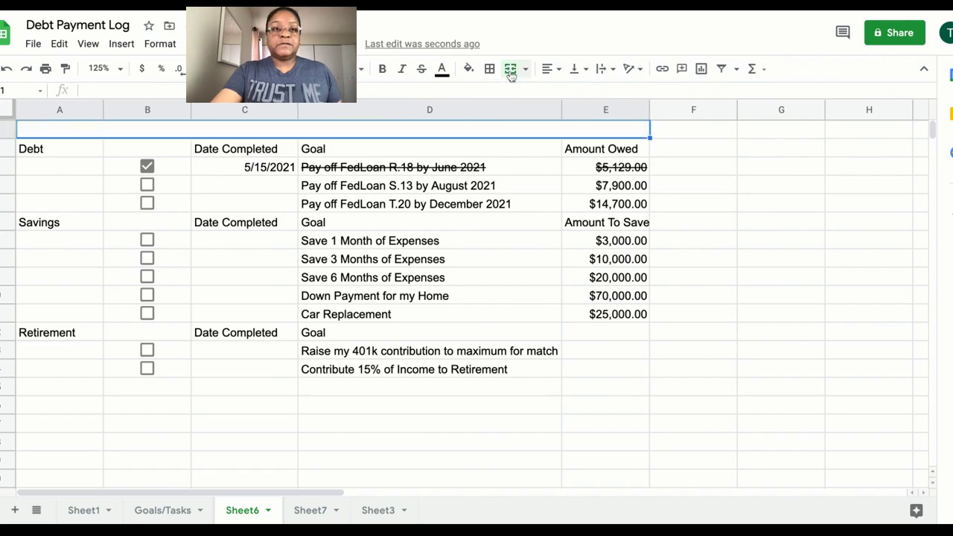
# Step: Set the font size of the merged top row to 18 and enter the title "Financial Goals"
pyautogui.click(361, 70)
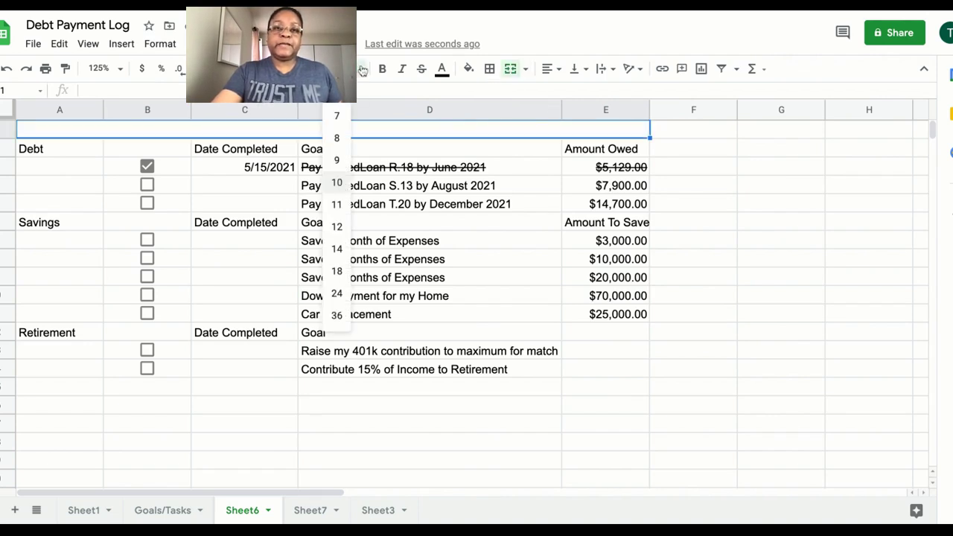
pyautogui.click(339, 269)
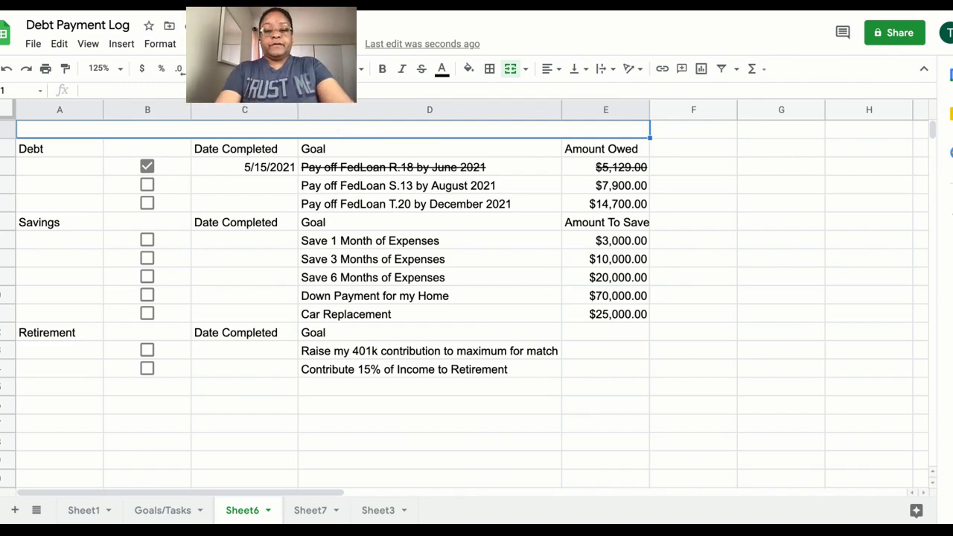
pyautogui.write('F')
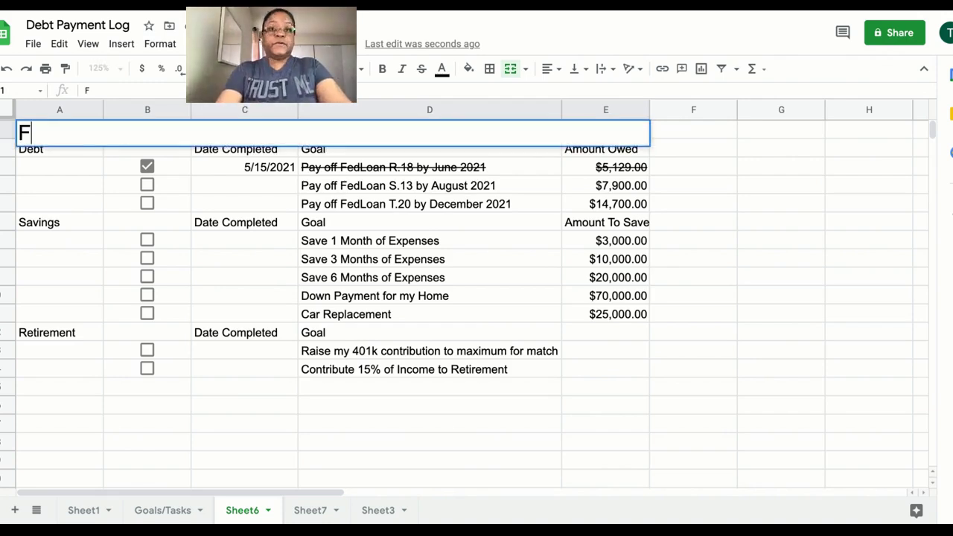
pyautogui.write('inancial')
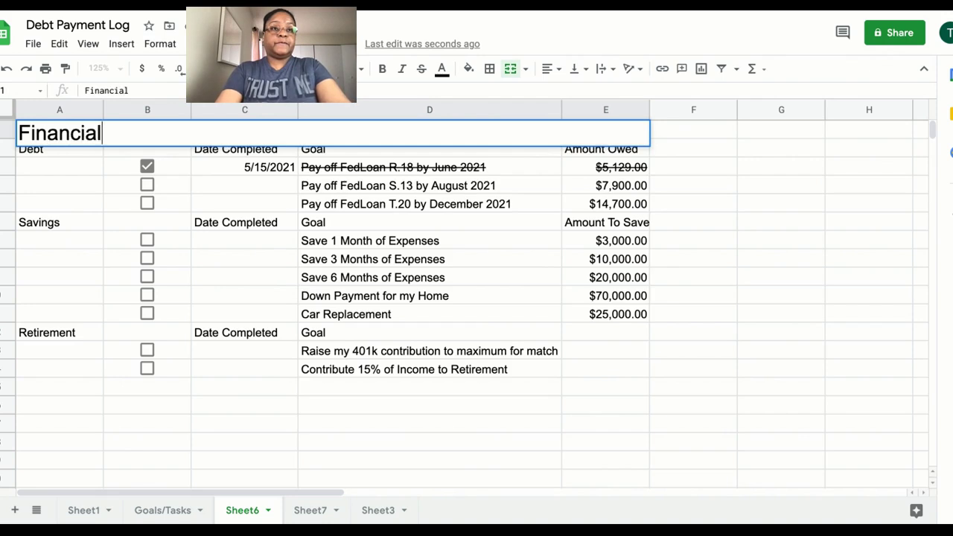
pyautogui.write(' Goals')
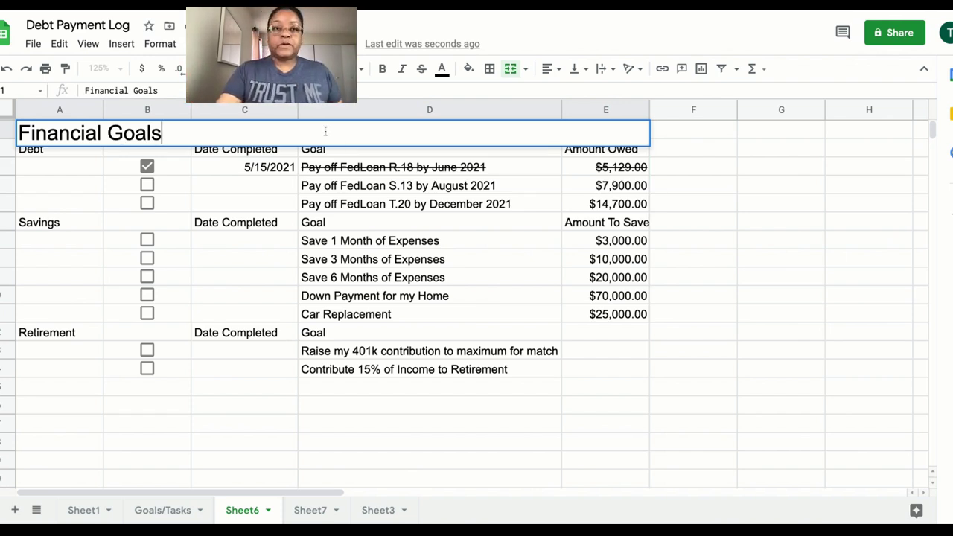
pyautogui.press('Return')
# Step: Center the Financial Goals title horizontally and fill its merged row with dark blue
pyautogui.click(290, 131)
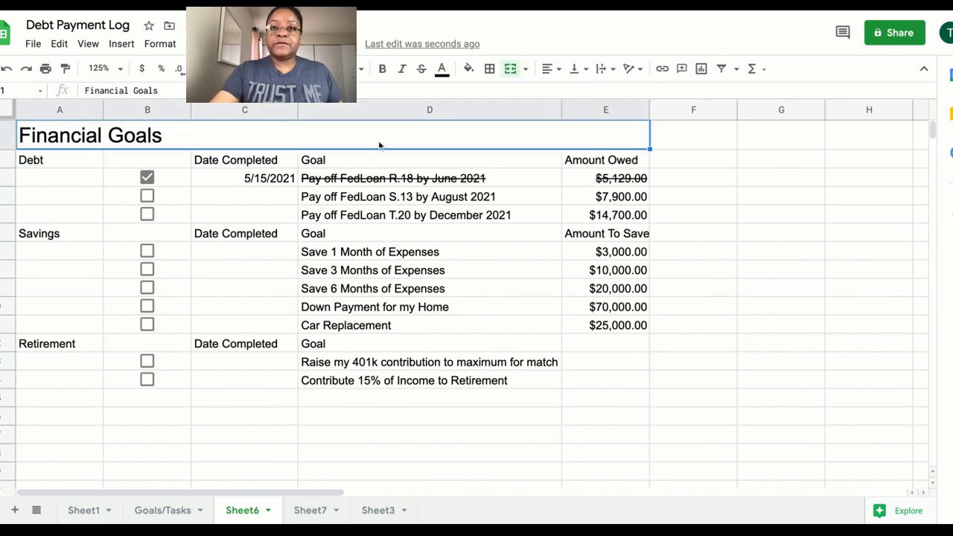
pyautogui.click(559, 71)
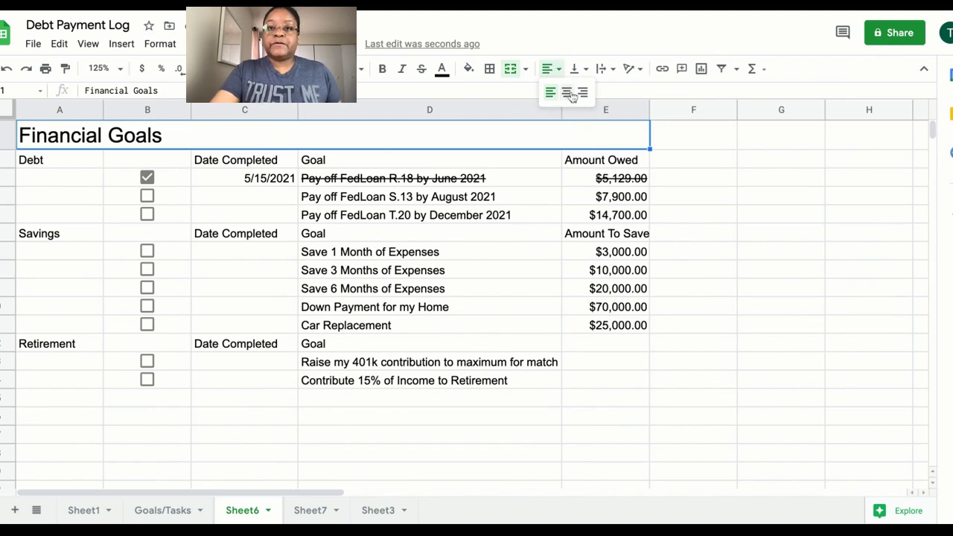
pyautogui.click(570, 91)
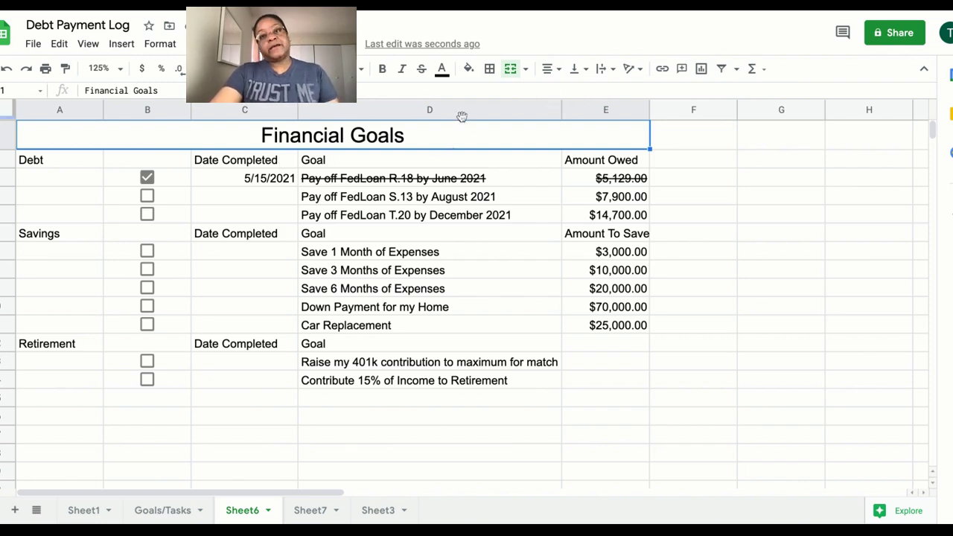
pyautogui.click(469, 69)
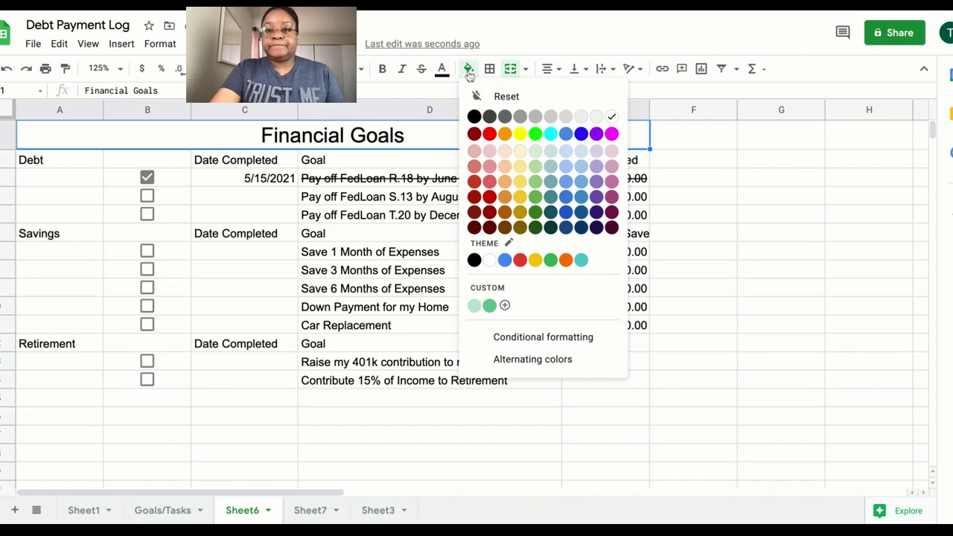
pyautogui.click(581, 213)
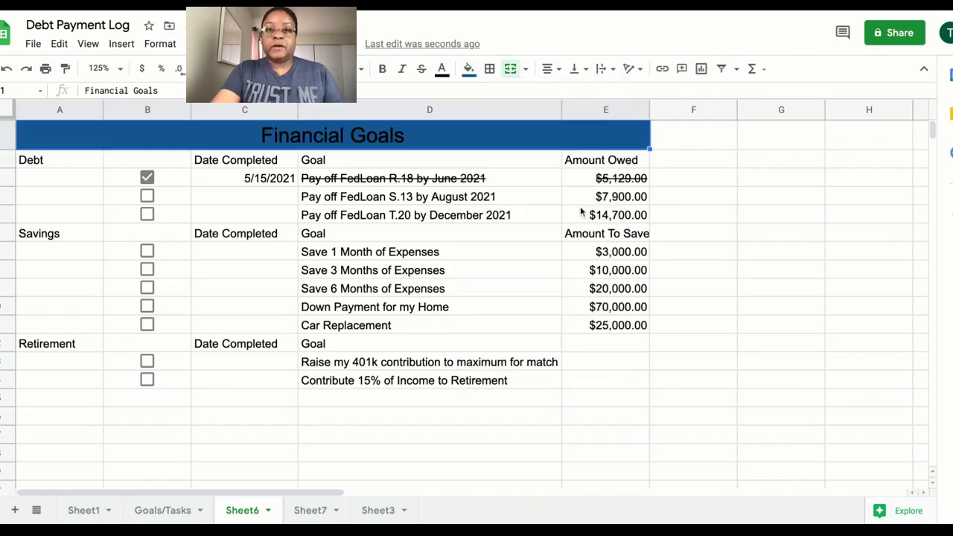
# Step: Set the text color of the Financial Goals title to white
pyautogui.click(443, 71)
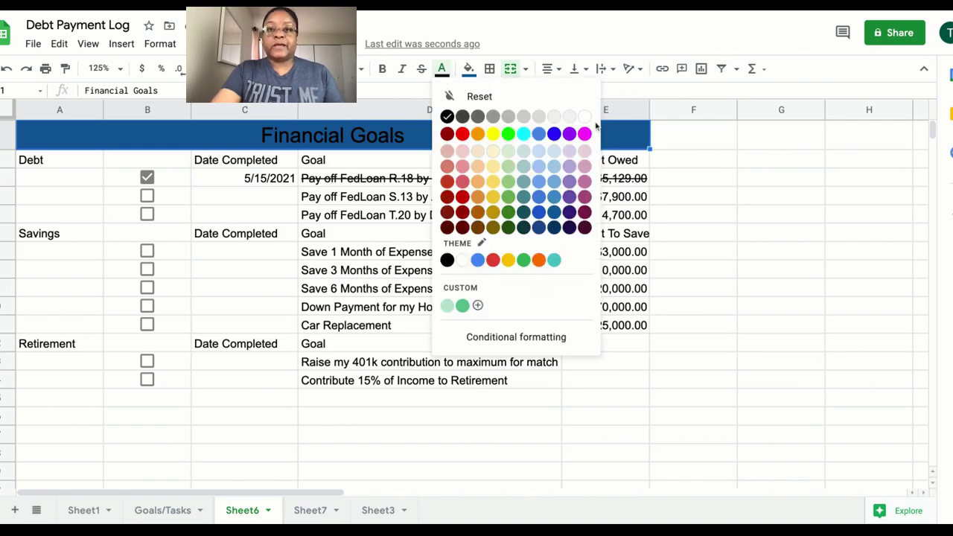
pyautogui.click(596, 125)
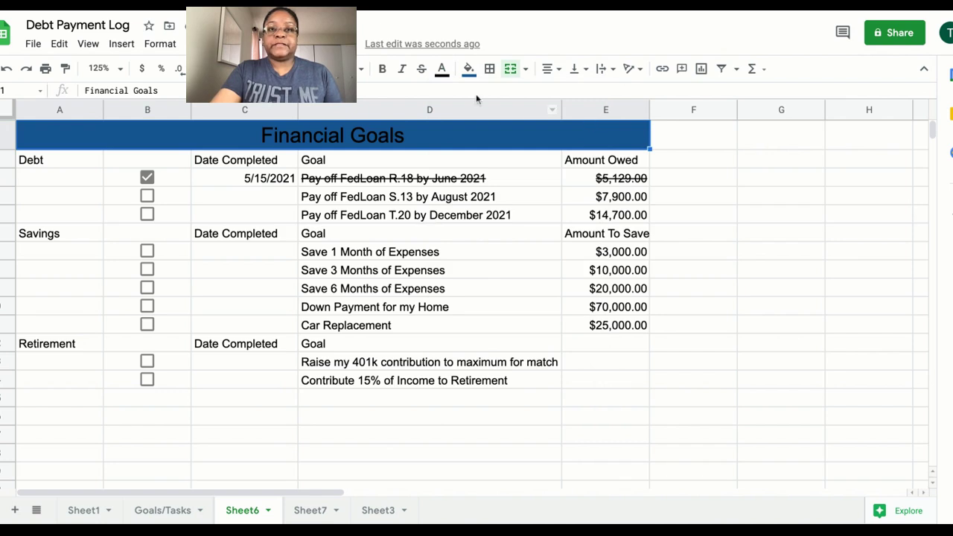
pyautogui.click(444, 73)
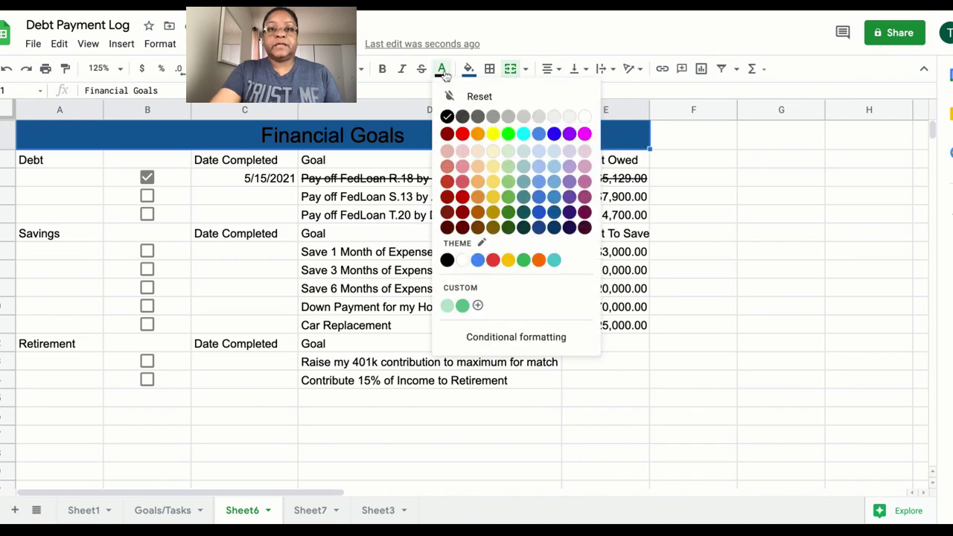
pyautogui.click(584, 117)
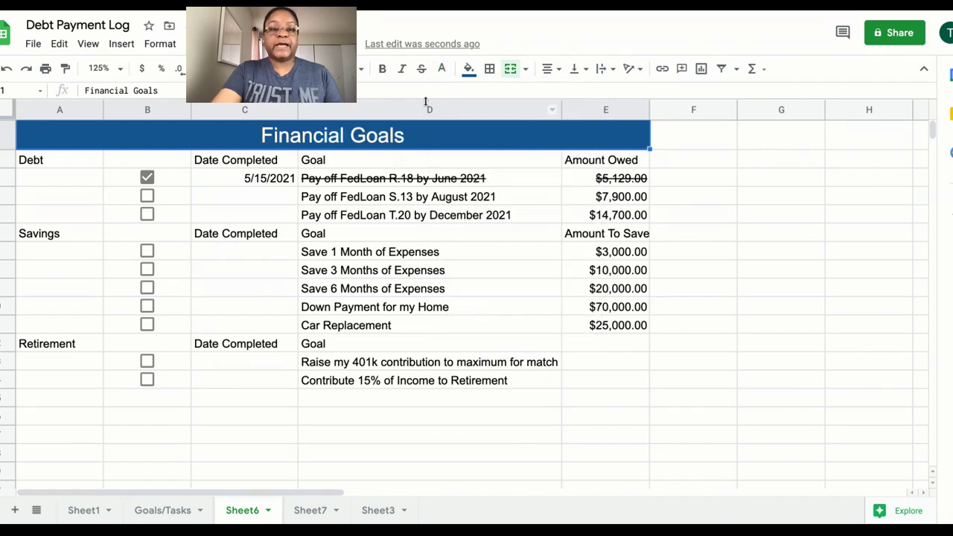
# Step: Make the Financial Goals title bold and change its row's fill to the darkest blue shade
pyautogui.click(383, 73)
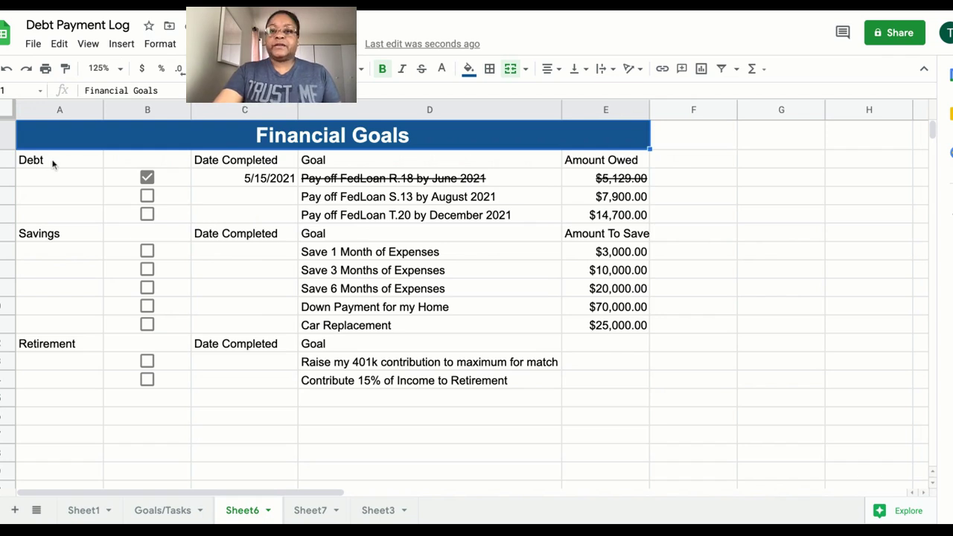
pyautogui.click(468, 69)
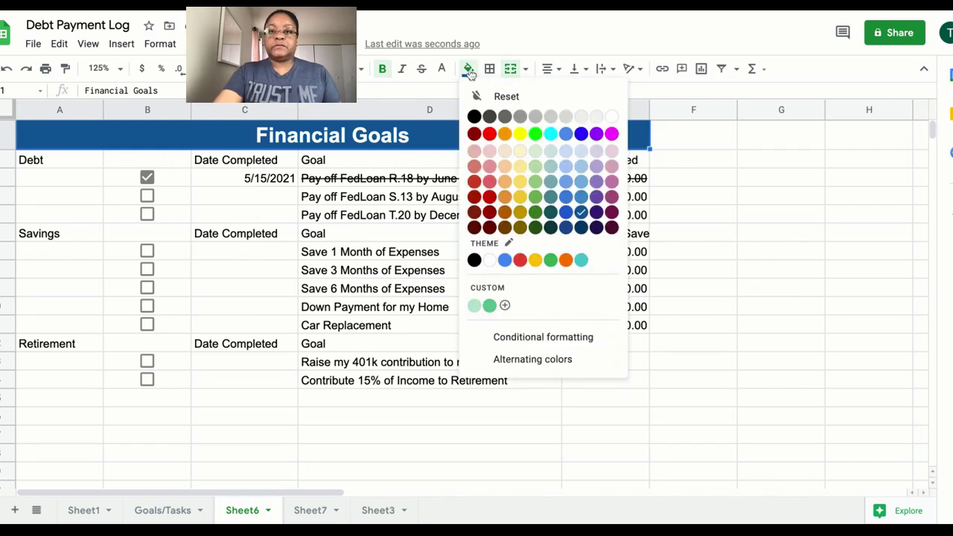
pyautogui.click(581, 228)
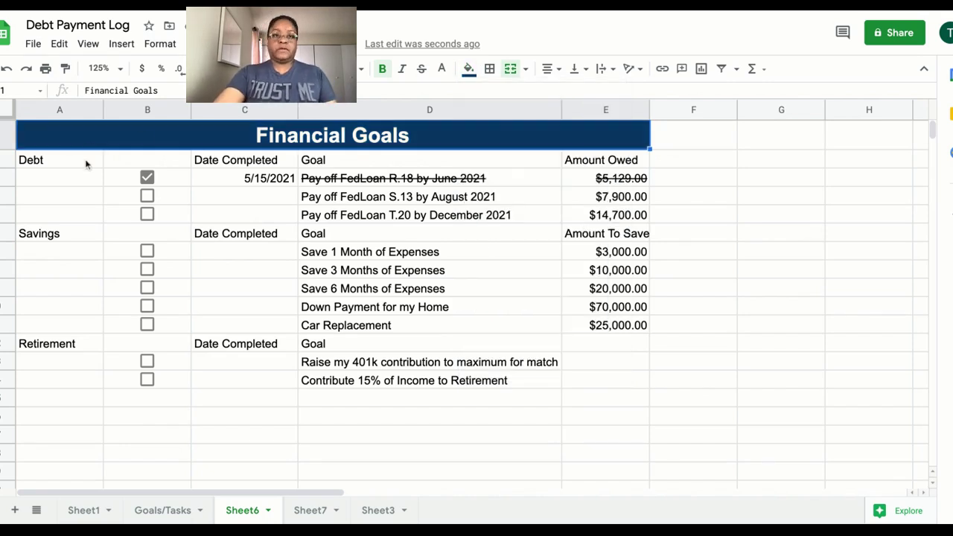
# Step: Merge the Debt label with the empty cells below it, A2:A5, into one cell
pyautogui.click(232, 165)
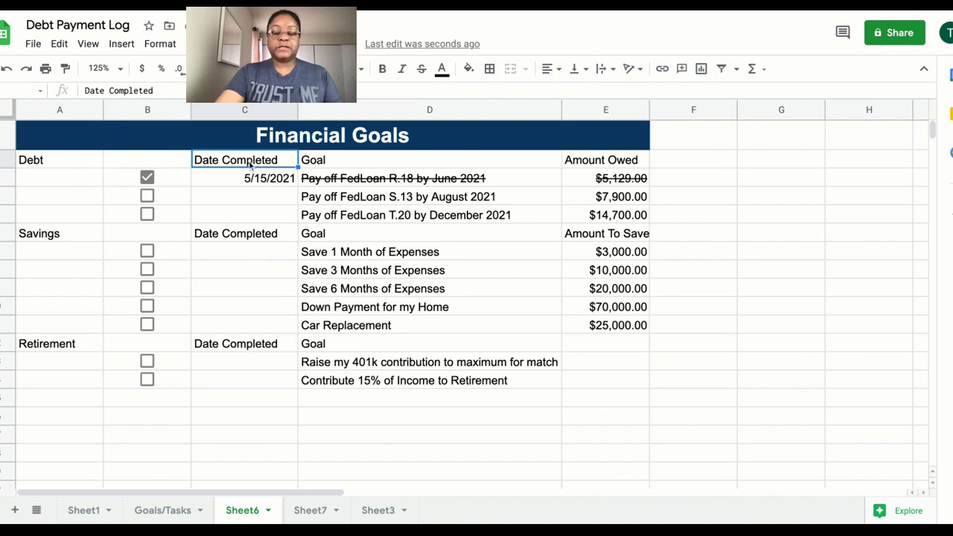
pyautogui.click(56, 166)
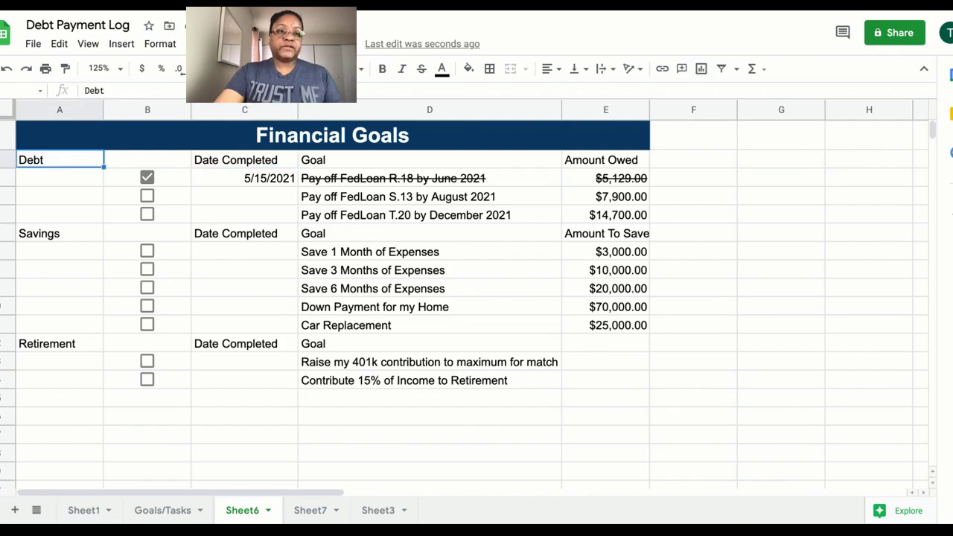
pyautogui.hotkey('shift', 'Down')
pyautogui.hotkey('shift', 'Down')
pyautogui.hotkey('shift', 'Down')
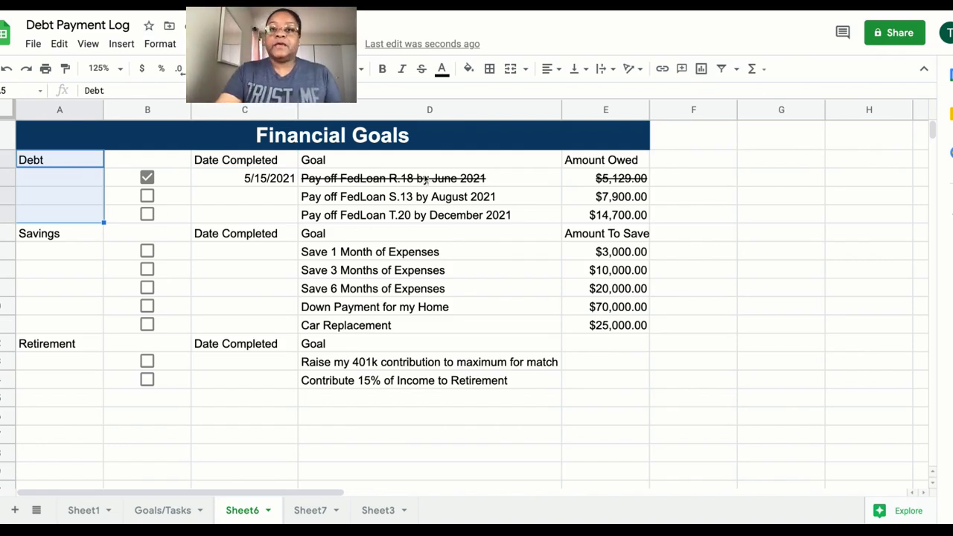
pyautogui.click(511, 70)
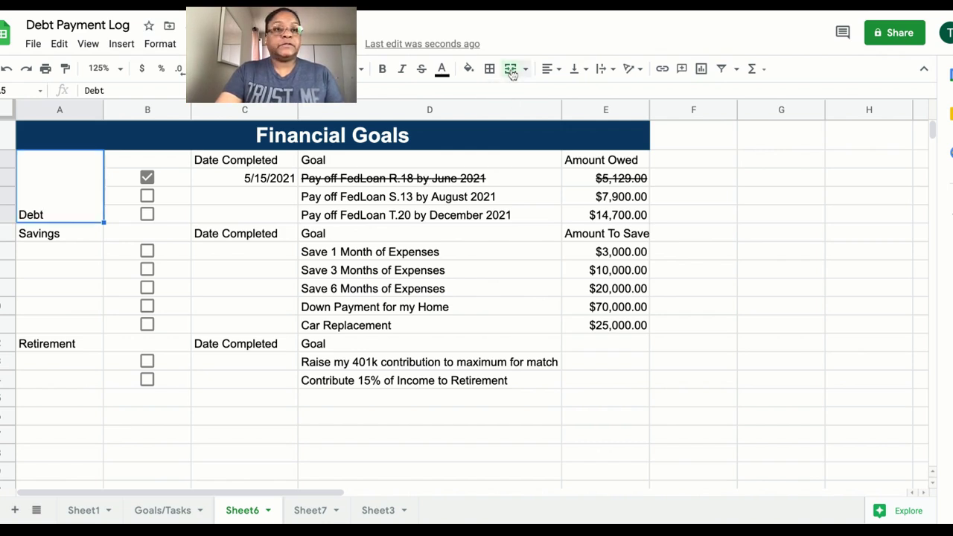
# Step: Center the Debt label horizontally in its merged cell and rotate its text to read vertically upward
pyautogui.click(561, 71)
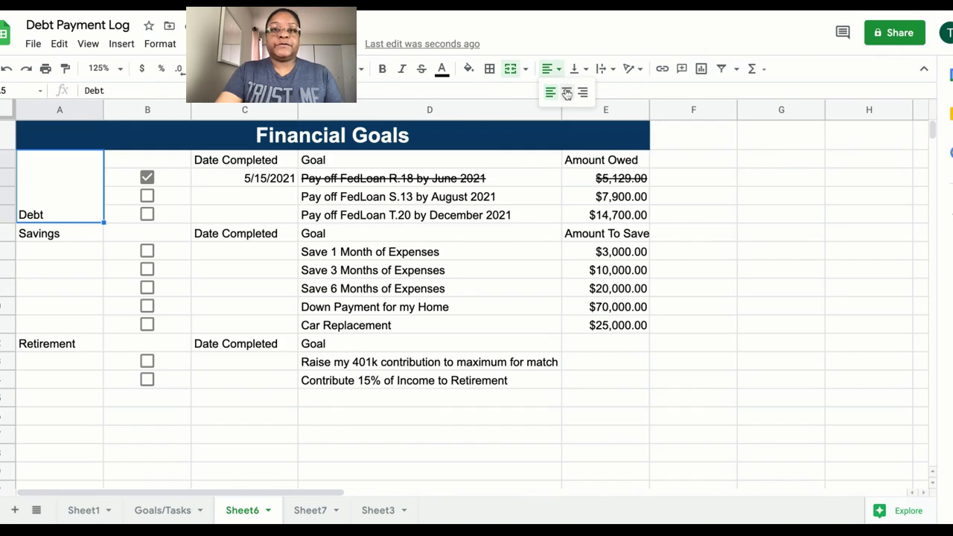
pyautogui.click(566, 91)
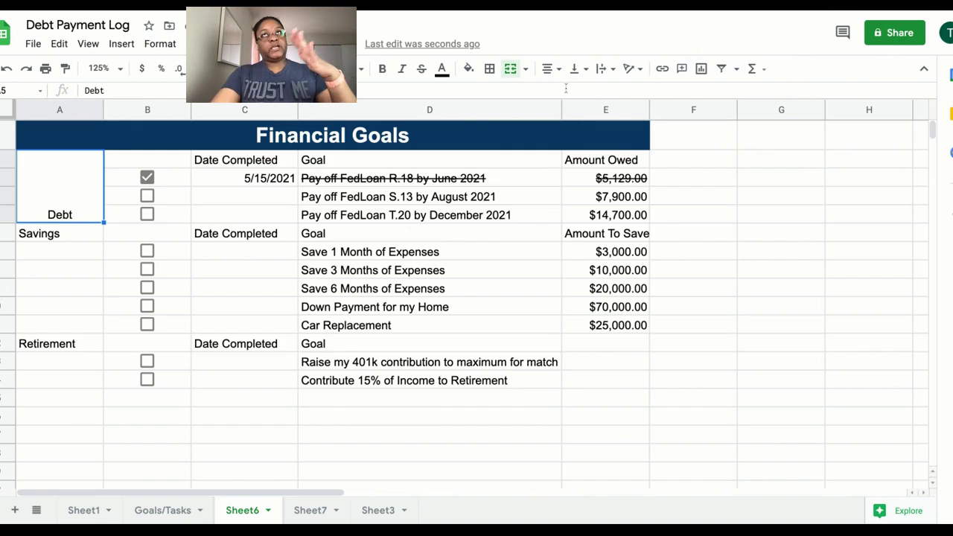
pyautogui.click(630, 69)
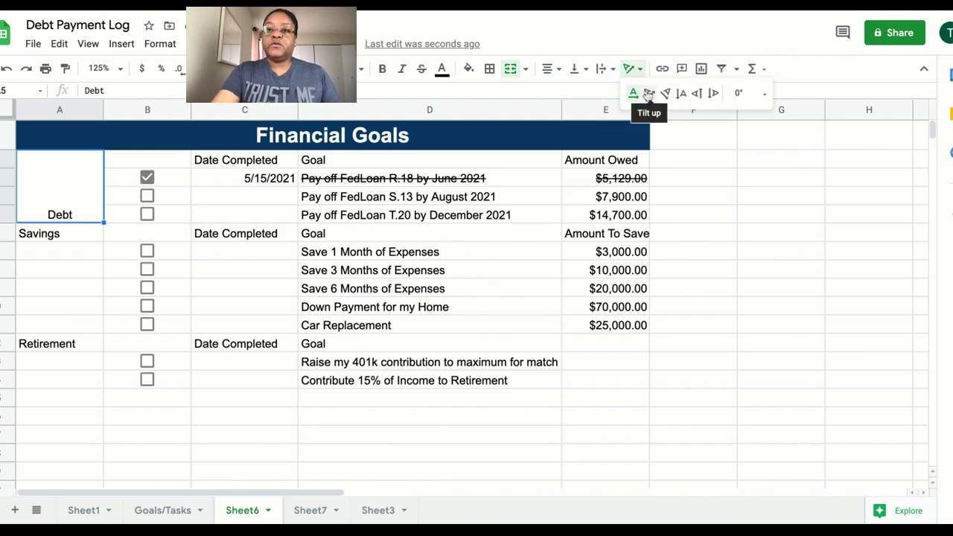
pyautogui.click(649, 94)
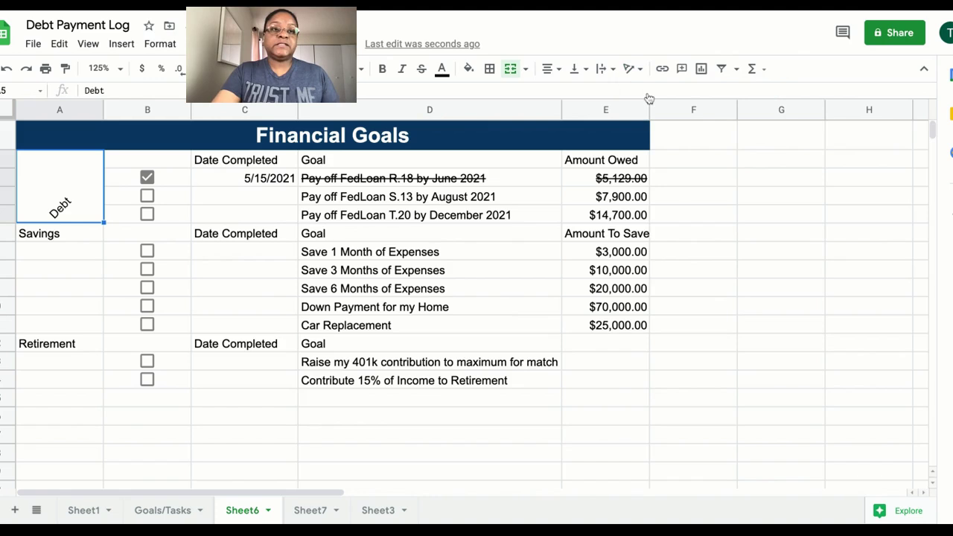
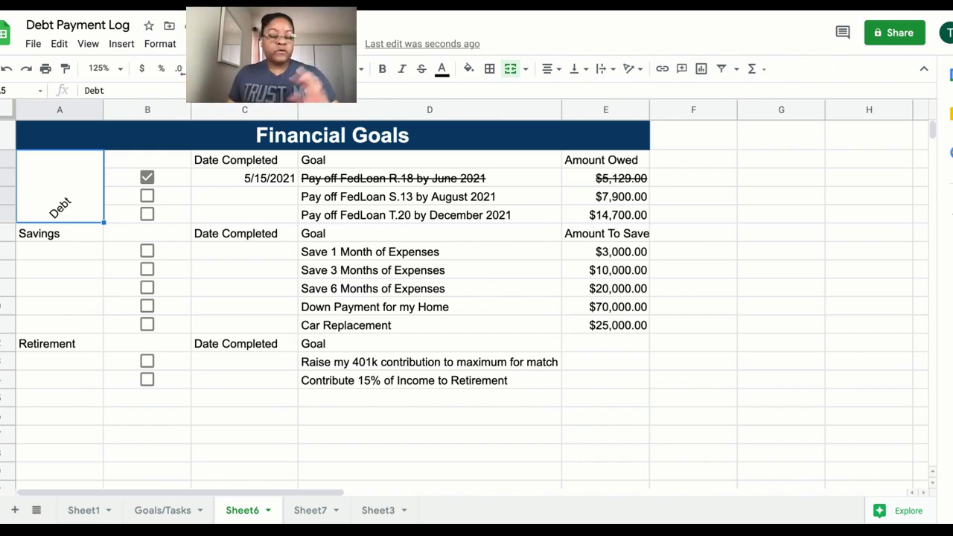
pyautogui.click(630, 69)
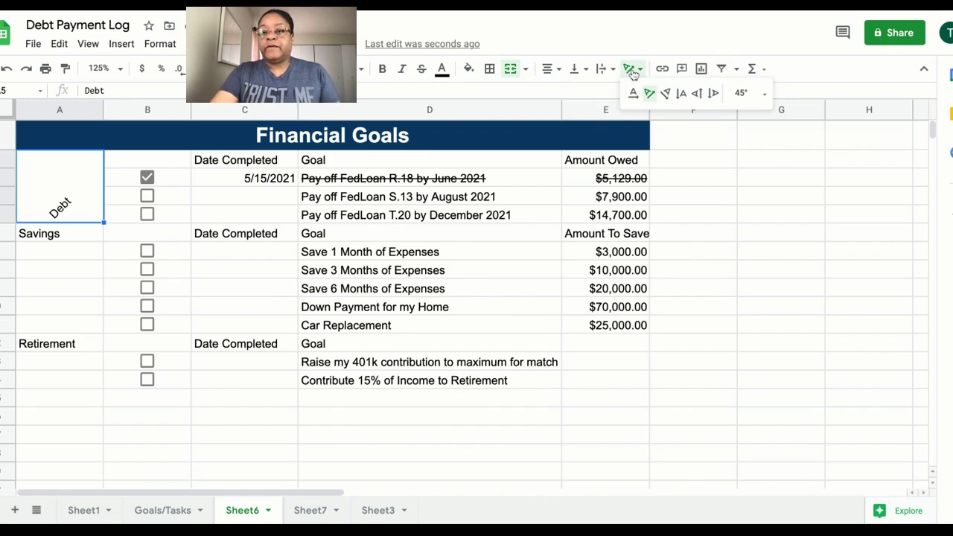
pyautogui.click(681, 94)
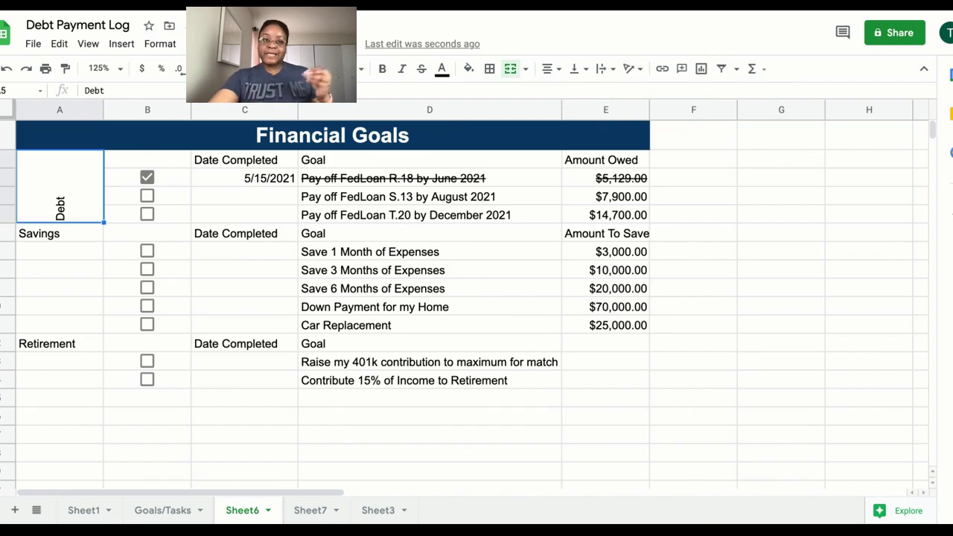
# Step: Merge the Savings label with the empty cells below it, A6:A11, into one cell
pyautogui.click(75, 240)
pyautogui.hotkey('shift', 'Down')
pyautogui.hotkey('shift', 'Down')
pyautogui.hotkey('shift', 'Down')
pyautogui.hotkey('shift', 'Down')
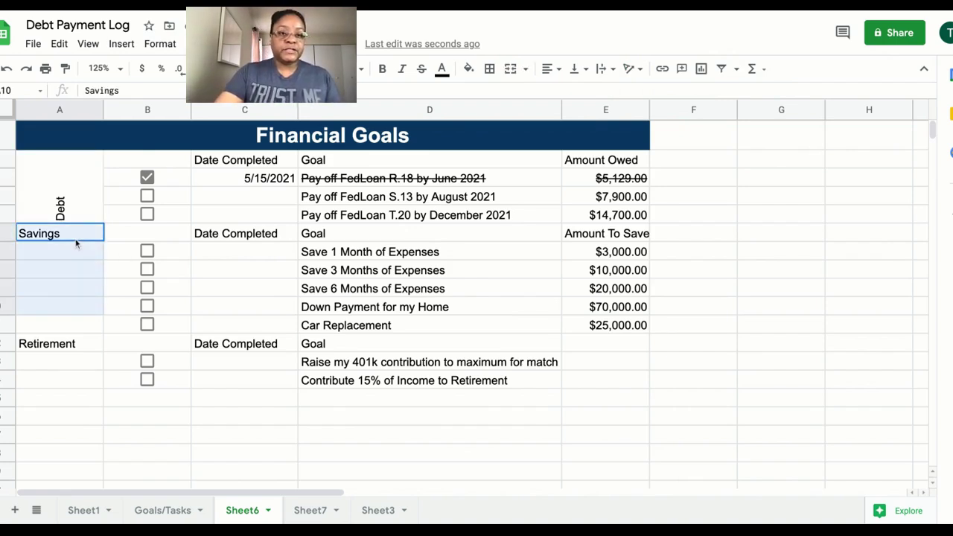
pyautogui.hotkey('shift', 'Down')
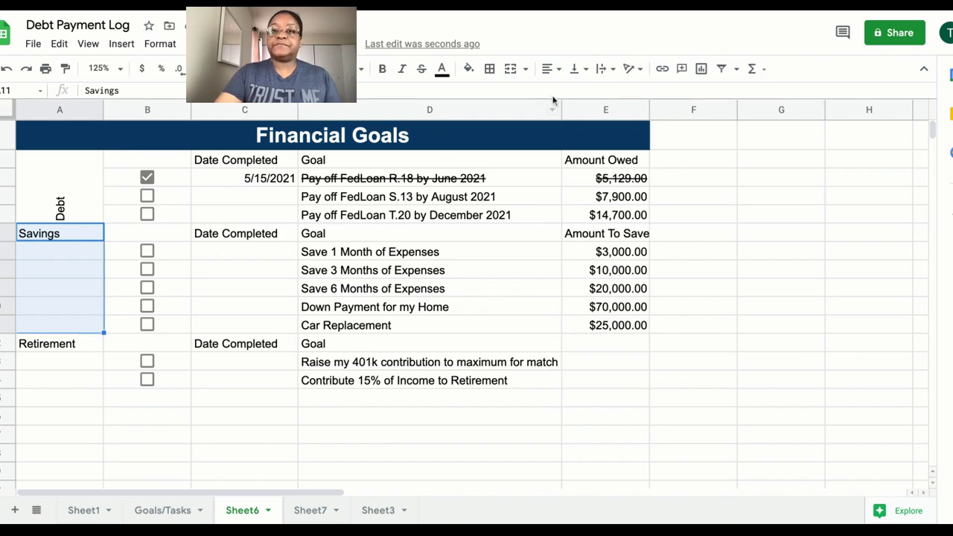
pyautogui.click(511, 69)
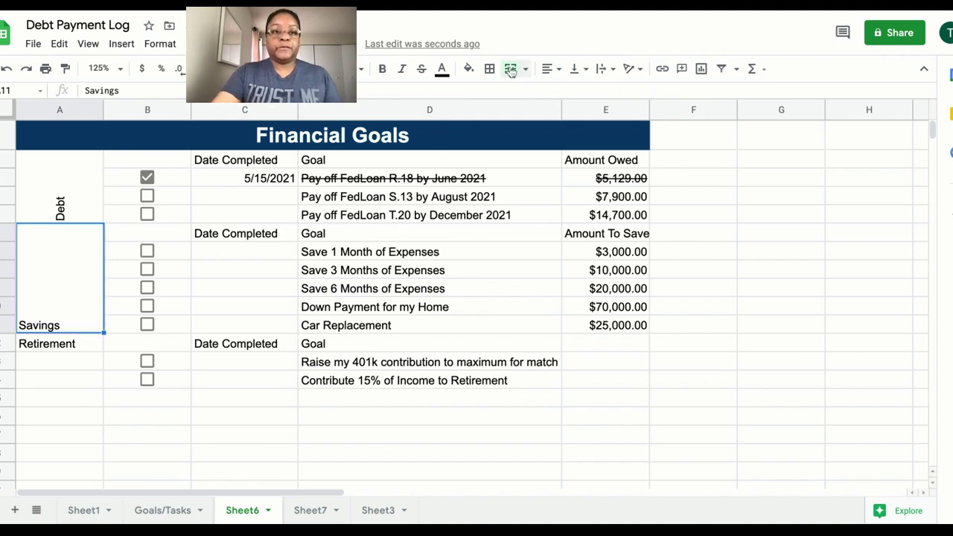
# Step: Center the Savings label horizontally in its merged cell and rotate its text up to read vertically
pyautogui.click(551, 69)
pyautogui.click(567, 92)
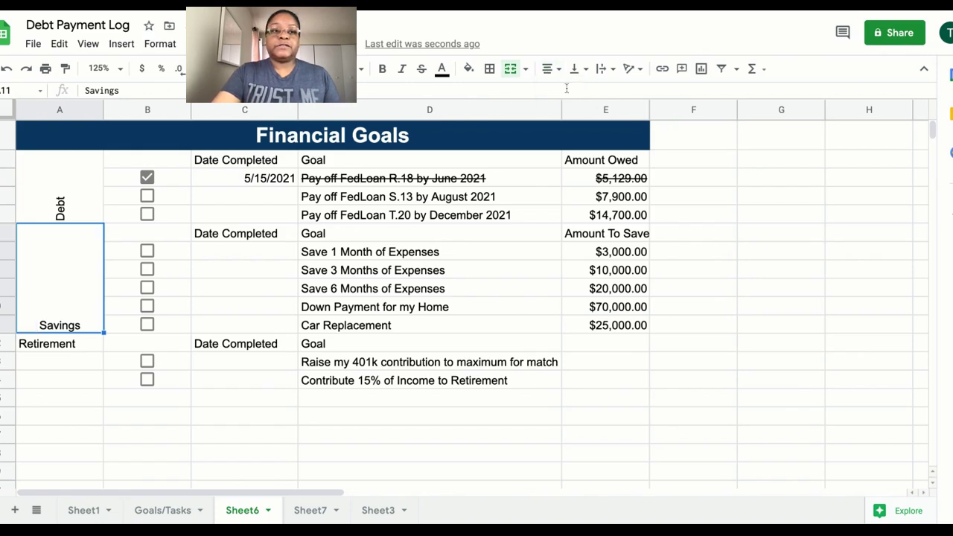
pyautogui.click(633, 69)
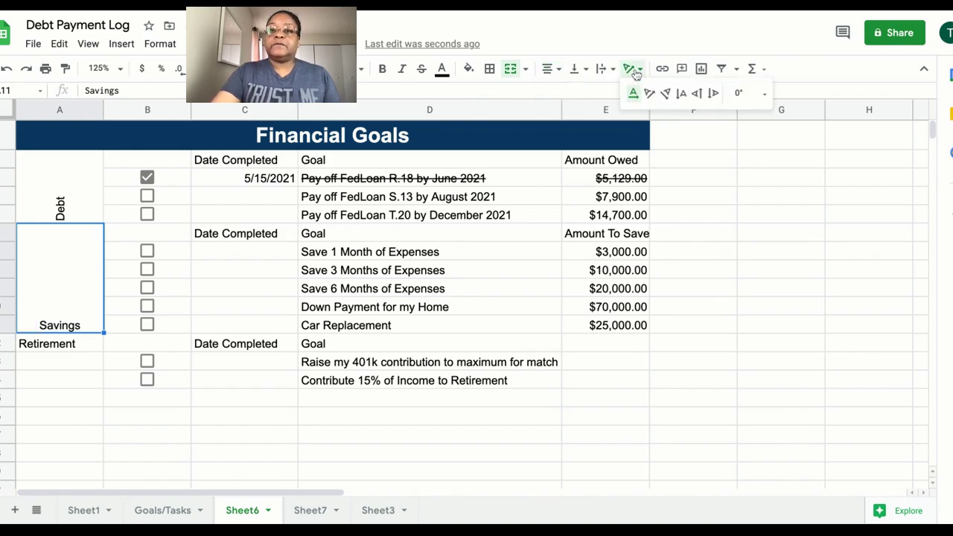
pyautogui.click(697, 94)
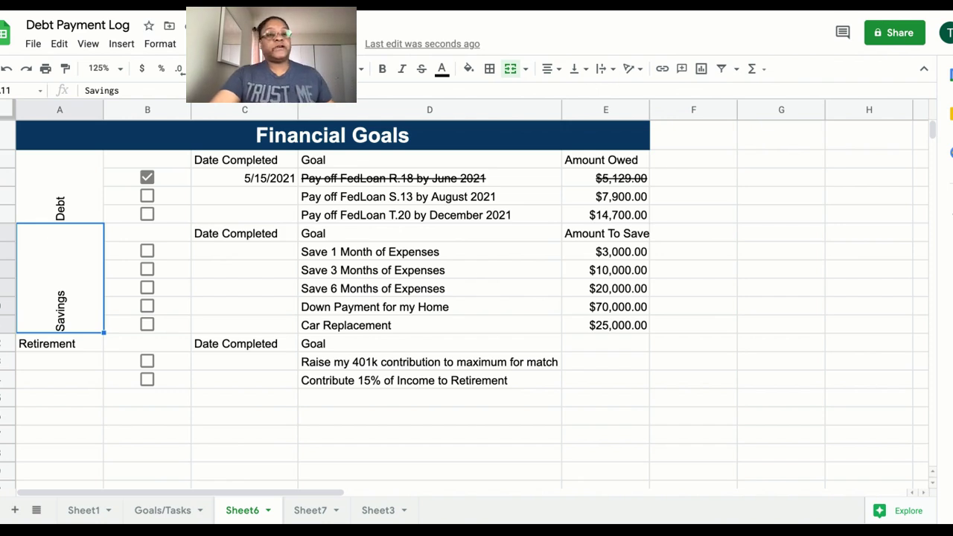
# Step: Merge the Retirement label with the two empty cells below it, A12:A14, into one cell
pyautogui.click(58, 348)
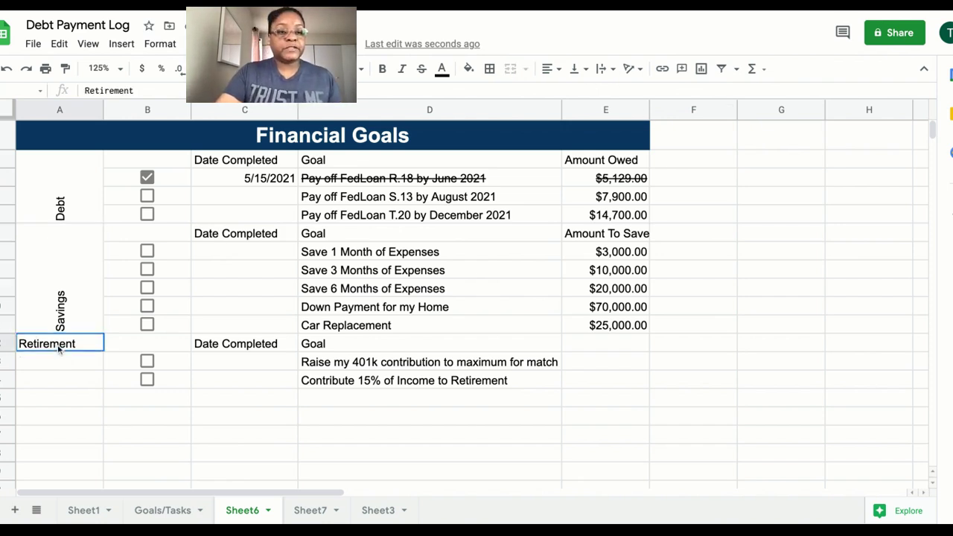
pyautogui.hotkey('shift', 'Down')
pyautogui.hotkey('shift', 'Down')
pyautogui.hotkey('shift', 'Down')
pyautogui.hotkey('shift', 'Up')
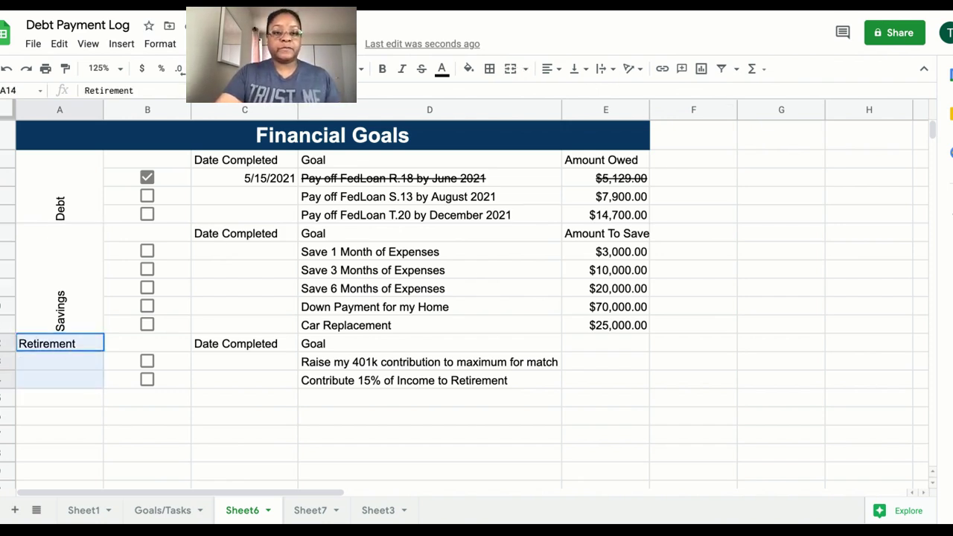
pyautogui.click(512, 68)
# Step: Center the Retirement label horizontally in its merged cell and rotate its text up to read vertically
pyautogui.click(554, 72)
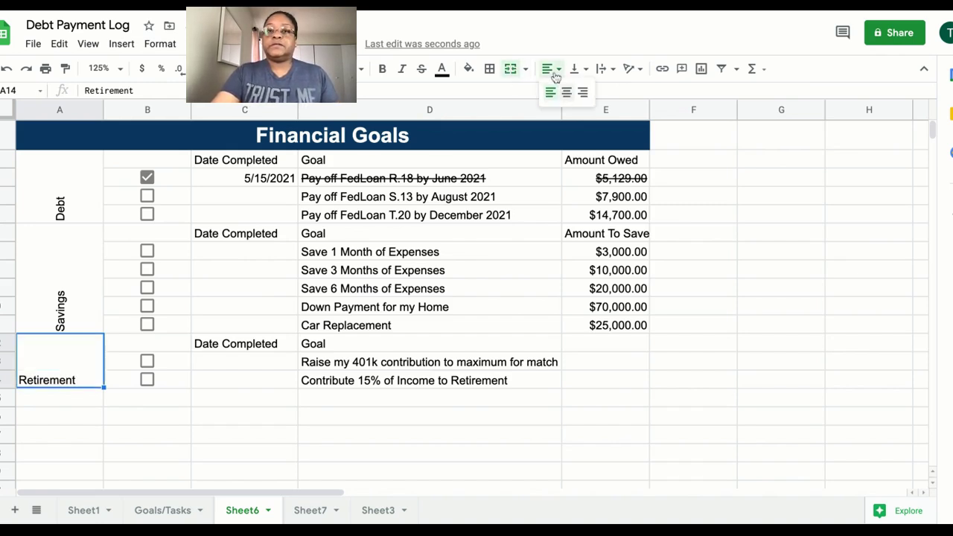
pyautogui.click(567, 93)
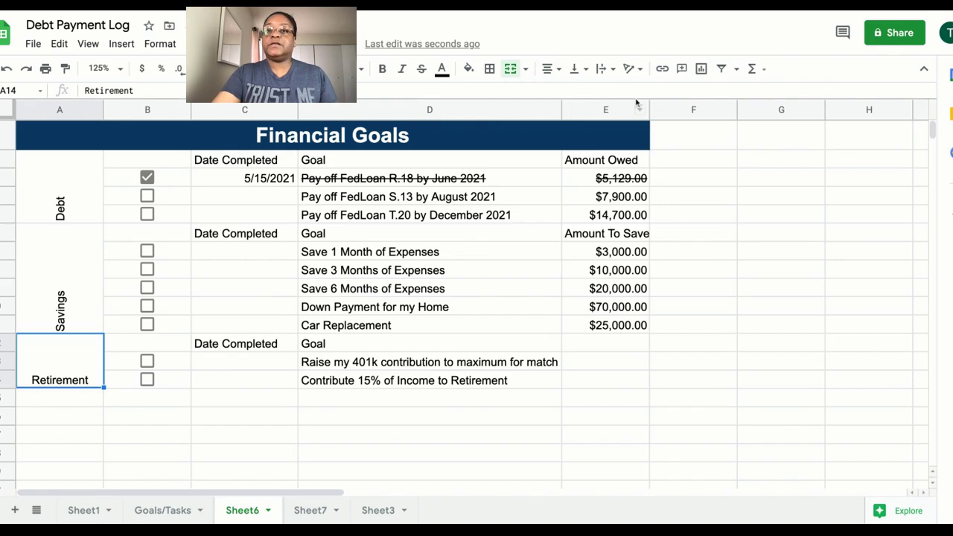
pyautogui.click(633, 70)
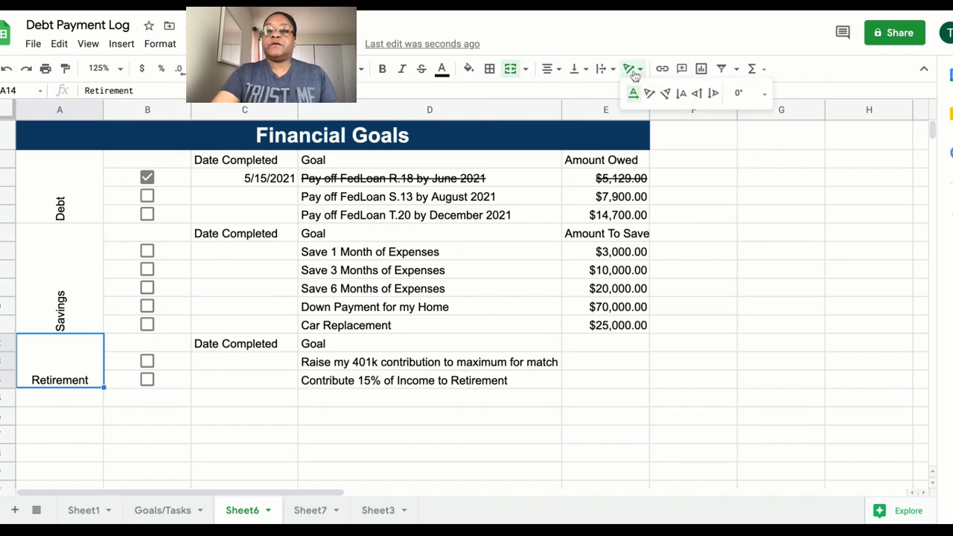
pyautogui.click(697, 94)
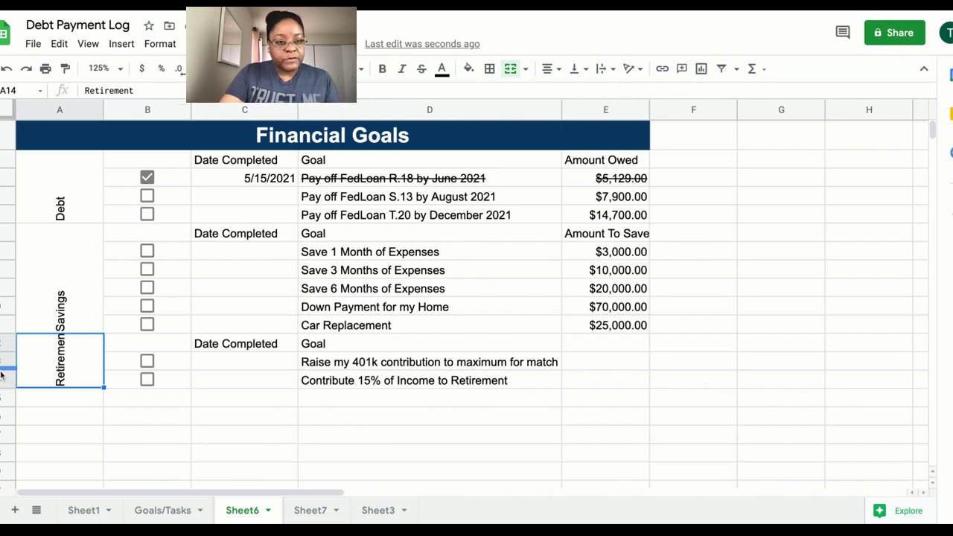
# Step: Increase the heights of the three Retirement rows slightly so the rotated label fits inside its merged cell
pyautogui.moveTo(1, 368); pyautogui.dragTo(2, 372)
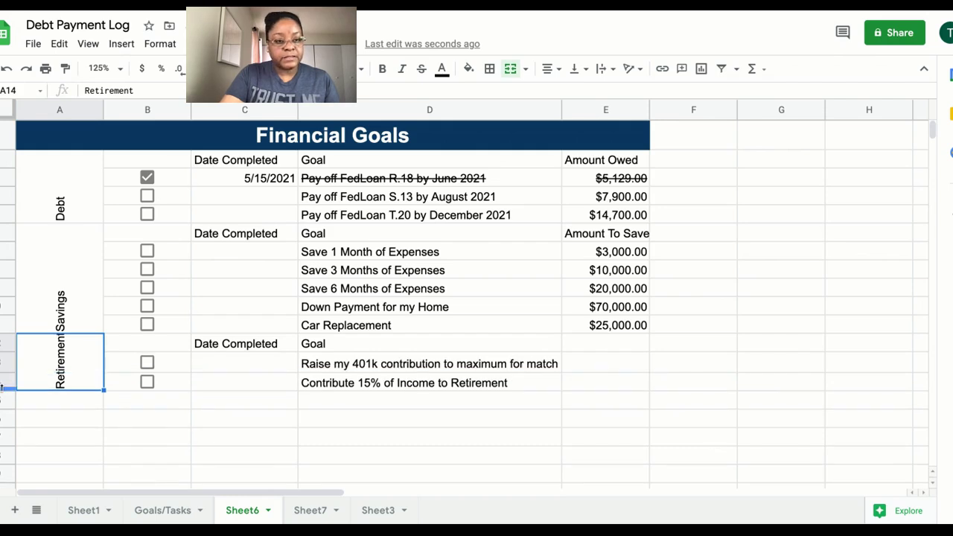
pyautogui.moveTo(1, 389); pyautogui.dragTo(1, 395)
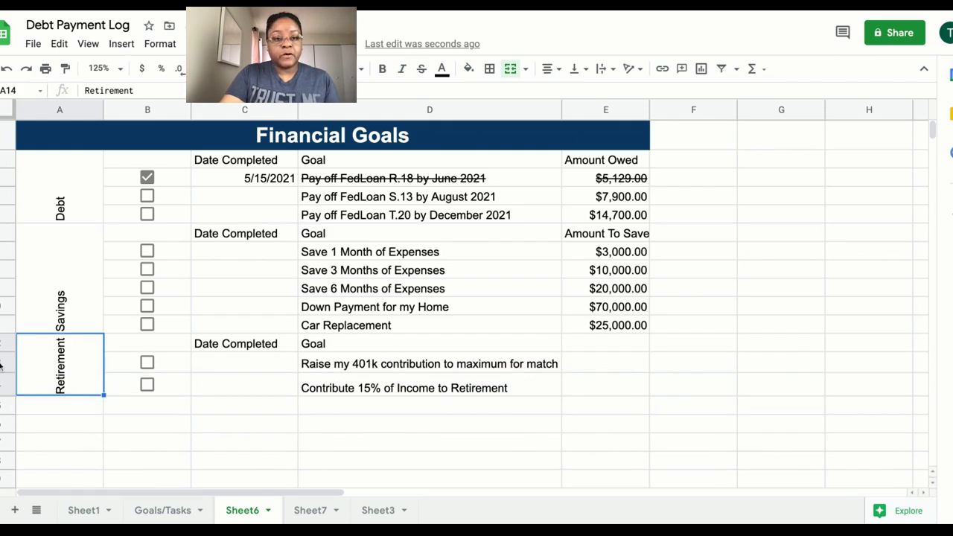
pyautogui.moveTo(3, 349); pyautogui.dragTo(2, 352)
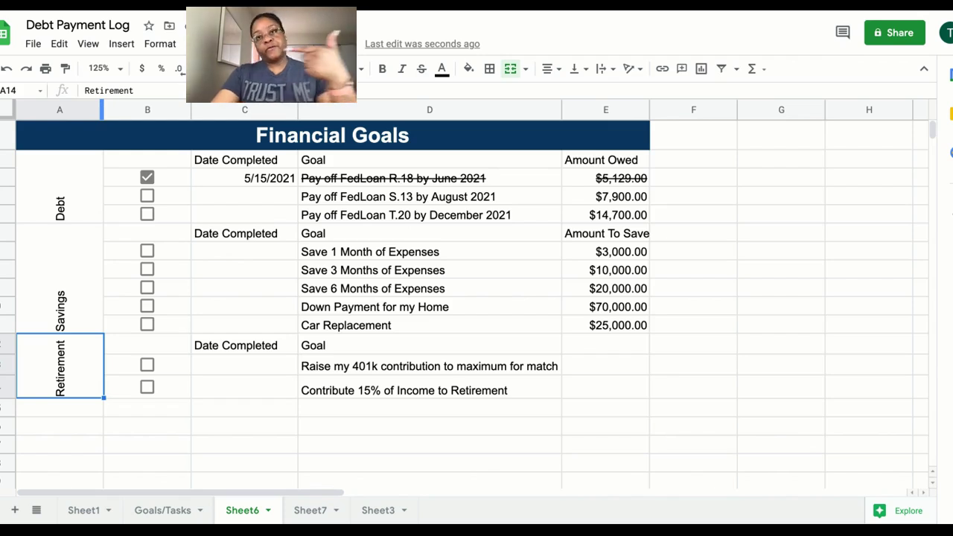
# Step: Narrow column A so it fits closely around the rotated Debt, Savings and Retirement labels
pyautogui.moveTo(102, 110); pyautogui.dragTo(176, 109)
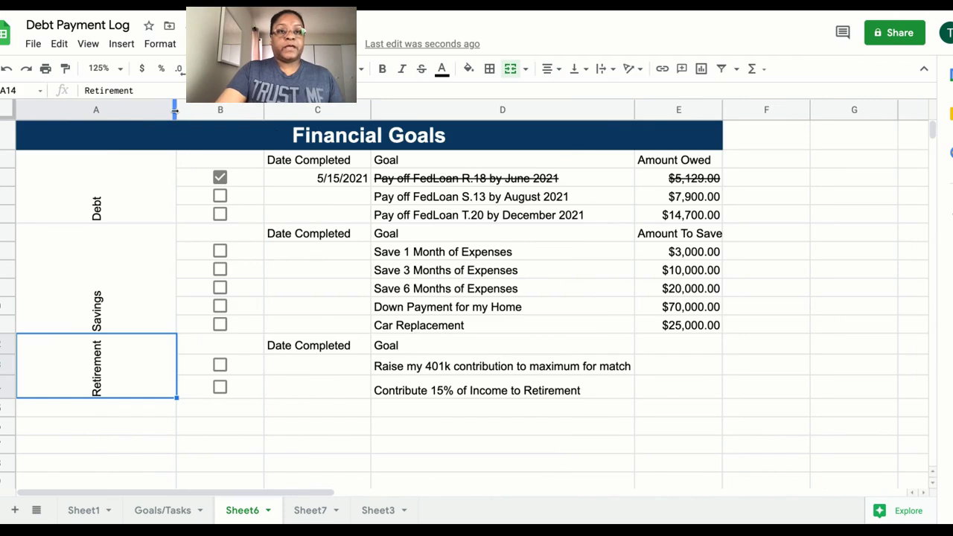
pyautogui.moveTo(175, 110); pyautogui.dragTo(65, 110)
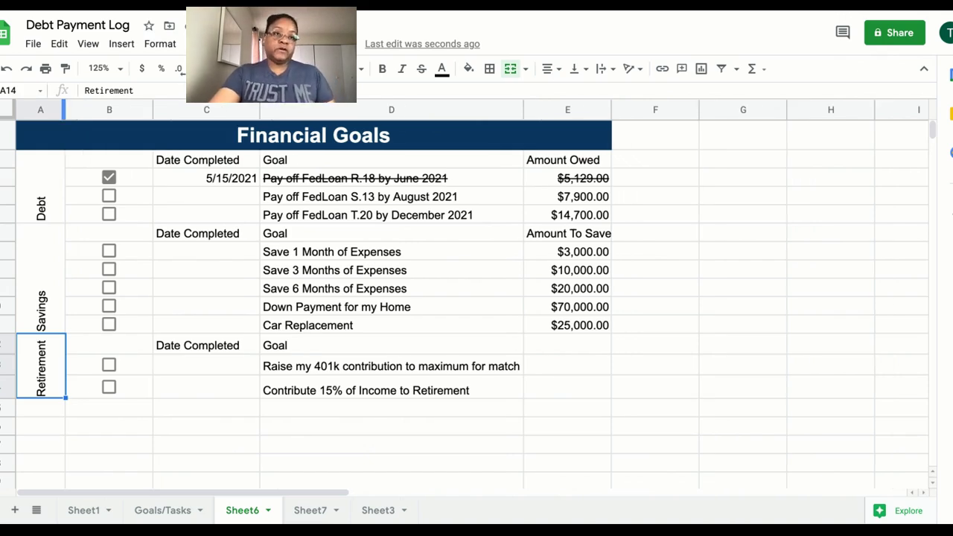
pyautogui.moveTo(64, 109); pyautogui.dragTo(58, 110)
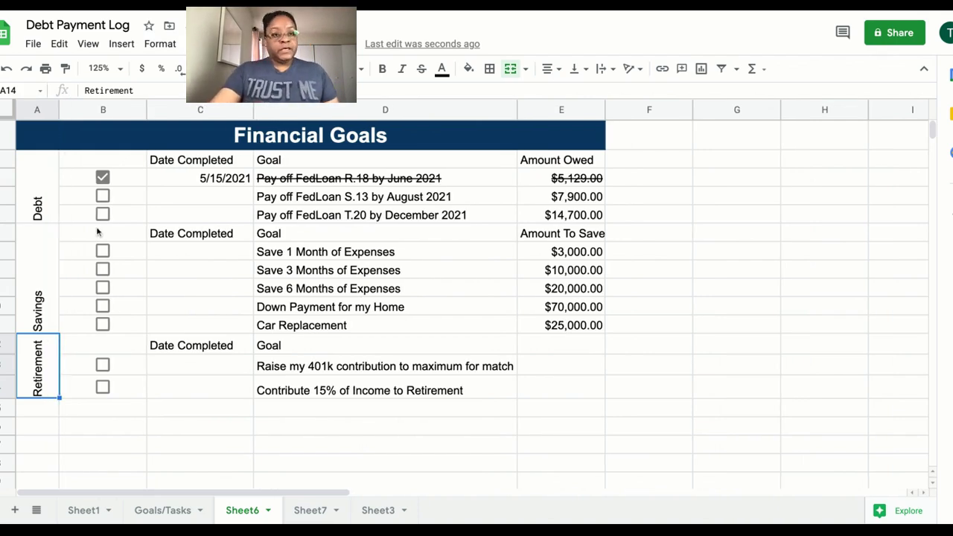
# Step: Set the vertical alignment of the Savings label to Middle in its merged cell
pyautogui.click(39, 211)
pyautogui.click(43, 293)
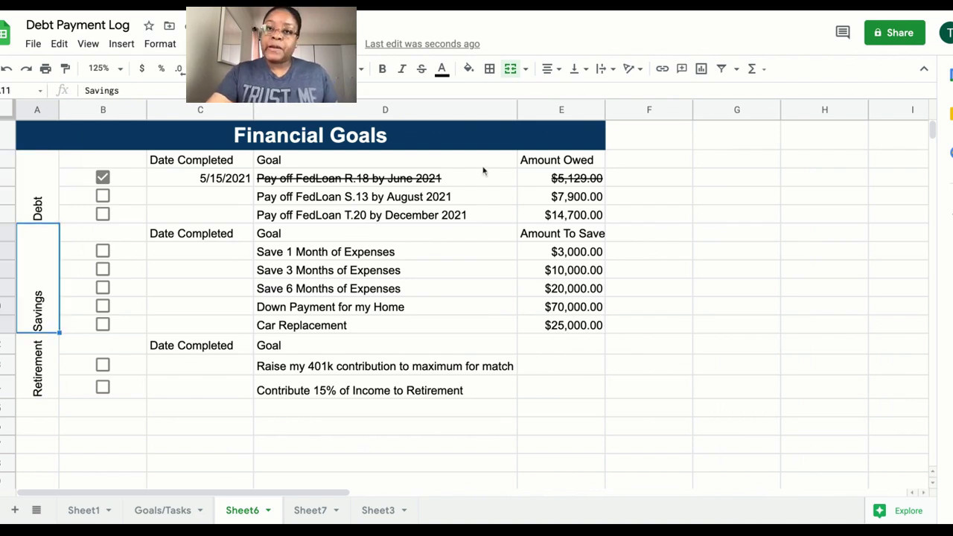
pyautogui.click(603, 71)
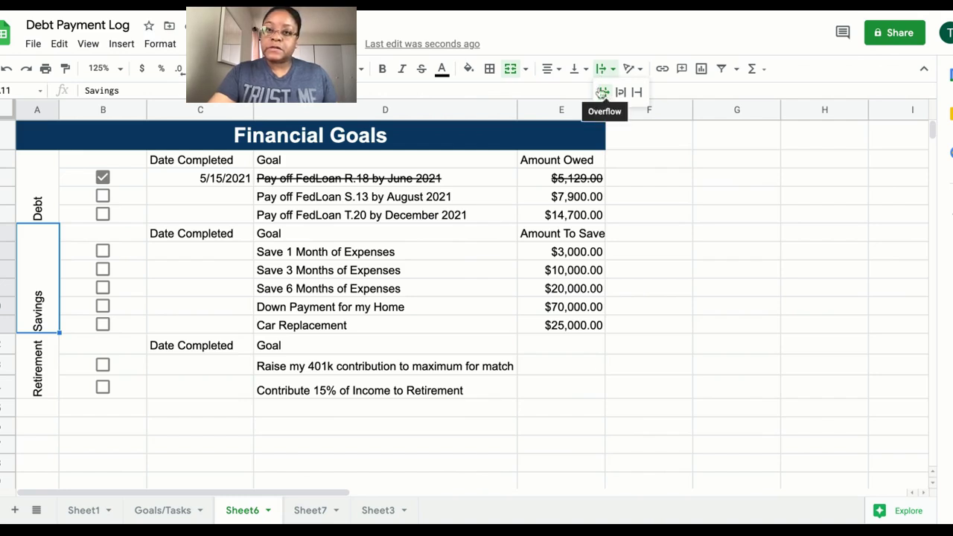
pyautogui.click(586, 71)
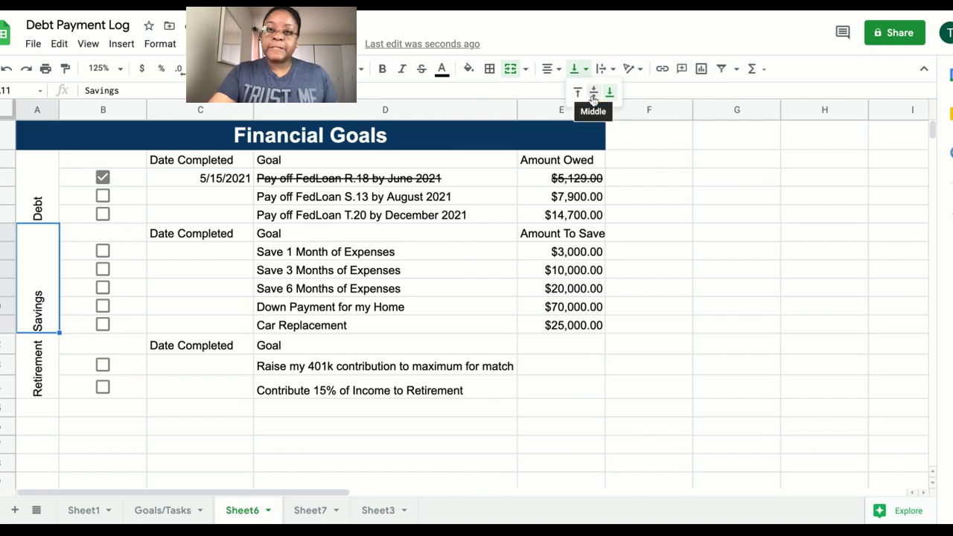
pyautogui.click(578, 93)
pyautogui.click(575, 69)
pyautogui.click(594, 93)
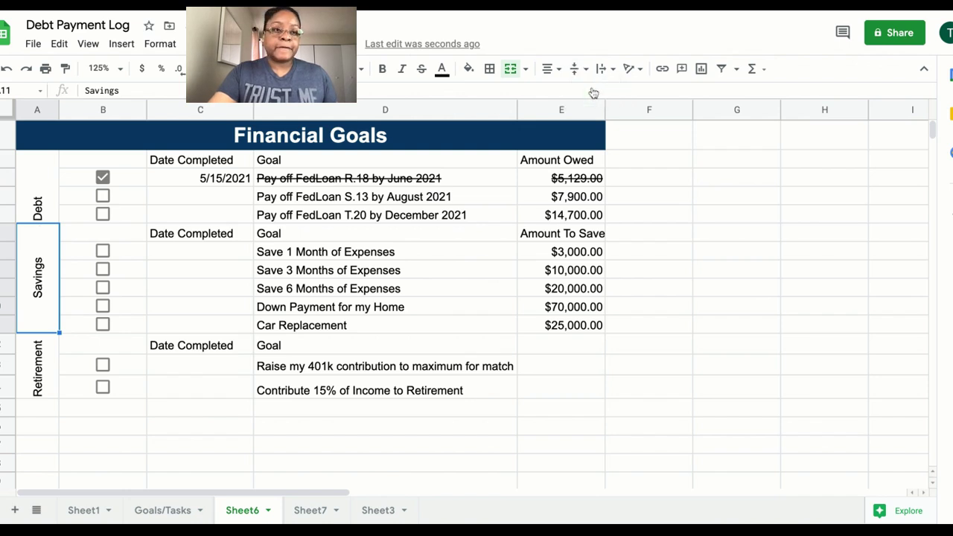
# Step: Set the vertical alignment of the Debt and Retirement labels to Middle in their merged cells
pyautogui.click(37, 202)
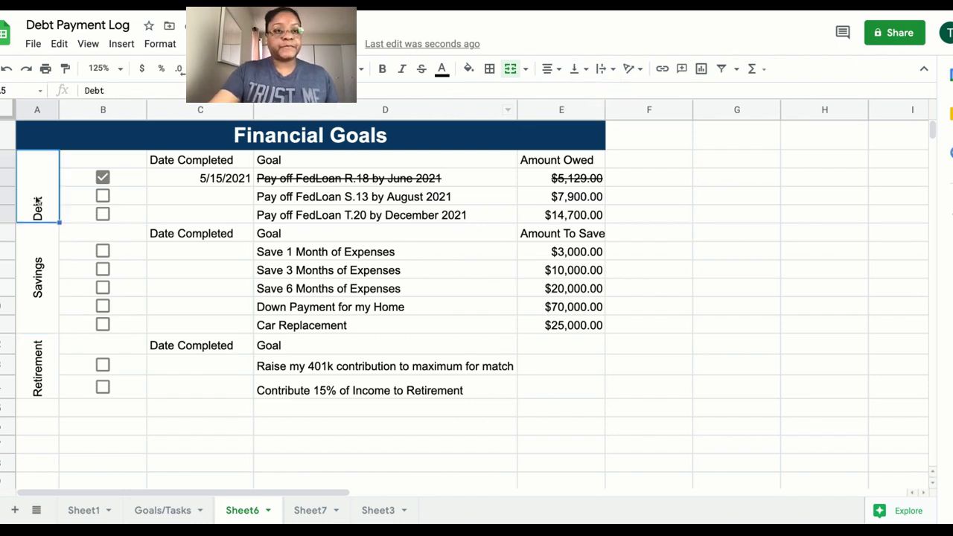
pyautogui.click(579, 73)
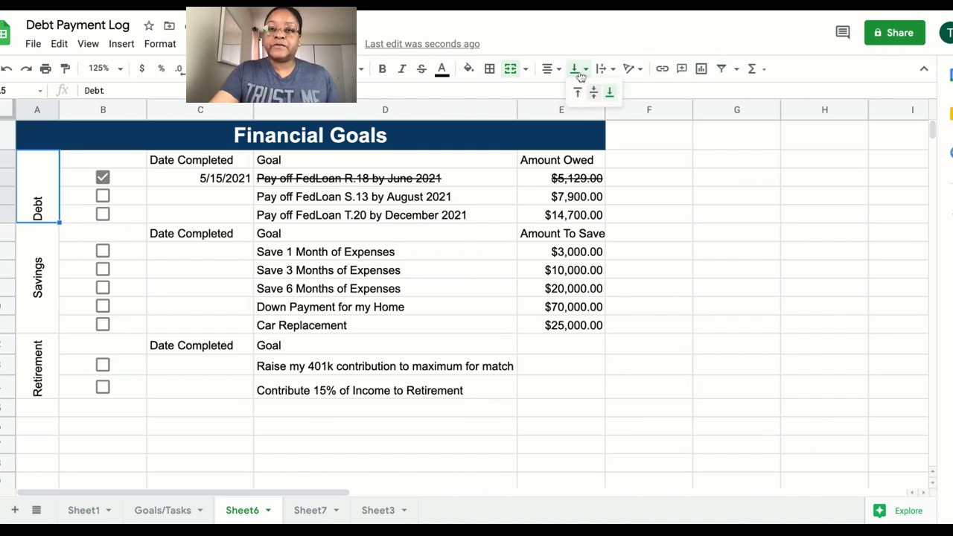
pyautogui.click(593, 91)
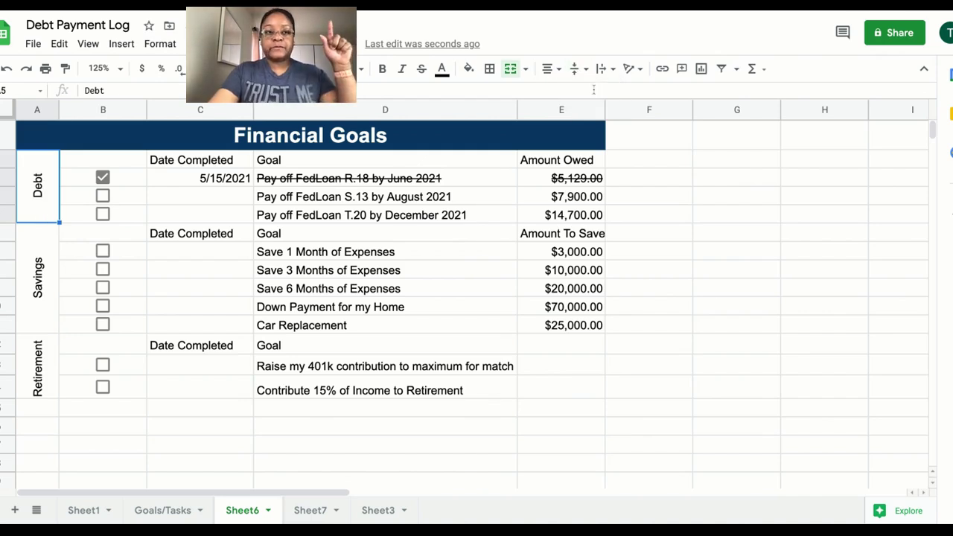
pyautogui.click(41, 379)
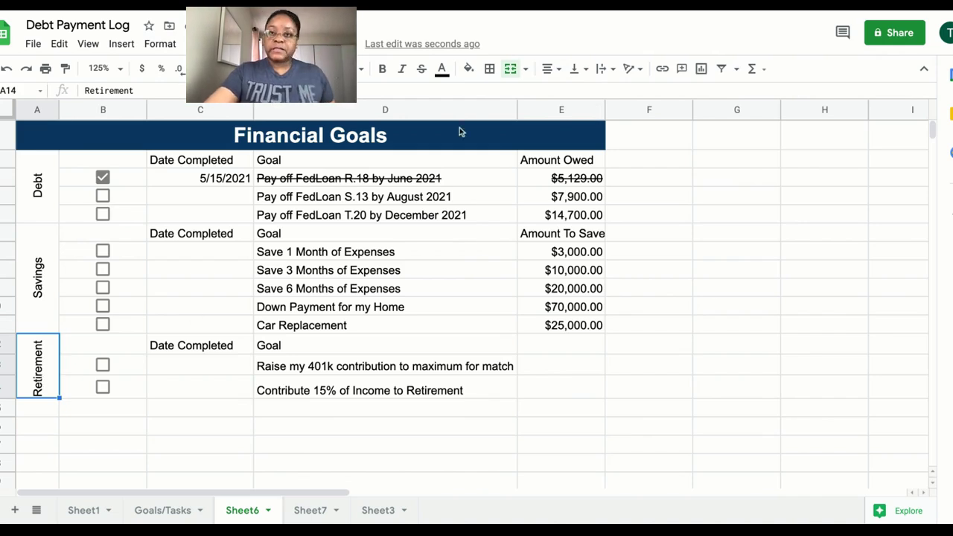
pyautogui.click(583, 68)
pyautogui.click(594, 92)
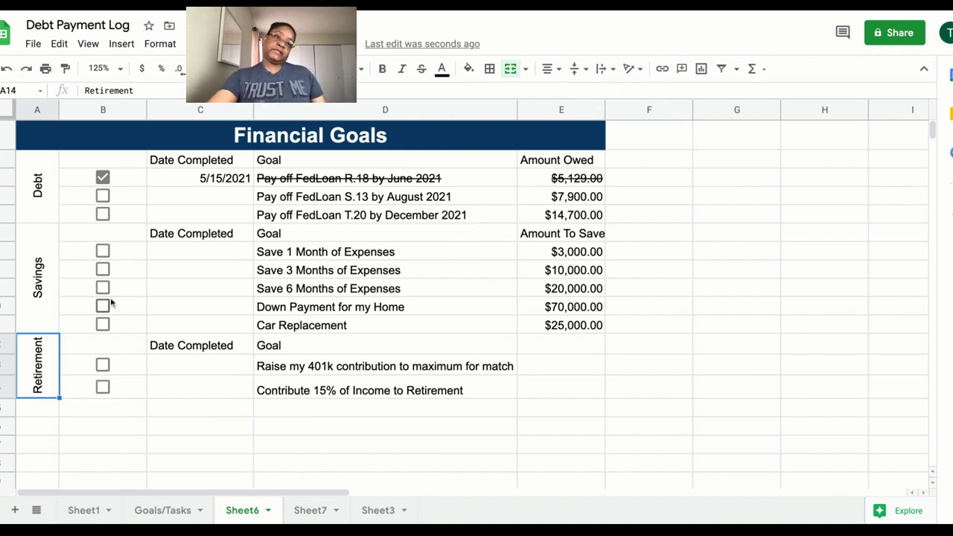
# Step: Fill the merged Debt, Savings and Retirement label cells with the same dark navy blue as the title bar
pyautogui.click(26, 215)
pyautogui.hotkey('shift', 'Down')
pyautogui.hotkey('shift', 'Down')
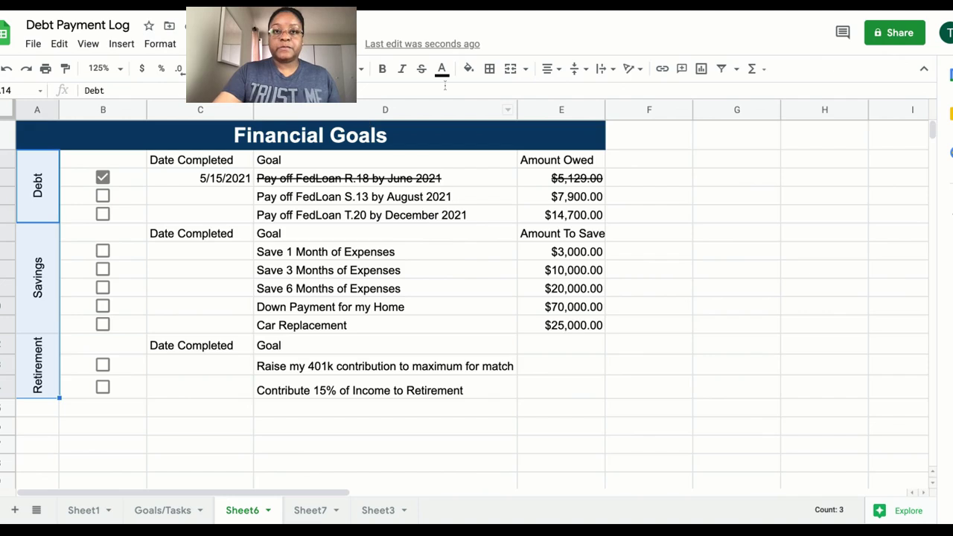
pyautogui.click(468, 69)
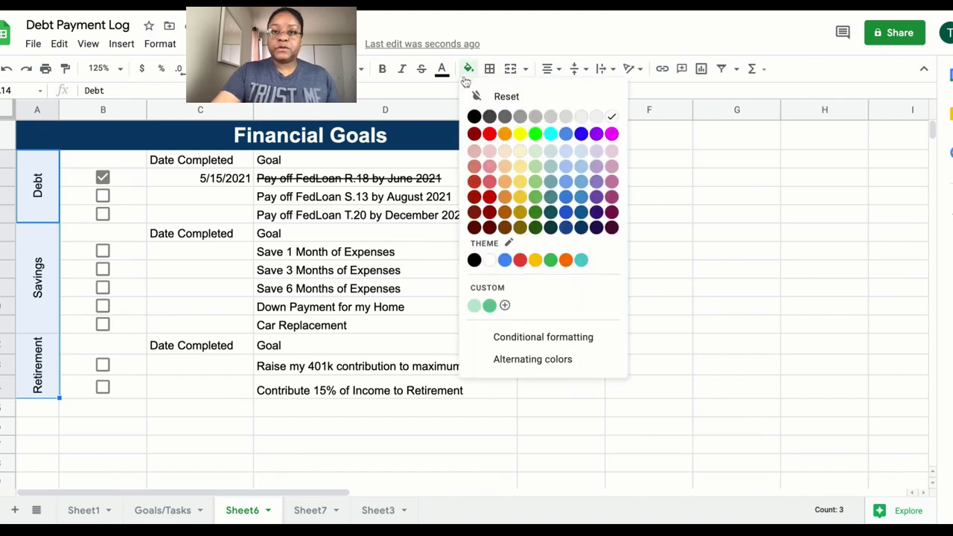
pyautogui.click(582, 228)
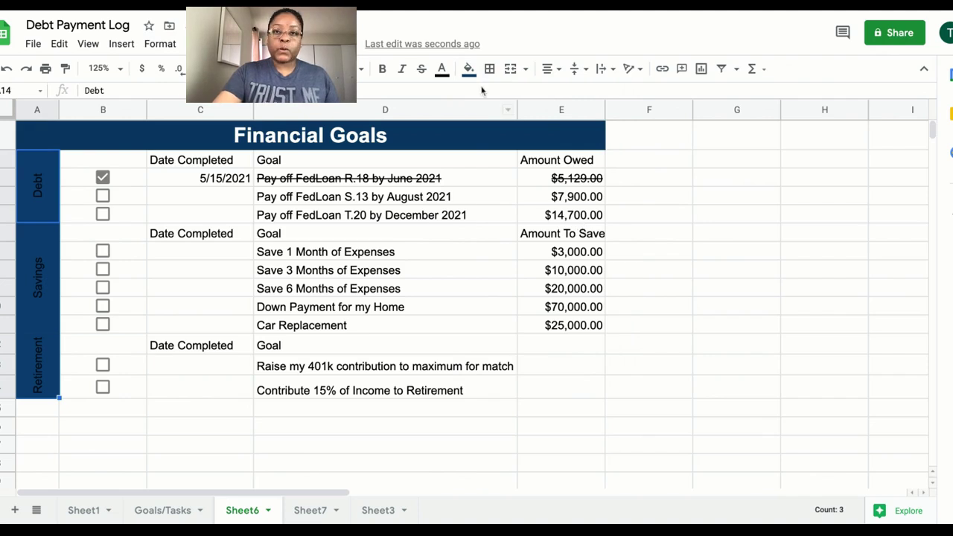
# Step: Make the text of the Debt, Savings and Retirement labels white and bold
pyautogui.click(442, 69)
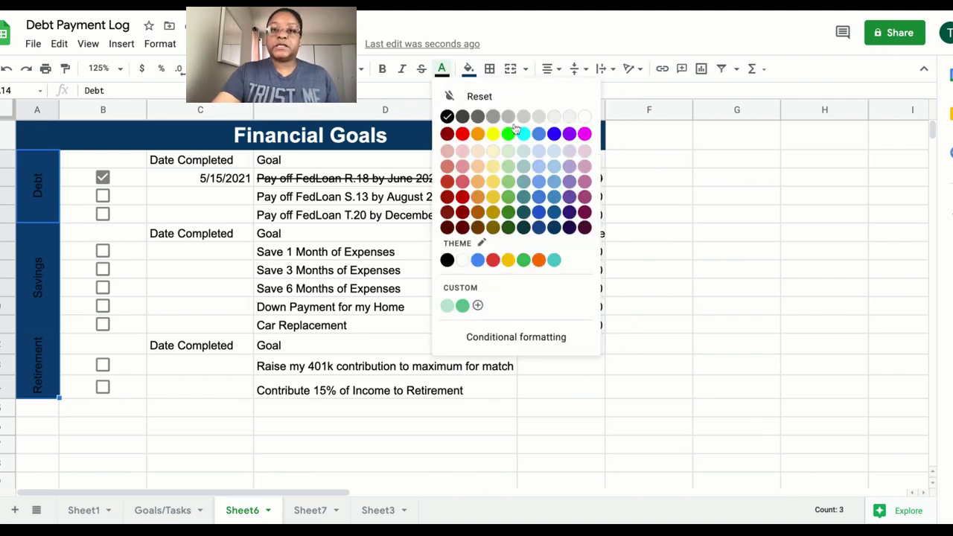
pyautogui.click(586, 117)
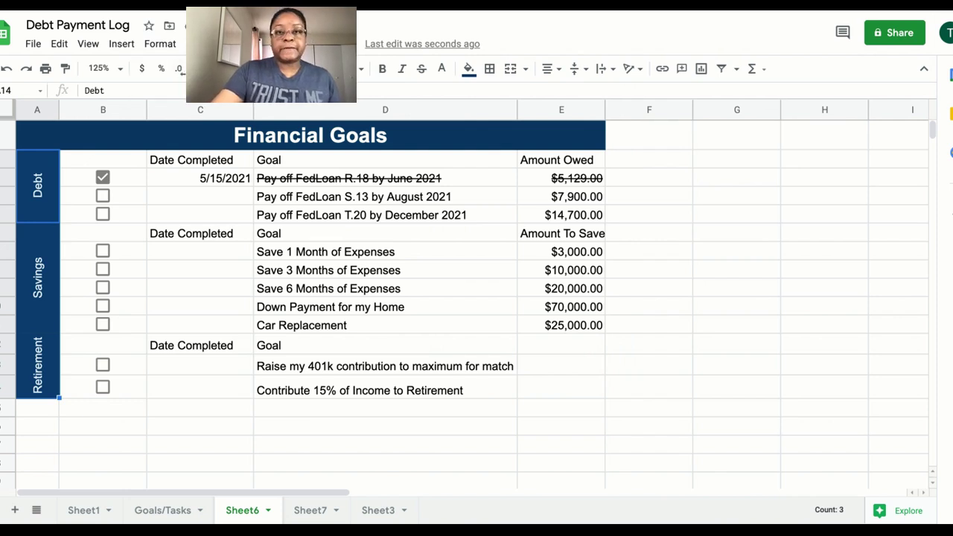
pyautogui.click(382, 69)
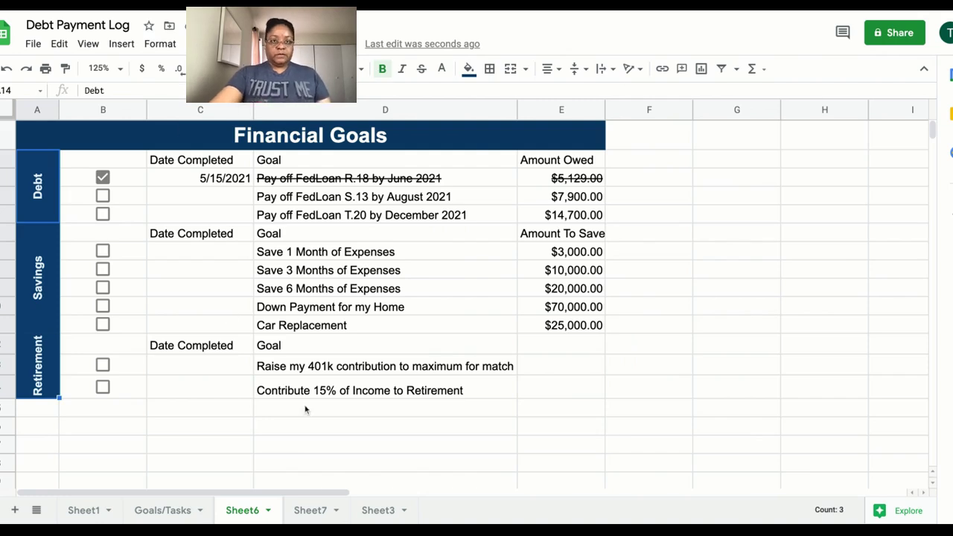
# Step: Fill the Debt section's header row, B2:E2, with the same dark navy blue as the title bar
pyautogui.click(110, 163)
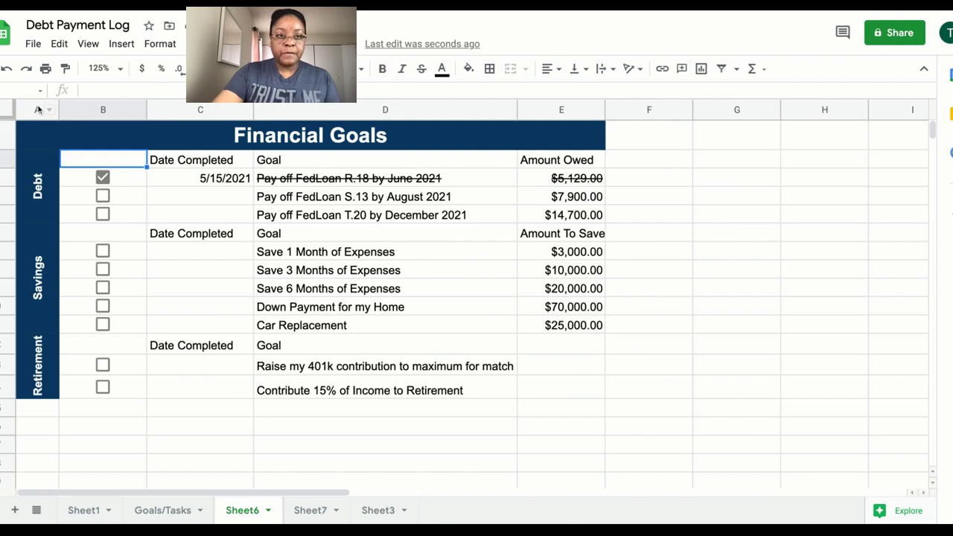
pyautogui.hotkey('shift', 'Right')
pyautogui.hotkey('shift', 'Right')
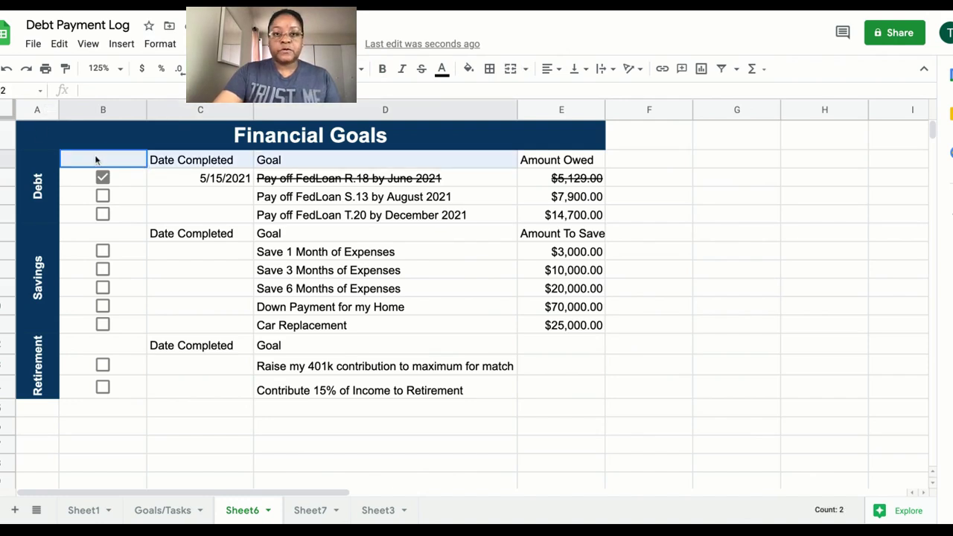
pyautogui.hotkey('shift', 'Right')
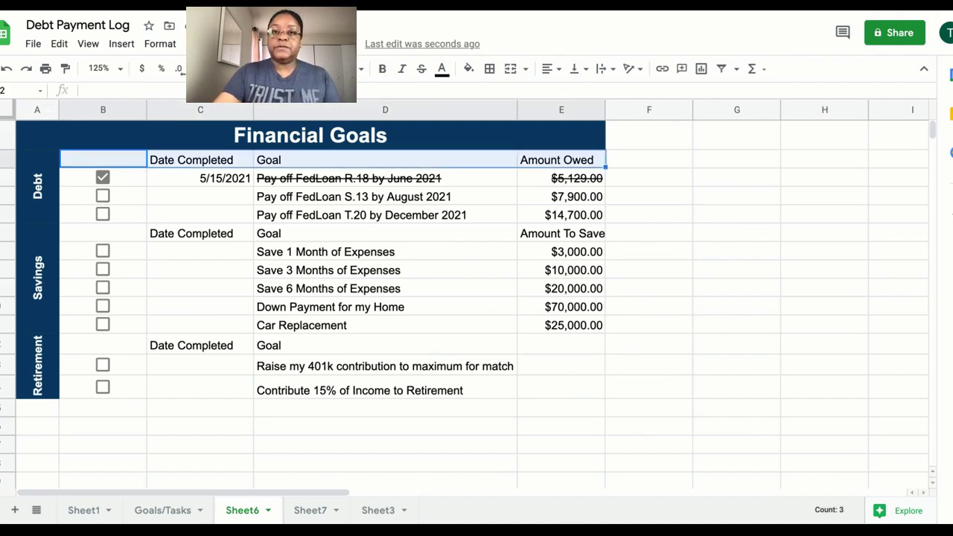
pyautogui.click(468, 68)
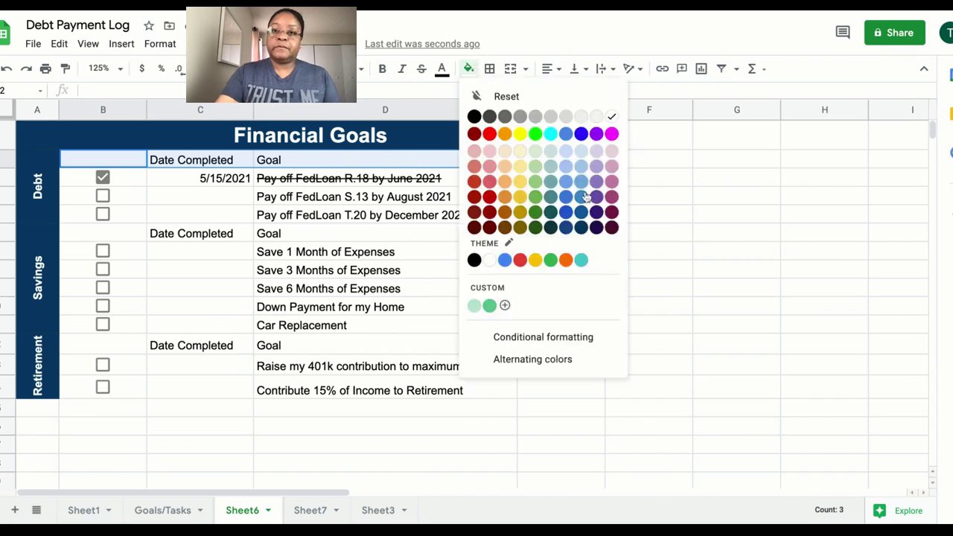
pyautogui.click(581, 227)
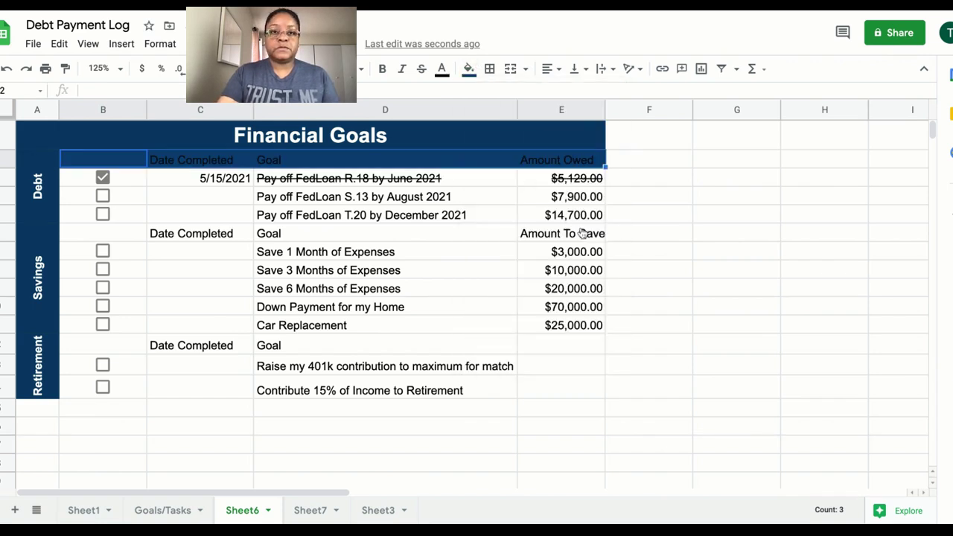
# Step: Make the header text of the Debt section, B2:E2, white and bold
pyautogui.click(442, 68)
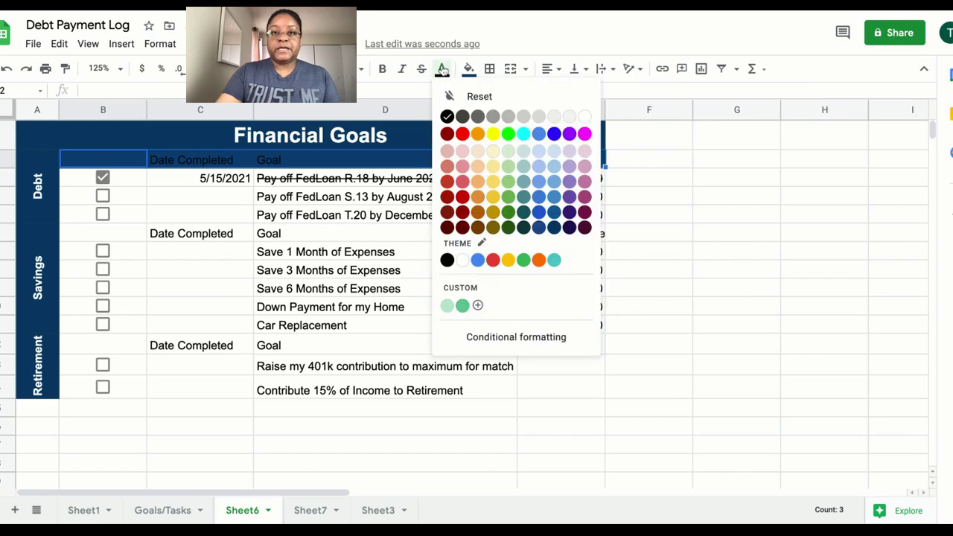
pyautogui.click(585, 117)
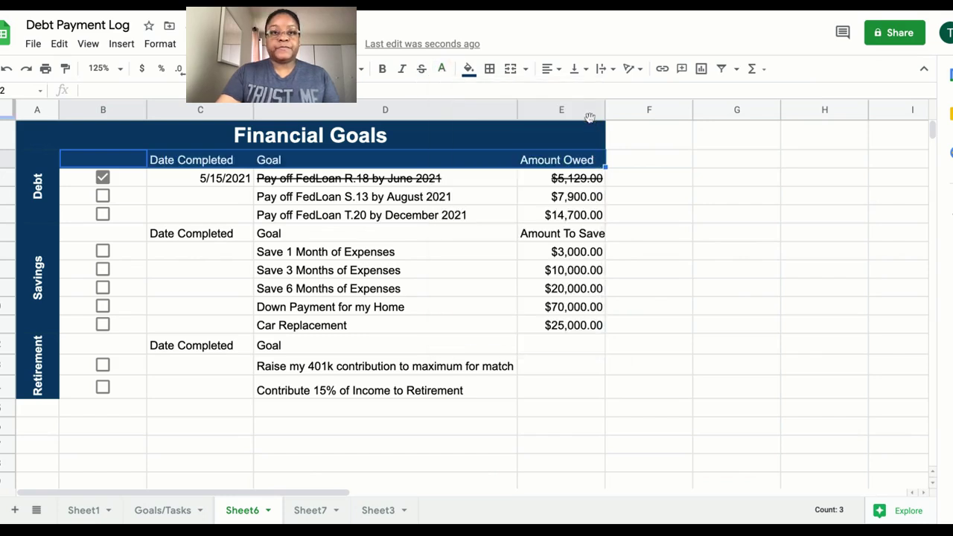
pyautogui.click(383, 69)
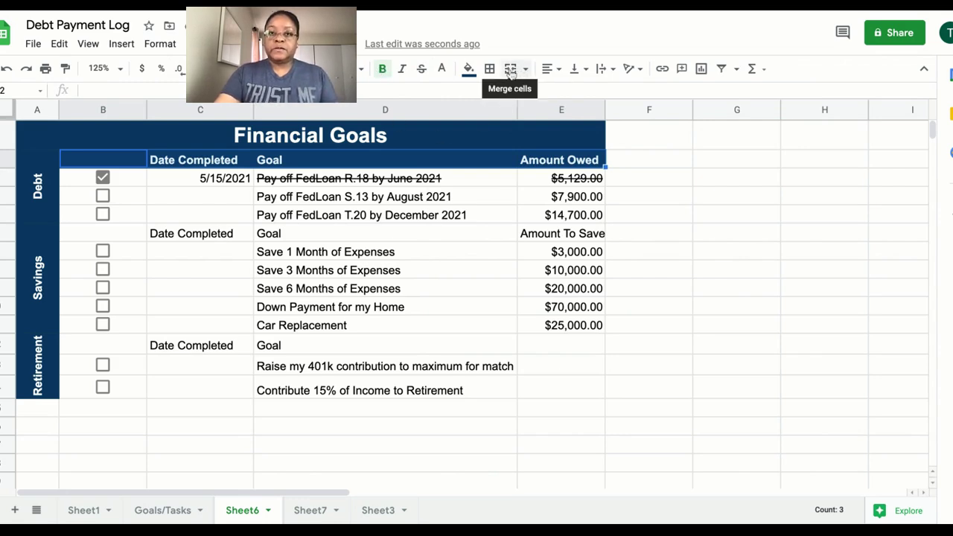
# Step: Center the header text of the Debt section, B2:E2, horizontally
pyautogui.click(552, 68)
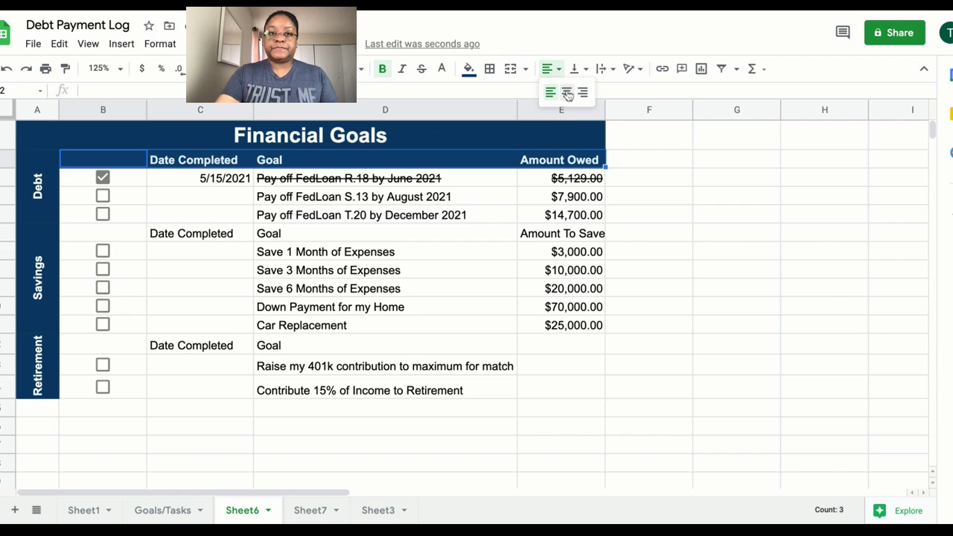
pyautogui.click(567, 92)
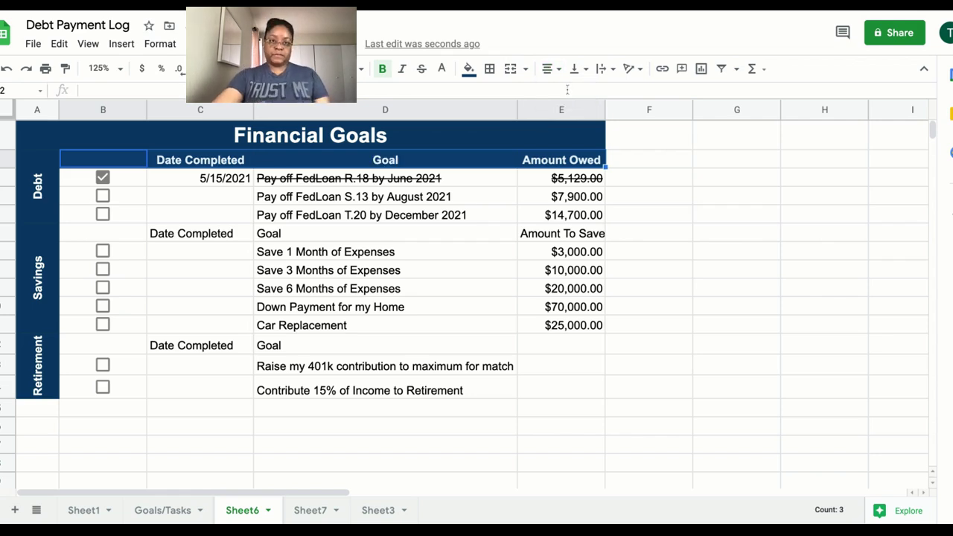
pyautogui.click(219, 270)
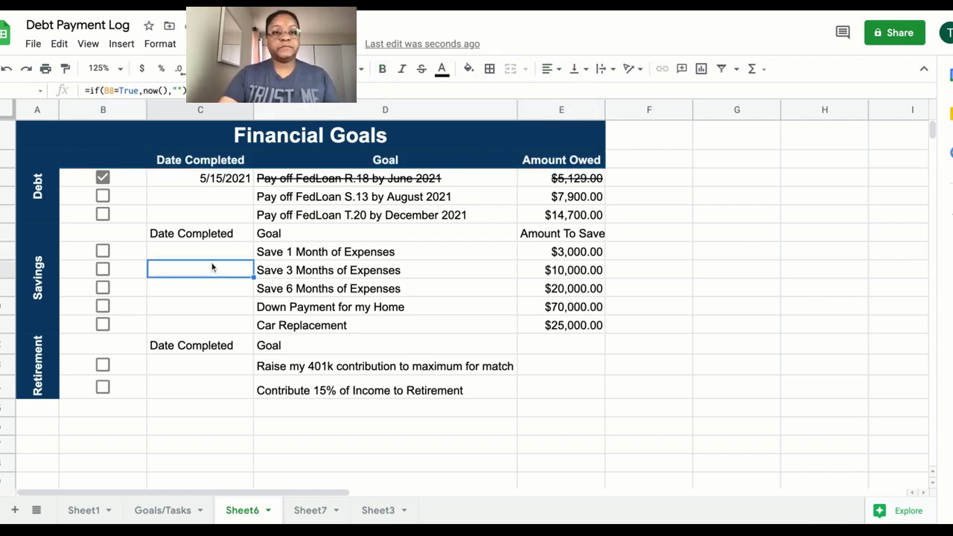
# Step: Fill the Savings section's header row, B6:E6, with the same dark navy blue as the title bar
pyautogui.click(84, 236)
pyautogui.hotkey('shift', 'Right')
pyautogui.hotkey('shift', 'Right')
pyautogui.hotkey('shift', 'Right')
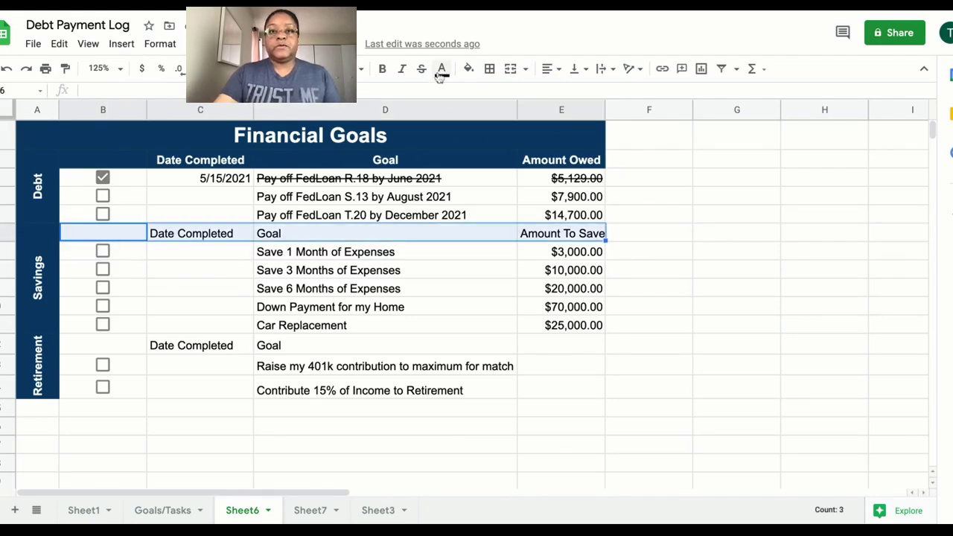
pyautogui.click(467, 68)
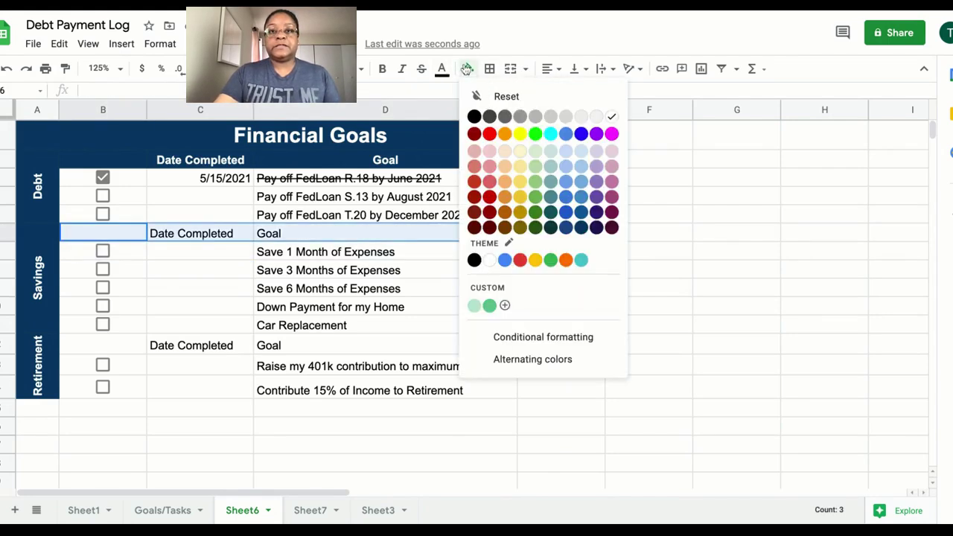
pyautogui.click(582, 228)
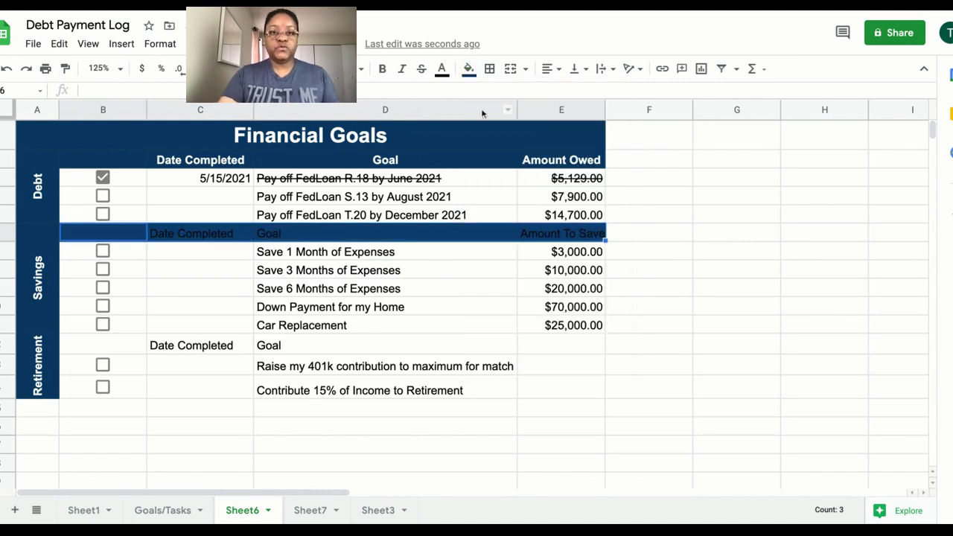
# Step: Make the header text of the Savings section, B6:E6, white and bold
pyautogui.click(441, 69)
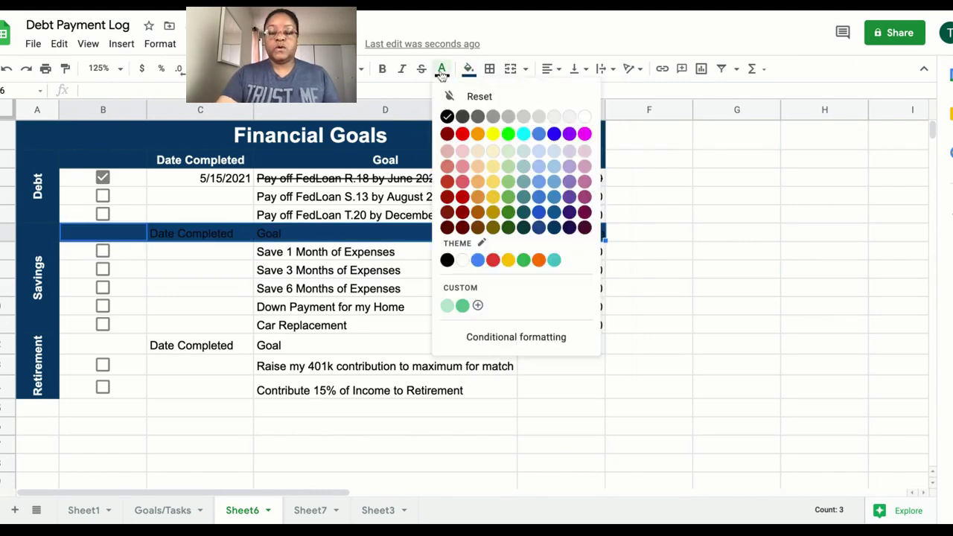
pyautogui.click(585, 117)
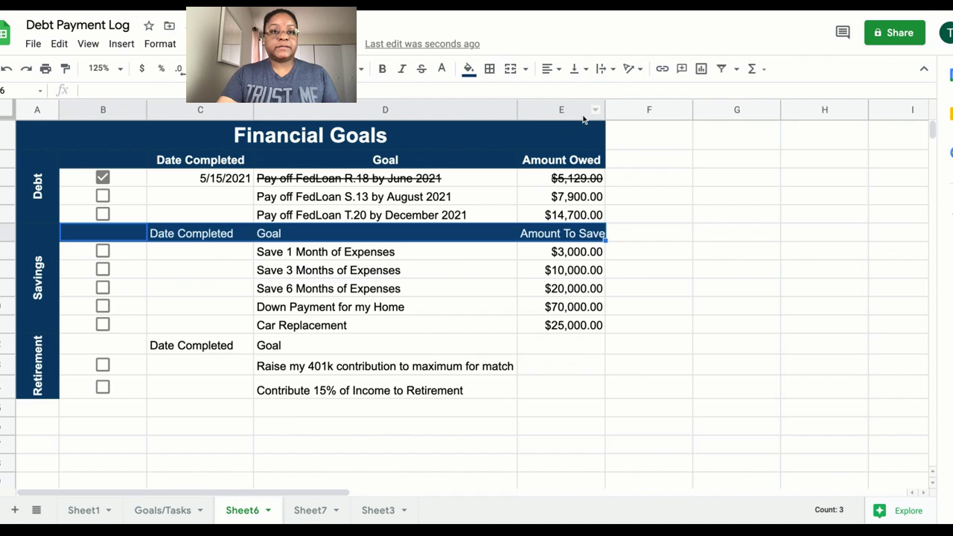
pyautogui.click(382, 69)
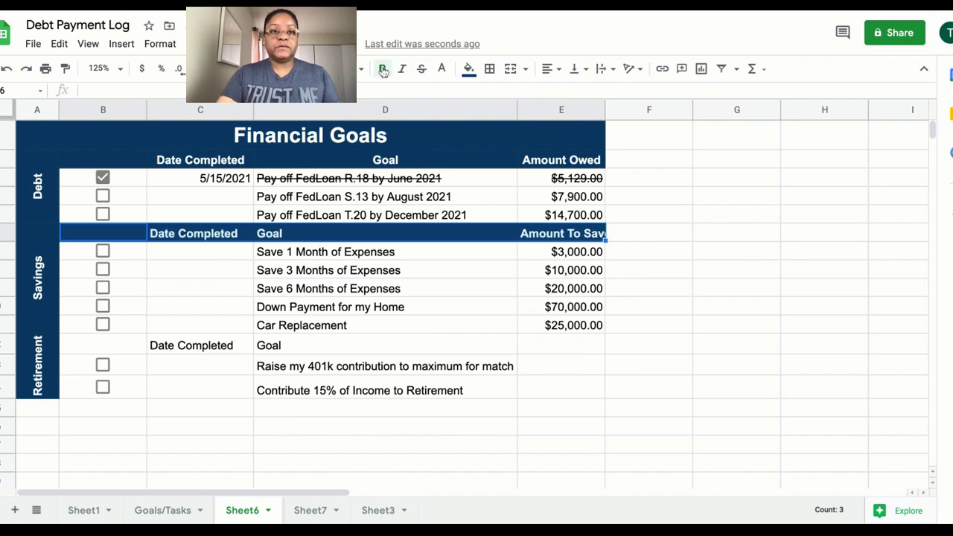
# Step: Center the Savings header text horizontally and widen column E slightly so that "Amount To Save" fits
pyautogui.click(554, 72)
pyautogui.click(567, 93)
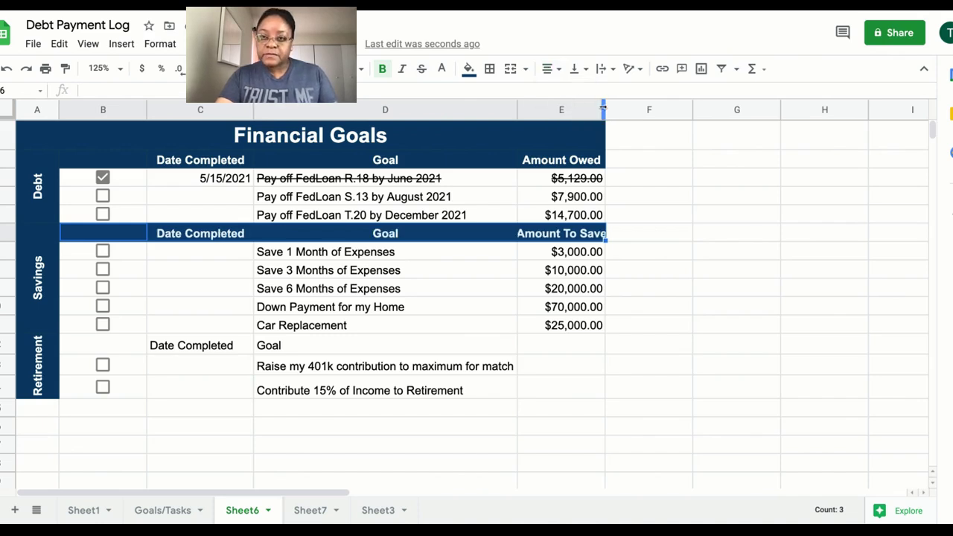
pyautogui.moveTo(604, 109); pyautogui.dragTo(612, 109)
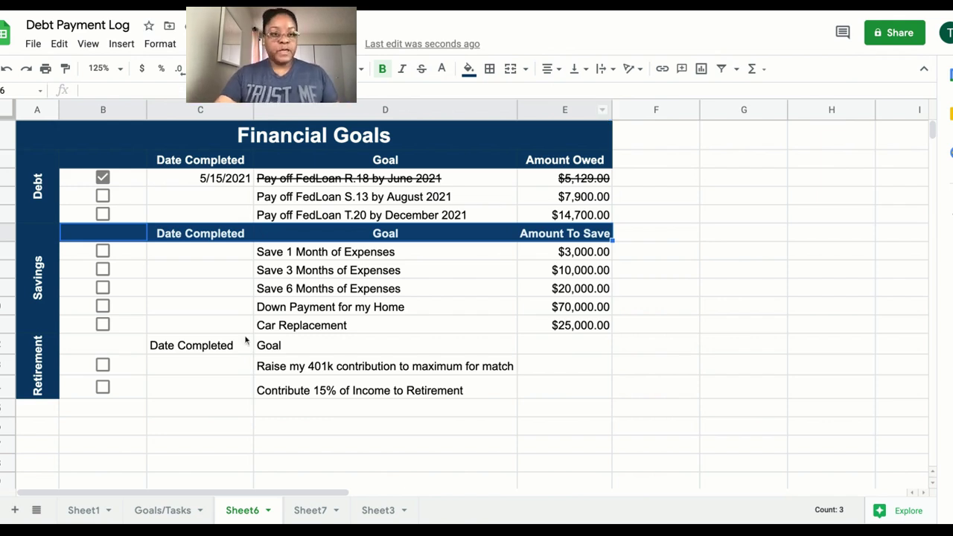
# Step: Fill the Retirement section's header cells, B12:D12, with the same dark navy blue as the title bar
pyautogui.click(115, 348)
pyautogui.hotkey('shift', 'Right')
pyautogui.hotkey('shift', 'Right')
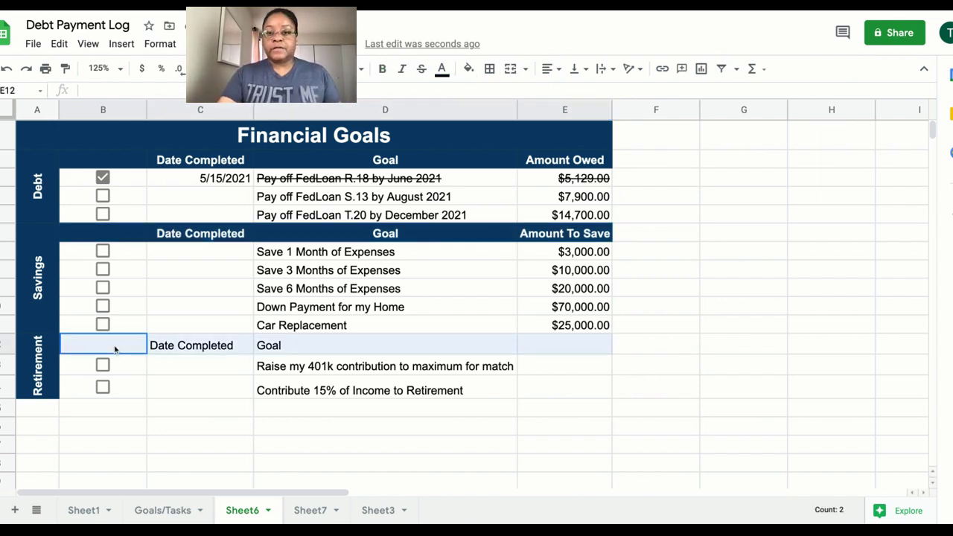
pyautogui.hotkey('shift', 'Left')
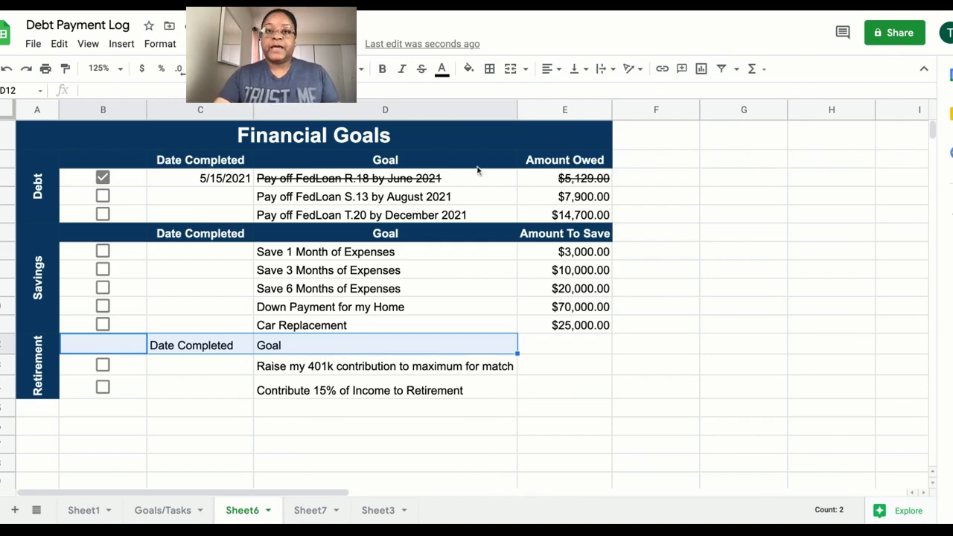
pyautogui.click(468, 69)
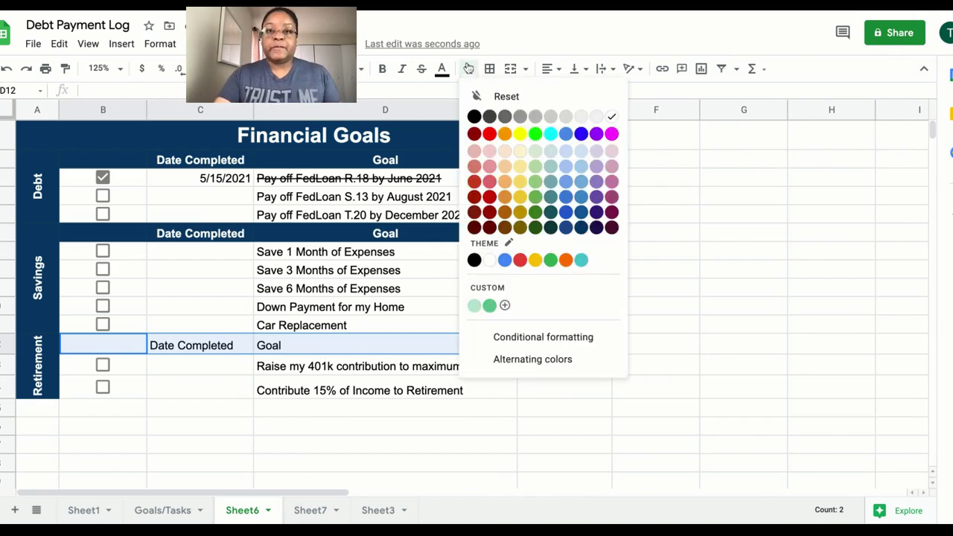
pyautogui.click(582, 227)
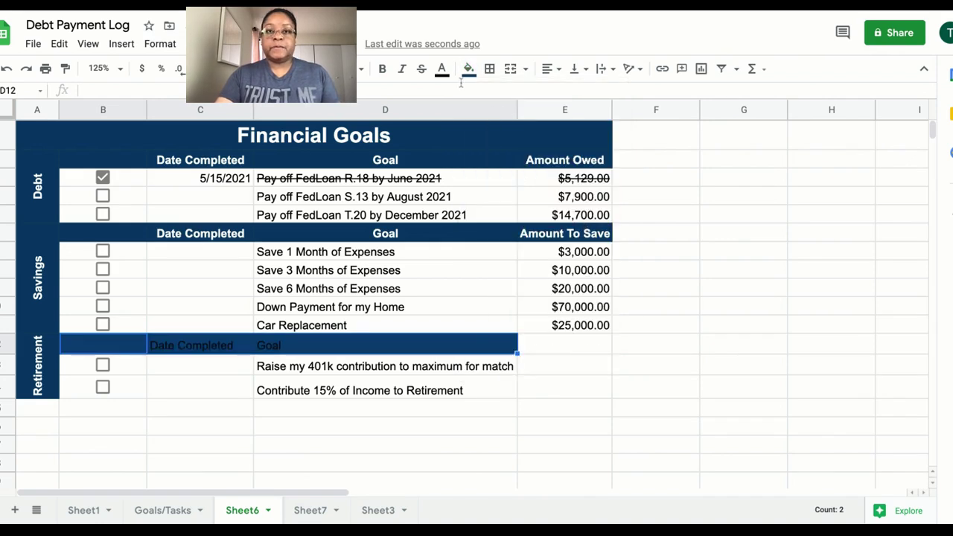
# Step: Make the Retirement header text in B12:D12 white, bold and horizontally centered
pyautogui.click(442, 71)
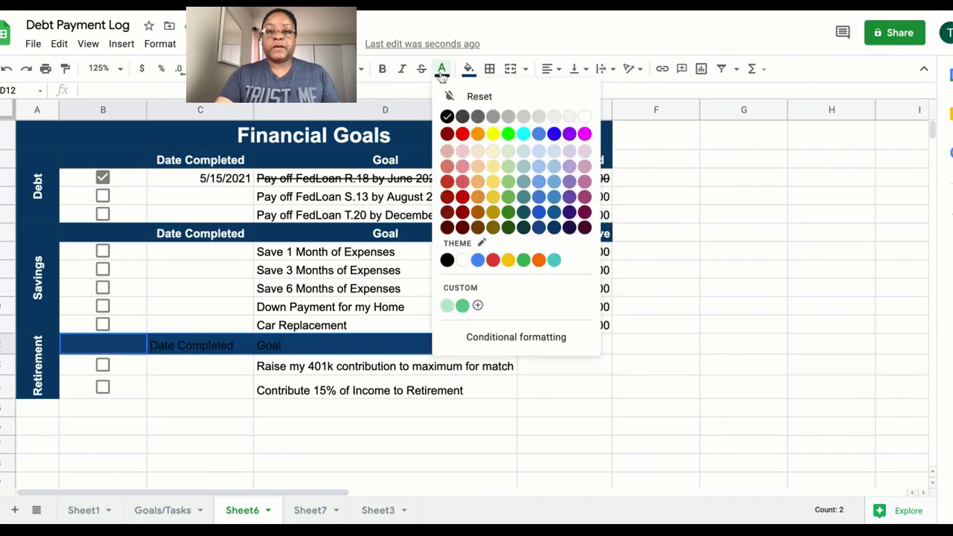
pyautogui.click(583, 117)
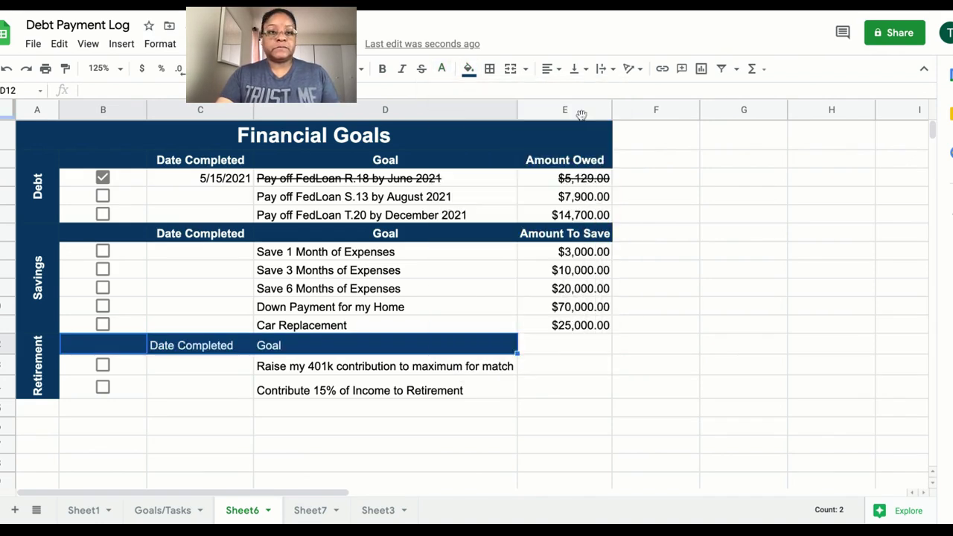
pyautogui.click(560, 70)
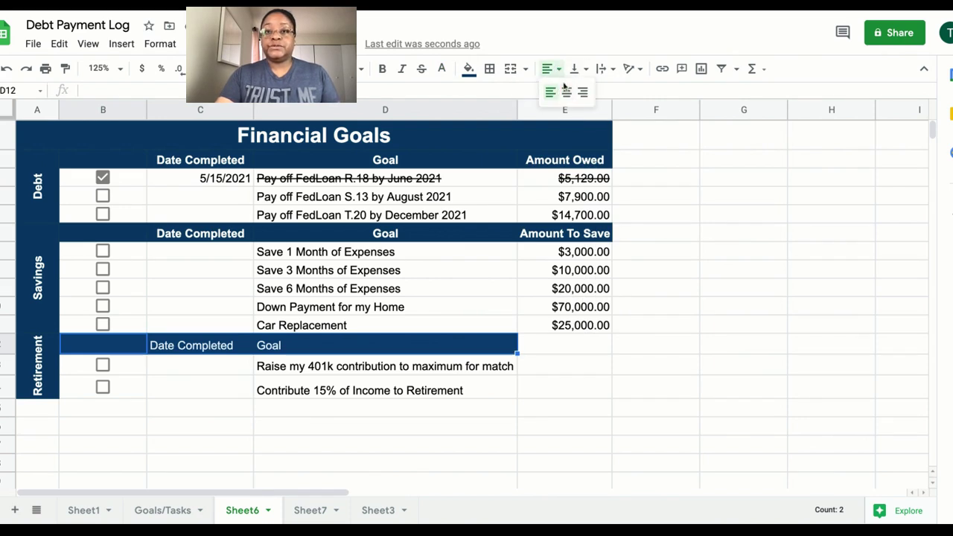
pyautogui.click(568, 90)
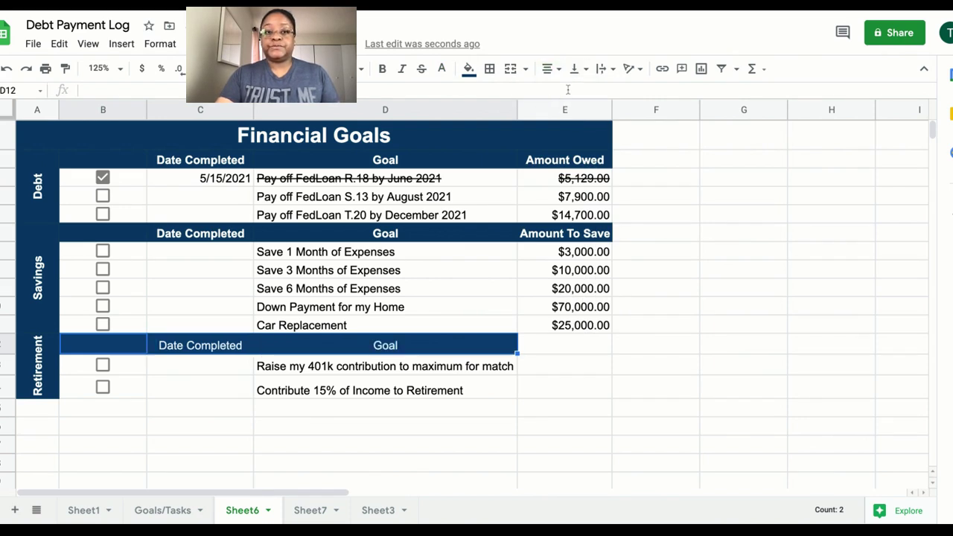
pyautogui.click(383, 72)
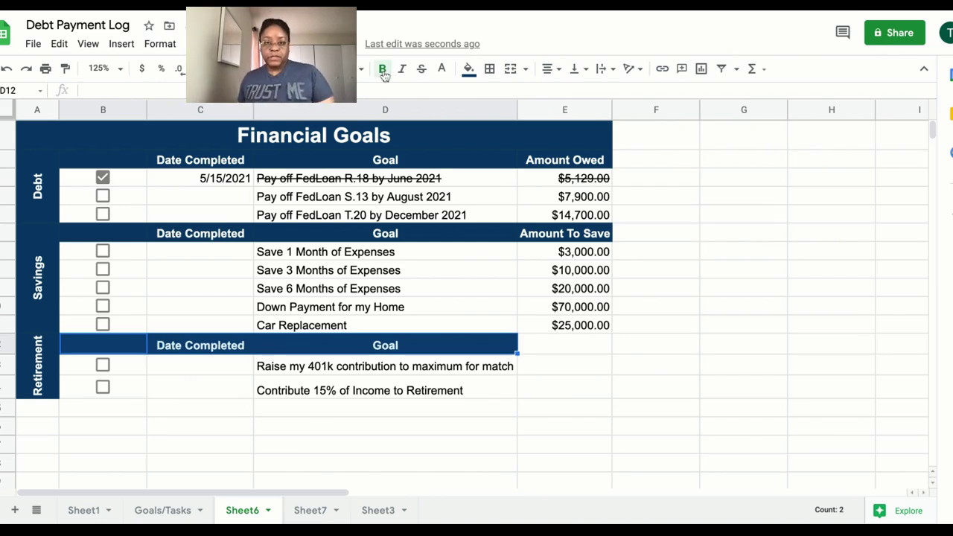
# Step: Merge the empty cells E12:E14 beside the Retirement goals and fill them with the same dark navy blue
pyautogui.click(559, 345)
pyautogui.hotkey('shift', 'Down')
pyautogui.hotkey('shift', 'Down')
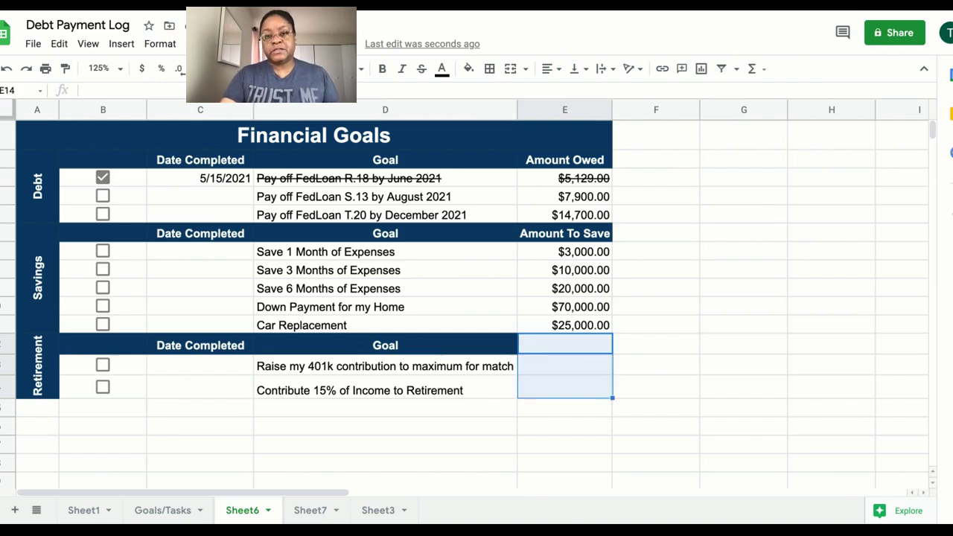
pyautogui.click(510, 69)
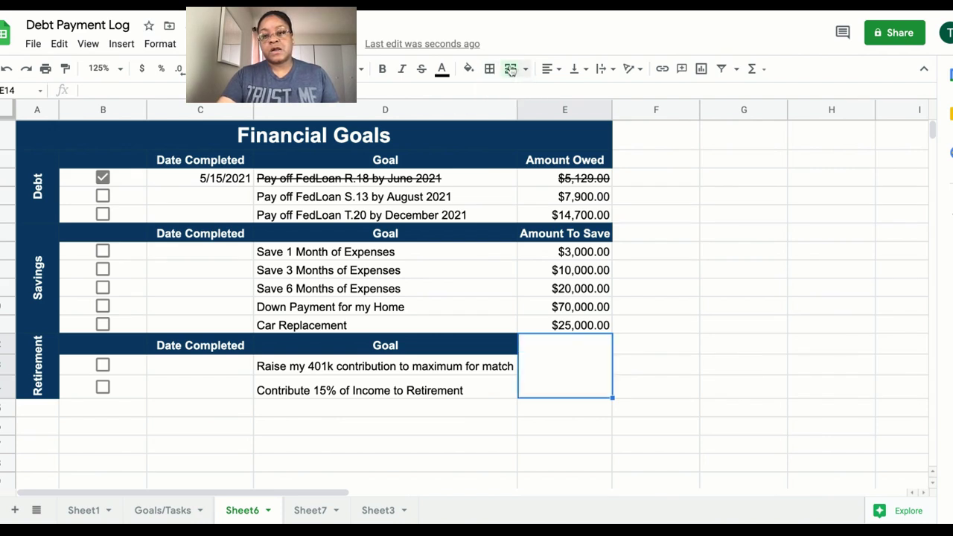
pyautogui.click(468, 68)
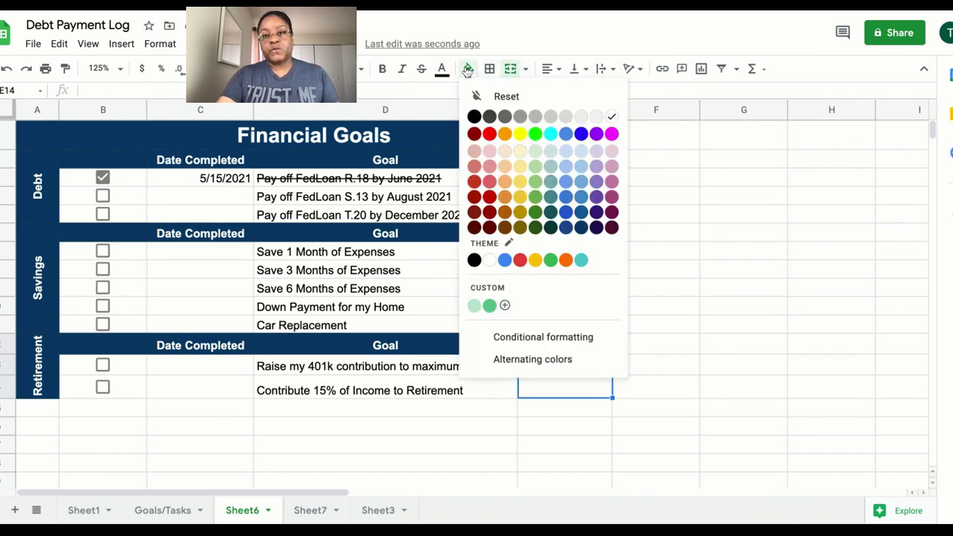
pyautogui.click(581, 227)
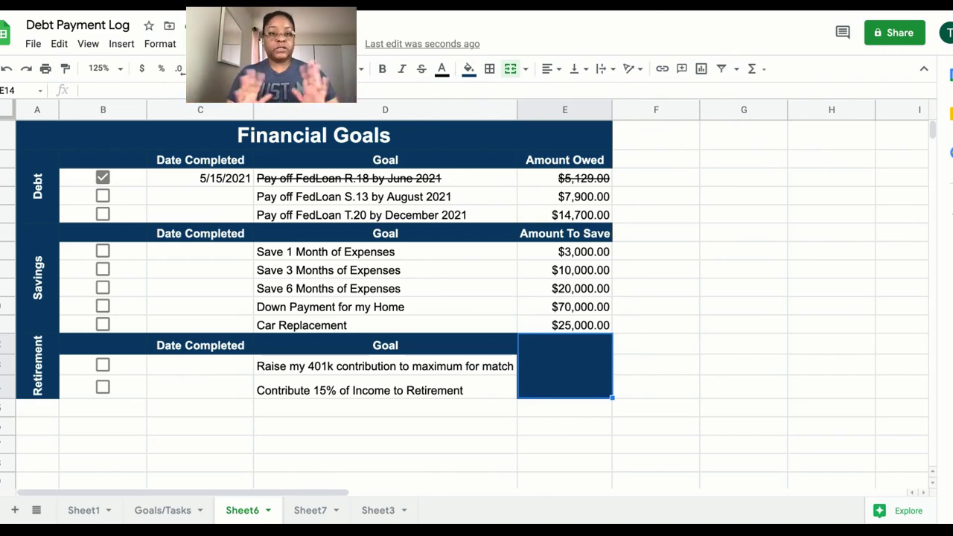
# Step: Clear the checkbox of the first Debt goal, "Pay off FedLoan R.18 by June 2021"
pyautogui.click(103, 179)
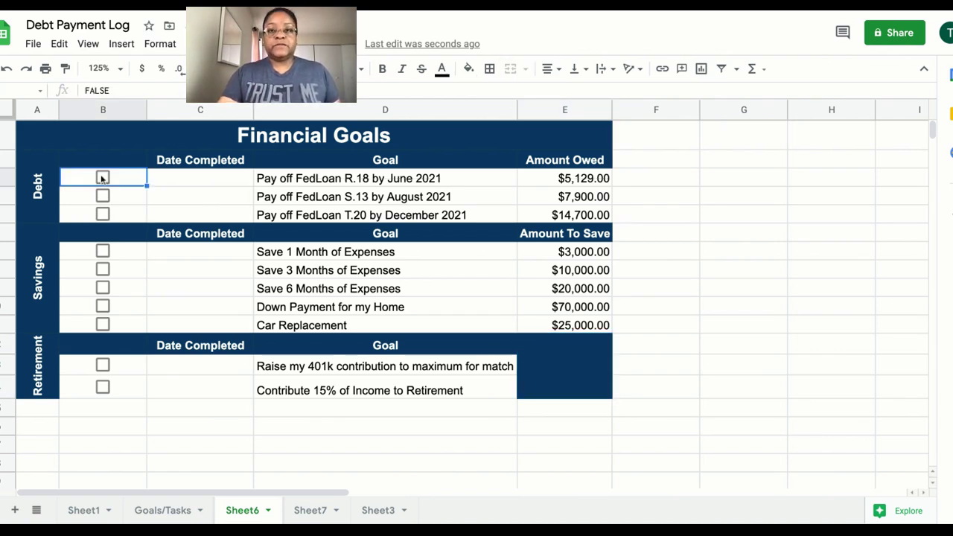
pyautogui.click(103, 178)
pyautogui.press('space')
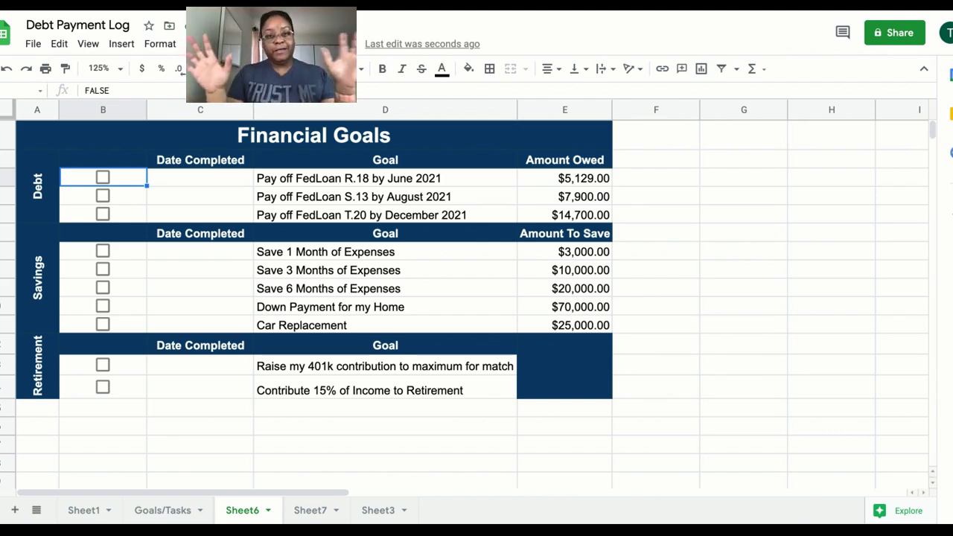
# Step: Apply solid black borders to all outer and inner cell edges of the range B2:E14
pyautogui.click(116, 158)
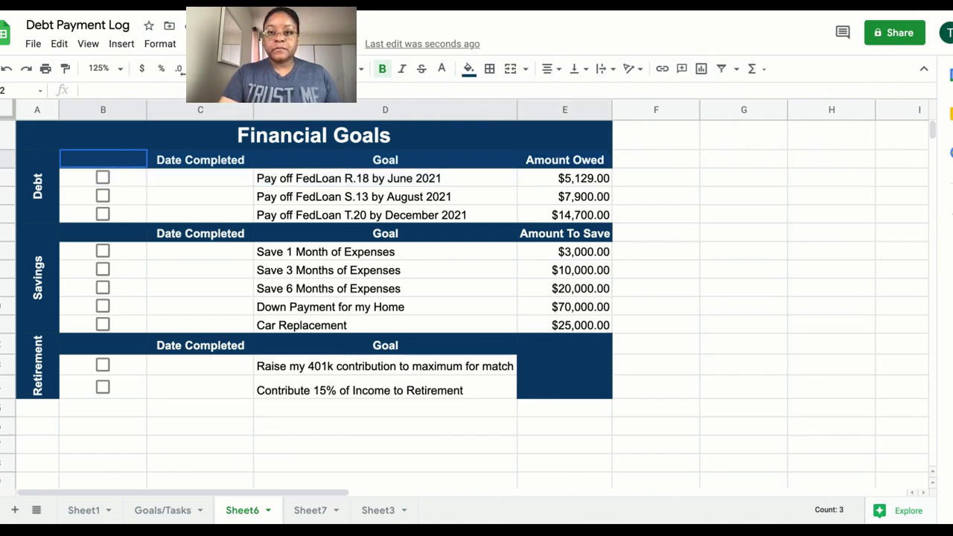
pyautogui.hotkey('shift', 'Down')
pyautogui.hotkey('shift', 'Down')
pyautogui.hotkey('shift', 'Down')
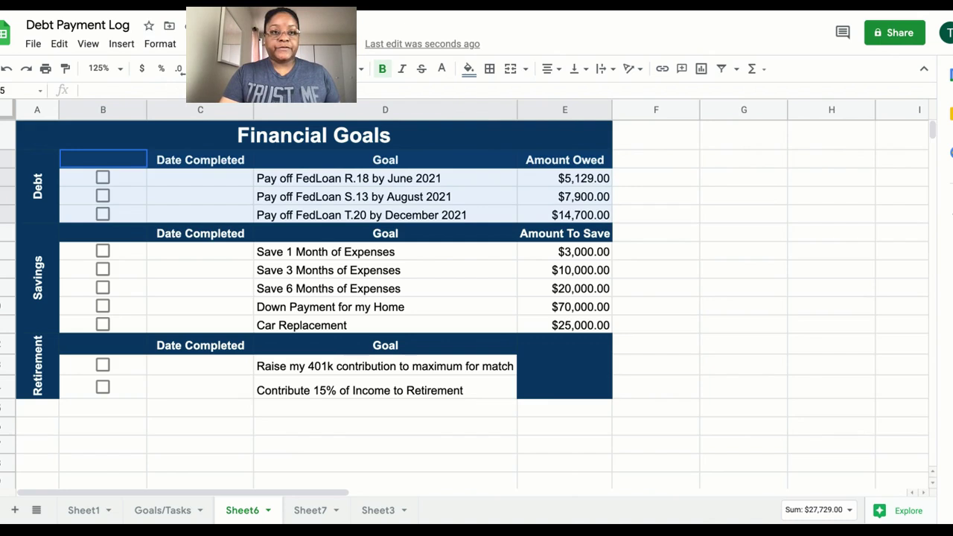
pyautogui.hotkey('shift', 'Down')
pyautogui.hotkey('shift', 'Down')
pyautogui.hotkey('shift', 'Down')
pyautogui.hotkey('shift', 'Down')
pyautogui.hotkey('shift', 'Down')
pyautogui.hotkey('shift', 'Down')
pyautogui.hotkey('shift', 'Down')
pyautogui.hotkey('shift', 'Down')
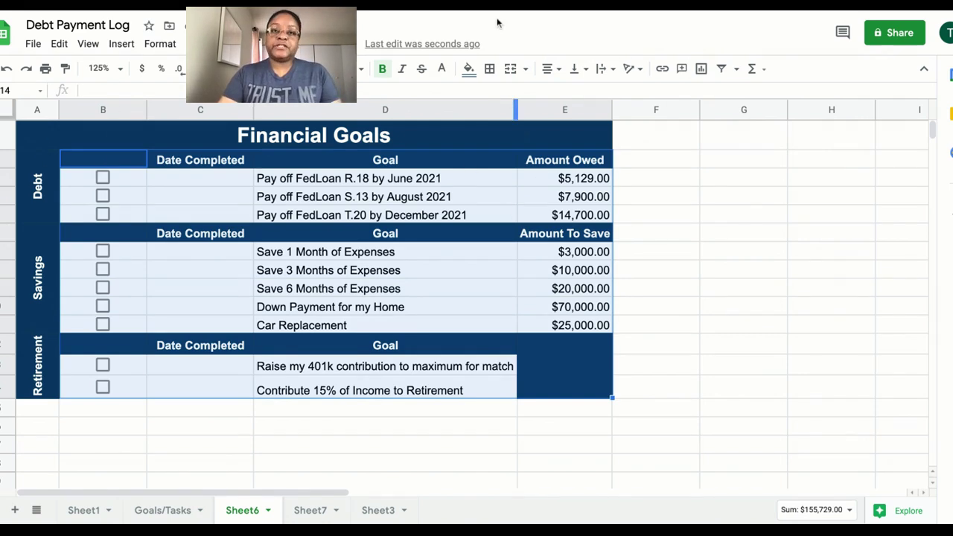
pyautogui.click(492, 69)
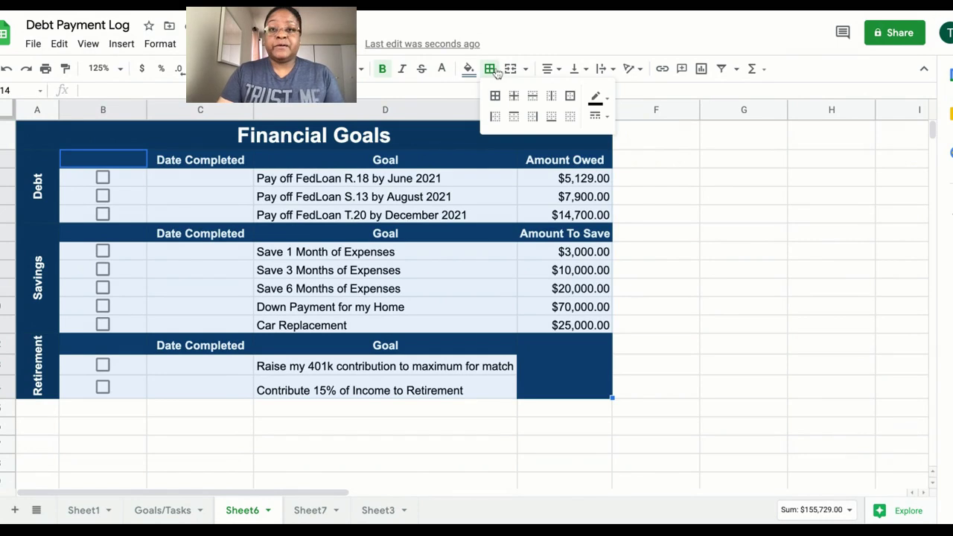
pyautogui.click(607, 99)
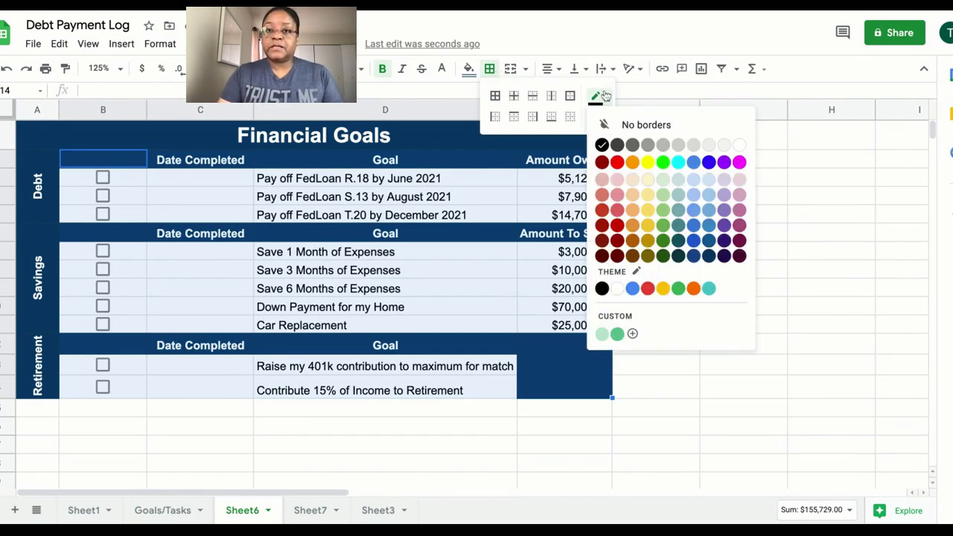
pyautogui.click(605, 96)
pyautogui.click(608, 117)
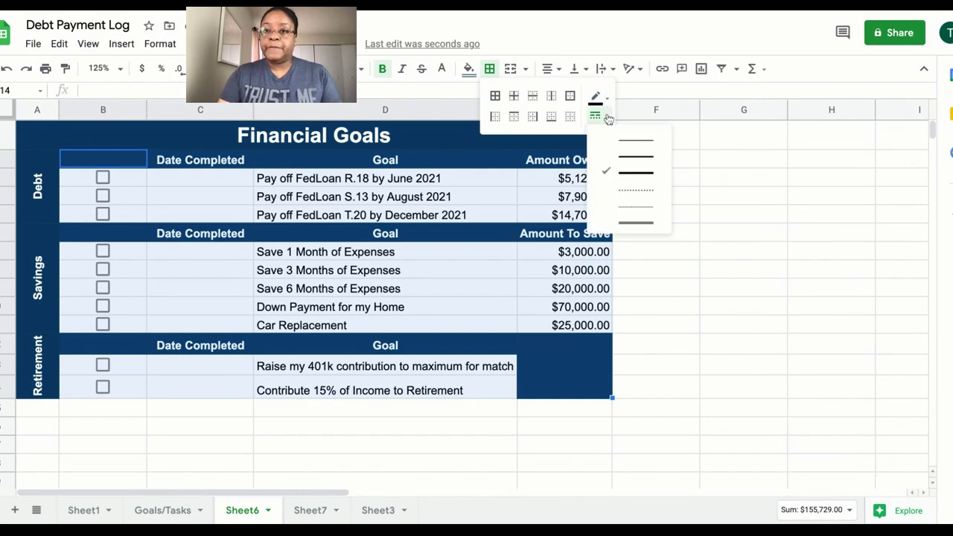
pyautogui.click(630, 149)
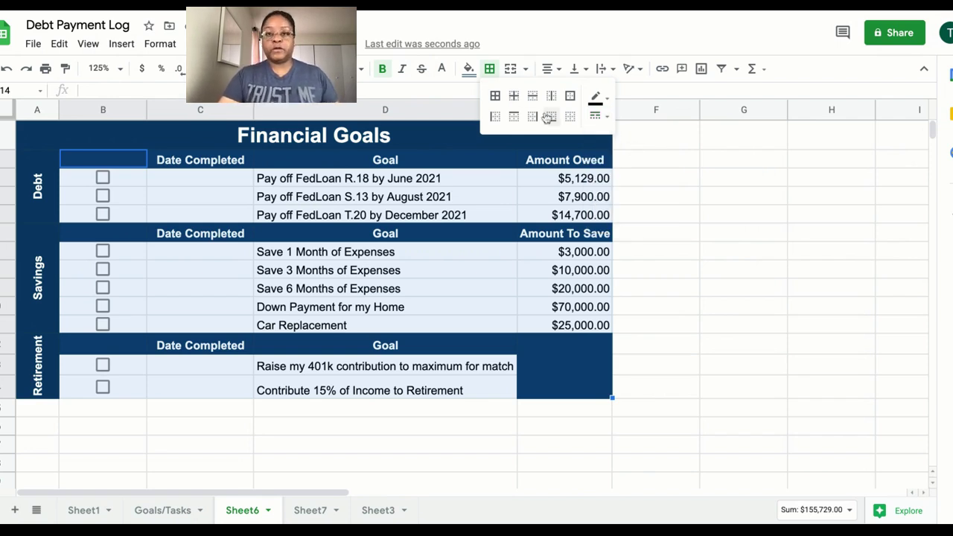
pyautogui.click(496, 97)
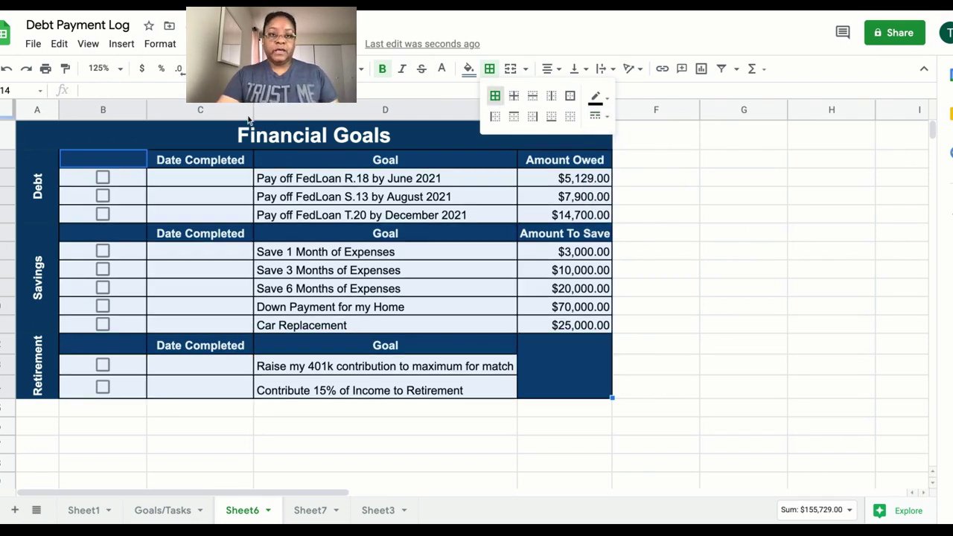
pyautogui.click(178, 131)
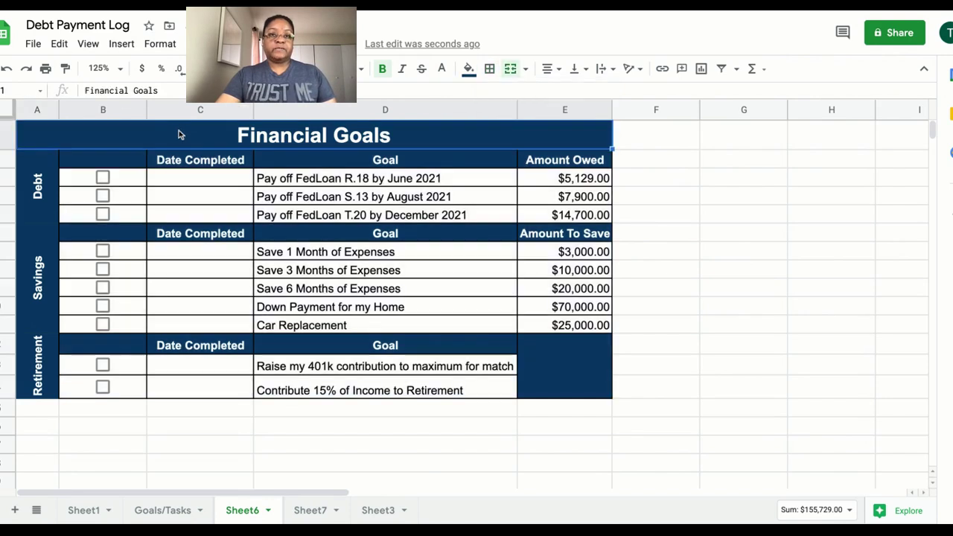
# Step: Apply a thick solid black outer border around the whole Financial Goals table, A1:E14
pyautogui.click(654, 259)
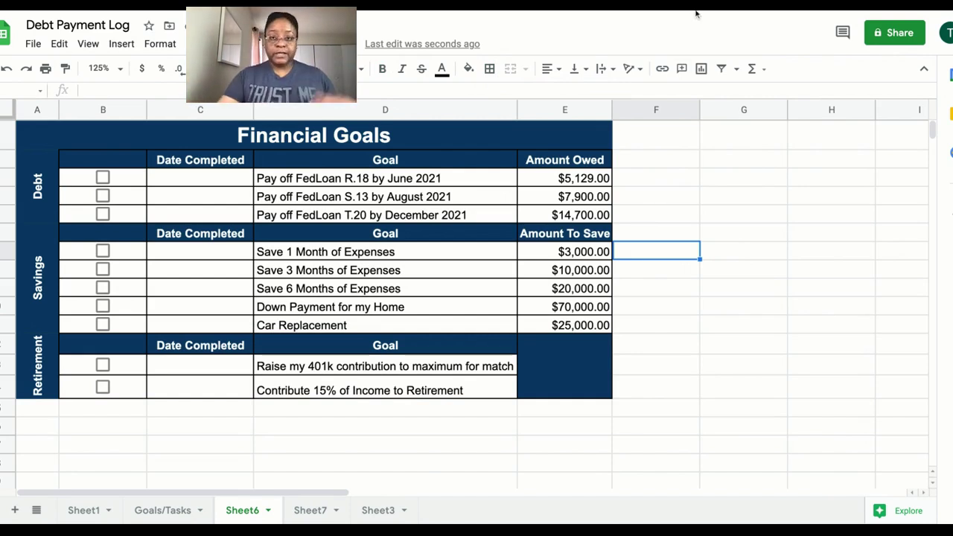
pyautogui.click(51, 138)
pyautogui.hotkey('shift', 'Down')
pyautogui.hotkey('shift', 'Down')
pyautogui.hotkey('shift', 'Down')
pyautogui.hotkey('shift', 'Down')
pyautogui.hotkey('shift', 'Down')
pyautogui.hotkey('shift', 'Down')
pyautogui.hotkey('shift', 'Down')
pyautogui.hotkey('shift', 'Down')
pyautogui.hotkey('shift', 'Down')
pyautogui.hotkey('shift', 'Down')
pyautogui.hotkey('shift', 'Down')
pyautogui.hotkey('shift', 'Down')
pyautogui.hotkey('shift', 'Down')
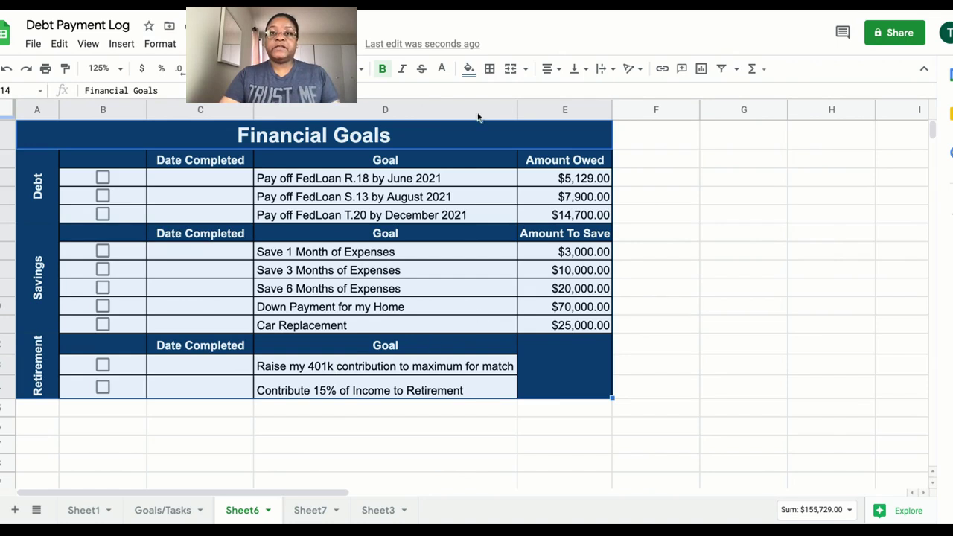
pyautogui.click(490, 69)
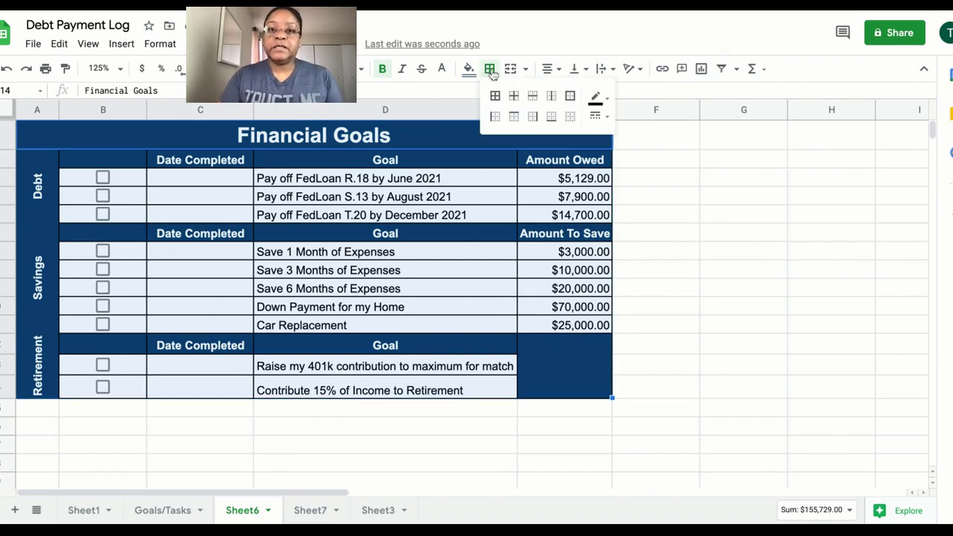
pyautogui.click(596, 117)
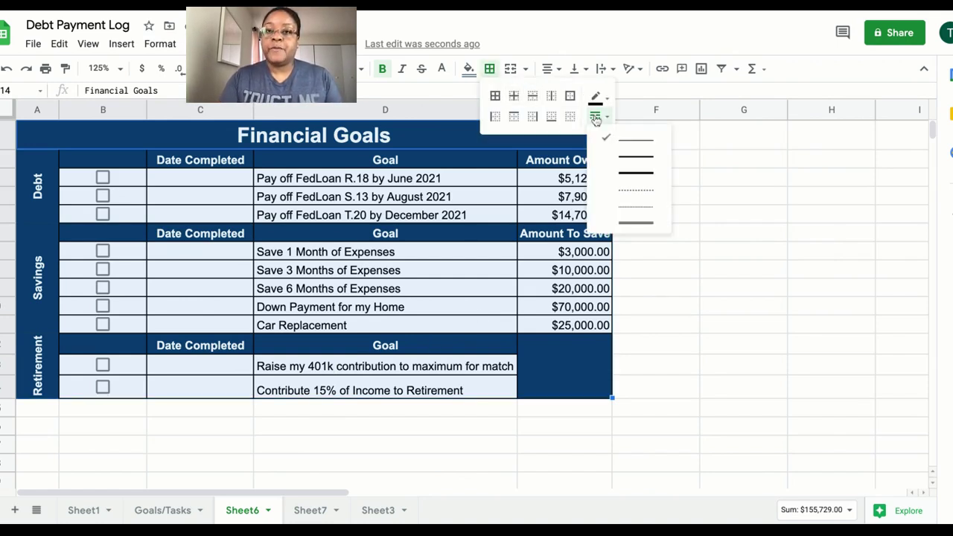
pyautogui.click(618, 175)
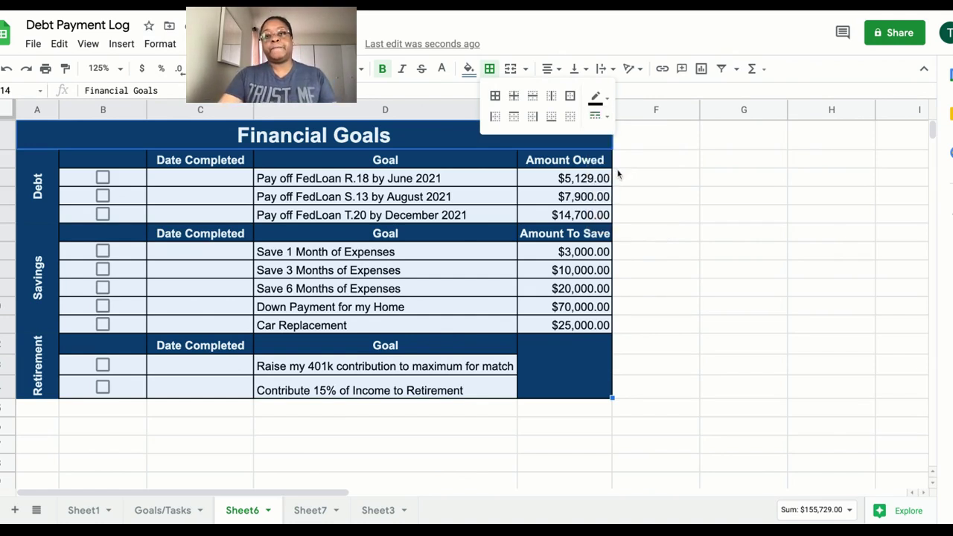
pyautogui.click(571, 97)
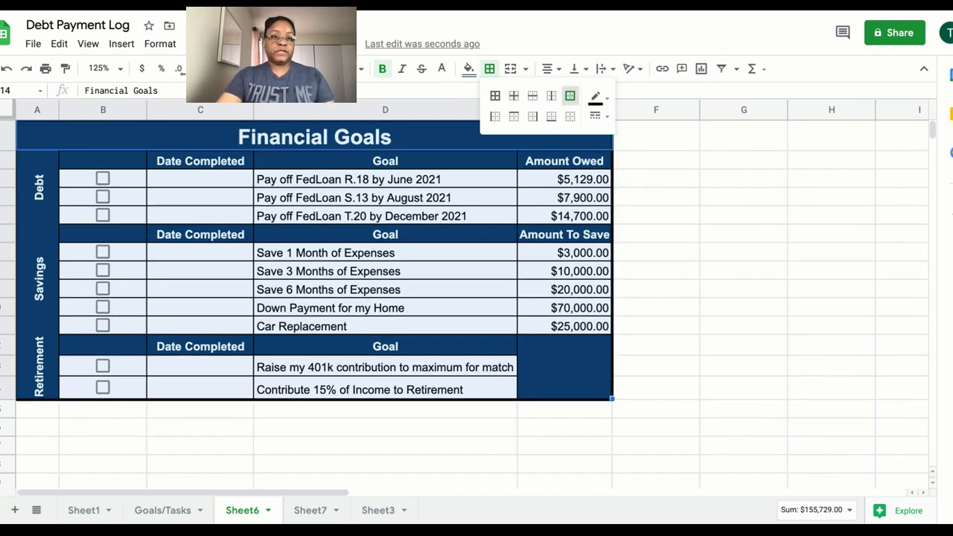
pyautogui.click(642, 263)
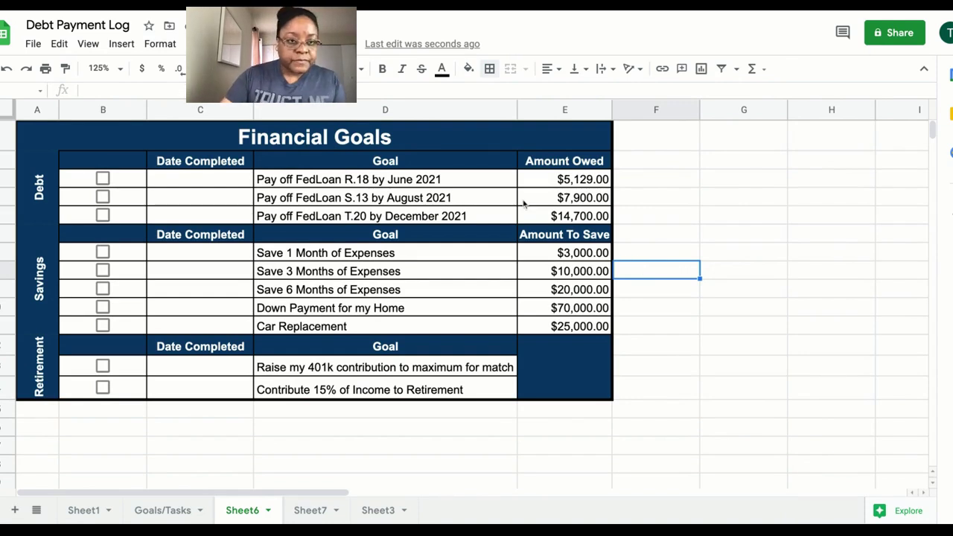
# Step: Apply a medium-thickness solid black outer border around the merged Debt label cell in column A
pyautogui.click(33, 221)
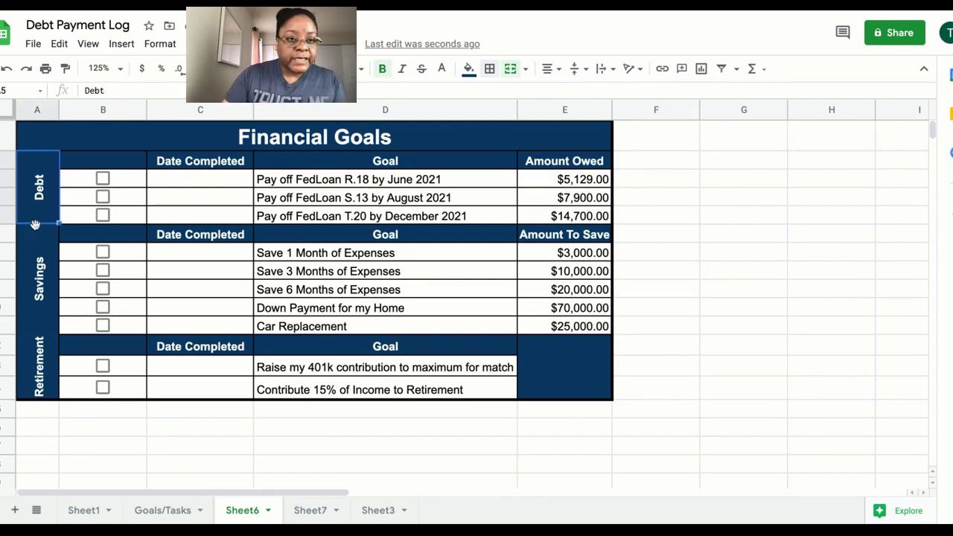
pyautogui.click(41, 242)
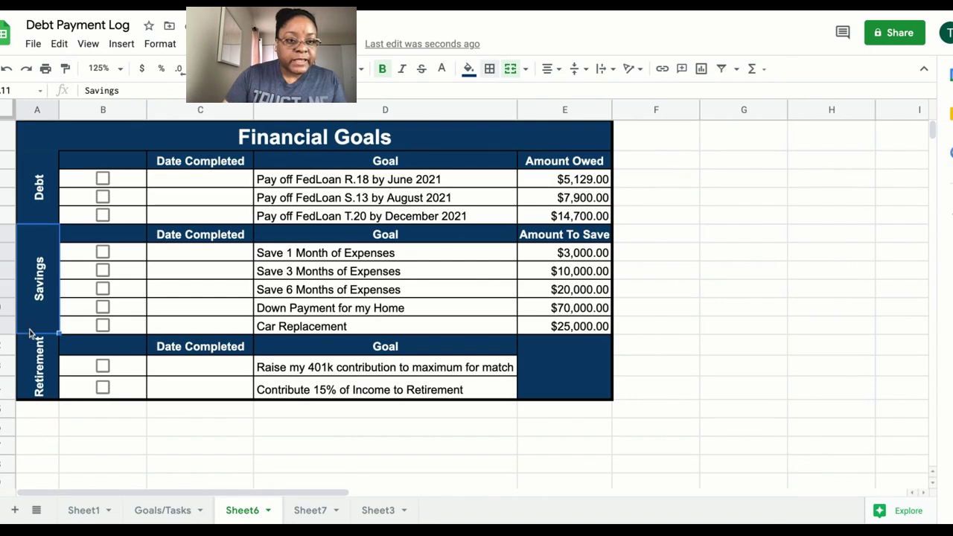
pyautogui.click(43, 369)
pyautogui.click(48, 195)
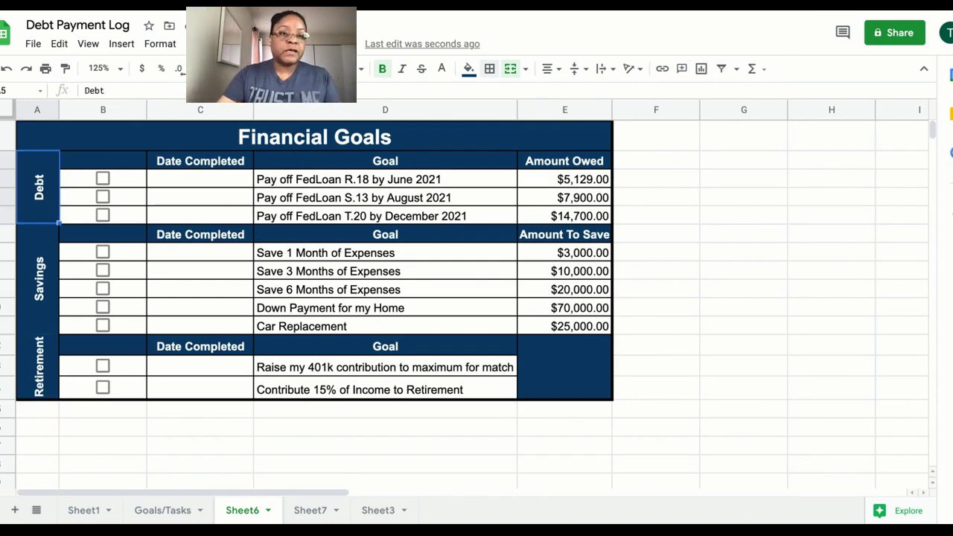
pyautogui.click(491, 68)
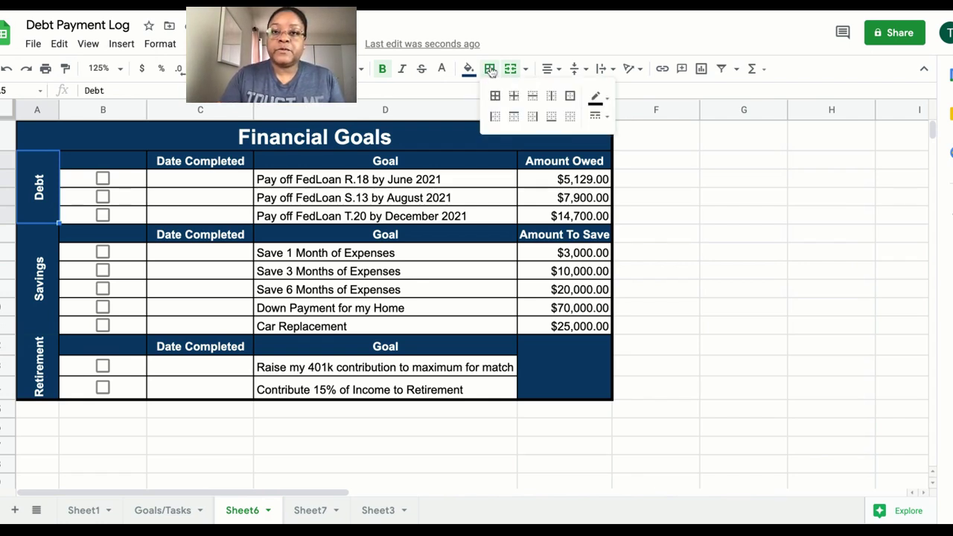
pyautogui.click(606, 118)
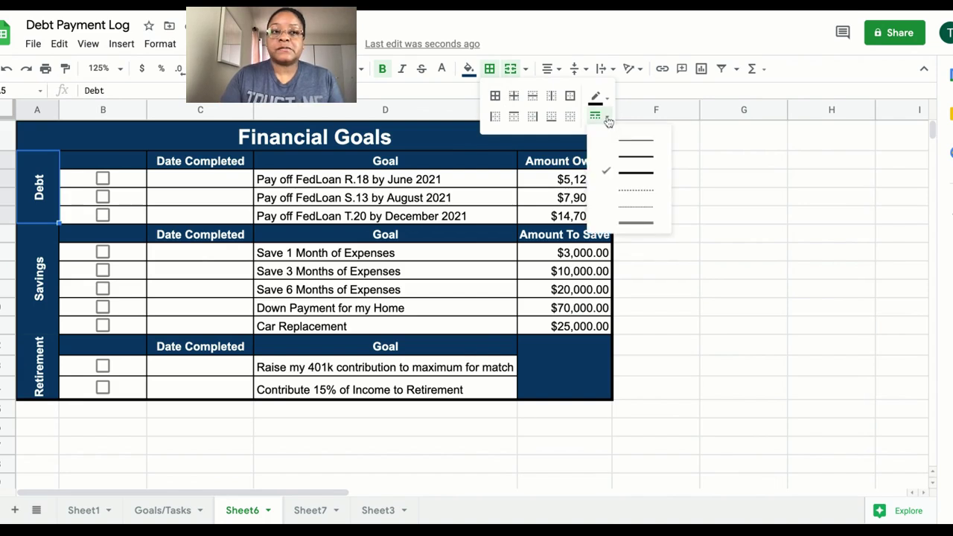
pyautogui.click(642, 159)
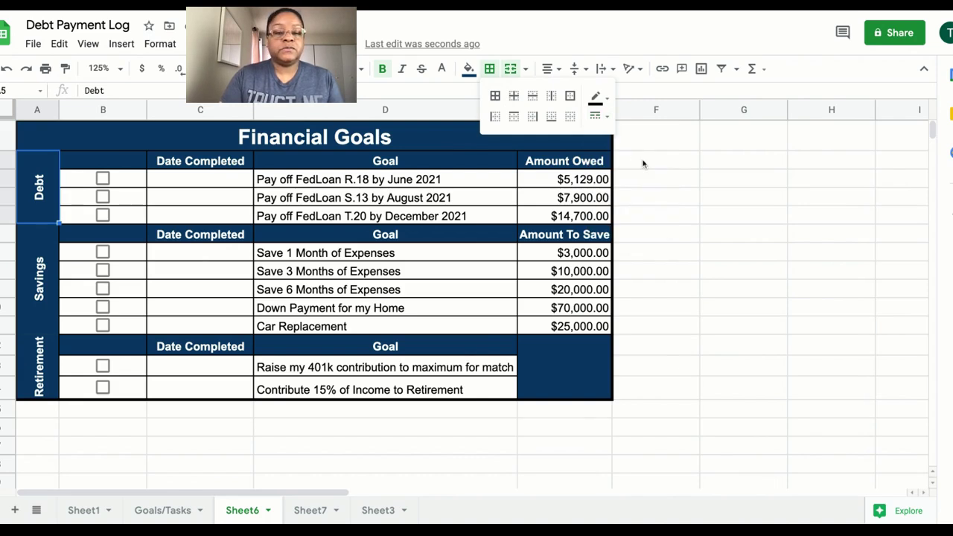
pyautogui.click(571, 98)
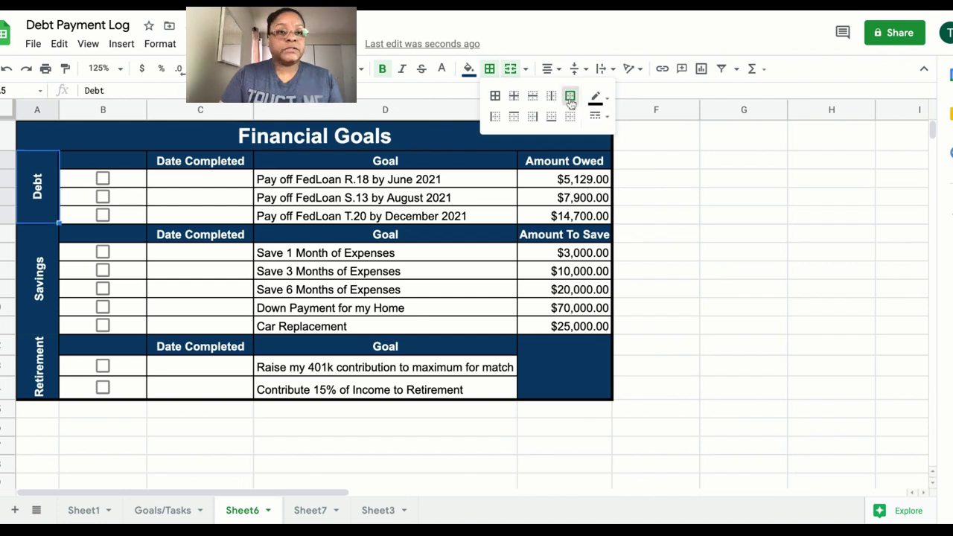
# Step: Apply the same medium-thickness black outer border around the merged Savings and Retirement label cells
pyautogui.click(43, 289)
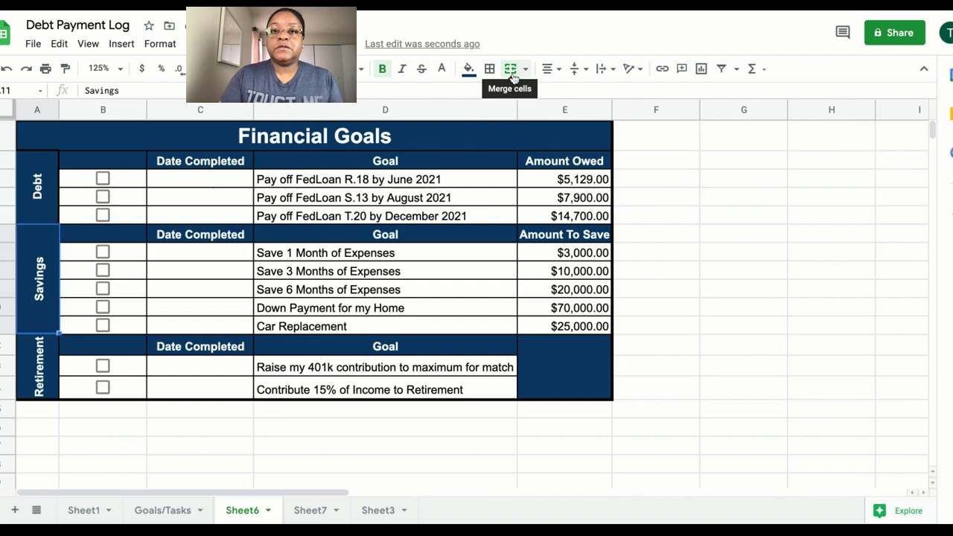
pyautogui.click(489, 70)
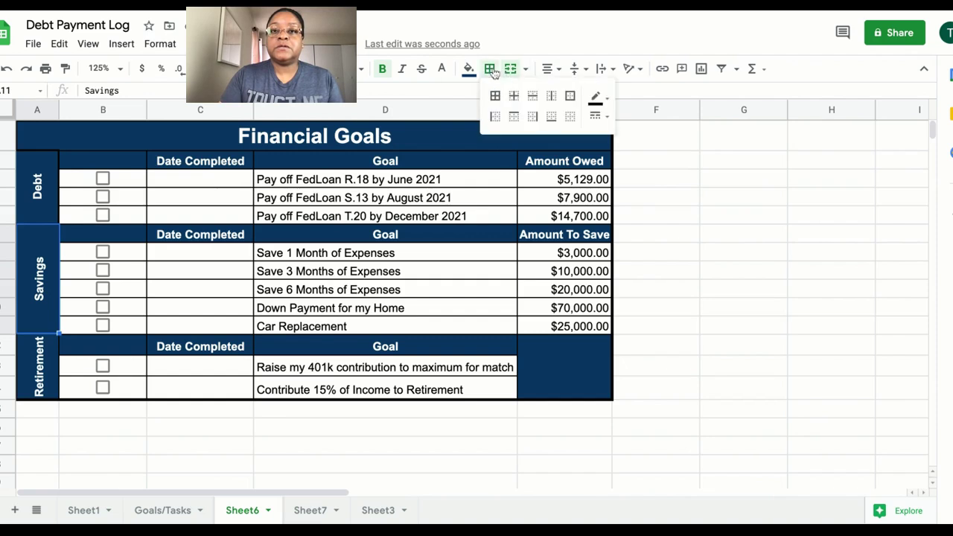
pyautogui.click(570, 98)
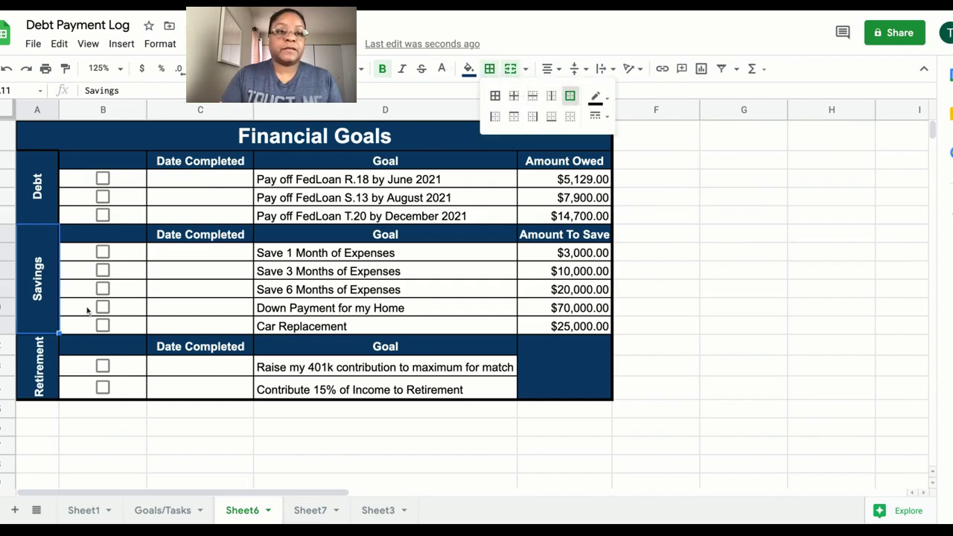
pyautogui.click(38, 365)
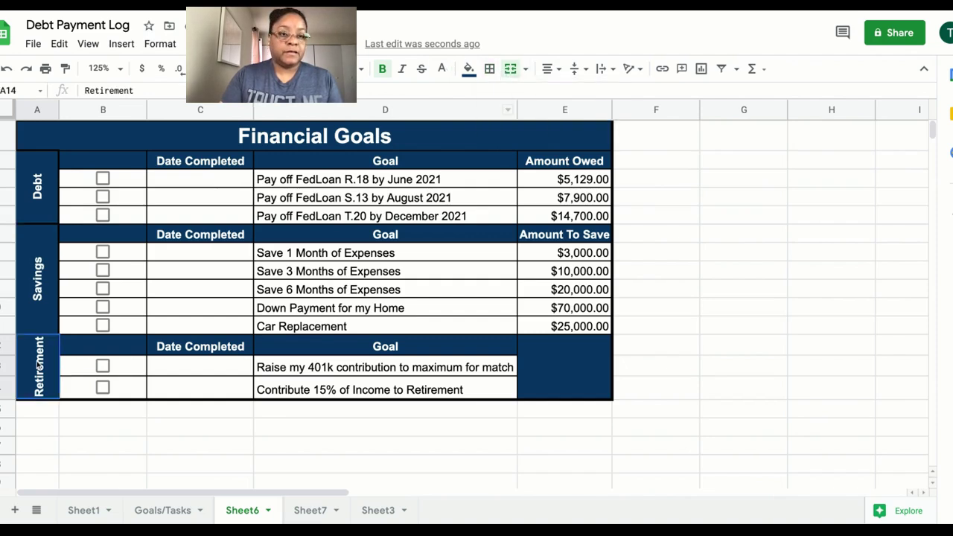
pyautogui.click(491, 70)
pyautogui.click(569, 98)
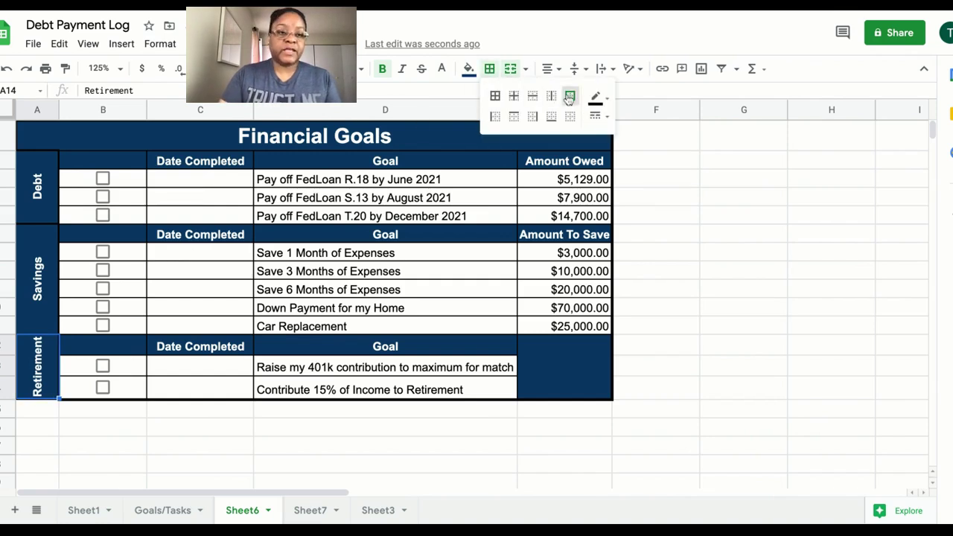
pyautogui.click(152, 447)
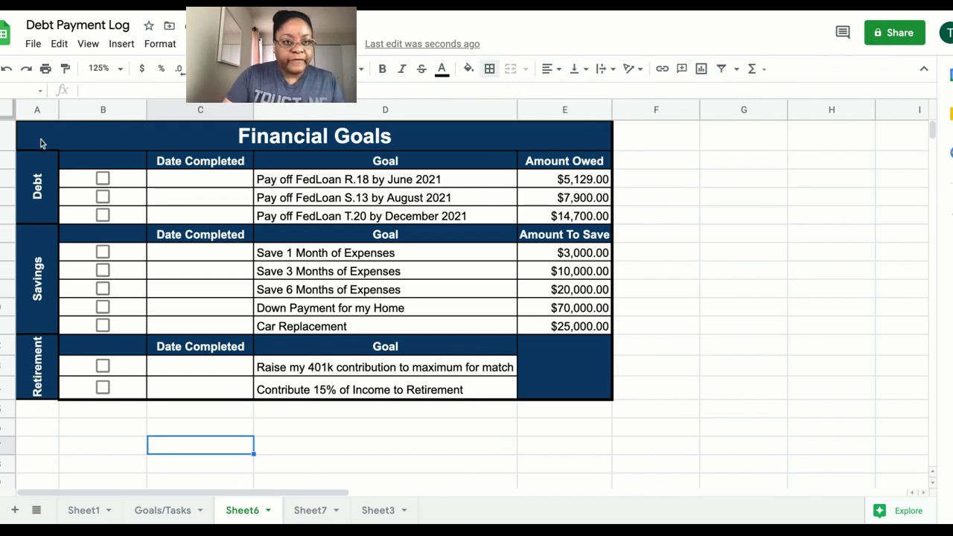
# Step: Reapply the thick solid black outer border to the full table range A1:E14, including the edge along the section labels
pyautogui.click(132, 139)
pyautogui.hotkey('shift', 'Down')
pyautogui.hotkey('shift', 'Down')
pyautogui.hotkey('shift', 'Down')
pyautogui.hotkey('shift', 'Down')
pyautogui.hotkey('shift', 'Down')
pyautogui.hotkey('shift', 'Down')
pyautogui.hotkey('shift', 'Down')
pyautogui.hotkey('shift', 'Down')
pyautogui.hotkey('shift', 'Down')
pyautogui.hotkey('shift', 'Down')
pyautogui.hotkey('shift', 'Down')
pyautogui.hotkey('shift', 'Down')
pyautogui.hotkey('shift', 'Down')
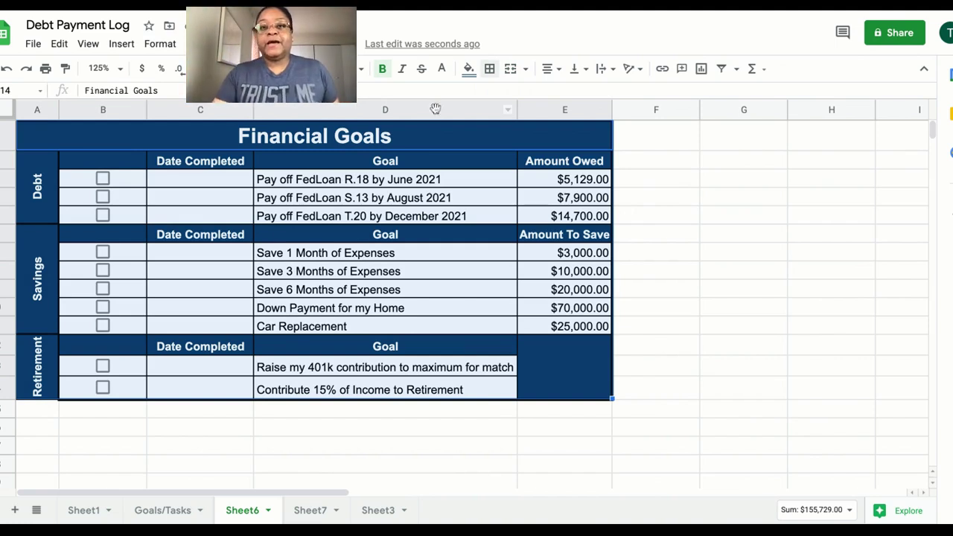
pyautogui.click(491, 70)
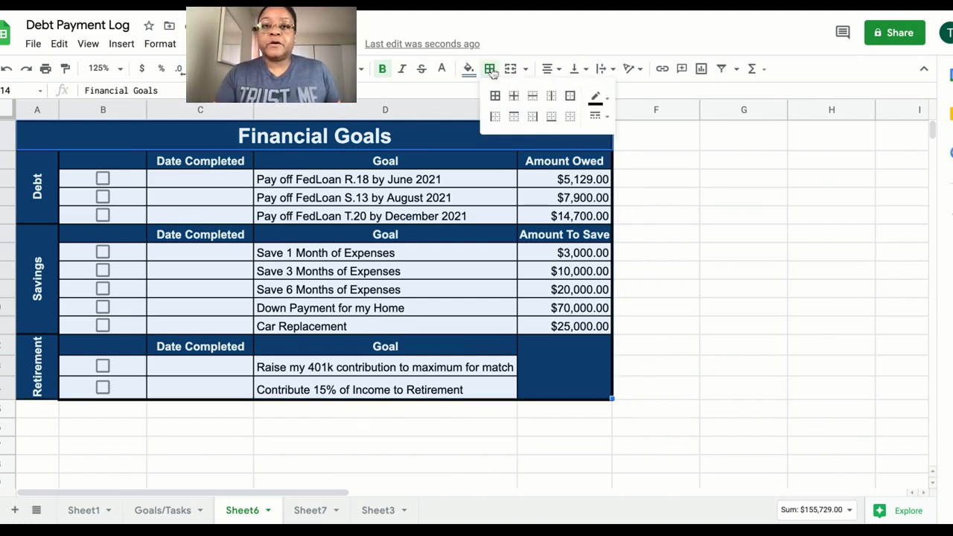
pyautogui.click(598, 116)
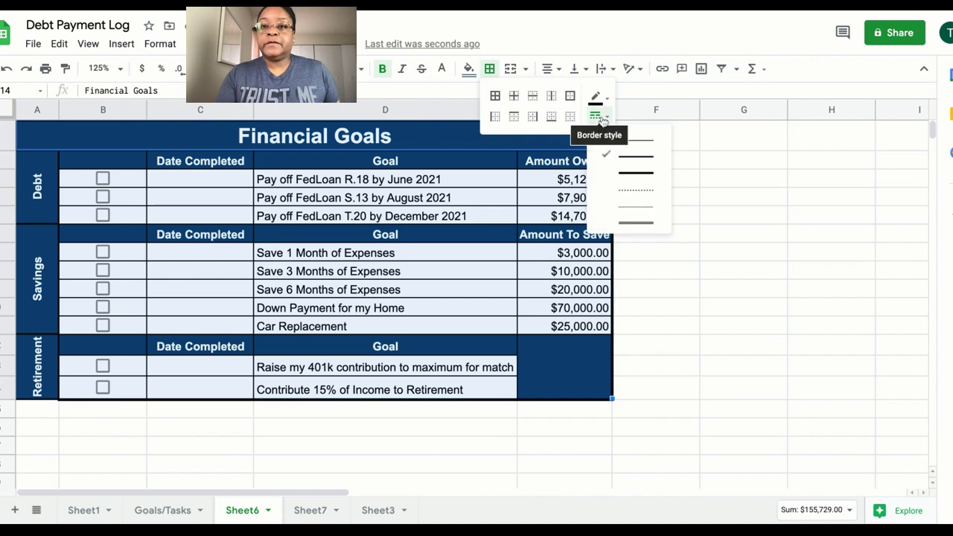
pyautogui.click(634, 174)
pyautogui.click(572, 99)
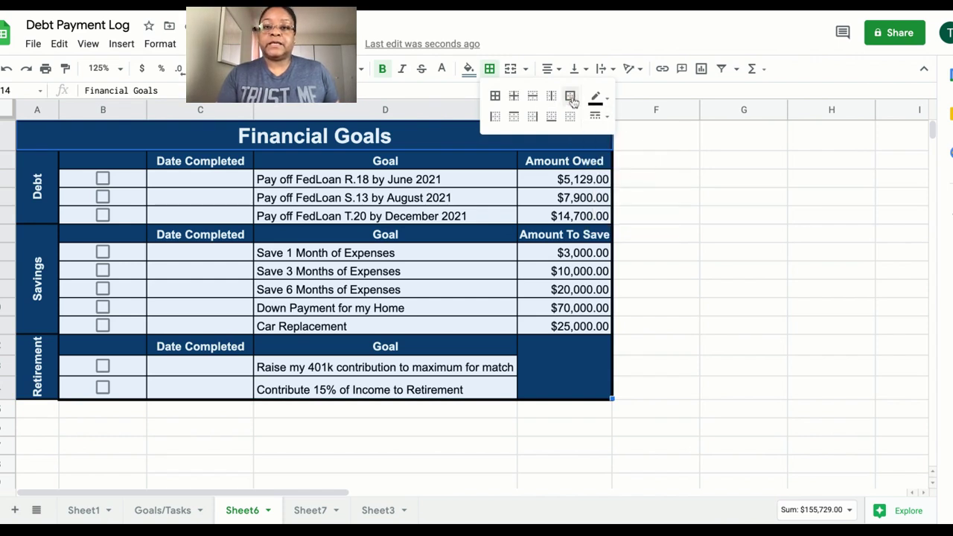
pyautogui.click(675, 219)
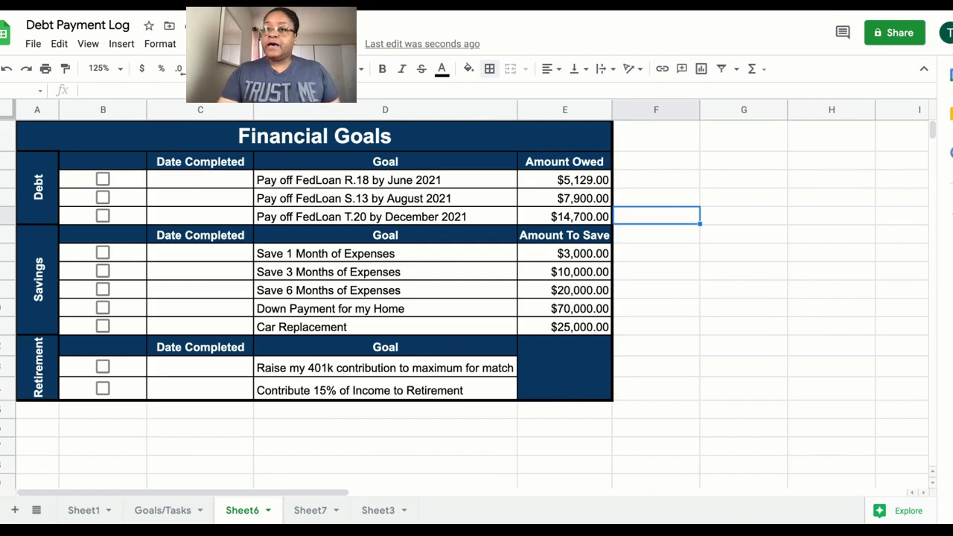
# Step: Check the print preview of the current sheet, then return to the sheet without printing
pyautogui.click(46, 69)
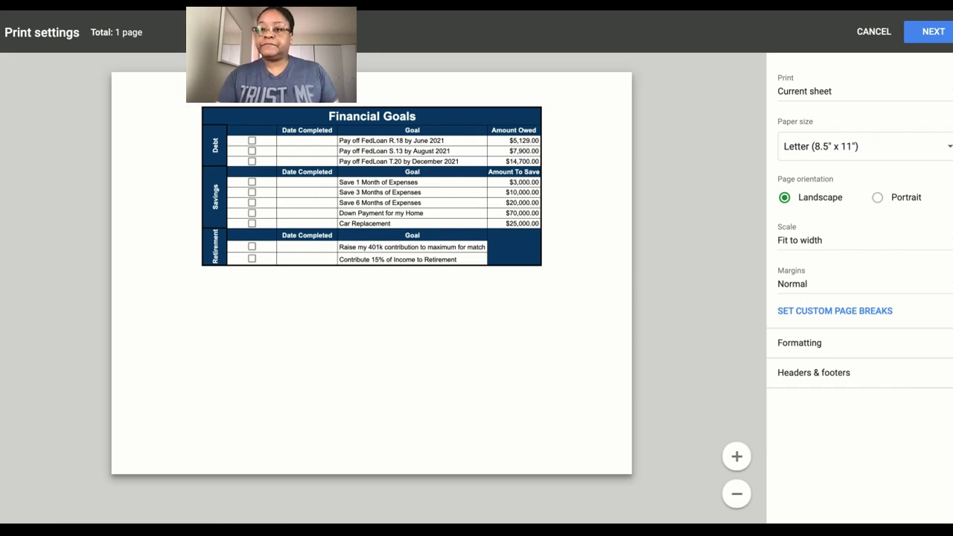
pyautogui.click(886, 36)
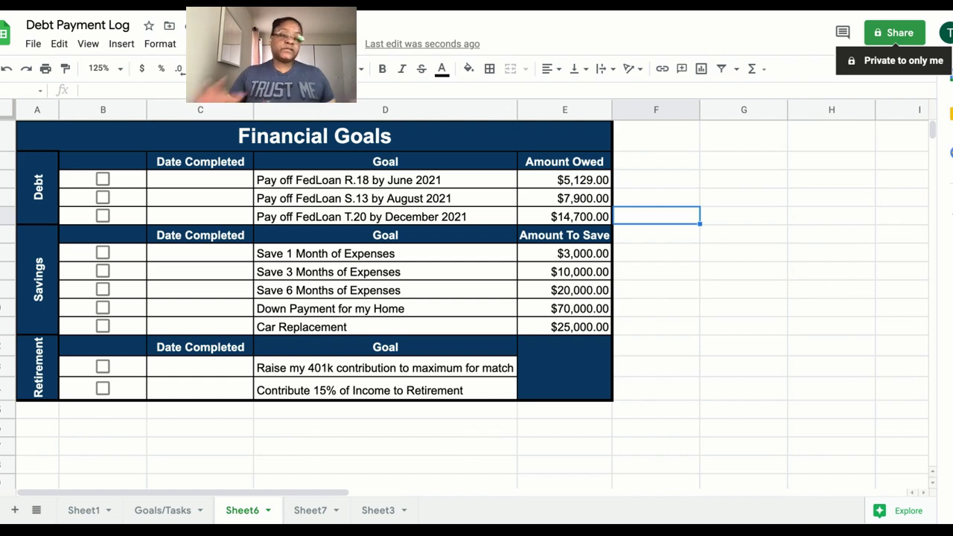